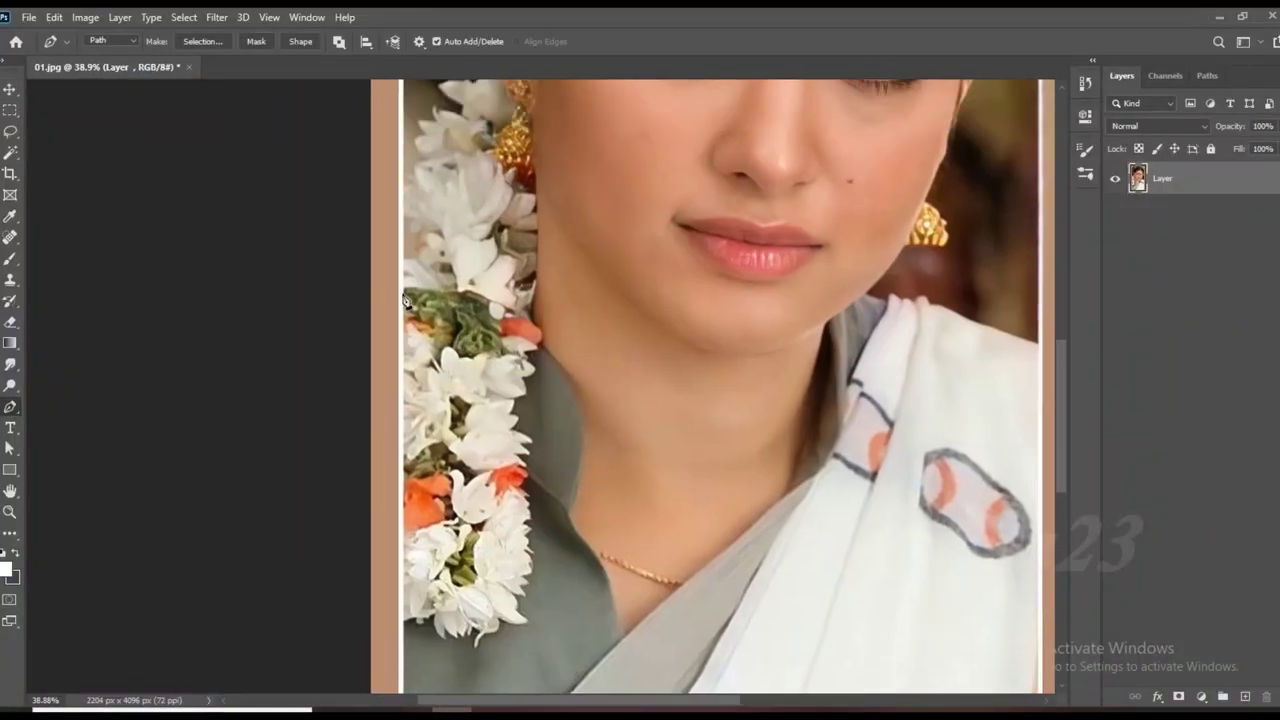
Place pen anchors up the garland's left edge to the flower's tip.
scroll(418, 400, "up", 5)
left_click(394, 272)
left_click_drag(420, 222, 465, 422)
left_click(440, 392)
left_click(436, 260)
left_click(462, 262)
left_click(463, 176)
scroll(470, 172, "up", 2)
left_click(486, 166)
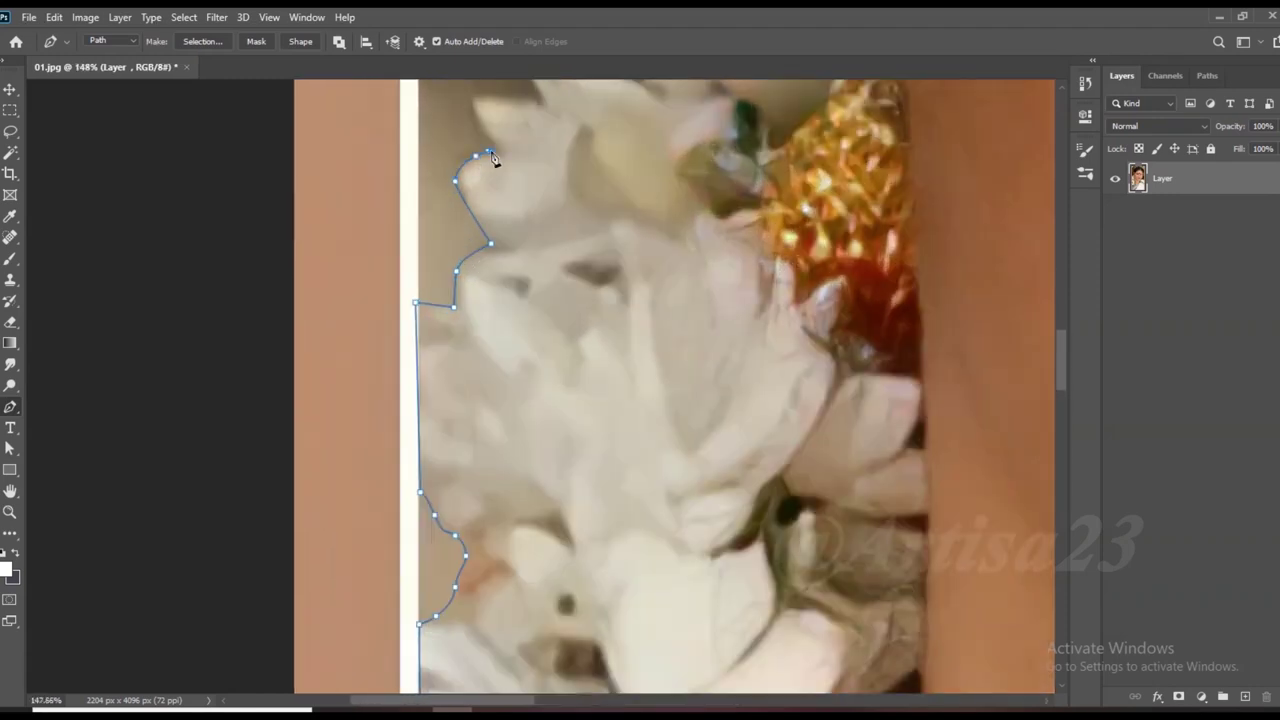
scroll(470, 200, "up", 2)
left_click(452, 268)
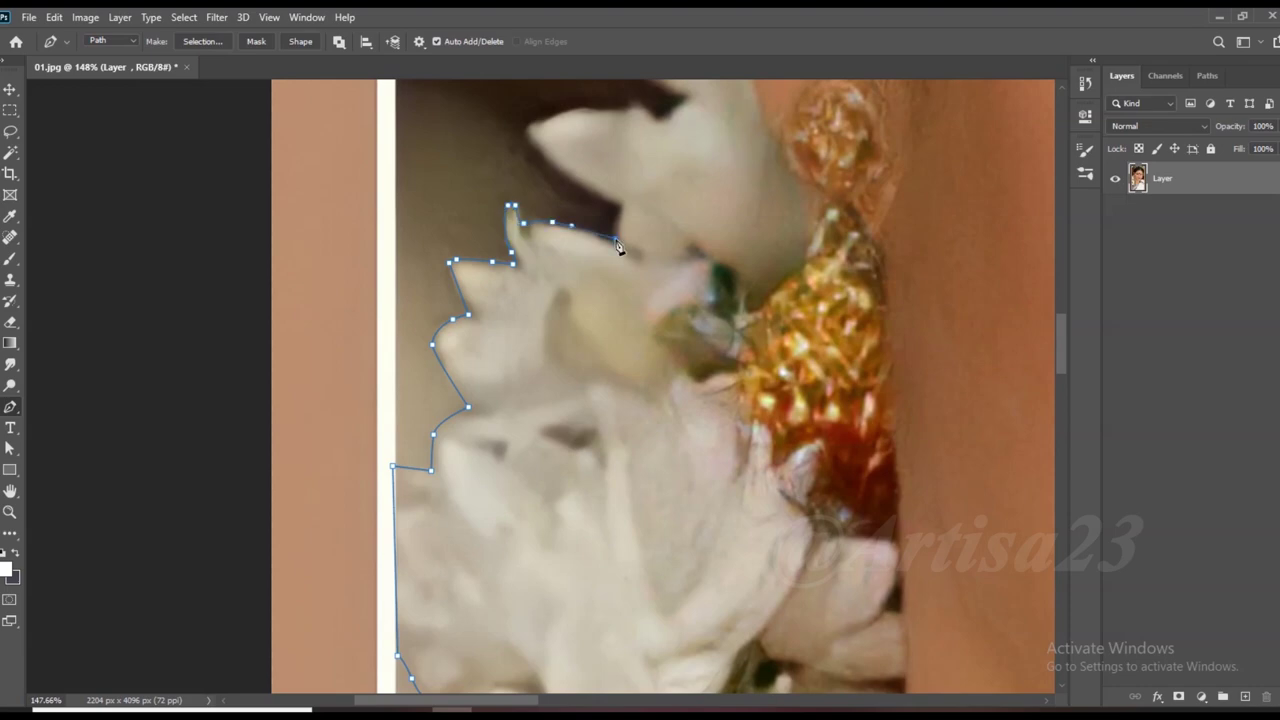
left_click(615, 245)
Continue the pen path up past the flowers along the ear's edge.
left_click_drag(587, 195, 560, 402)
scroll(657, 310, "down", 2)
left_click_drag(657, 310, 563, 422)
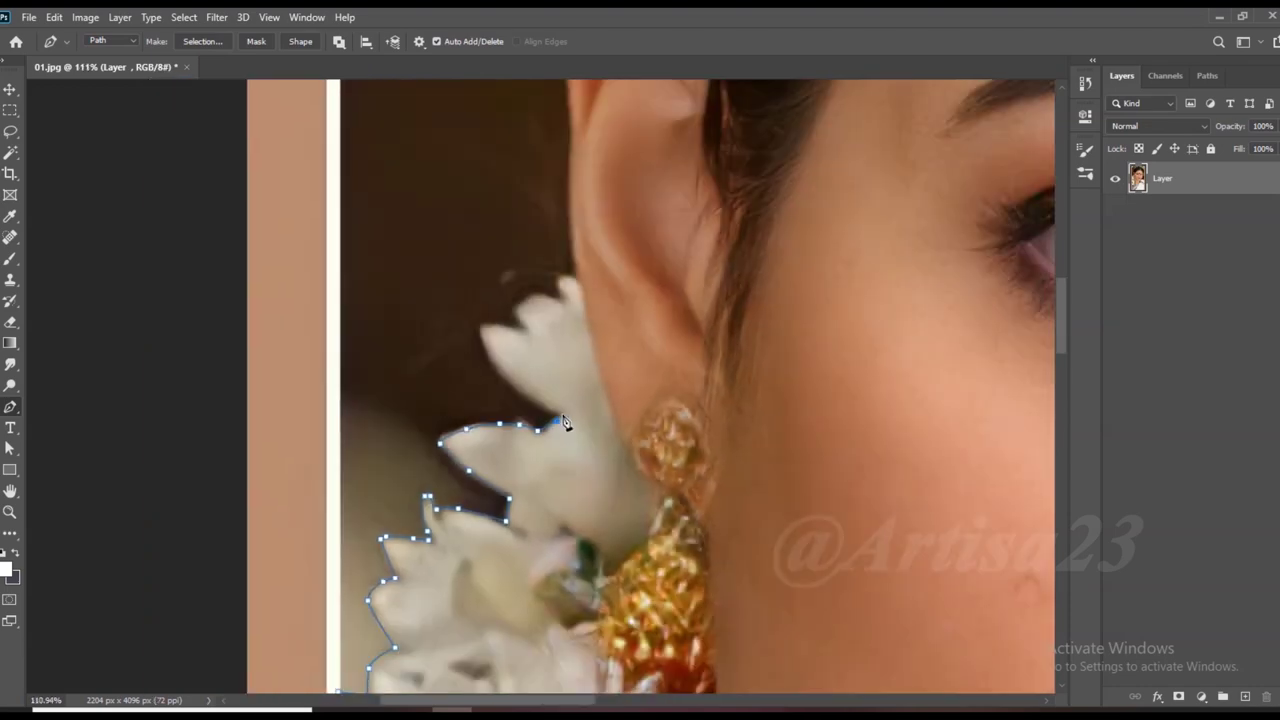
scroll(556, 298, "up", 2)
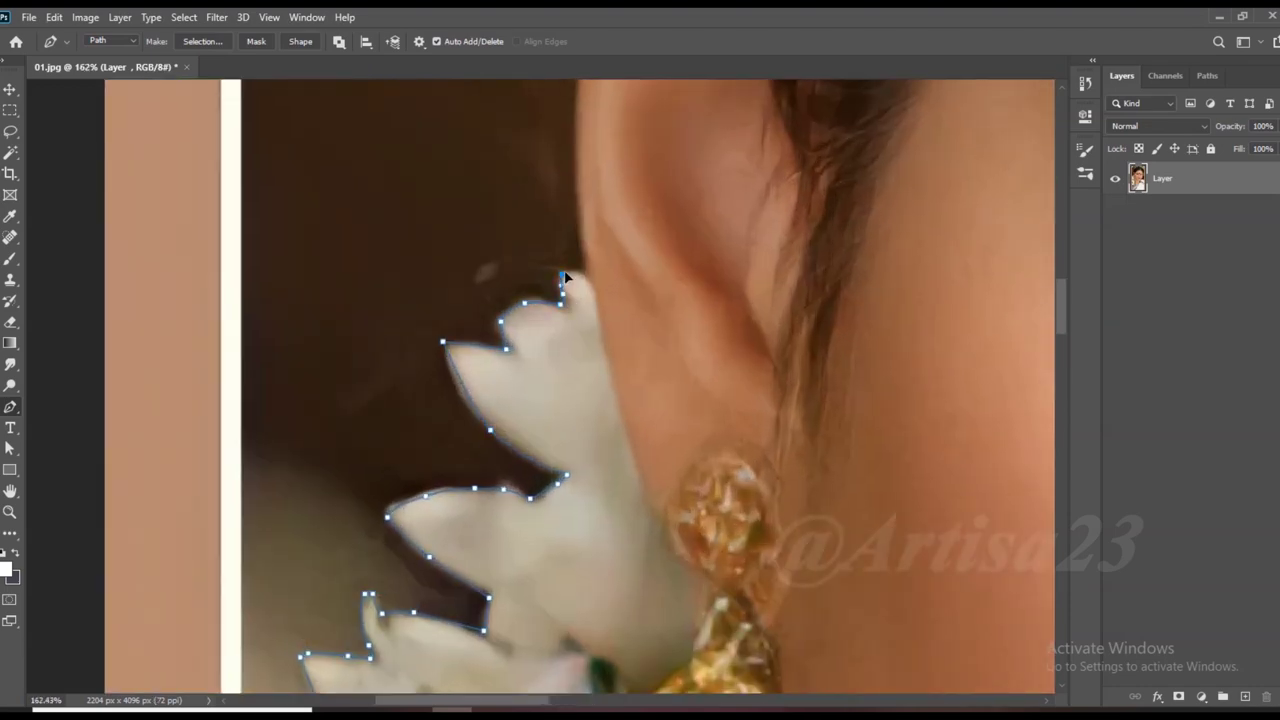
left_click_drag(556, 290, 450, 550)
left_click(449, 390)
left_click(448, 270)
mouse_move(478, 105)
left_mouse_down()
mouse_move(370, 259)
mouse_move(302, 454)
left_mouse_up()
scroll(351, 456, "down", 2)
Extend the path along the hairline toward the top of the head, undoing one misplaced anchor.
left_click(388, 248)
left_click_drag(347, 263, 362, 244)
key("ctrl+z")
left_click_drag(460, 137, 263, 400)
left_click(263, 391)
left_click(314, 349)
left_click(371, 294)
left_click(594, 208)
Carry the pen path across the top of the head and down the right hair edge.
left_click_drag(599, 210, 447, 333)
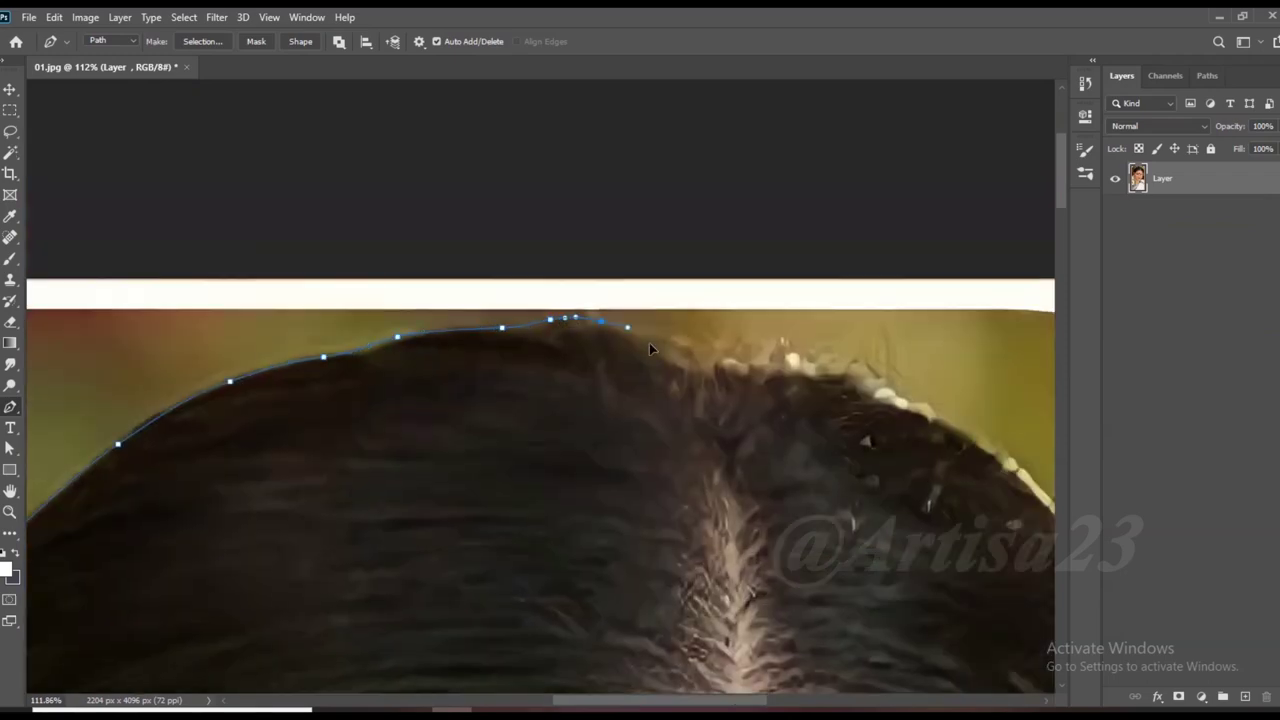
left_click(899, 393)
left_click(953, 426)
left_click_drag(953, 426, 557, 207)
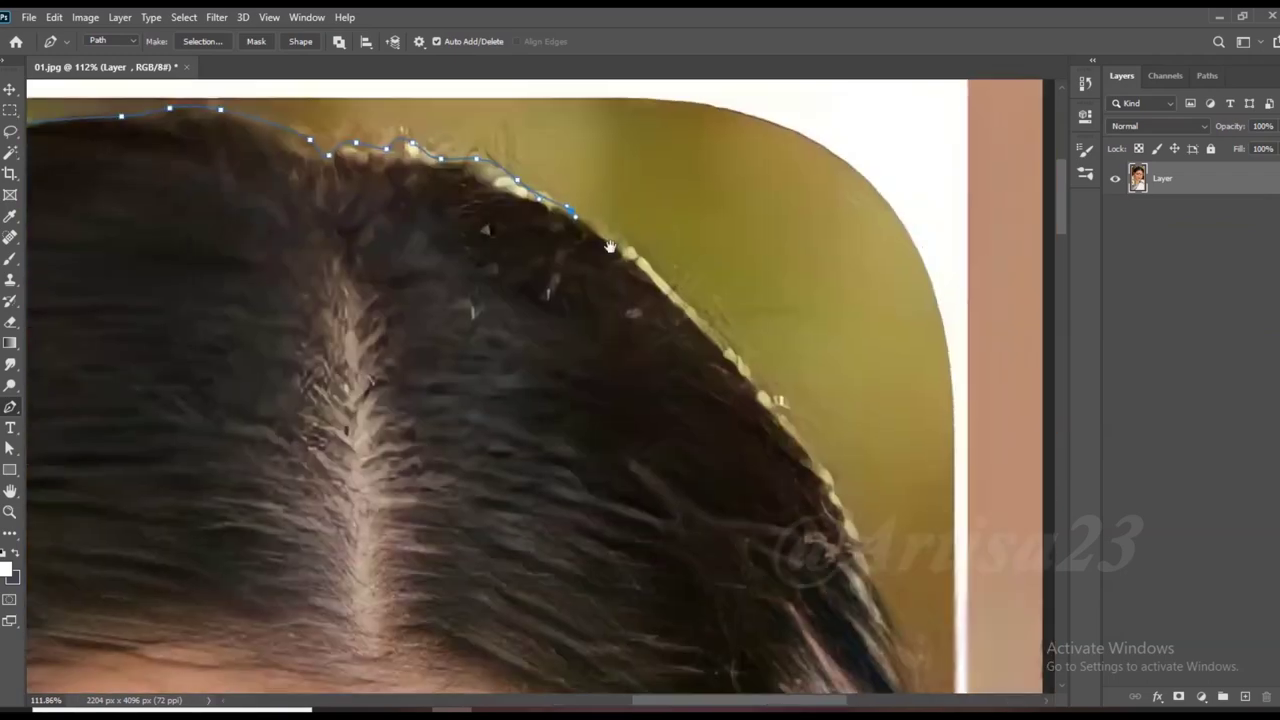
left_click_drag(670, 300, 718, 352)
left_click(863, 585)
left_click(888, 632)
left_click_drag(910, 666, 760, 416)
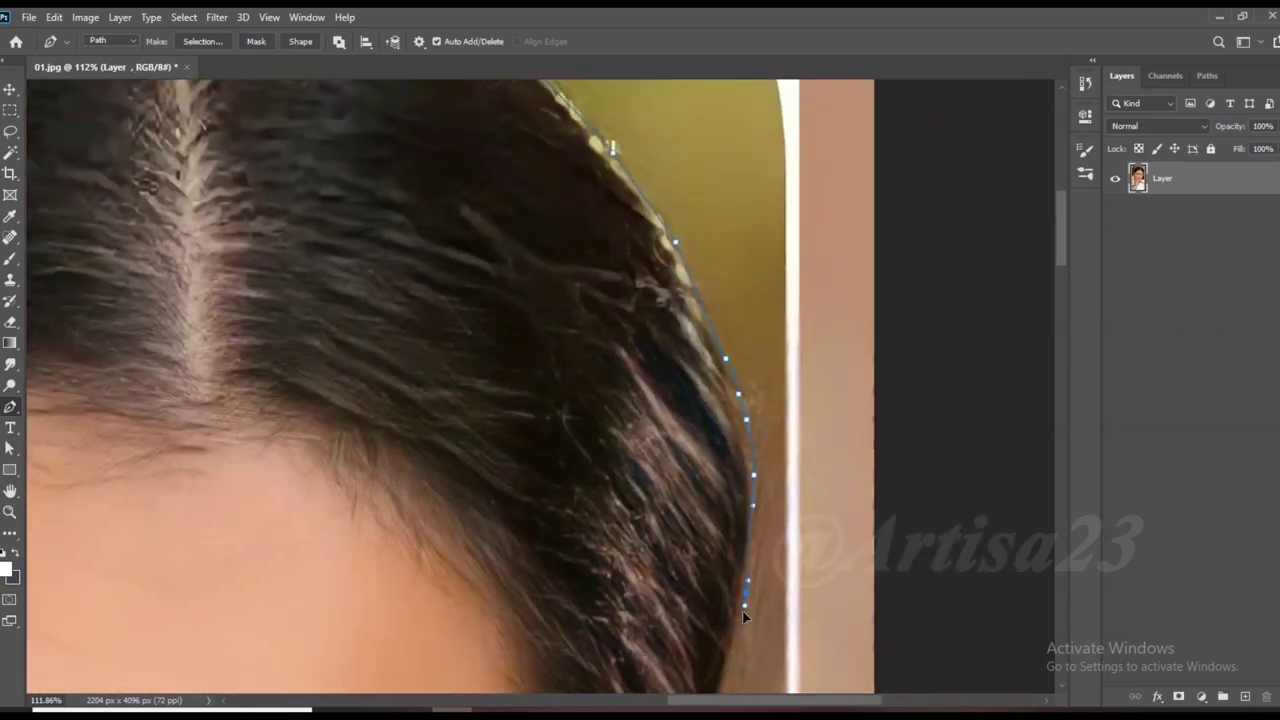
Trace down the lower hair edge and around the right ear.
left_click_drag(744, 602, 801, 267)
left_click(800, 284)
left_click(783, 339)
left_click(769, 381)
scroll(739, 516, "up", 5)
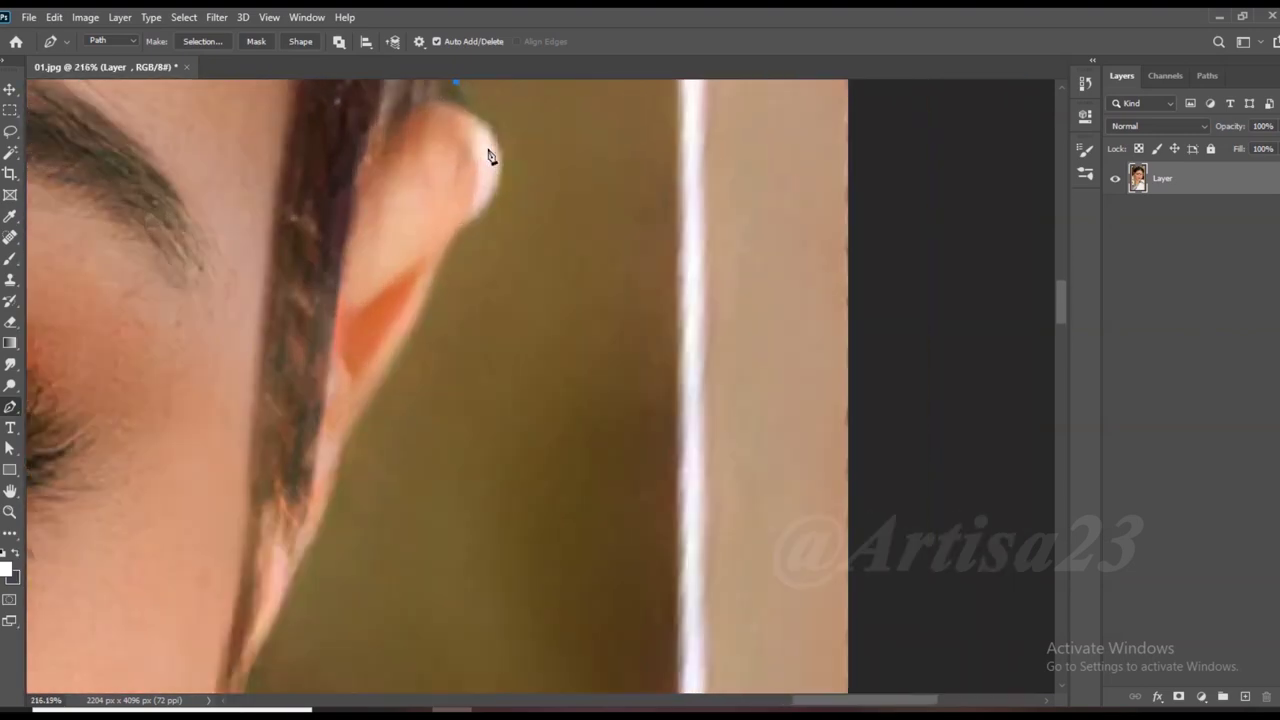
left_click_drag(491, 157, 545, 348)
left_click(536, 333)
left_click_drag(530, 452, 644, 309)
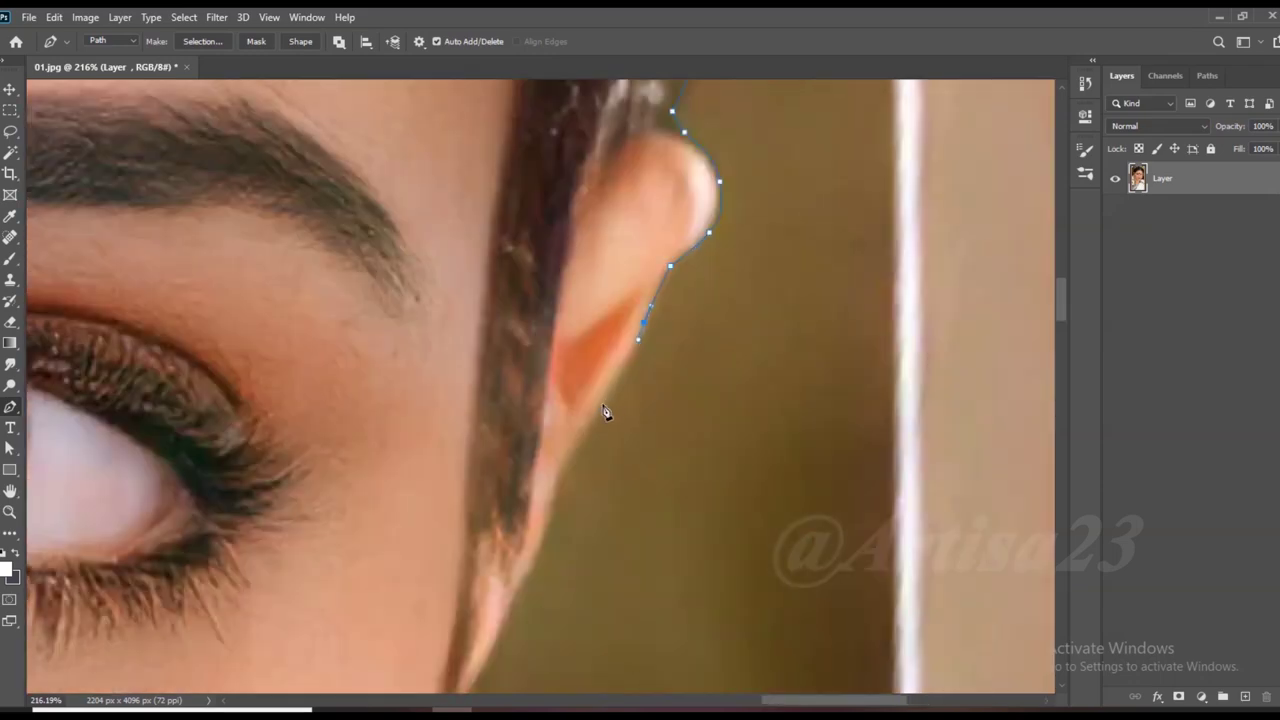
left_click(607, 400)
left_click(558, 480)
left_click_drag(558, 480, 634, 366)
Add anchors down the jawline and along the earring's lower edge.
scroll(609, 470, "down", 2)
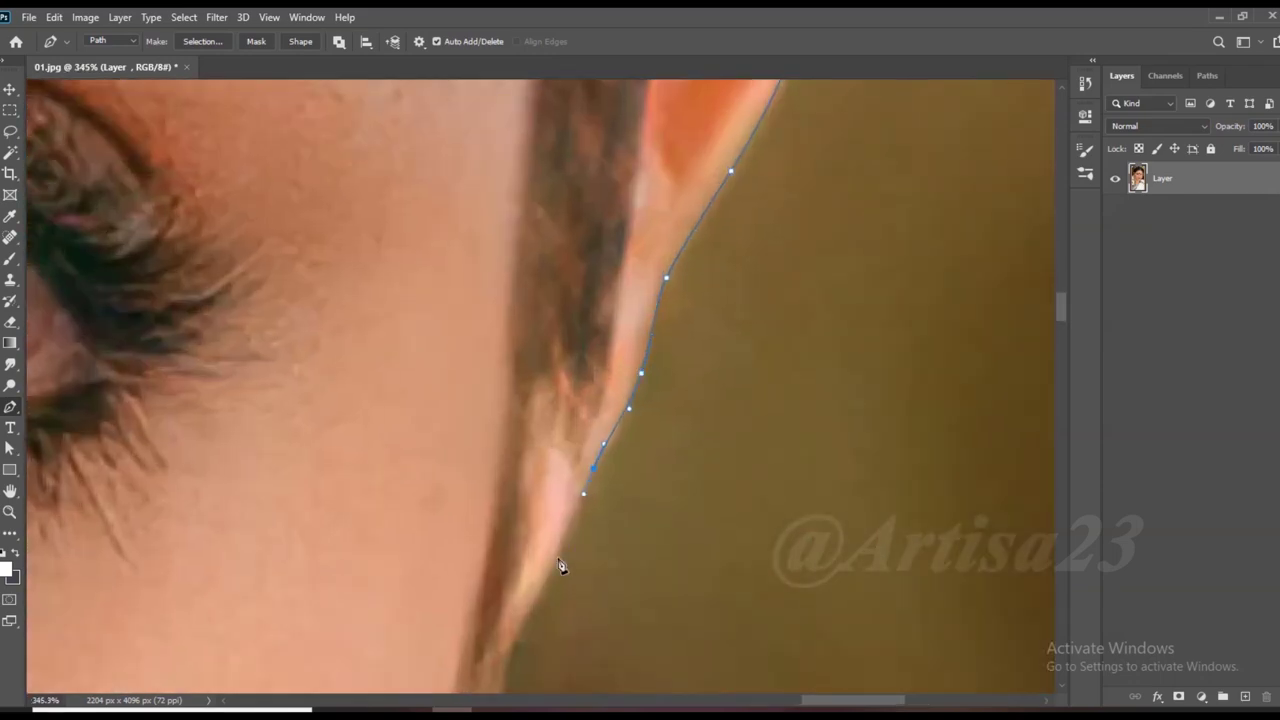
scroll(608, 486, "down", 2)
scroll(791, 376, "down", 2)
scroll(791, 376, "left", 2)
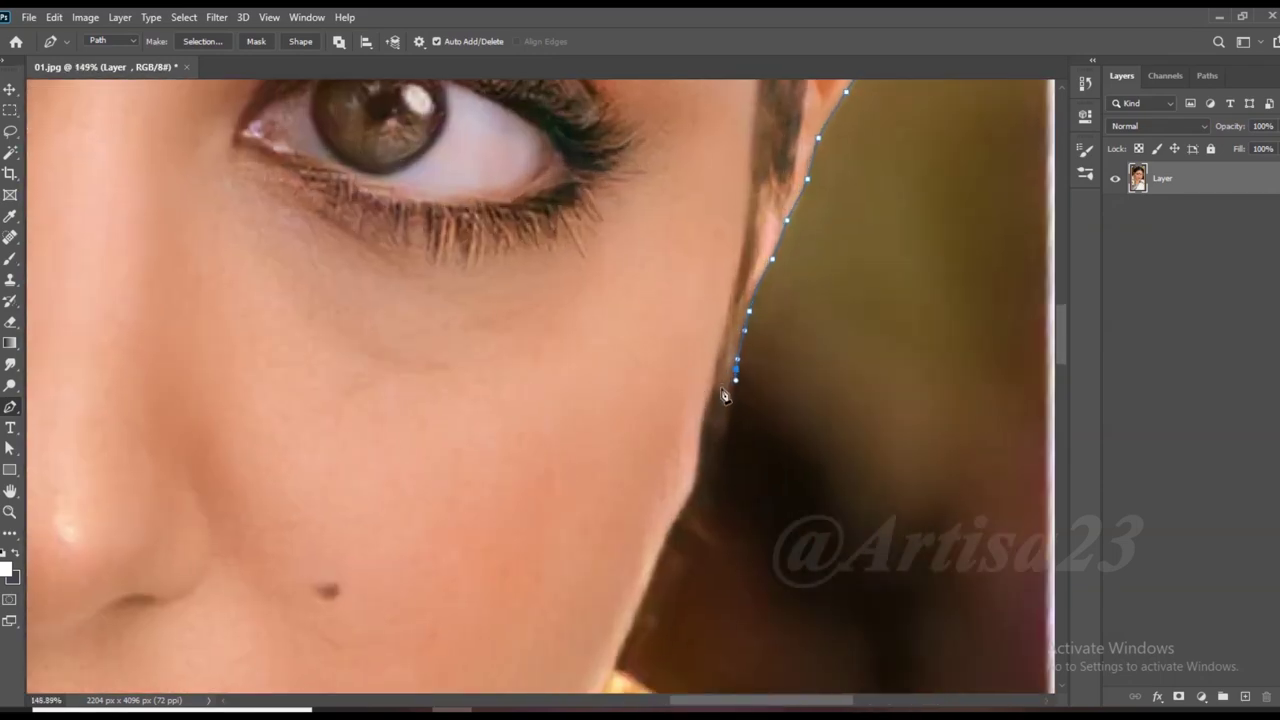
scroll(723, 384, "down", 3)
scroll(783, 410, "up", 2)
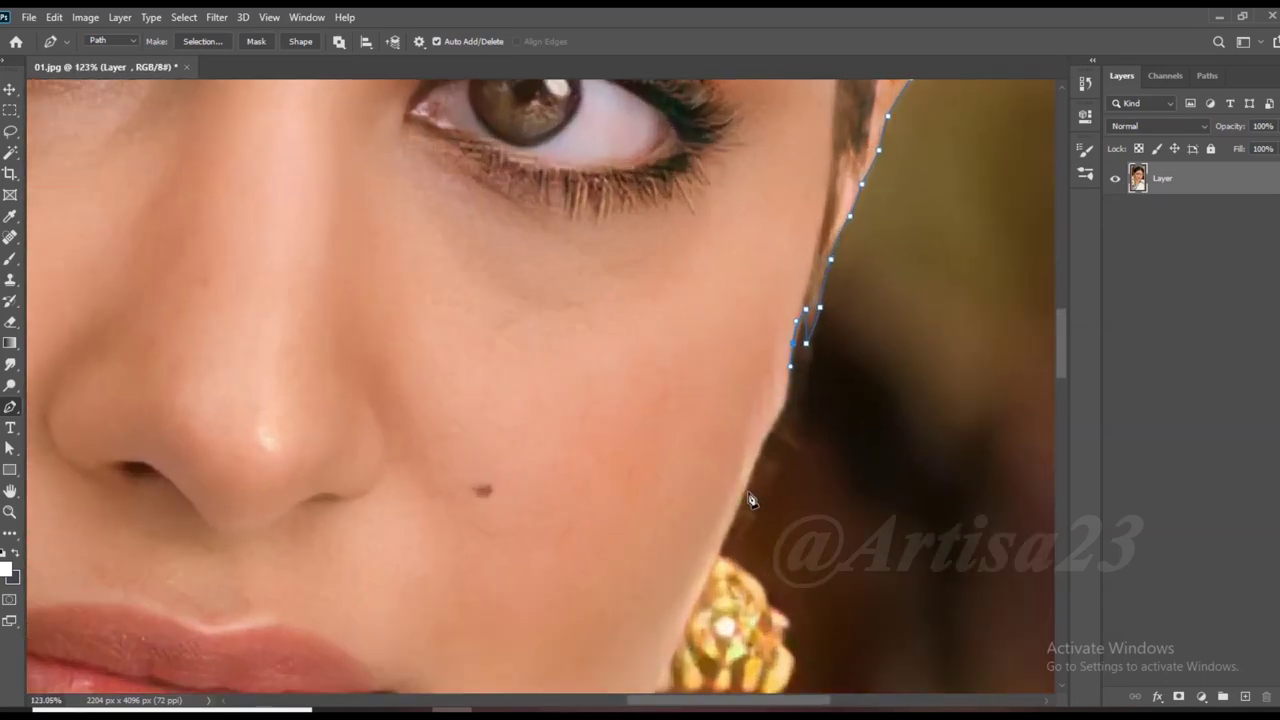
left_click(753, 498)
scroll(752, 495, "up", 2)
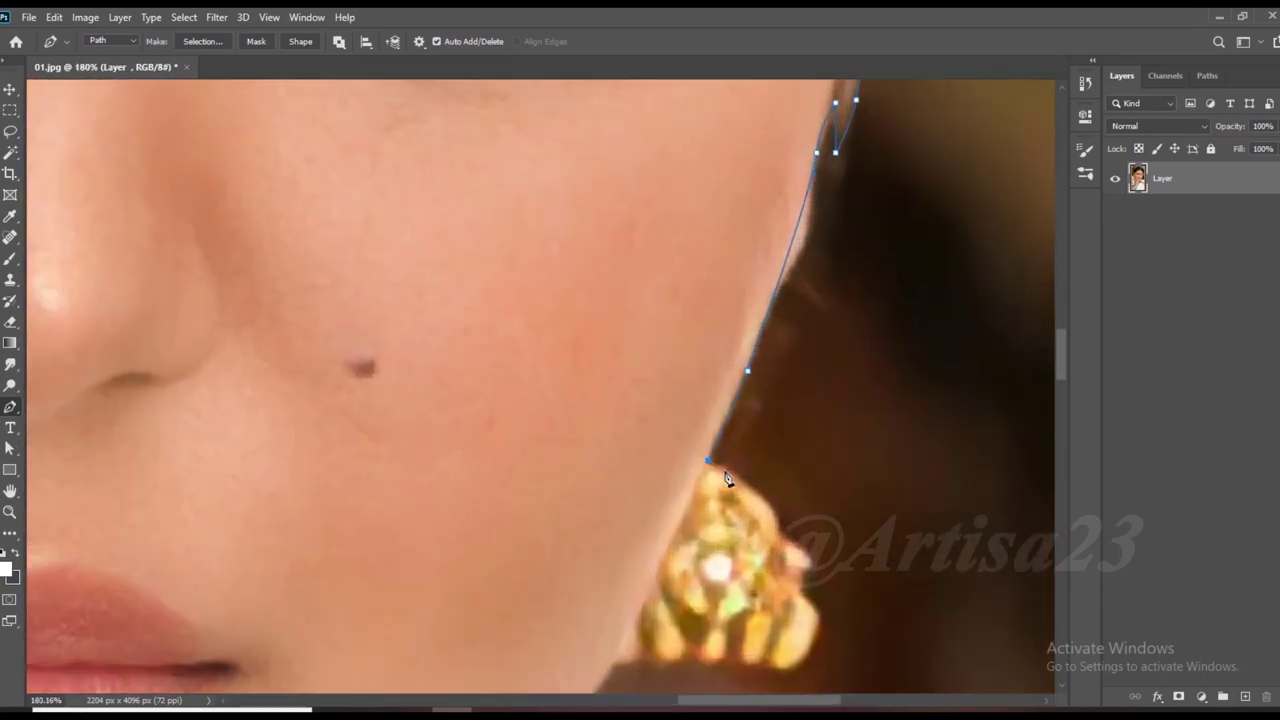
scroll(825, 637, "down", 3)
left_click(776, 461)
left_click(741, 458)
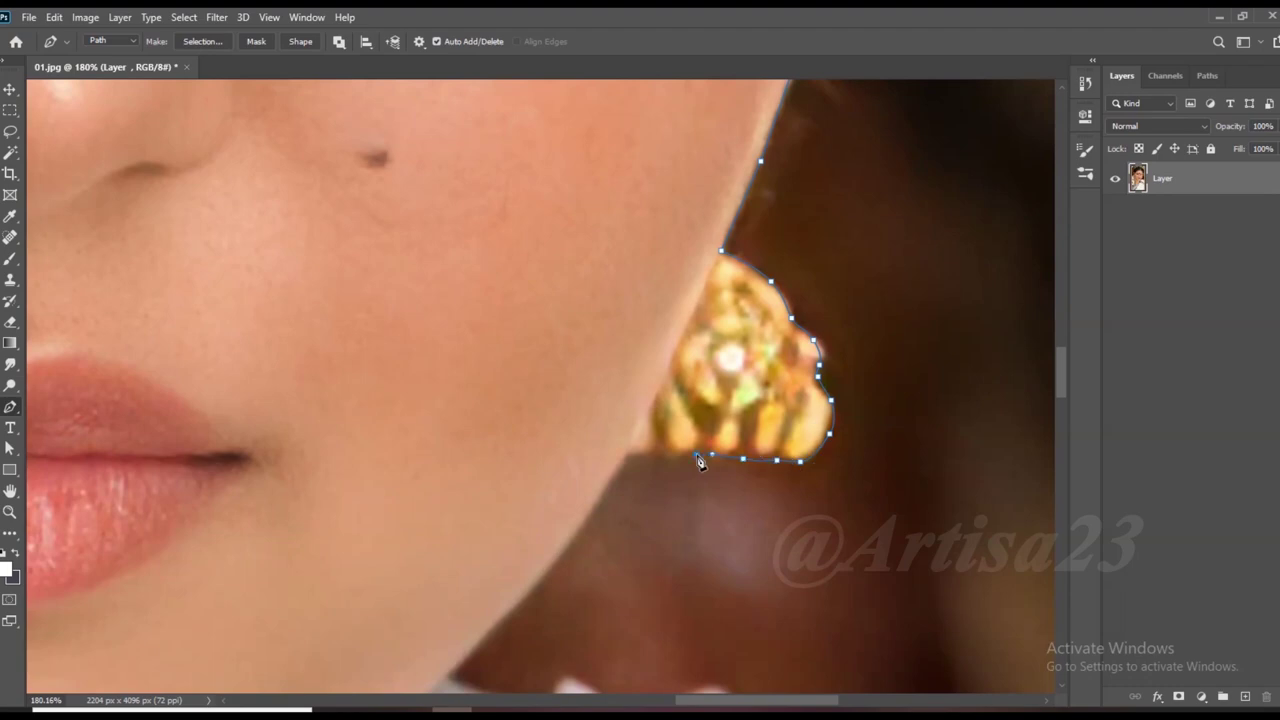
scroll(660, 435, "down", 2)
scroll(680, 420, "left", 2)
scroll(705, 412, "up", 2)
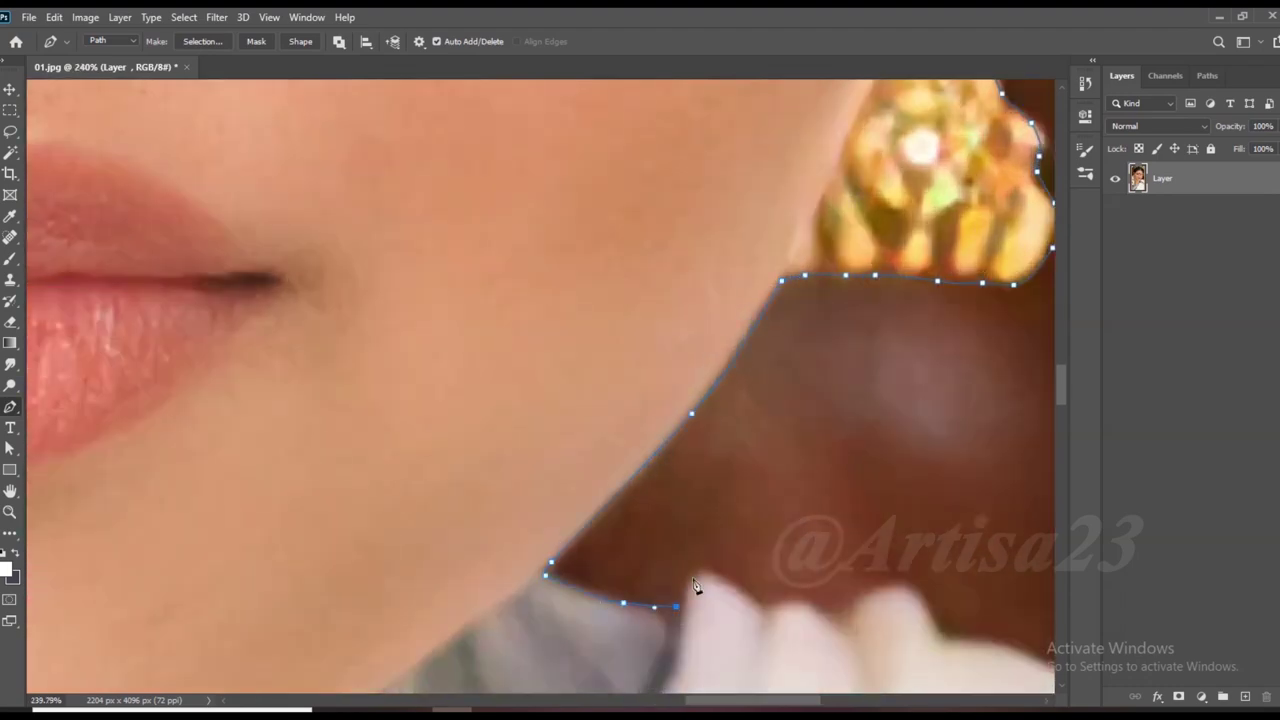
Run the path from the neck along the saree shoulder toward the image bottom.
left_click(937, 630)
left_click_drag(937, 630, 673, 492)
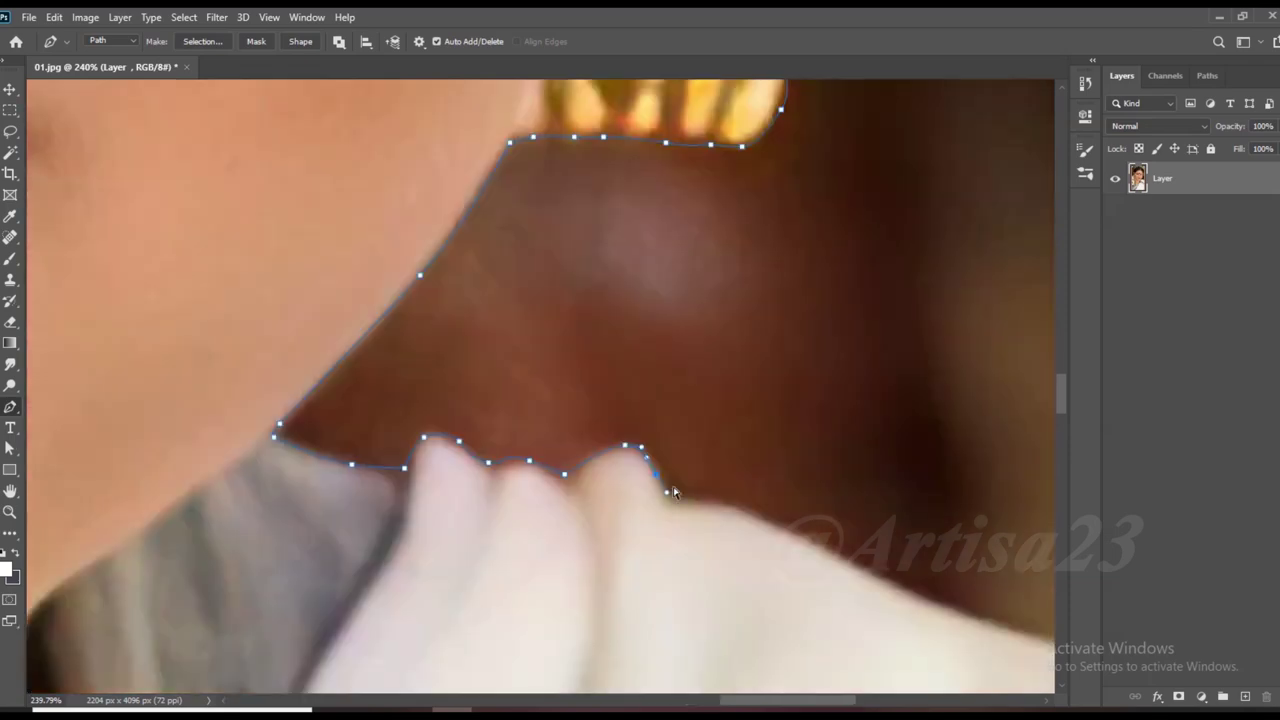
left_click_drag(838, 560, 479, 379)
left_click(709, 464)
left_click(740, 474)
left_click(777, 489)
left_click(817, 505)
scroll(979, 569, "down", 6)
scroll(894, 371, "down", 5)
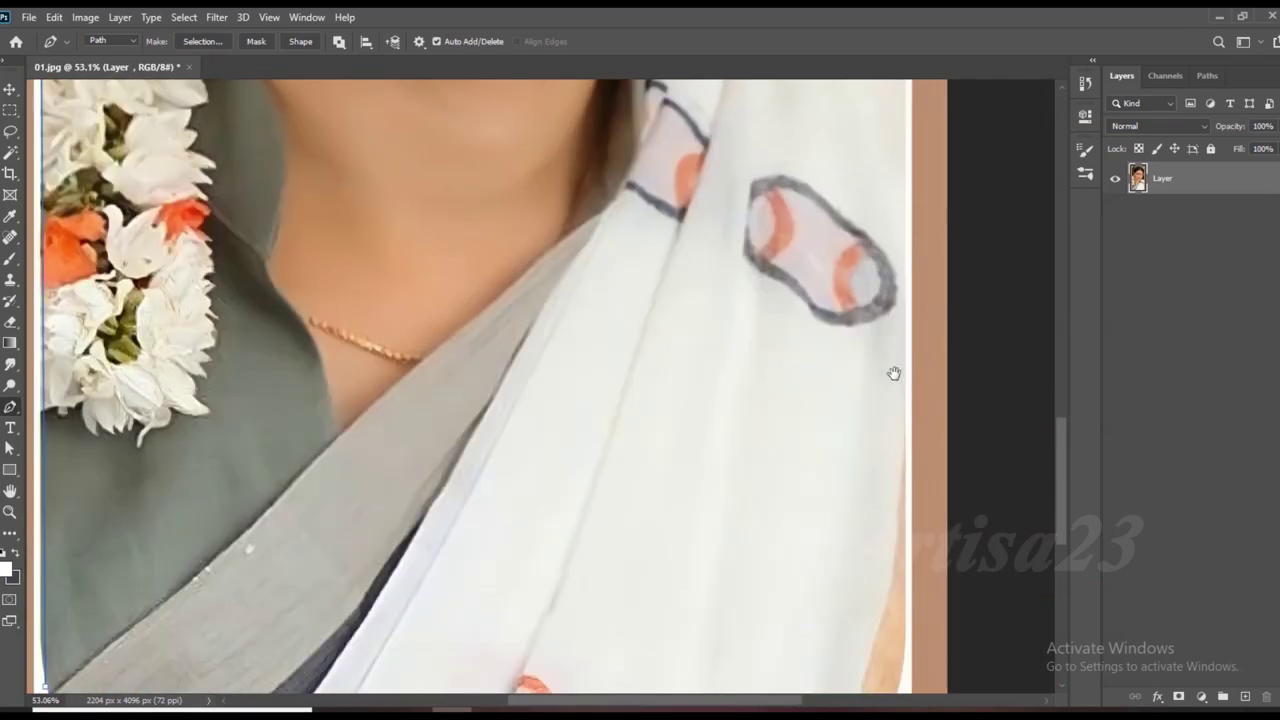
scroll(914, 491, "down", 3)
scroll(912, 561, "down", 3)
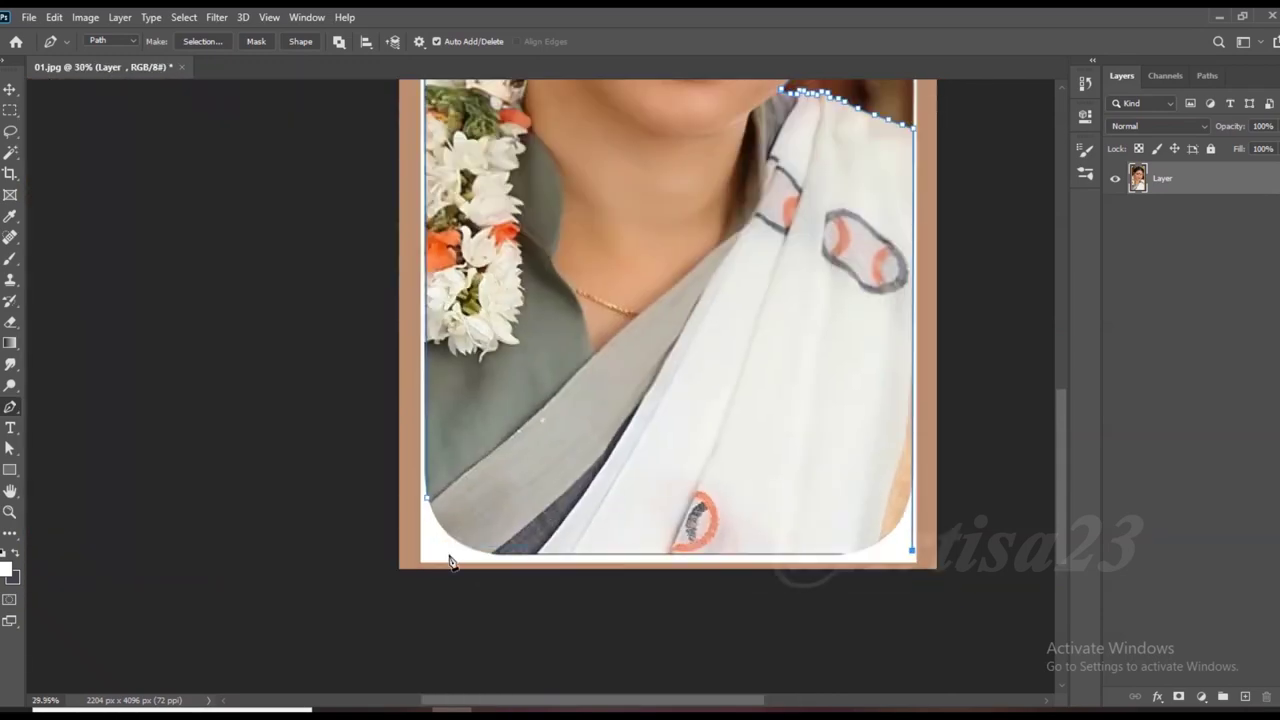
Close the path, make it a selection, and copy the woman to Layer 1.
left_click(428, 500)
scroll(428, 505, "down", 4)
right_click(550, 347)
left_click(597, 414)
key("ctrl+j")
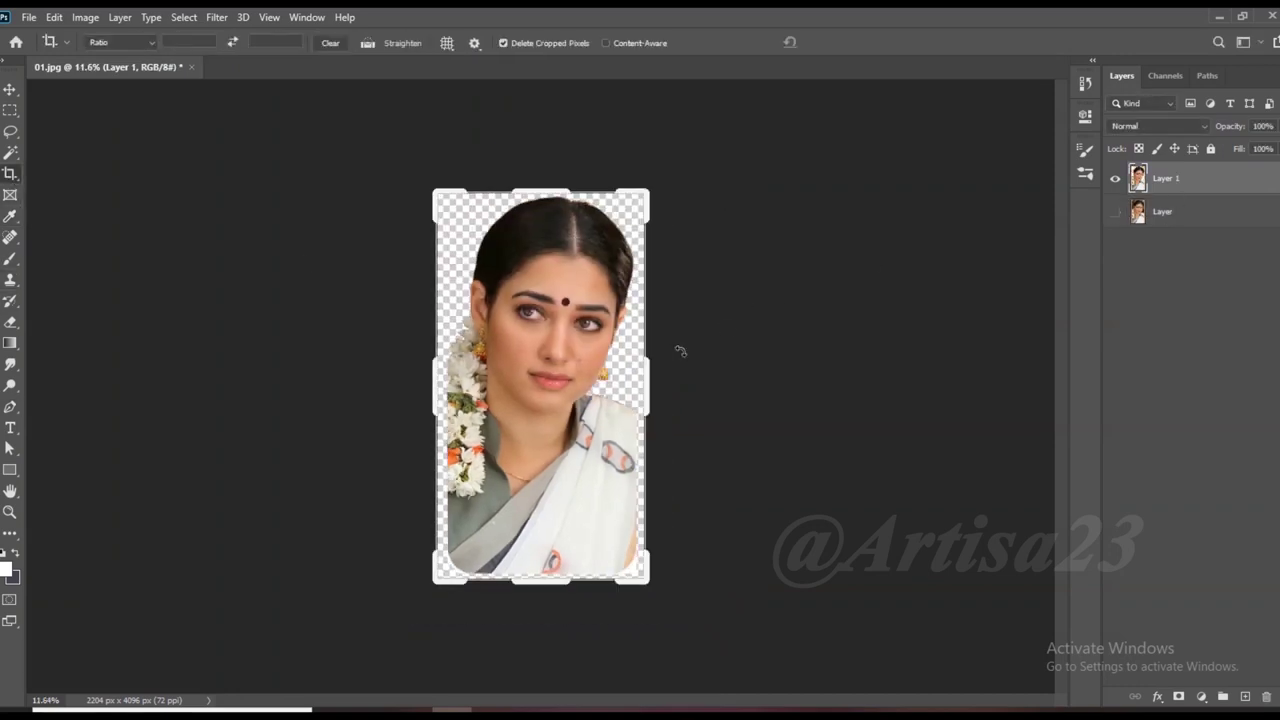
Crop outward to make the canvas wider and taller than the image.
key("c")
left_click_drag(646, 386, 766, 349)
left_click_drag(552, 192, 561, 143)
key("Return")
Add a layer below the cut-out filled with muted grey #62645d.
left_click(1245, 697, "ctrl")
key("i")
left_click(6, 568)
left_click_drag(505, 228, 895, 183)
left_click_drag(480, 355, 470, 545)
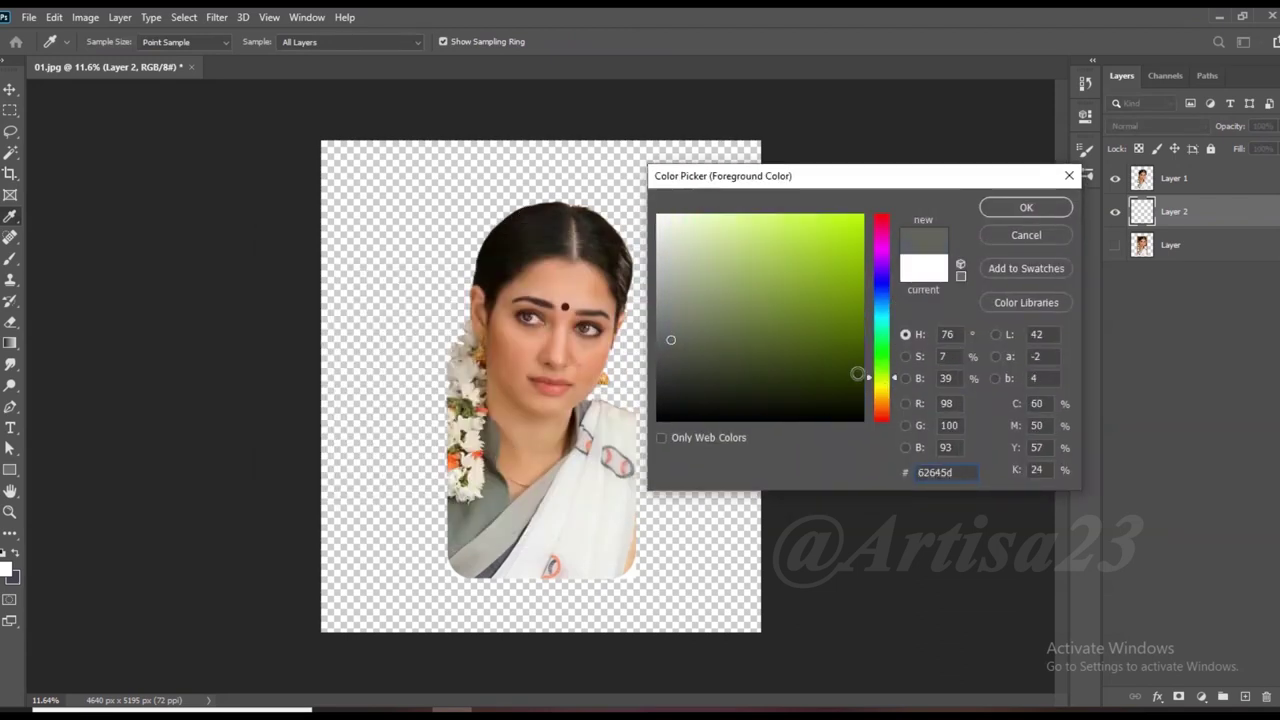
left_click(1026, 207)
key("c")
key("alt+BackSpace")
Extend the canvas slightly at the top and duplicate the cut-out layer.
left_click_drag(546, 137, 546, 133)
key("Return")
left_click(8, 93)
left_click(1175, 178)
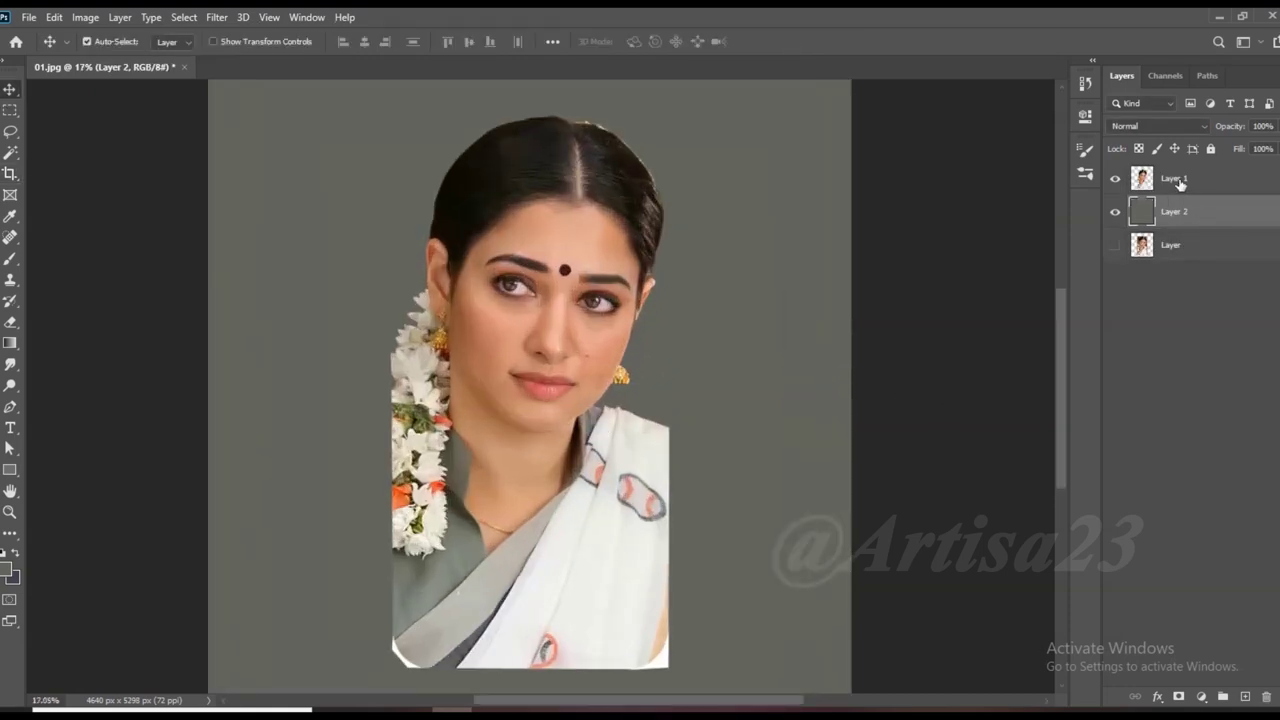
key("ctrl+j")
Save the document as the layered file Tamannah-01a.psd.
key("ctrl+shift+s")
type("Tamannah")
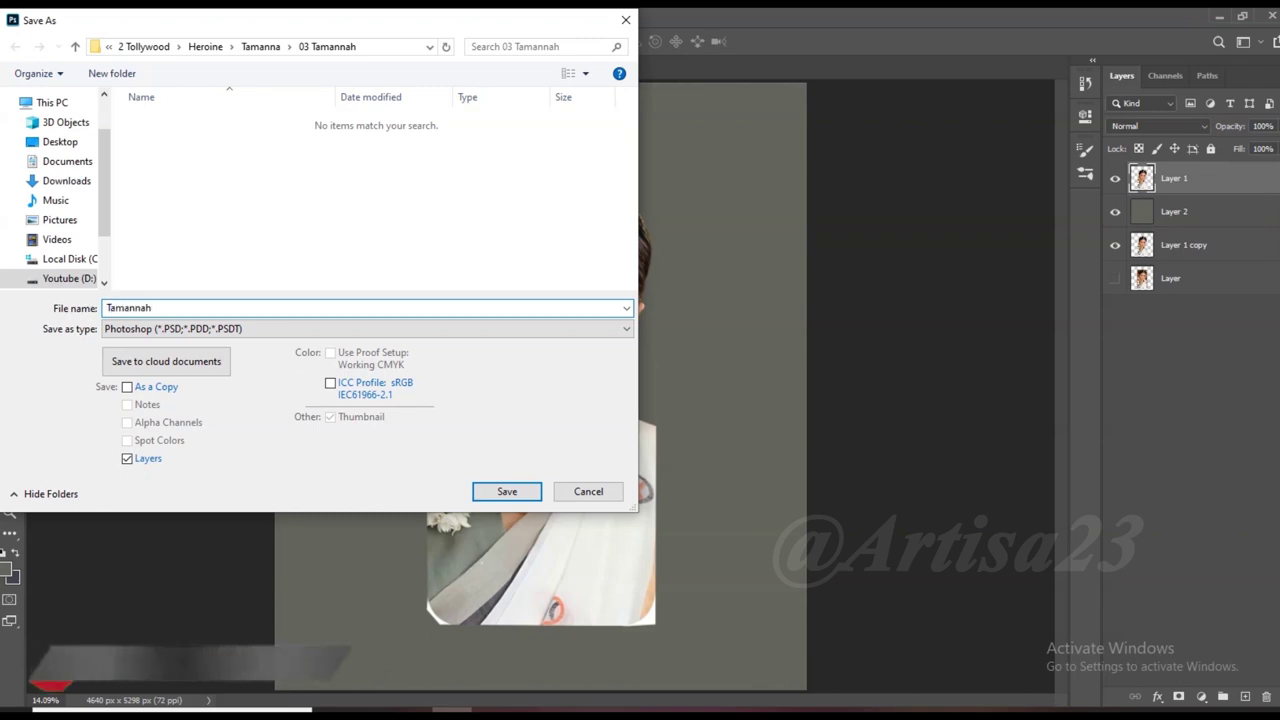
key("Return")
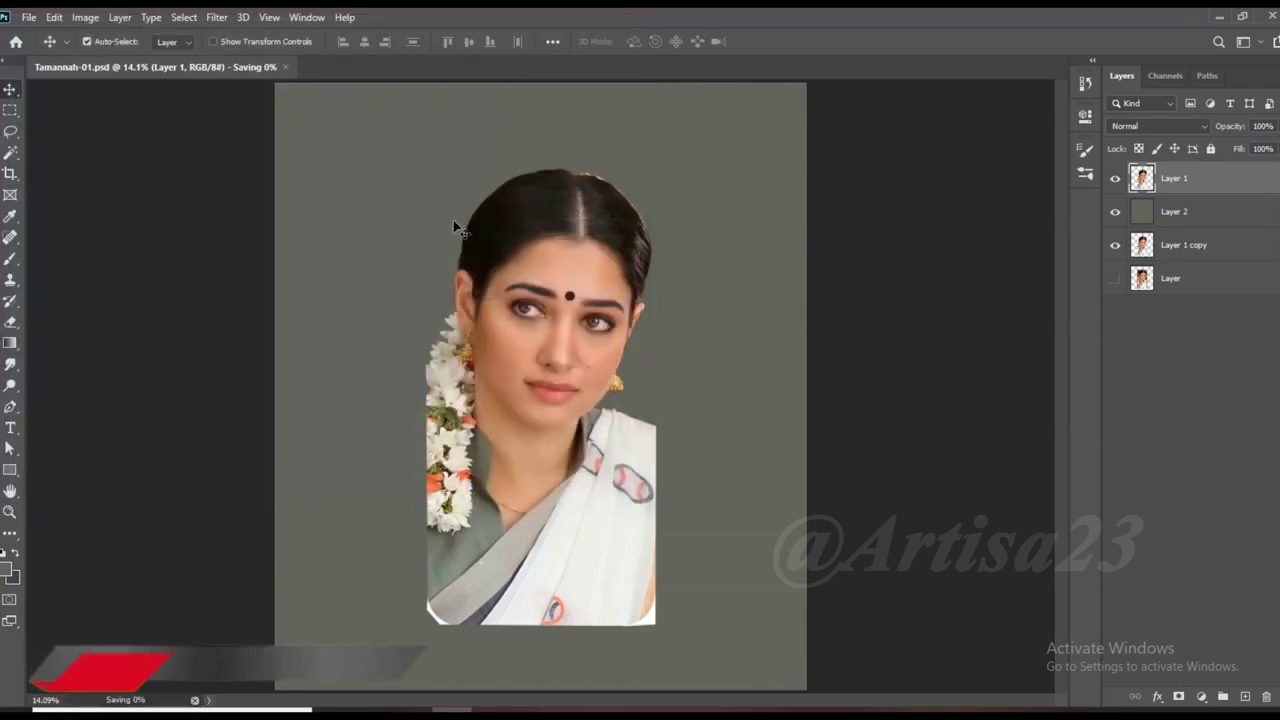
left_click(30, 17)
left_click(52, 213)
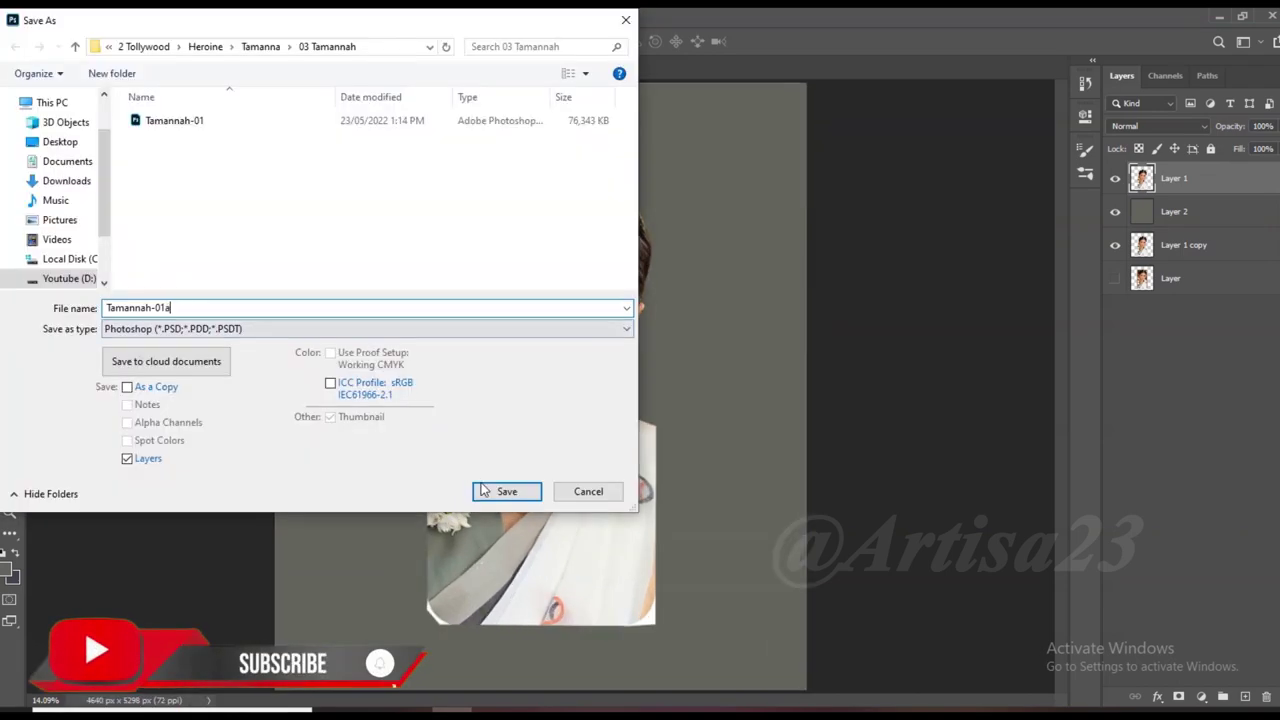
left_click(497, 490)
scroll(585, 323, "up", 2)
left_click(85, 17)
key("Escape")
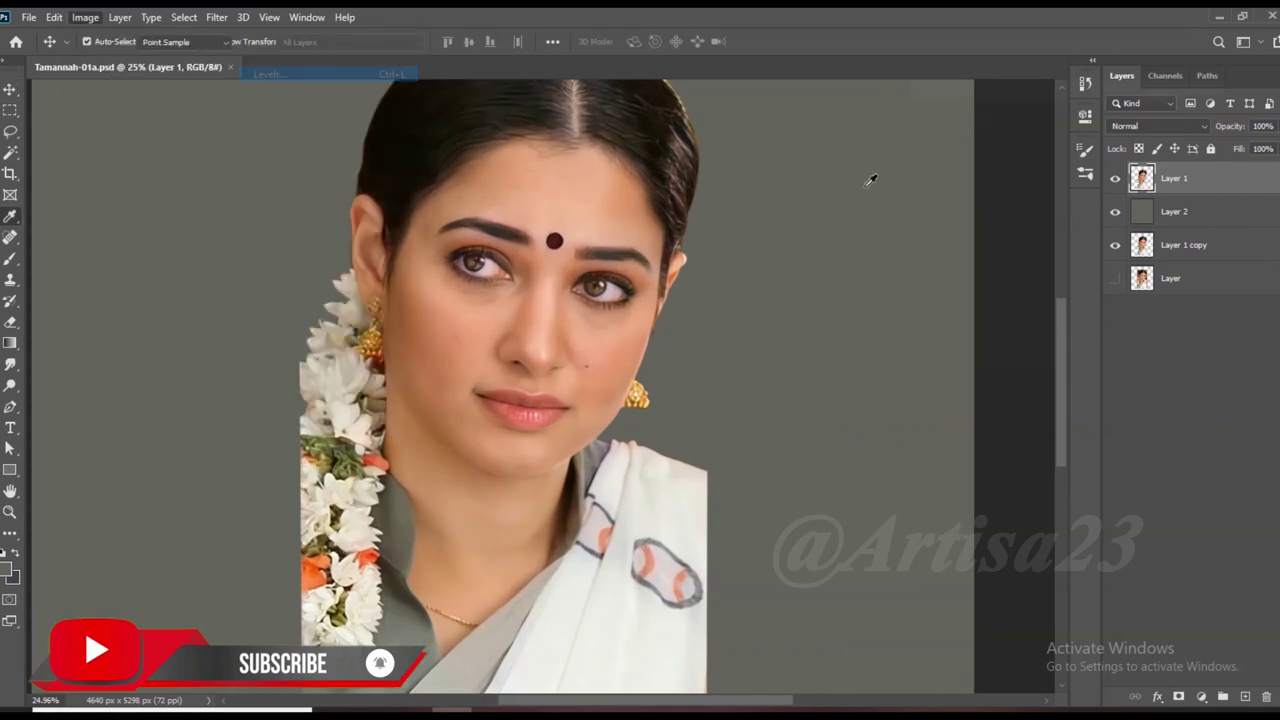
Apply a Levels adjustment, then a Curves tweak brightening the midtones slightly.
key("ctrl+l")
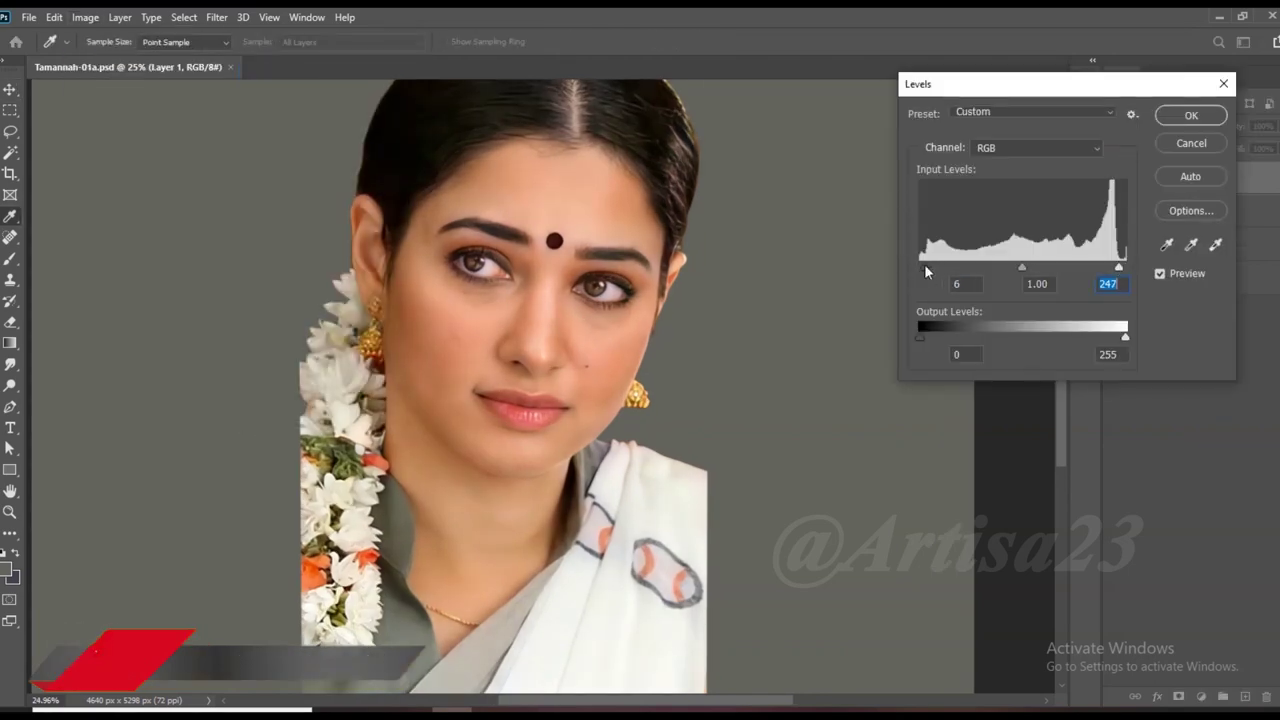
left_click(1191, 115)
left_click(85, 17)
left_click(300, 90)
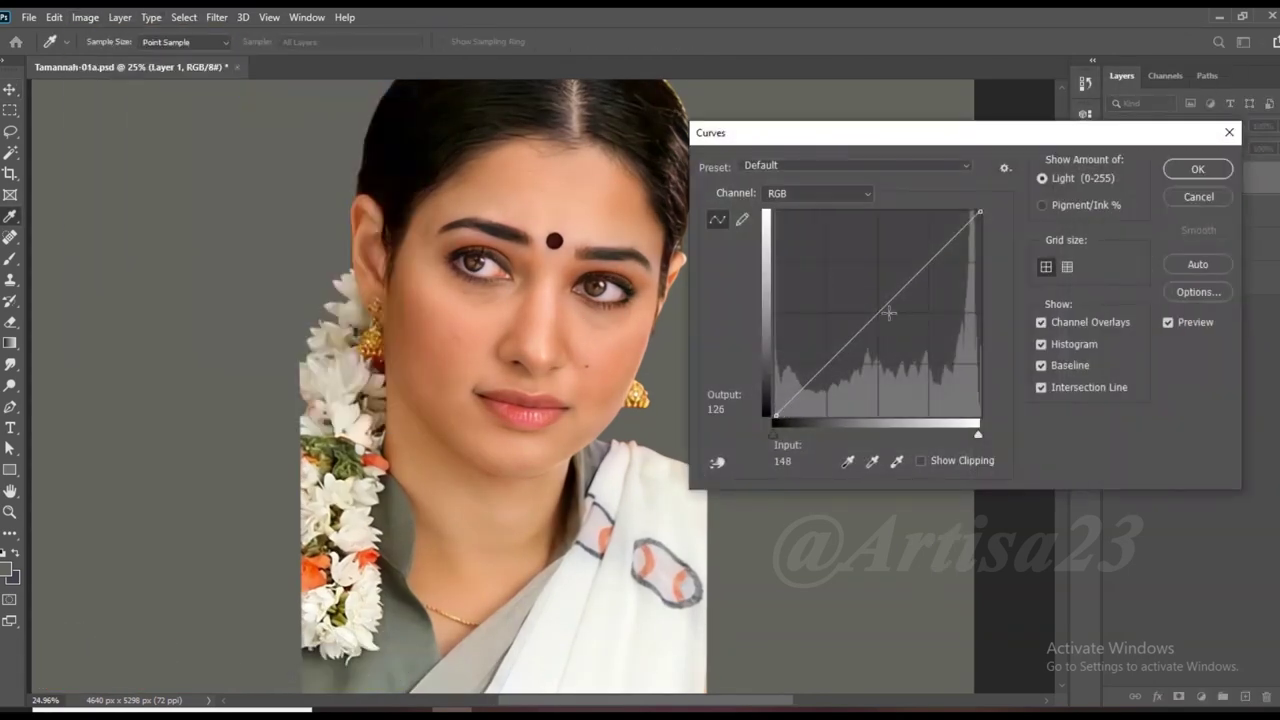
left_click_drag(988, 140, 932, 128)
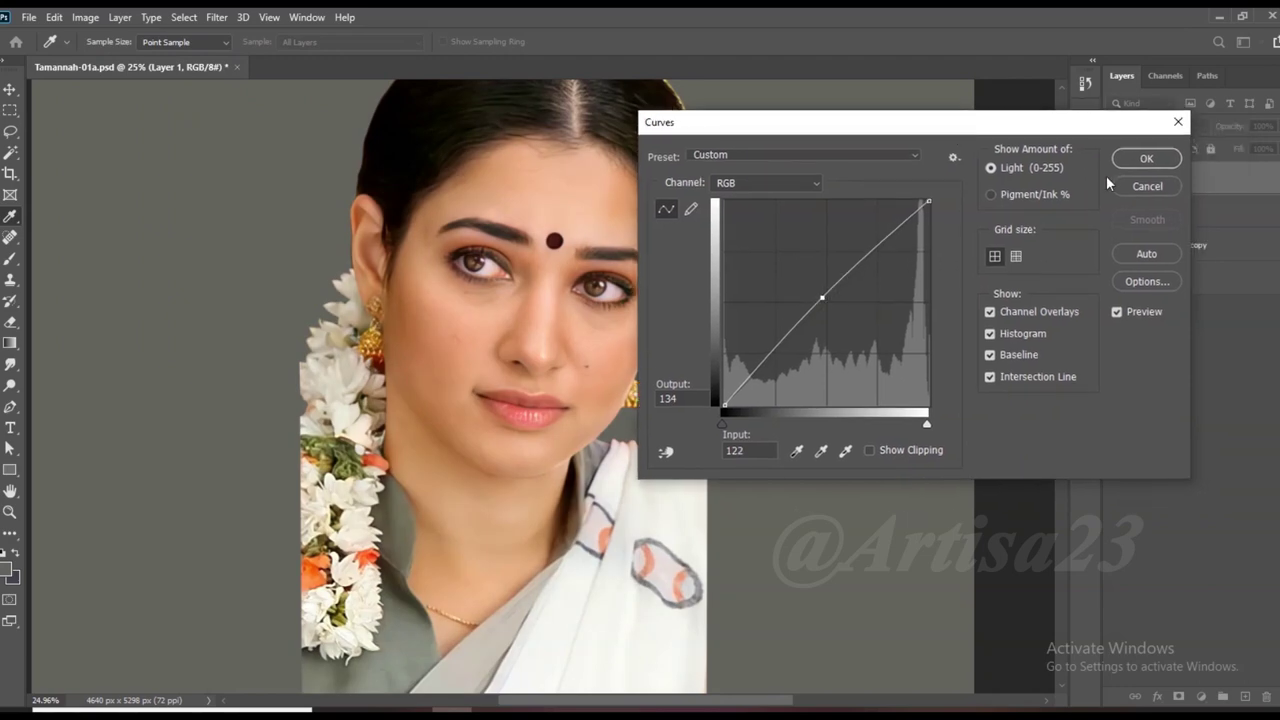
left_click(1140, 158)
Fit the whole image in view and duplicate the cut-out layer.
key("ctrl+0")
key("v")
scroll(748, 340, "up", 5)
scroll(605, 345, "down", 4)
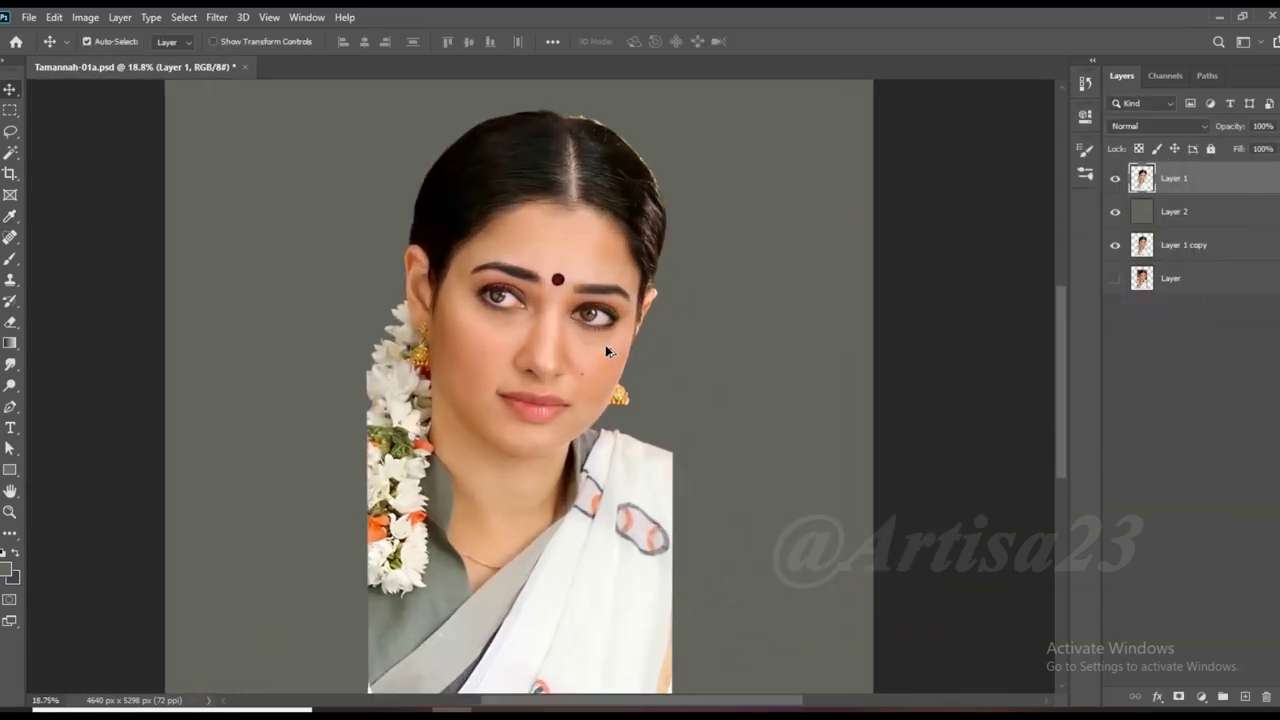
key("ctrl+j")
scroll(506, 300, "up", 3)
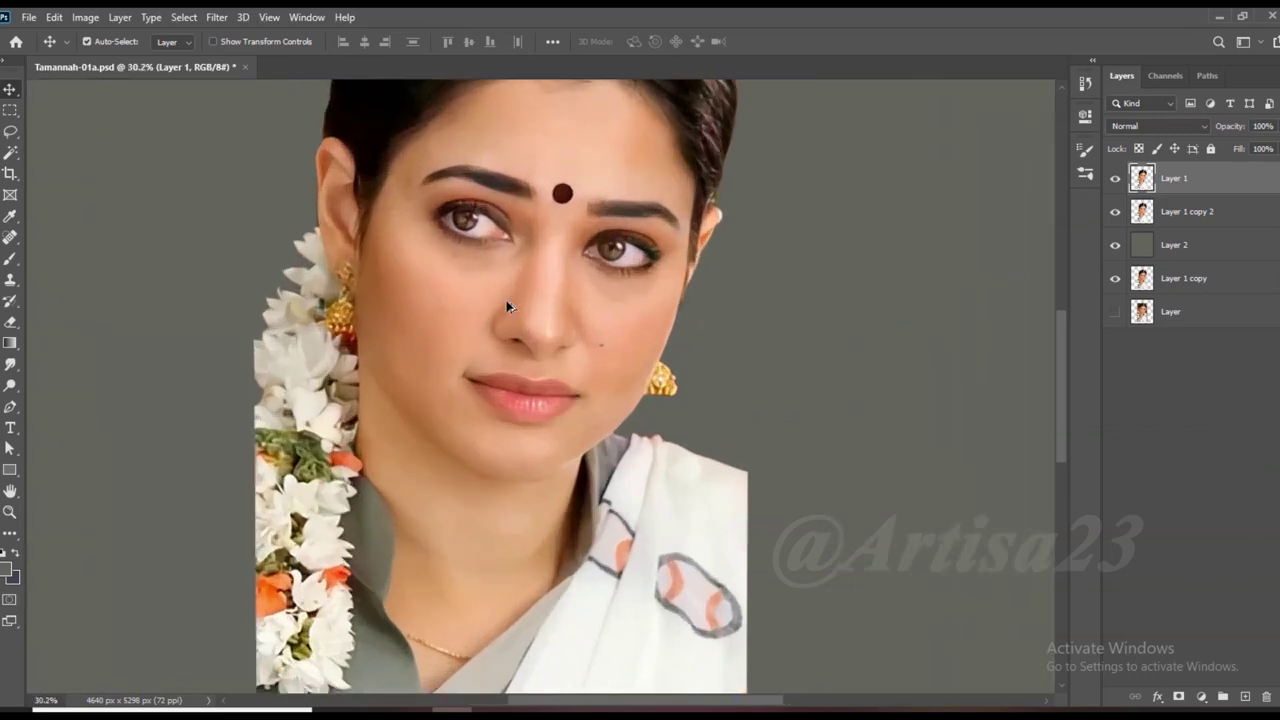
Apply Unsharp Mask at 104% amount, 16.2 px radius, threshold 0.
left_click(217, 17)
left_click(460, 370)
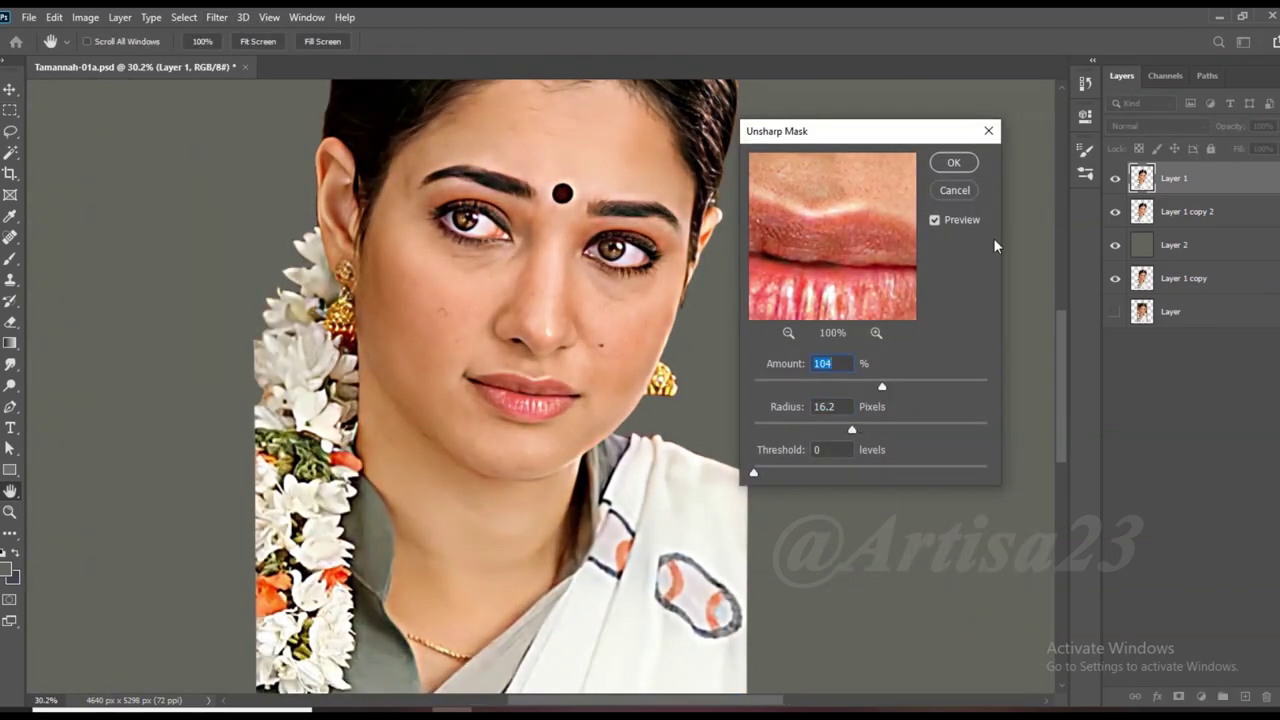
key("Return")
scroll(648, 308, "down", 3)
scroll(660, 308, "down", 2)
scroll(673, 308, "up", 2)
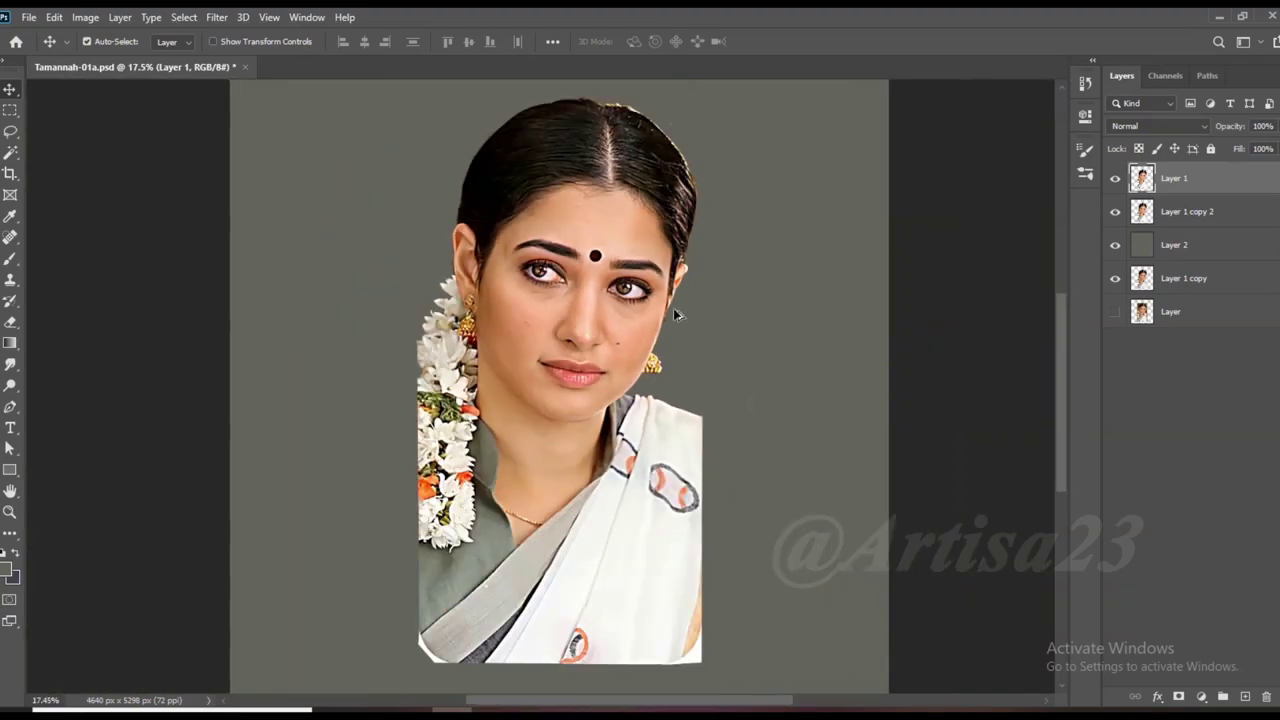
scroll(688, 436, "up", 1)
scroll(688, 436, "up", 1)
scroll(688, 436, "up", 1)
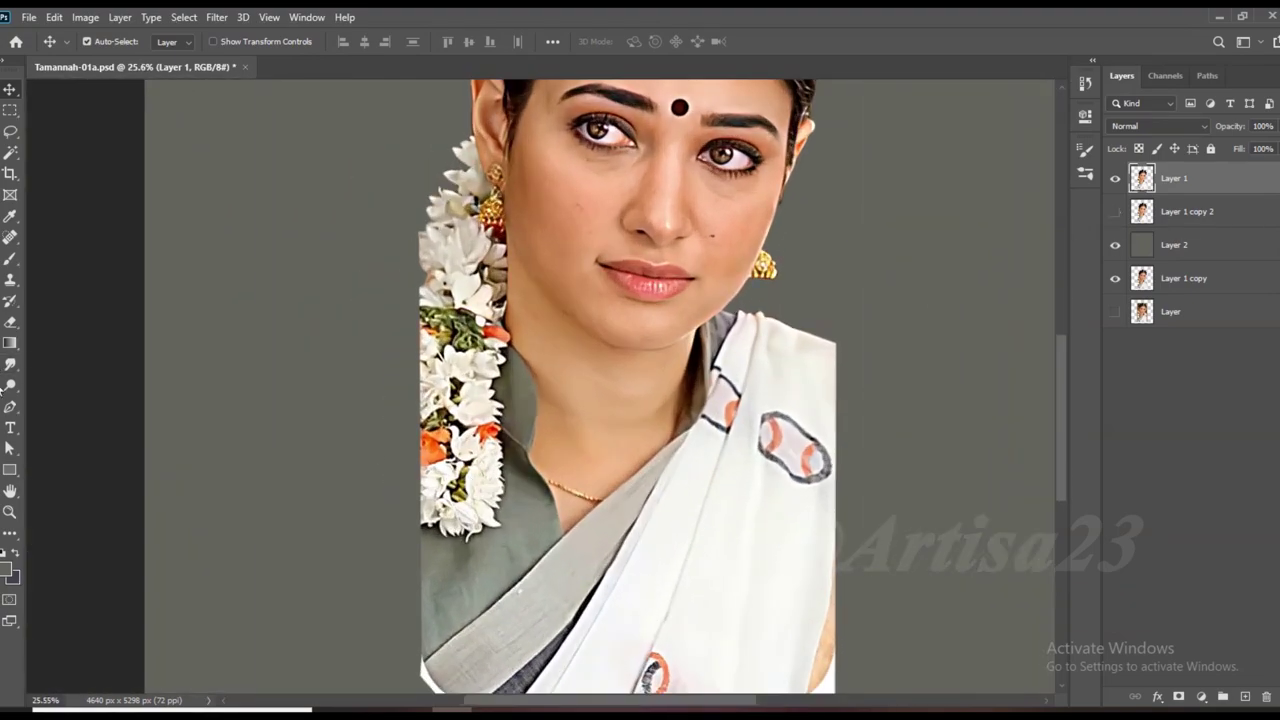
Pick the Pen tool to begin a path along the garland's inner edge.
left_click(10, 407)
scroll(528, 334, "up", 5)
scroll(522, 318, "up", 2)
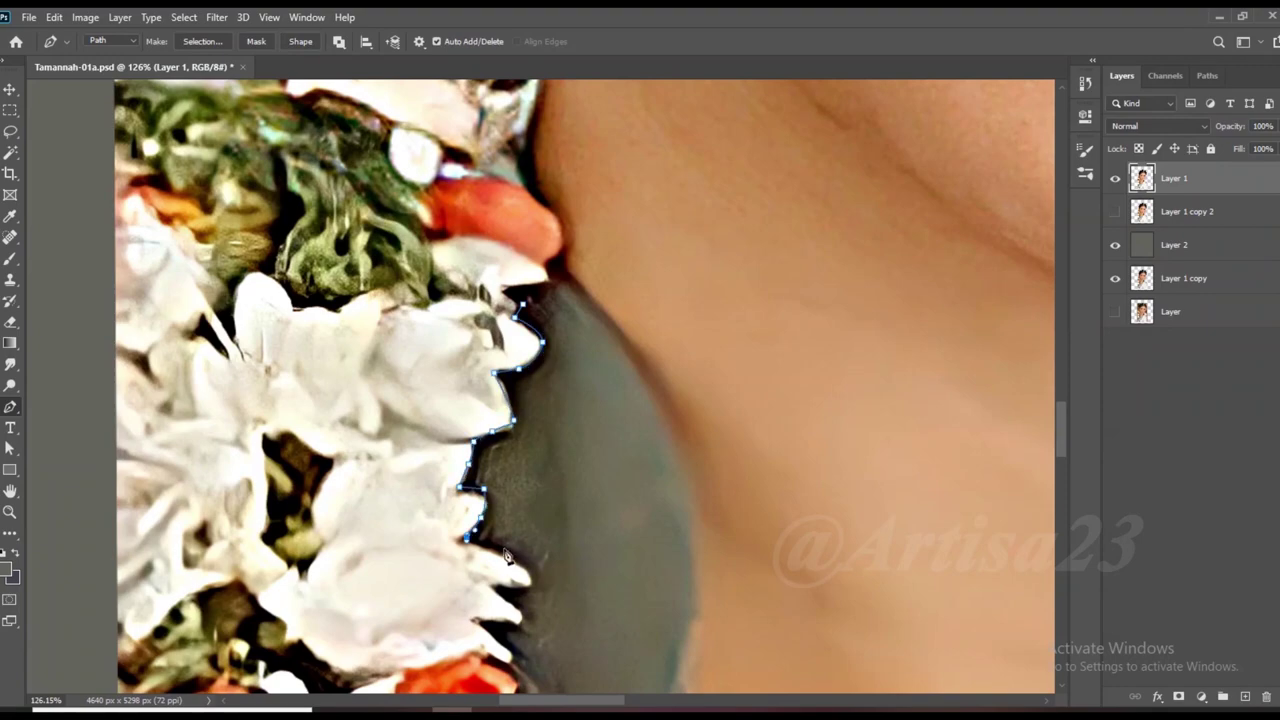
Start a Pen path with anchors along the garland's upper edge.
scroll(514, 594, "up", 2)
left_click(438, 402)
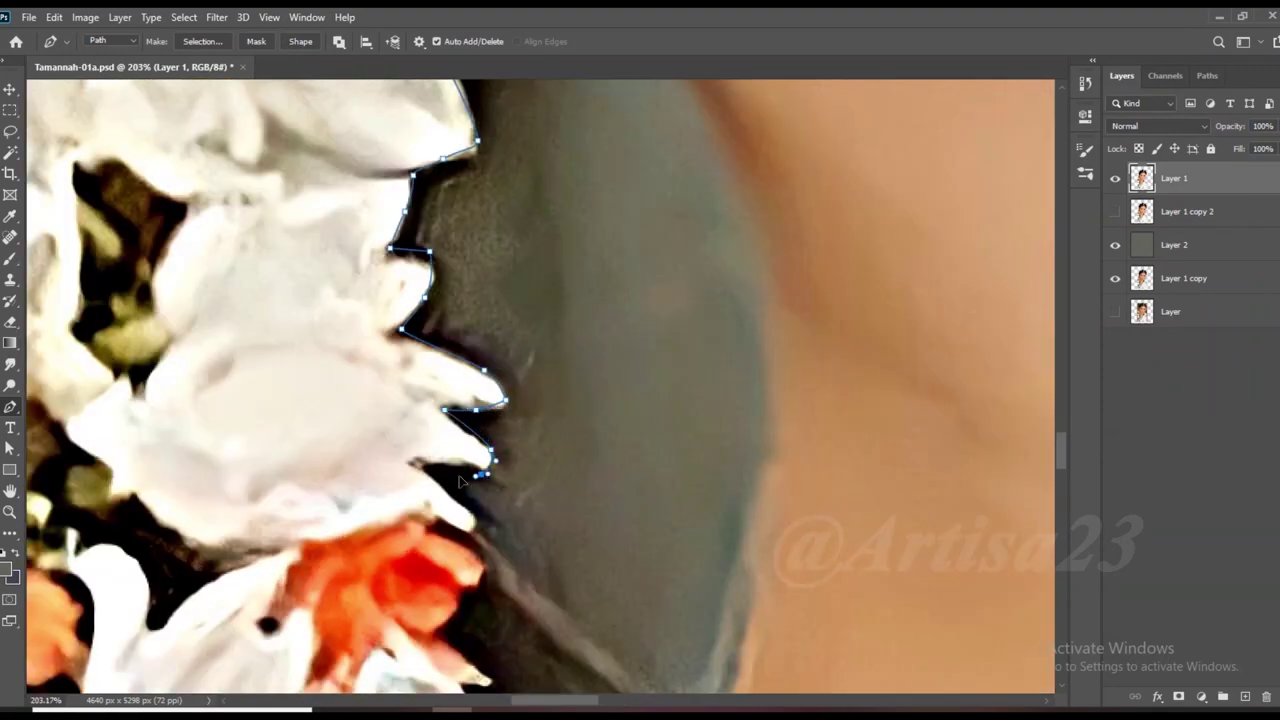
left_click_drag(492, 584, 512, 484)
left_click(470, 528)
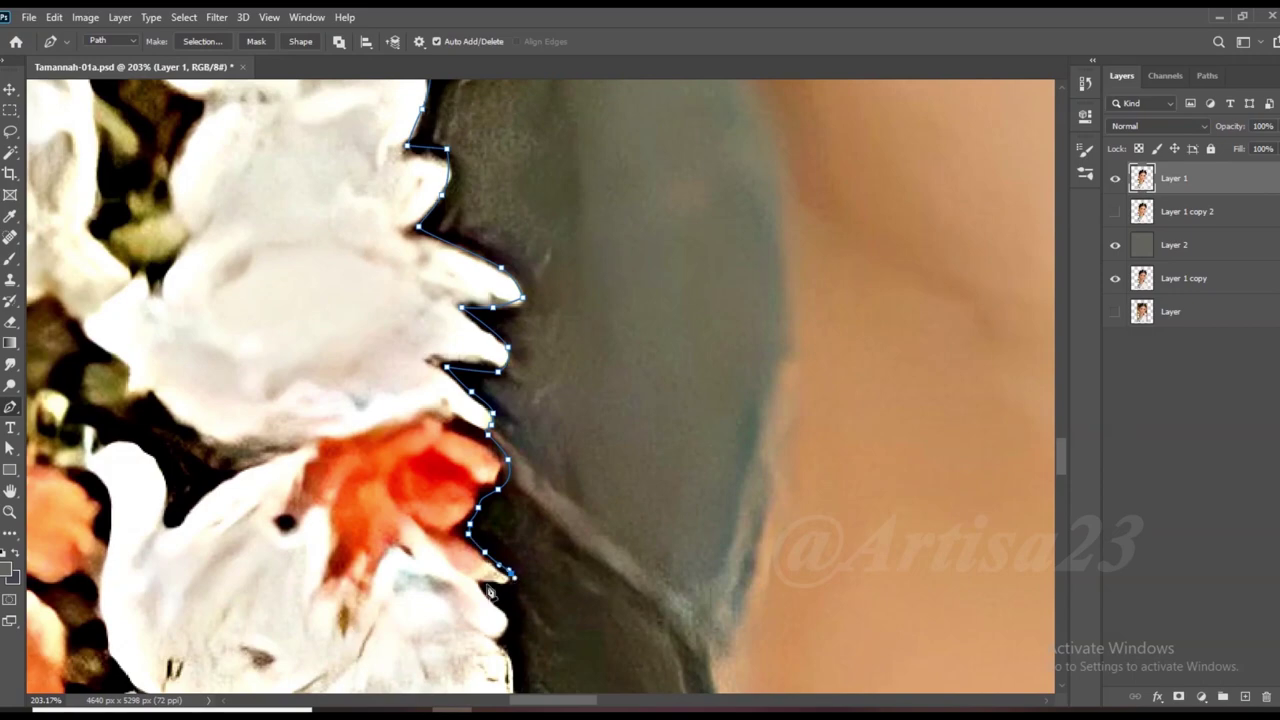
left_click_drag(491, 592, 546, 392)
left_click(567, 418)
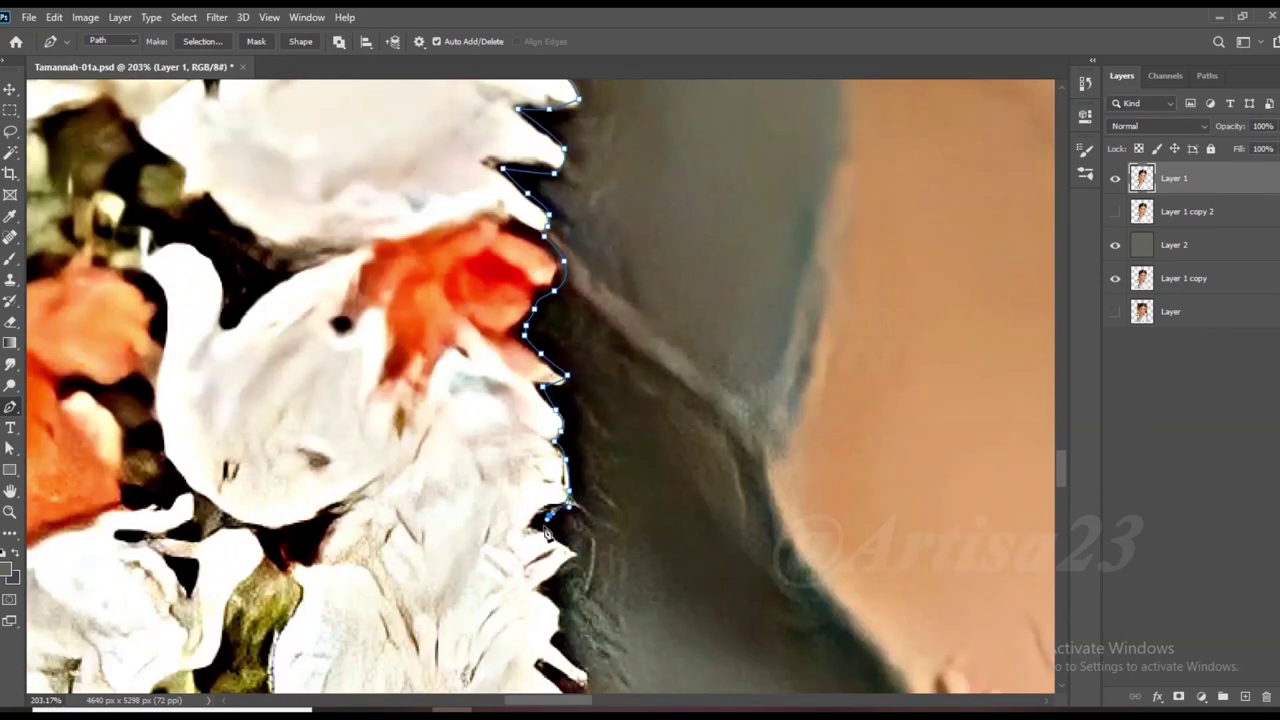
left_click_drag(547, 533, 567, 400)
Continue the path down the garland edge to its bottom.
scroll(567, 420, "down", 5)
scroll(567, 432, "up", 4)
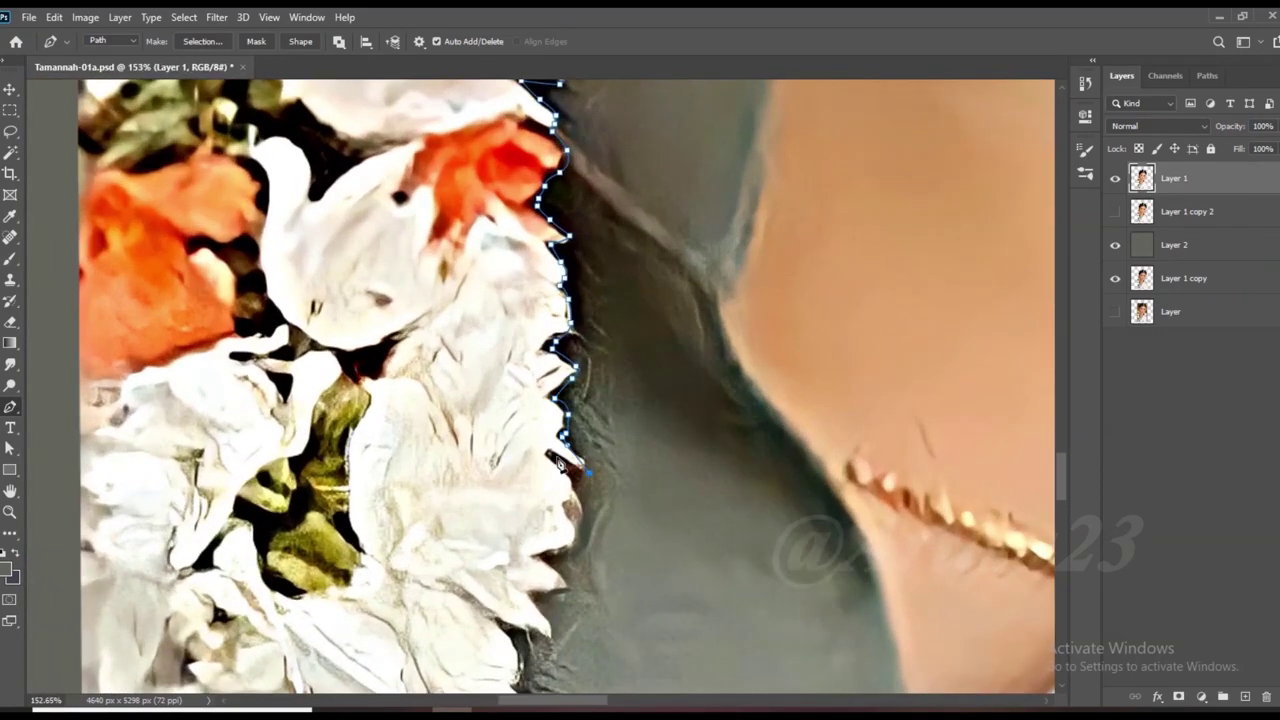
left_click_drag(572, 592, 631, 428)
left_click(594, 433)
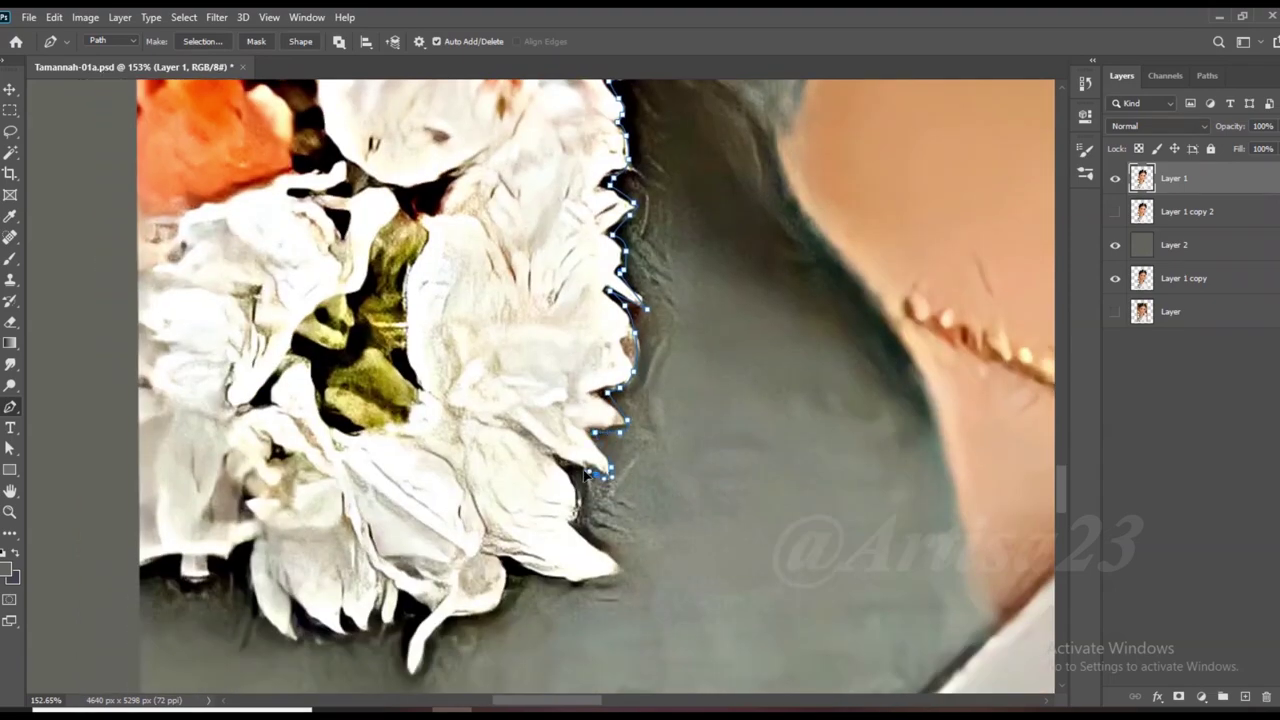
scroll(556, 592, "down", 3)
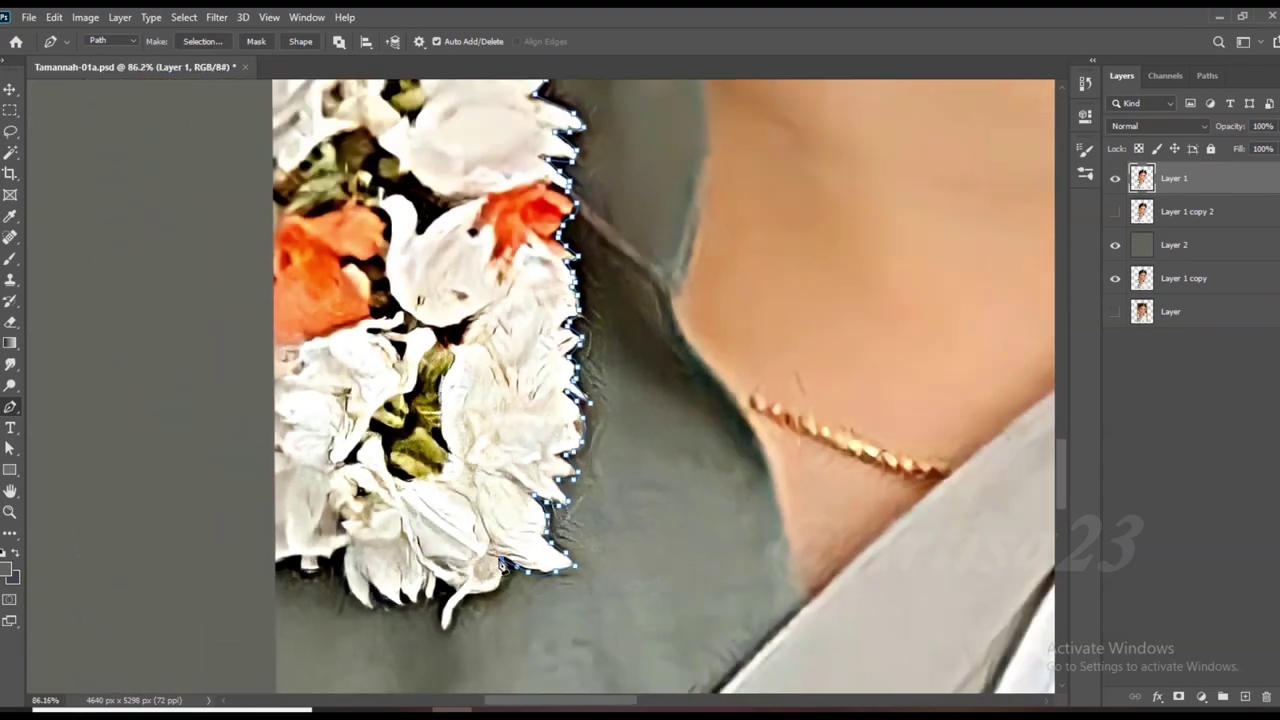
scroll(510, 592, "up", 3)
left_click(534, 563)
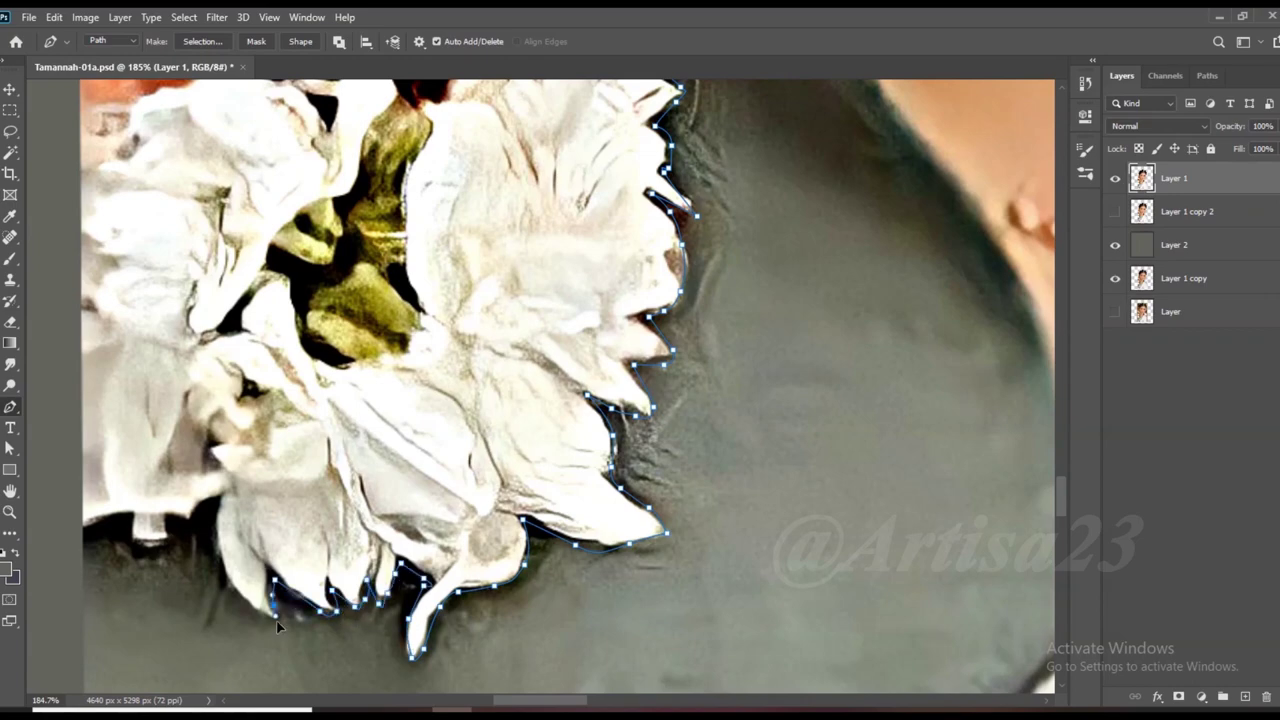
scroll(205, 530, "down", 3)
scroll(160, 400, "down", 2)
scroll(117, 270, "down", 2)
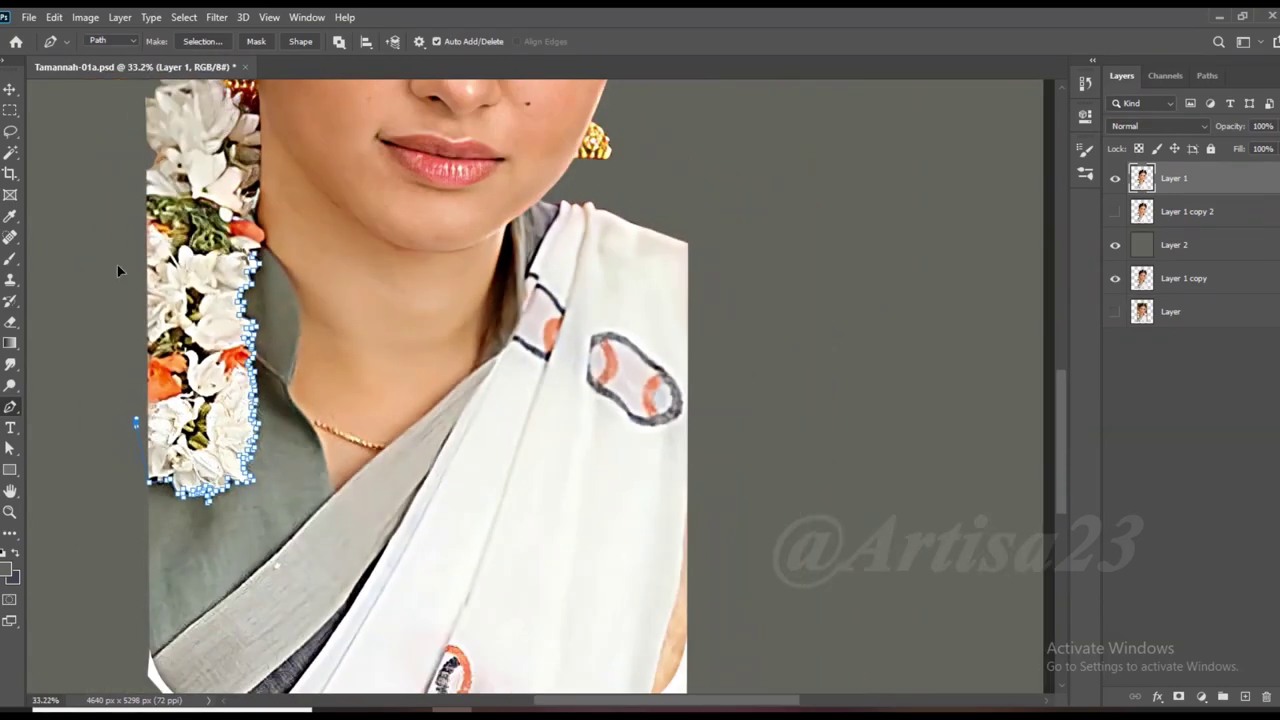
scroll(245, 230, "up", 2)
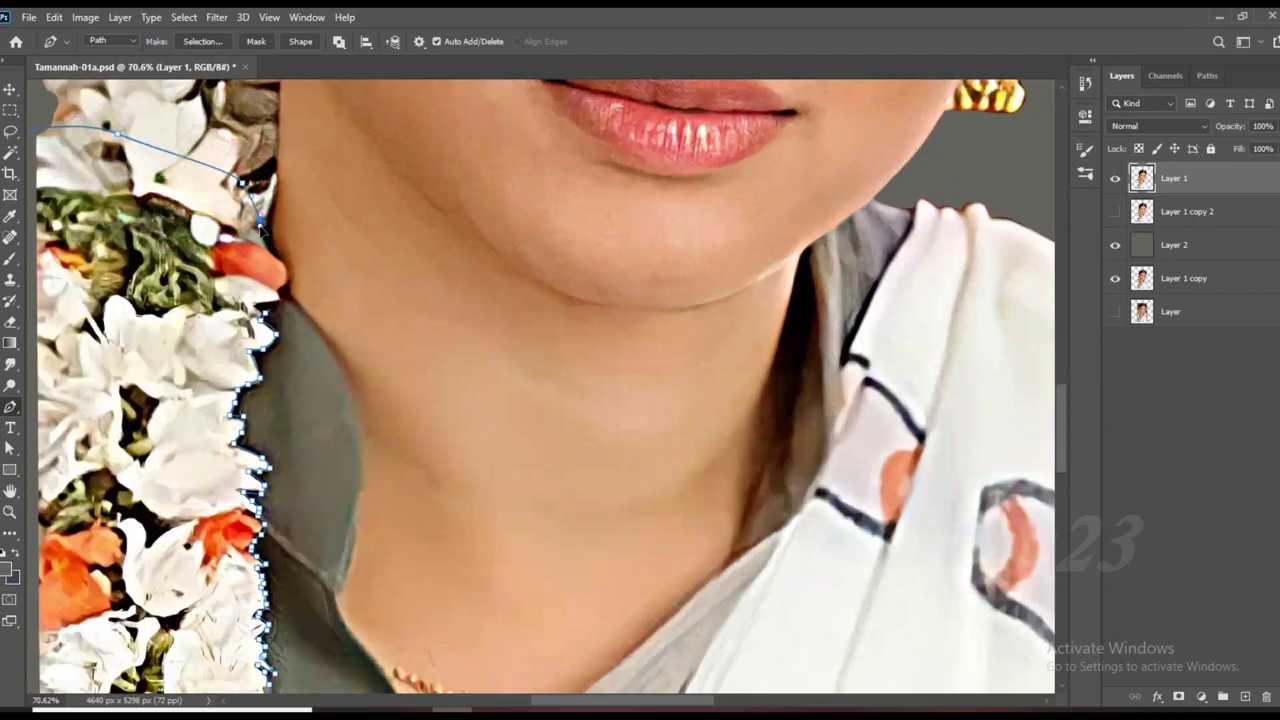
scroll(258, 228, "up", 2)
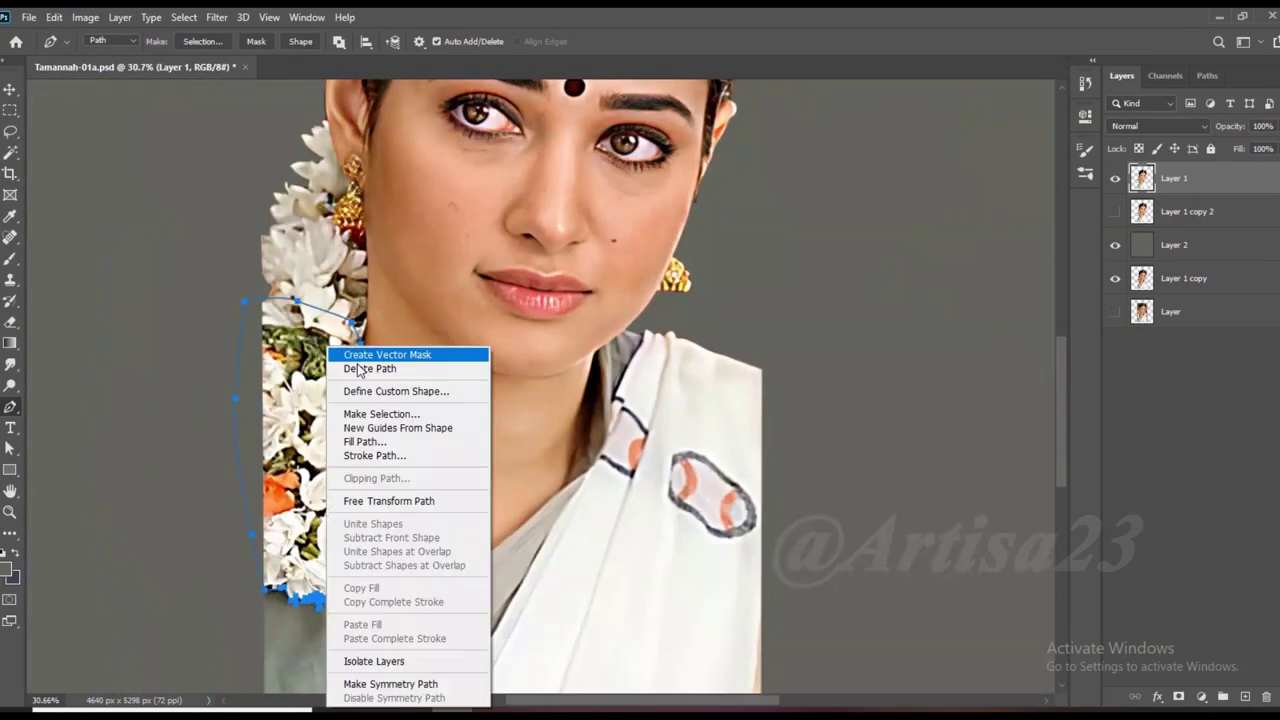
Transform the garland copy and slide it beside the original garland.
left_click(54, 17)
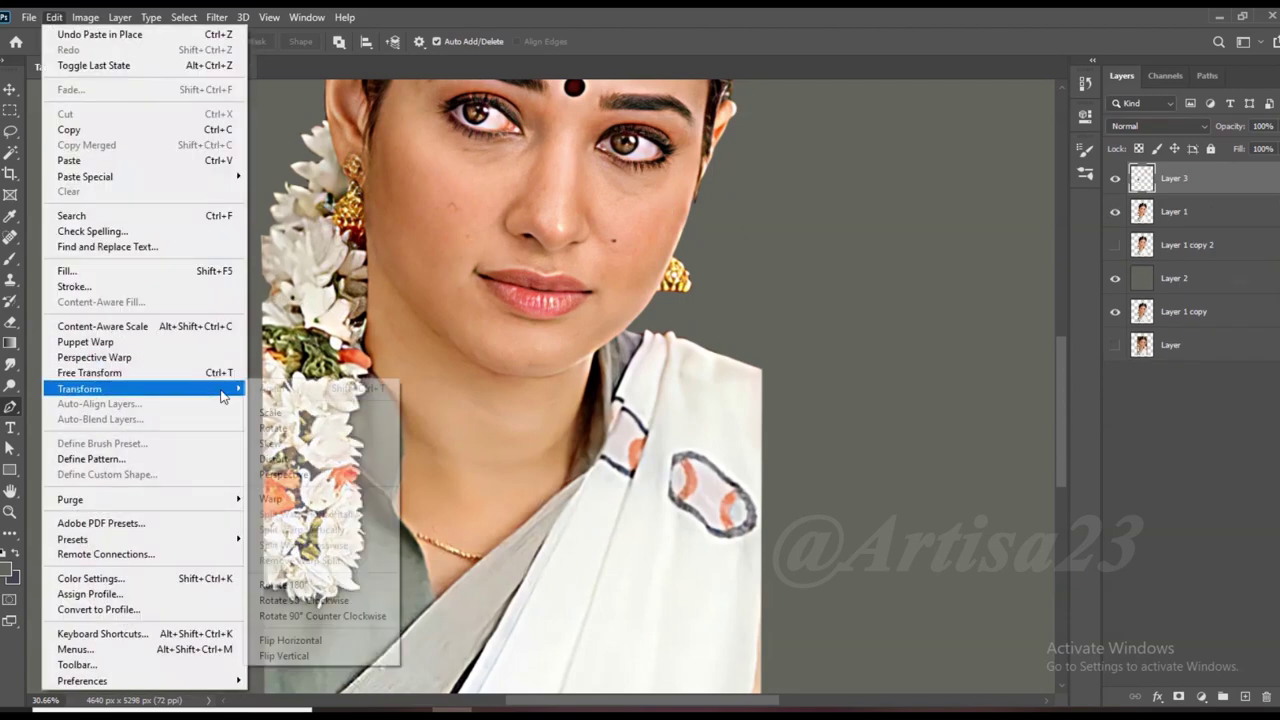
key("v")
mouse_move(296, 405)
left_mouse_down()
mouse_move(263, 407)
mouse_move(281, 401)
left_mouse_up()
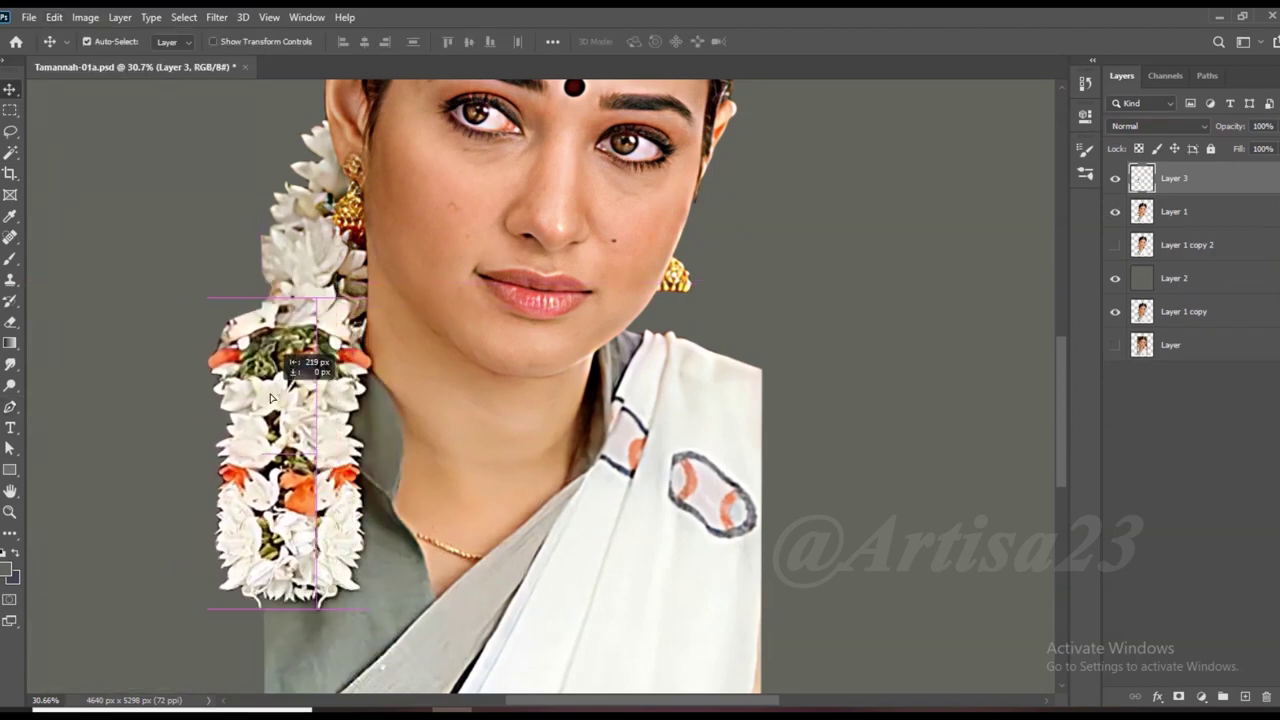
Erase the top of the garland copy, then set the eraser to 61% opacity.
scroll(281, 401, "up", 1)
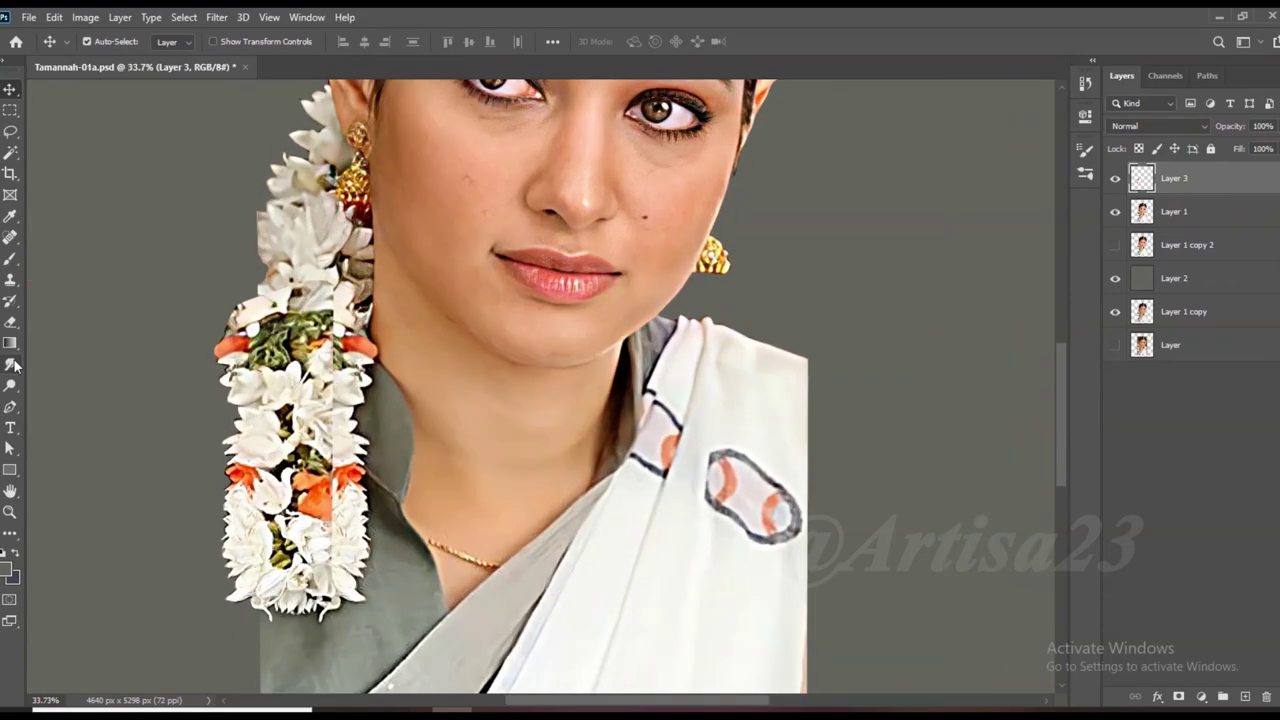
key("e")
left_click_drag(320, 265, 315, 340)
key("bracketleft")
key("6")
key("1")
Erase the overlapping centre strip and lower left of the garland copy.
mouse_move(310, 285)
left_mouse_down()
mouse_move(305, 470)
mouse_move(318, 494)
left_mouse_up()
key("bracketleft")
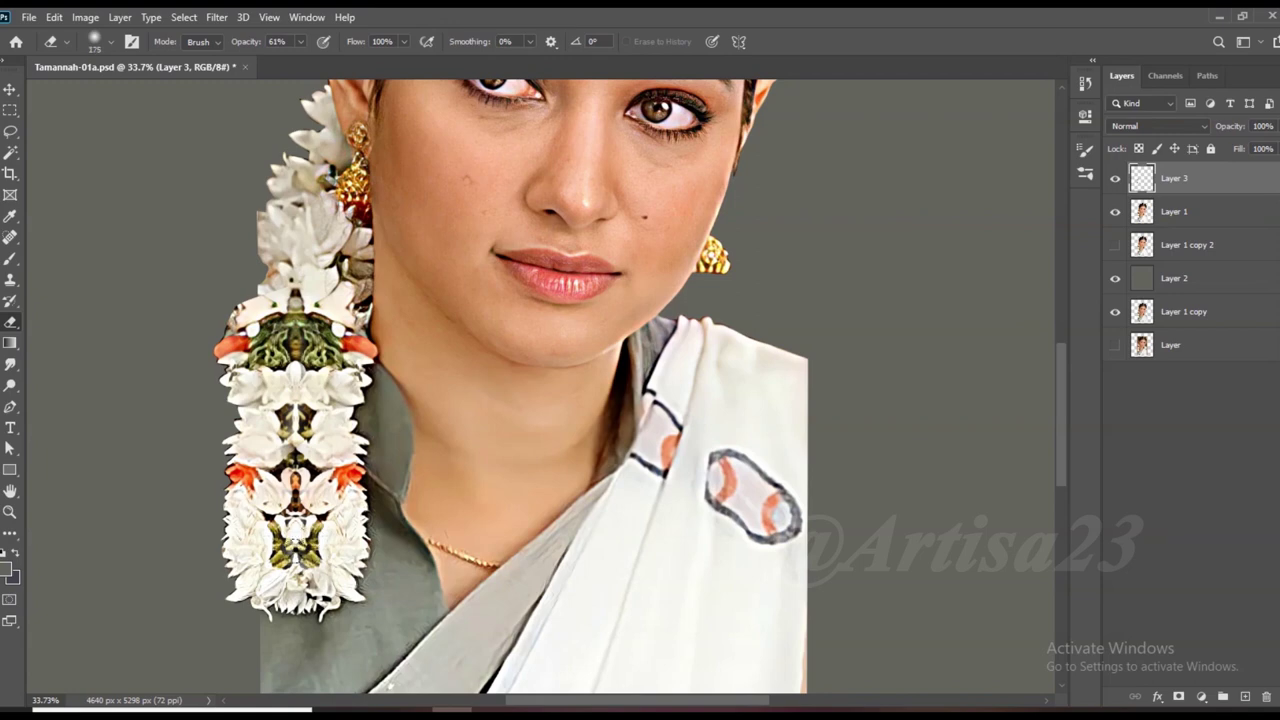
mouse_move(295, 560)
left_mouse_down()
mouse_move(283, 522)
mouse_move(296, 510)
mouse_move(289, 423)
left_mouse_up()
key("bracketleft")
key("bracketleft")
key("bracketleft")
key("bracketright")
key("bracketright")
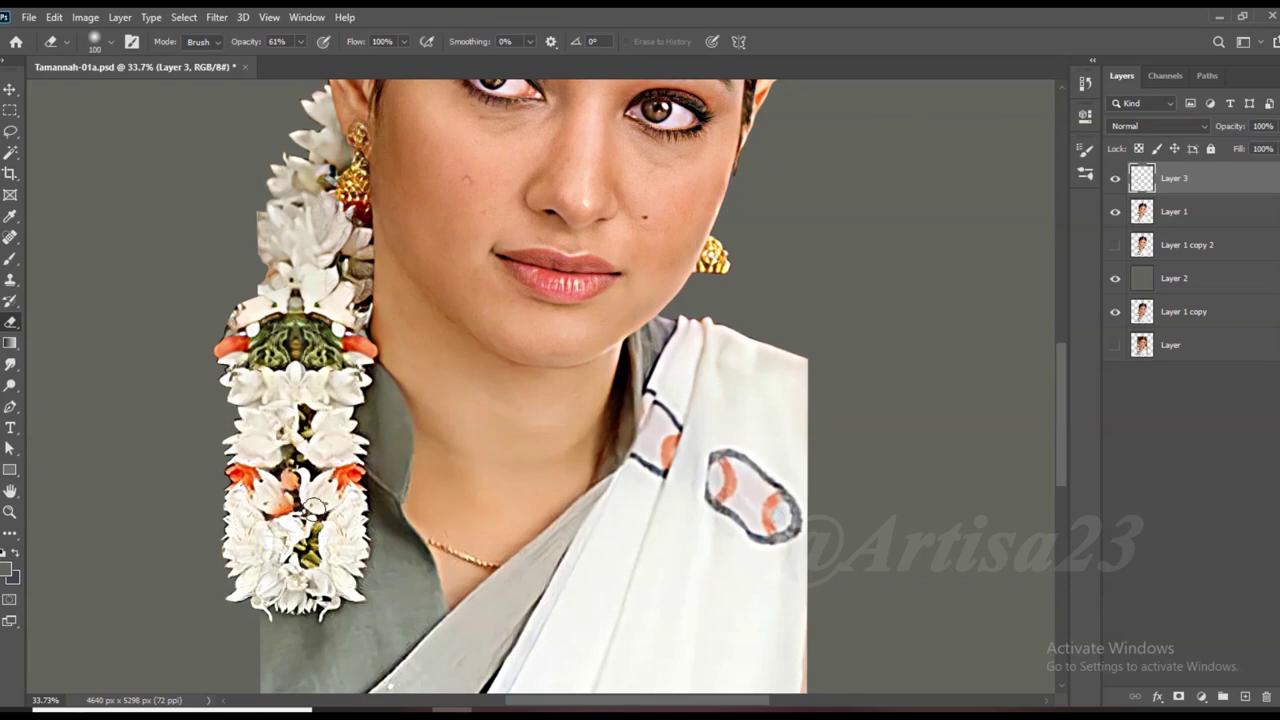
Make Layer 1 the active layer.
scroll(310, 505, "down", 1)
scroll(320, 515, "down", 1)
scroll(354, 561, "up", 3)
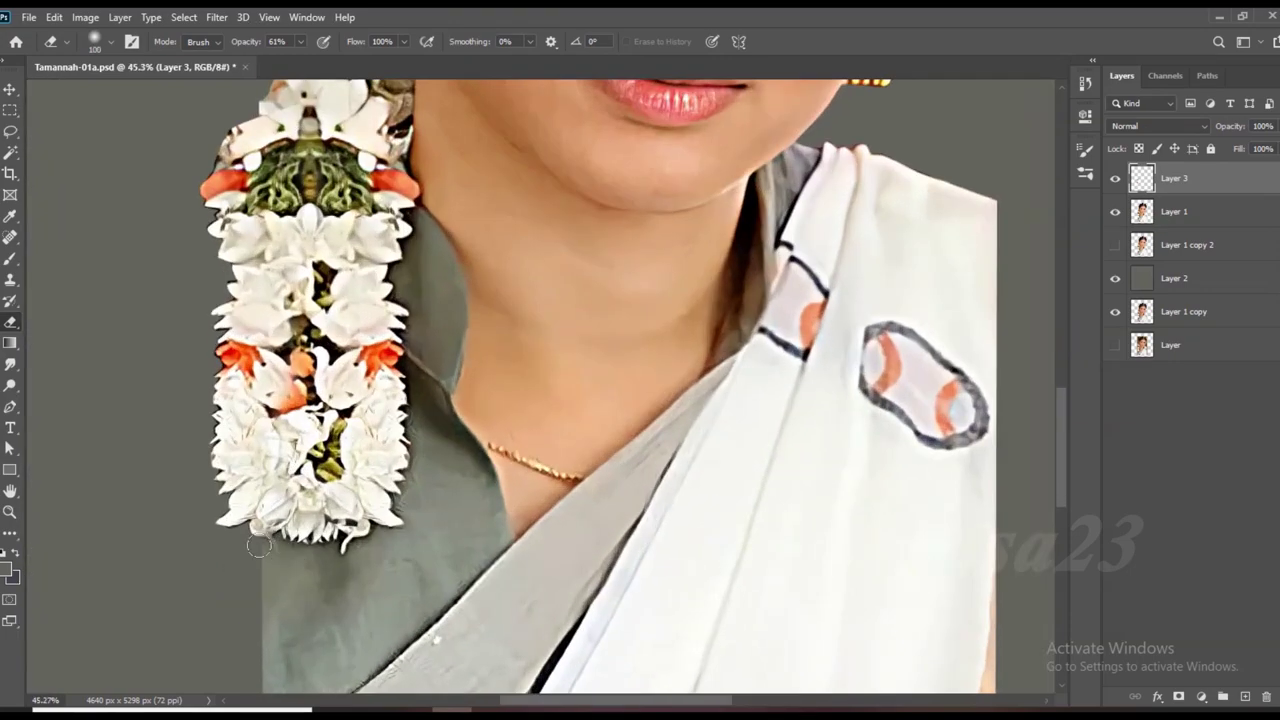
scroll(300, 530, "down", 1)
scroll(290, 480, "down", 1)
scroll(280, 430, "down", 1)
scroll(277, 405, "up", 2)
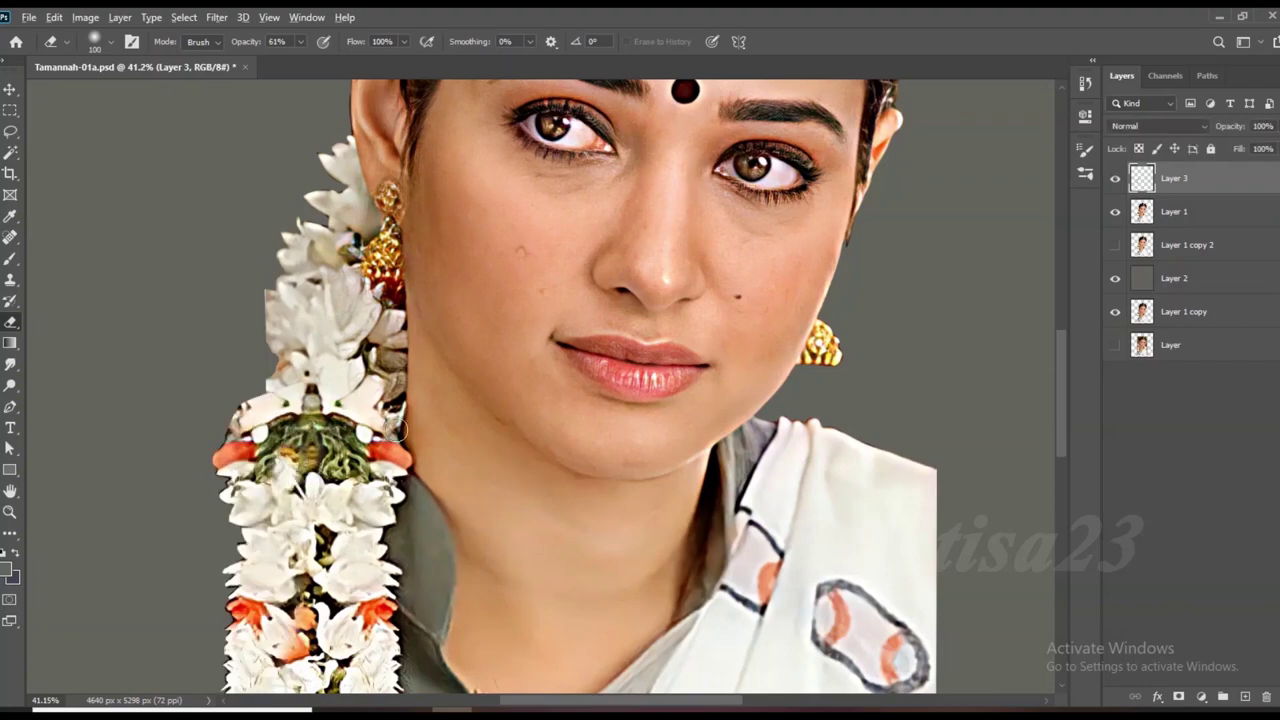
scroll(395, 429, "down", 2)
left_click(1172, 211)
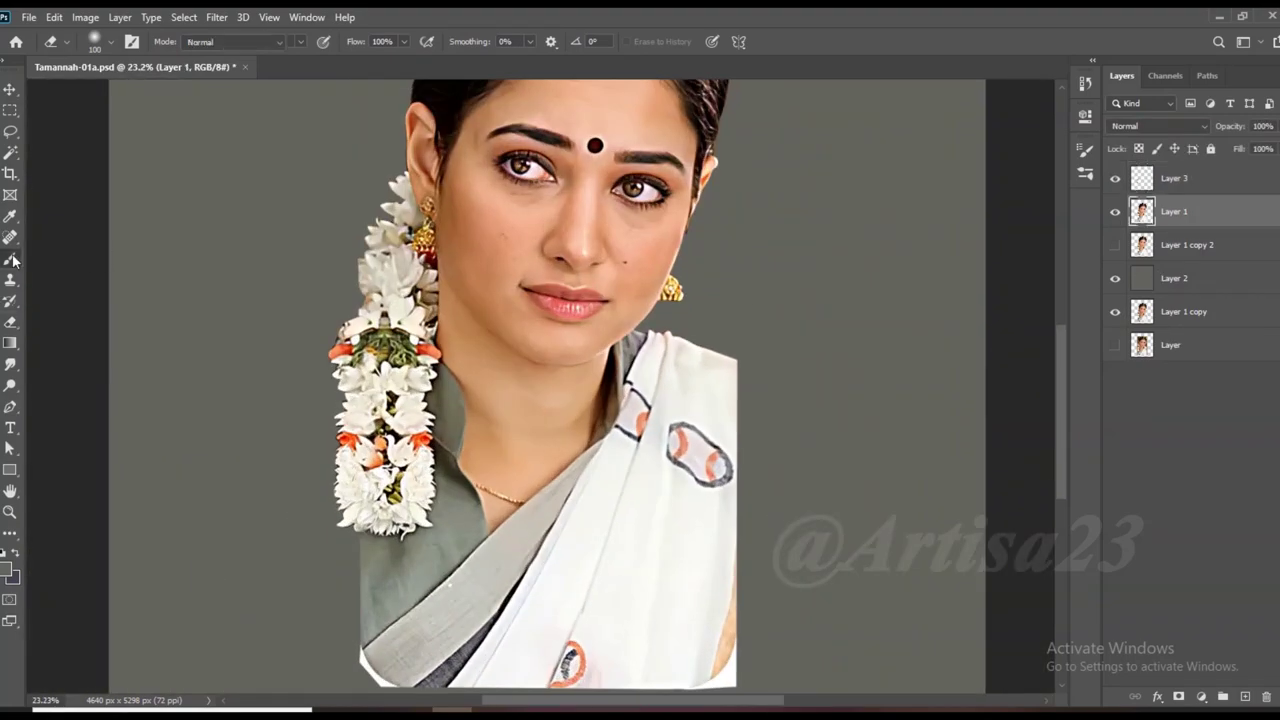
Smudge a lighter patch into the background left of the blouse.
left_click(10, 364)
scroll(600, 400, "down", 1)
scroll(400, 480, "up", 1)
mouse_move(441, 477)
left_mouse_down()
mouse_move(400, 423)
mouse_move(410, 520)
mouse_move(383, 480)
left_mouse_up()
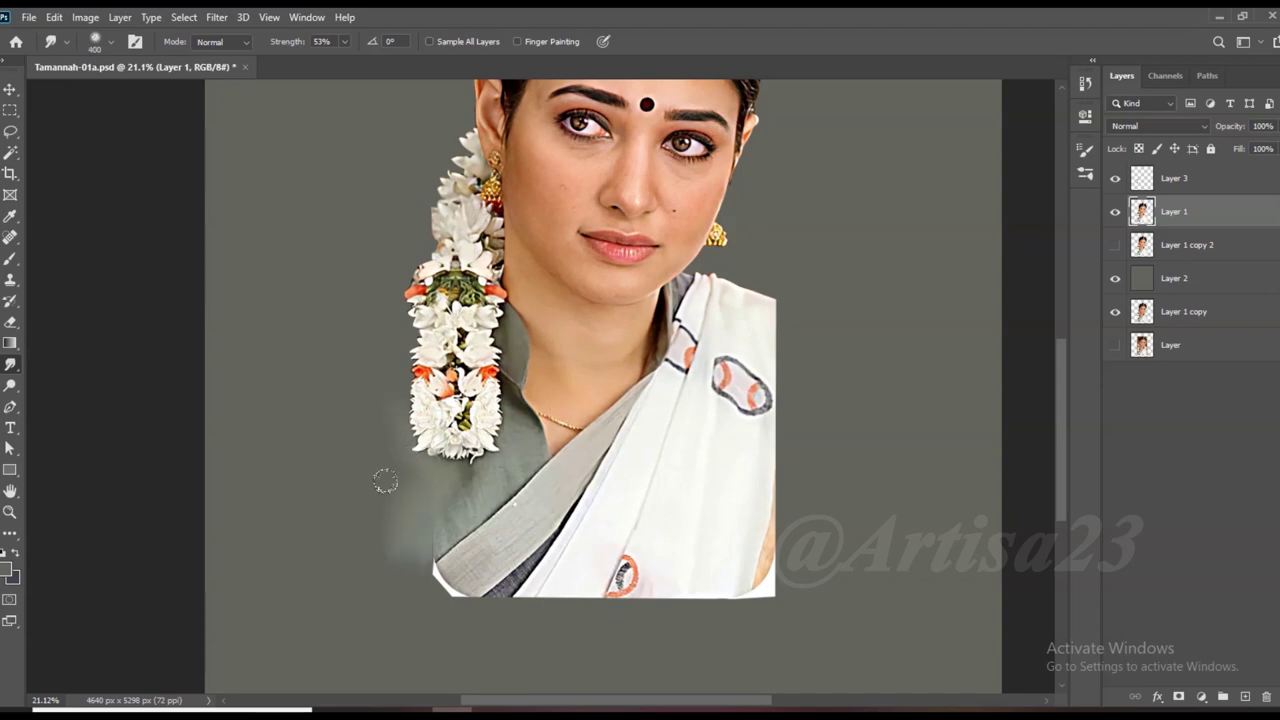
Paint light curved strokes left of the garland with the Brush at 80% opacity.
left_click(10, 260)
scroll(402, 345, "up", 2)
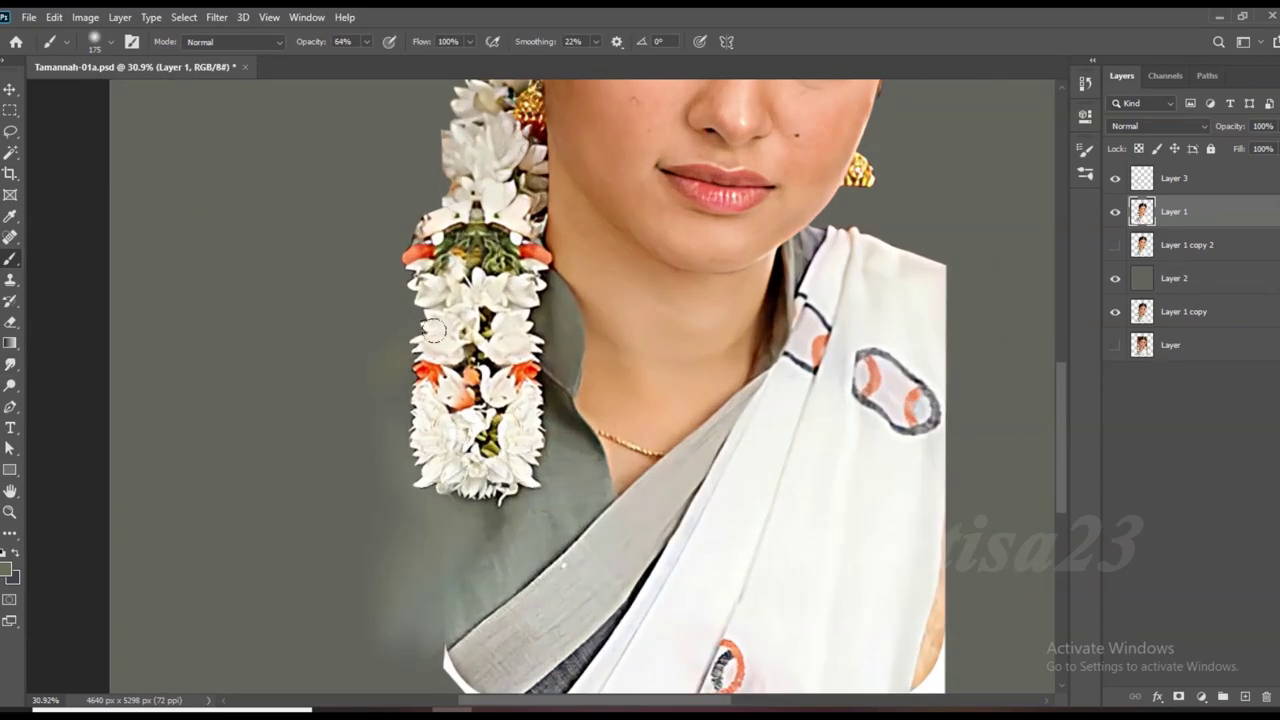
left_click_drag(379, 63, 392, 63)
left_click_drag(371, 375, 342, 428)
left_click_drag(302, 440, 390, 345)
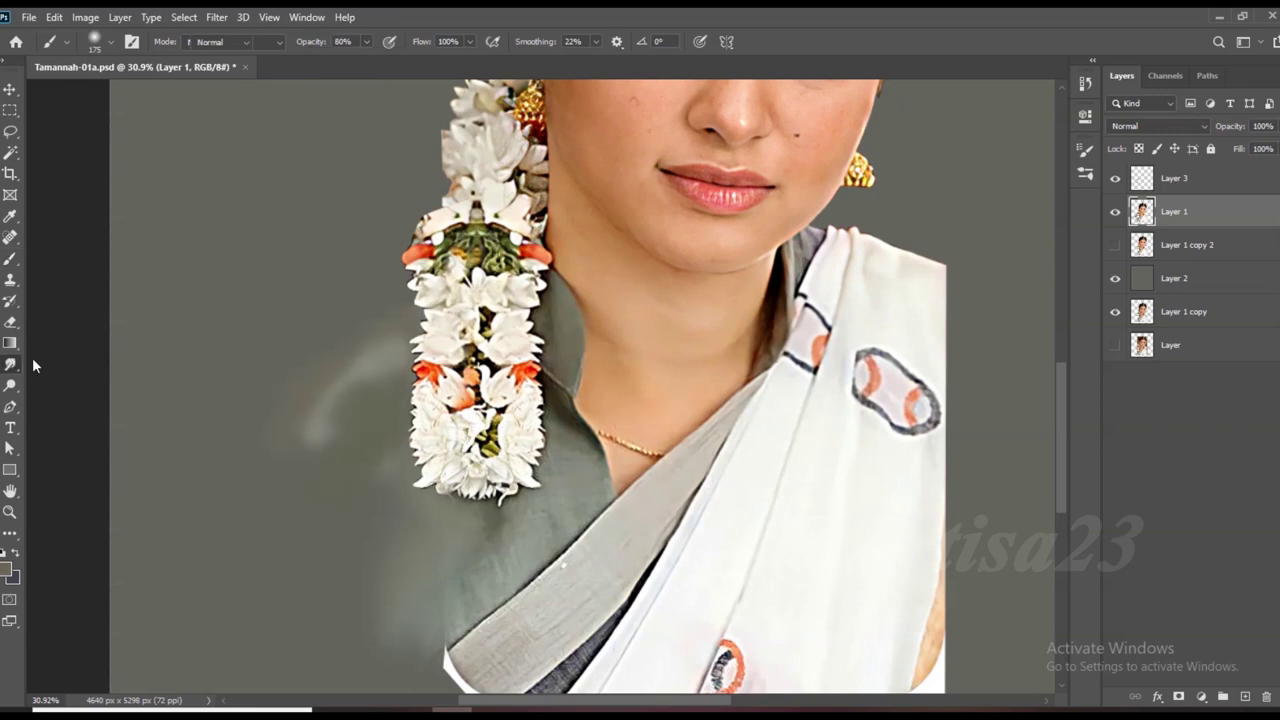
left_click(11, 365)
scroll(375, 345, "down", 1)
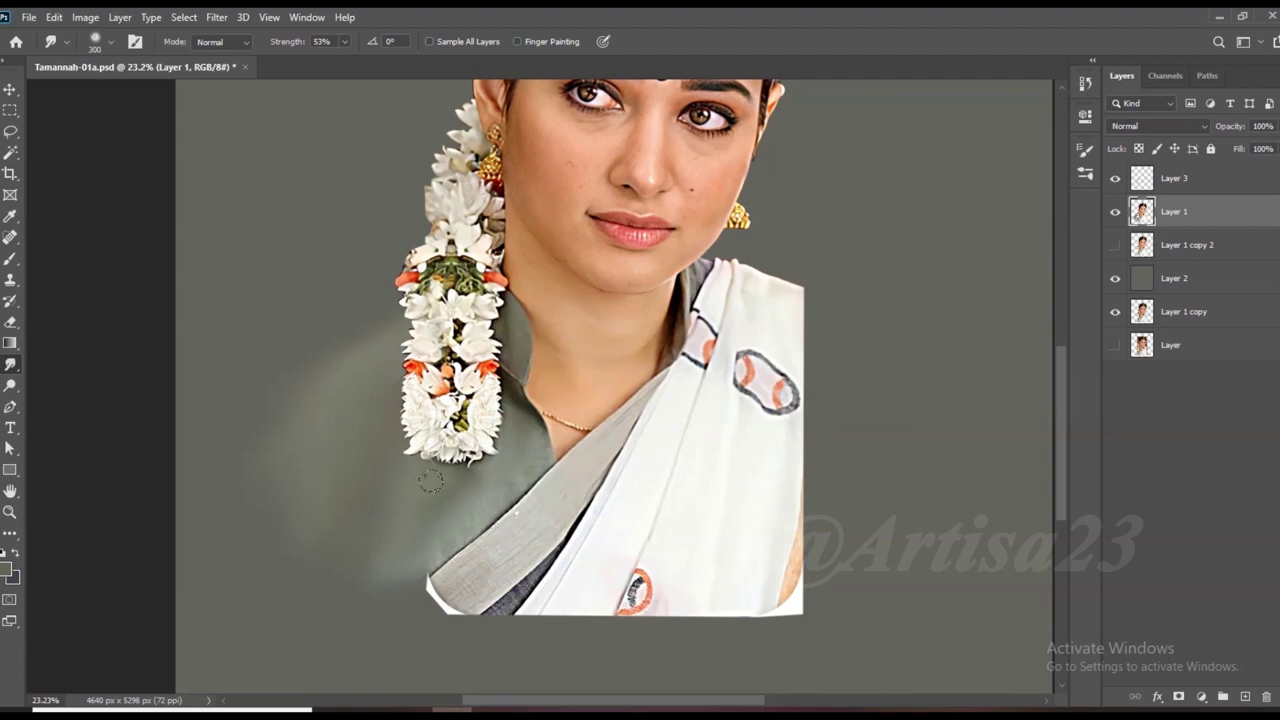
Smudge the saree's bottom-left corner and neck-side edge into the background.
left_click_drag(360, 566, 432, 580)
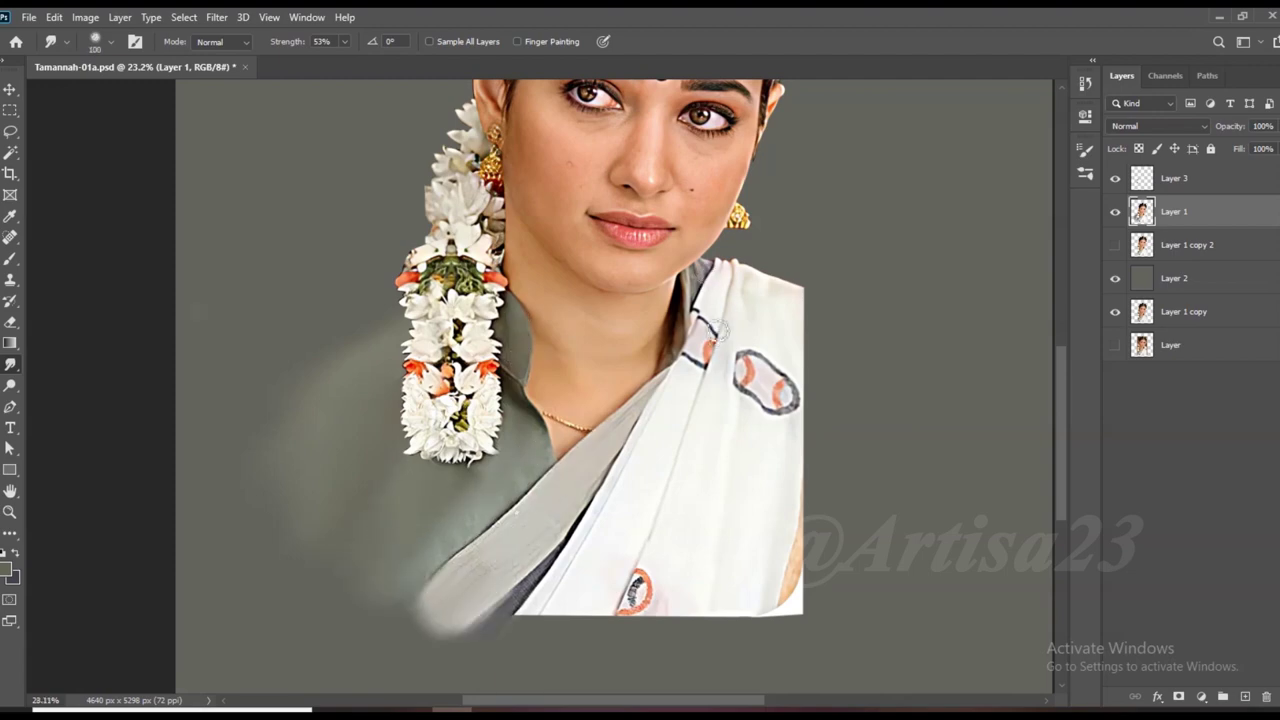
scroll(718, 338, "up", 3)
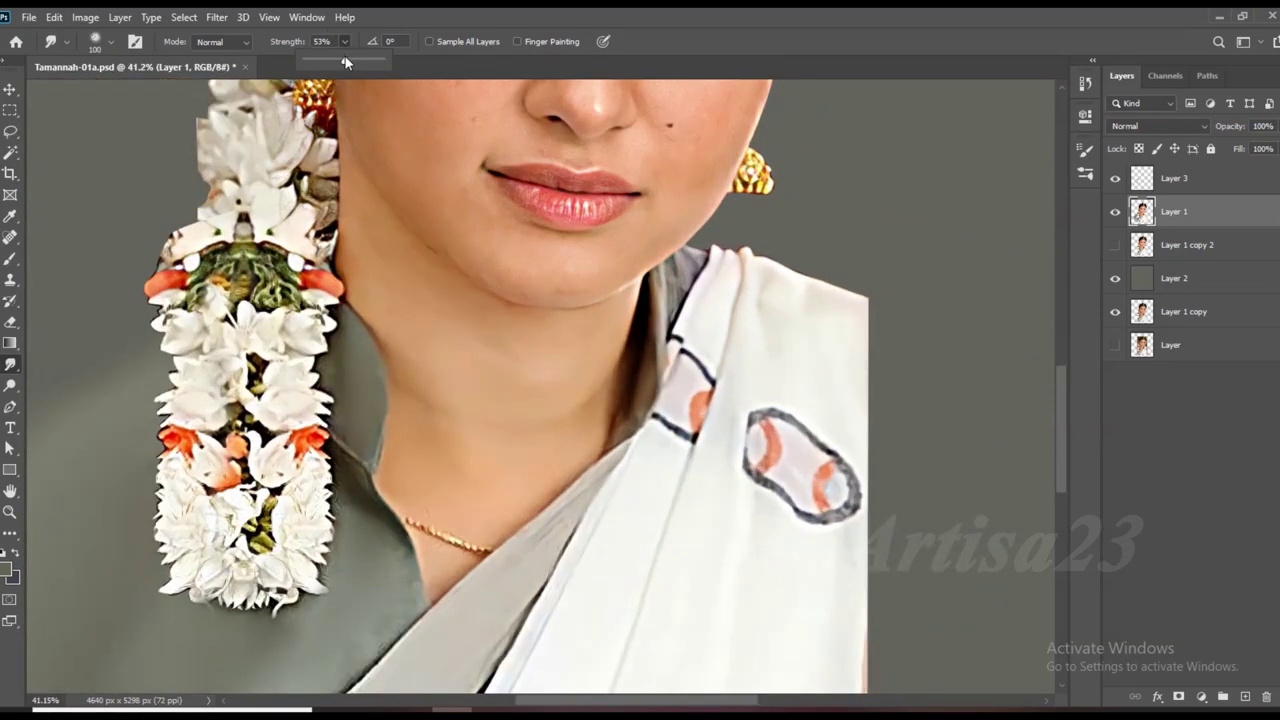
scroll(722, 160, "up", 3)
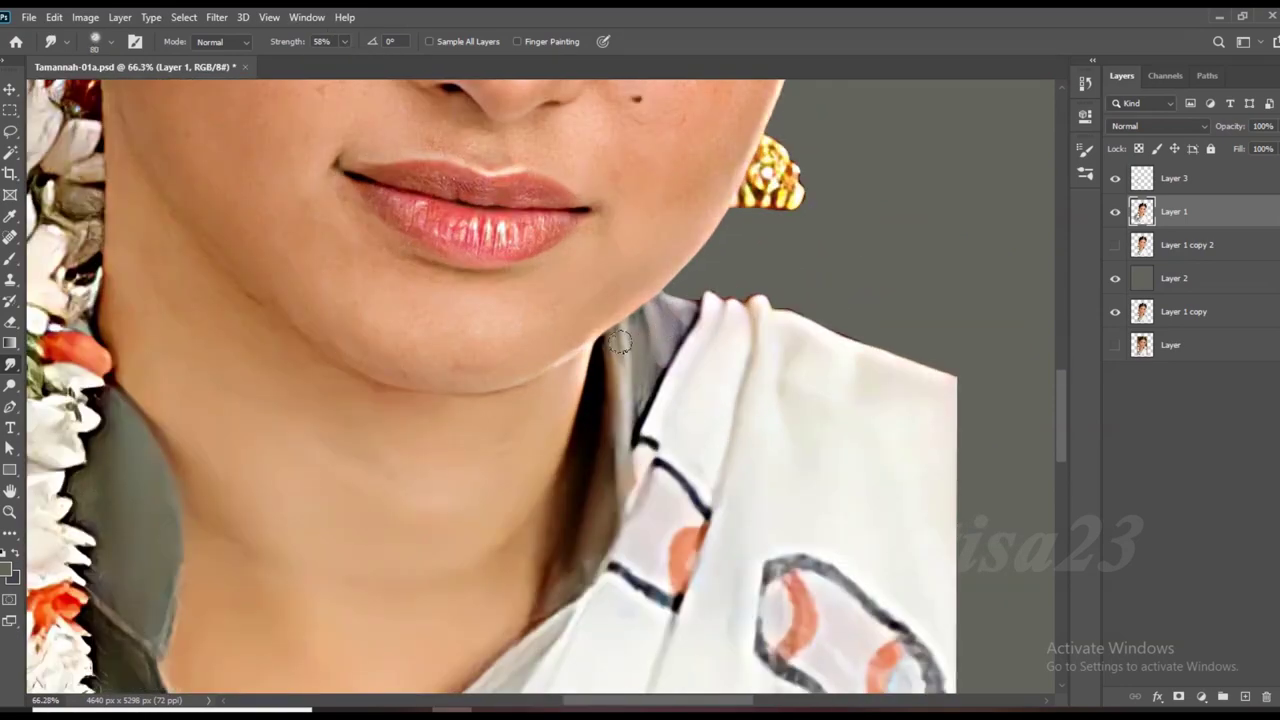
left_click_drag(707, 356, 640, 491)
key("bracketright")
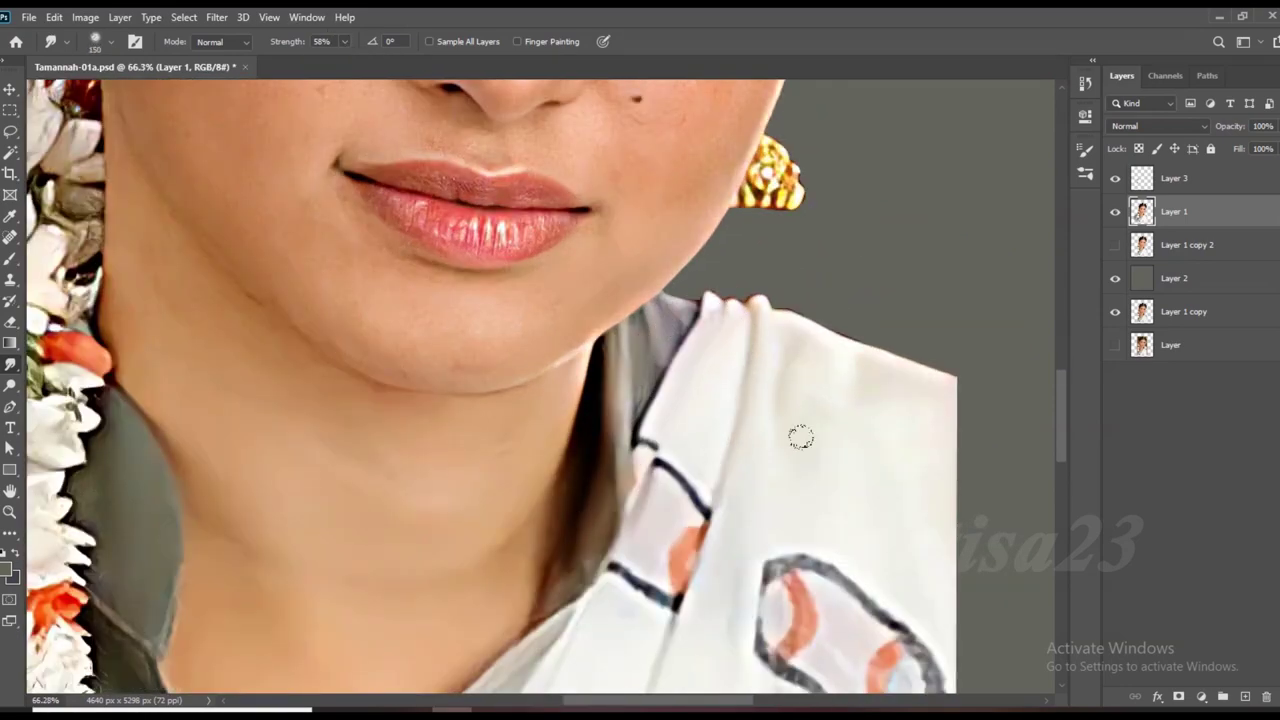
scroll(706, 560, "down", 2)
left_click_drag(529, 623, 600, 449)
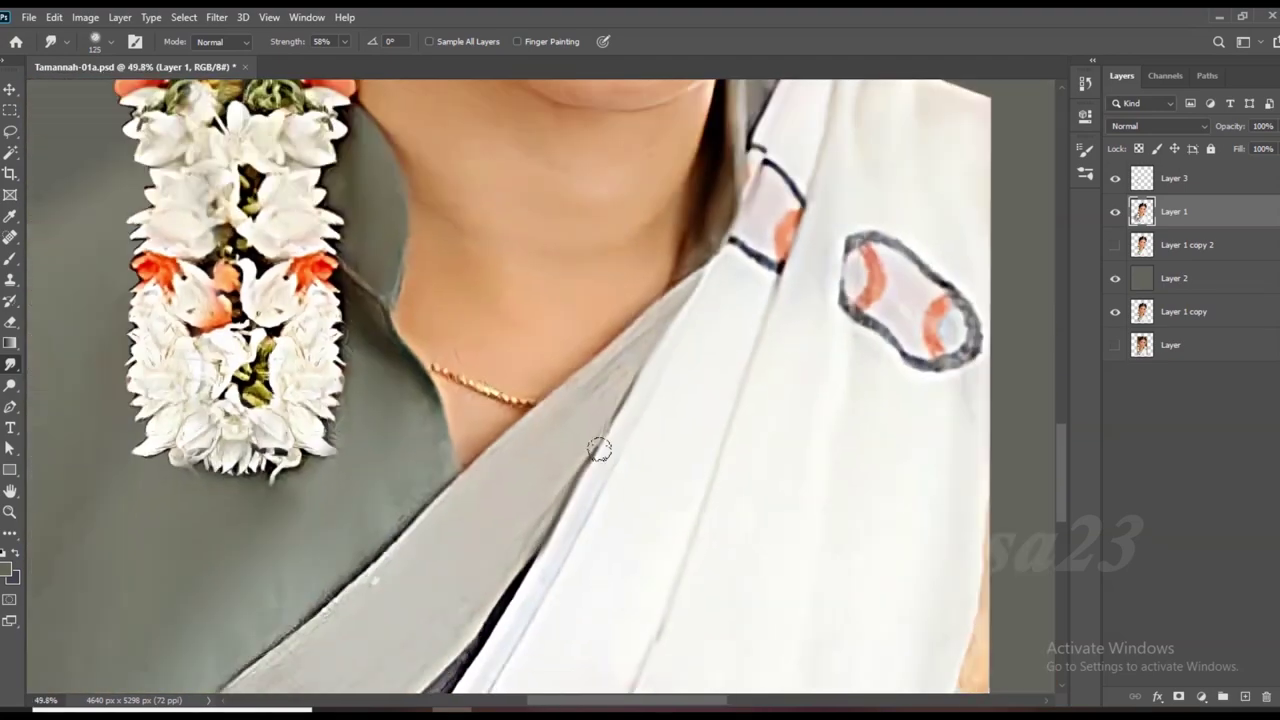
left_click_drag(599, 382, 485, 488)
key("bracketleft")
key("bracketleft")
scroll(397, 502, "down", 2)
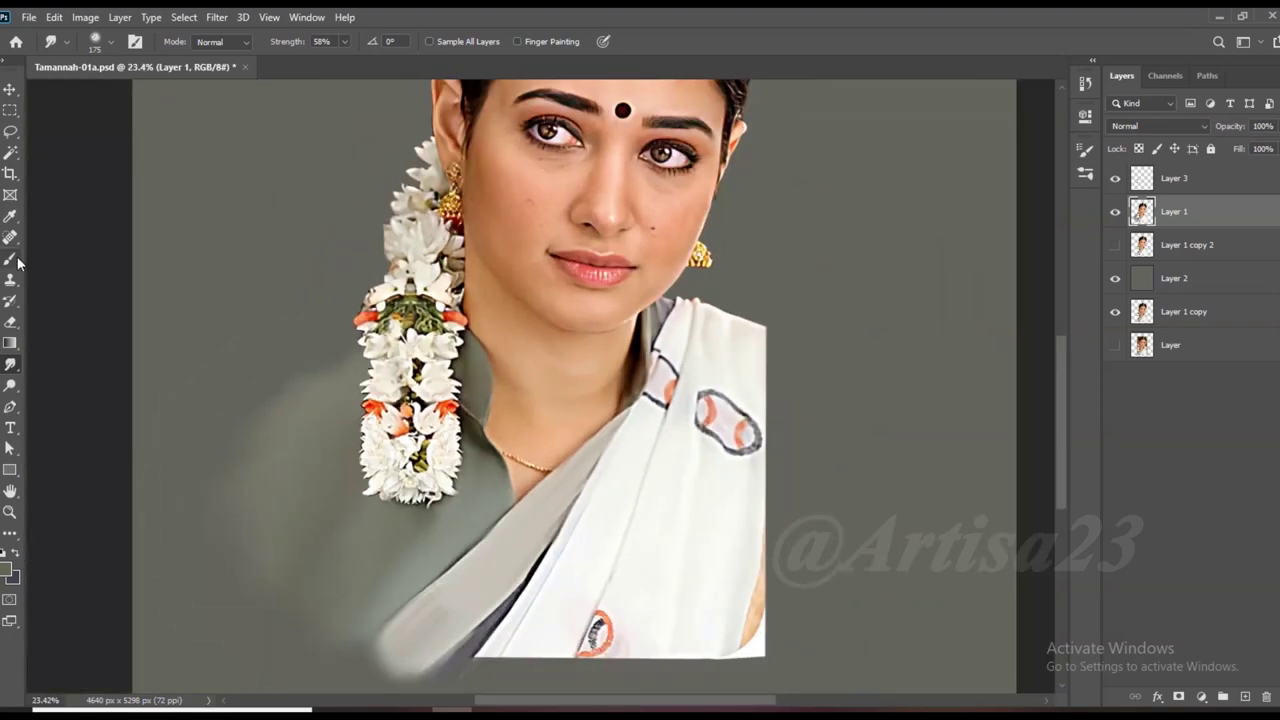
Paint a dark diagonal stroke left of the garland and soften it by smudging.
key("b")
left_click_drag(325, 358, 245, 390)
mouse_move(348, 350)
left_mouse_down()
mouse_move(243, 400)
mouse_move(170, 480)
left_mouse_up()
key("r")
mouse_move(293, 371)
left_mouse_down()
mouse_move(131, 491)
mouse_move(324, 334)
left_mouse_up()
Smear the grey background and the sari's bottom-left and right edges outward.
scroll(200, 410, "down", 2, "alt")
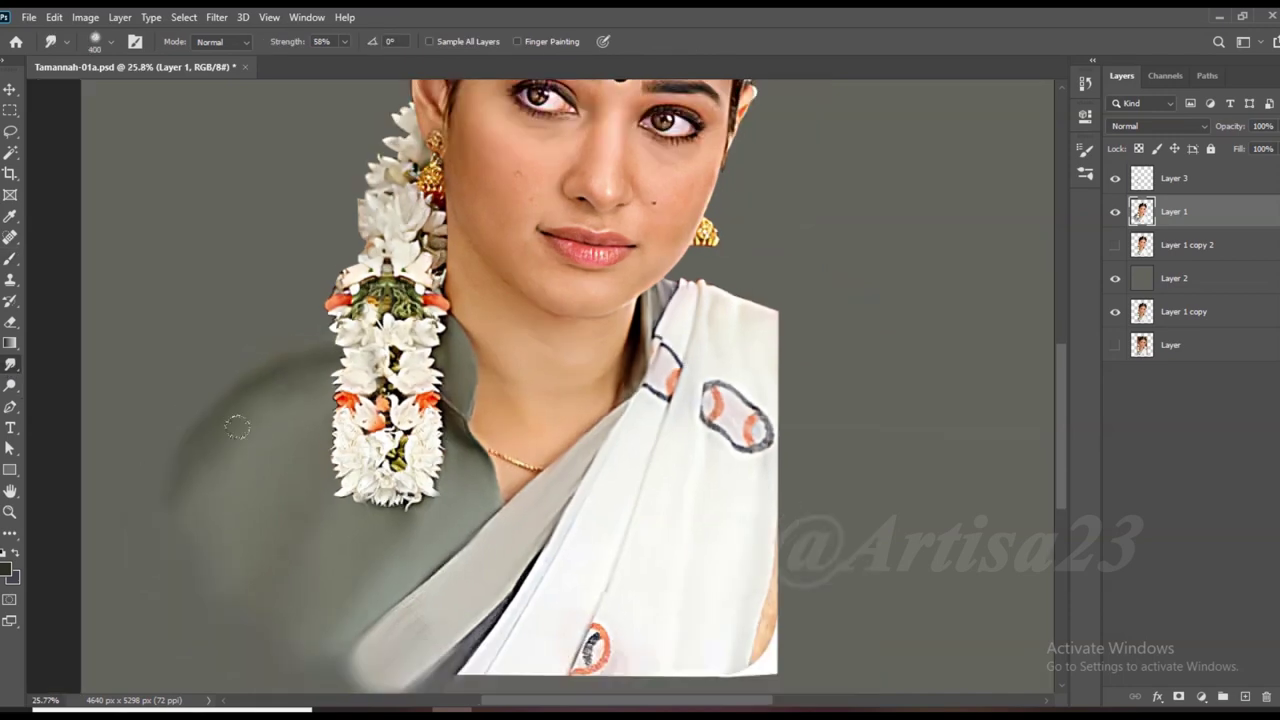
mouse_move(228, 392)
left_mouse_down()
mouse_move(200, 491)
mouse_move(114, 516)
left_mouse_up()
scroll(255, 515, "down", 2, "alt")
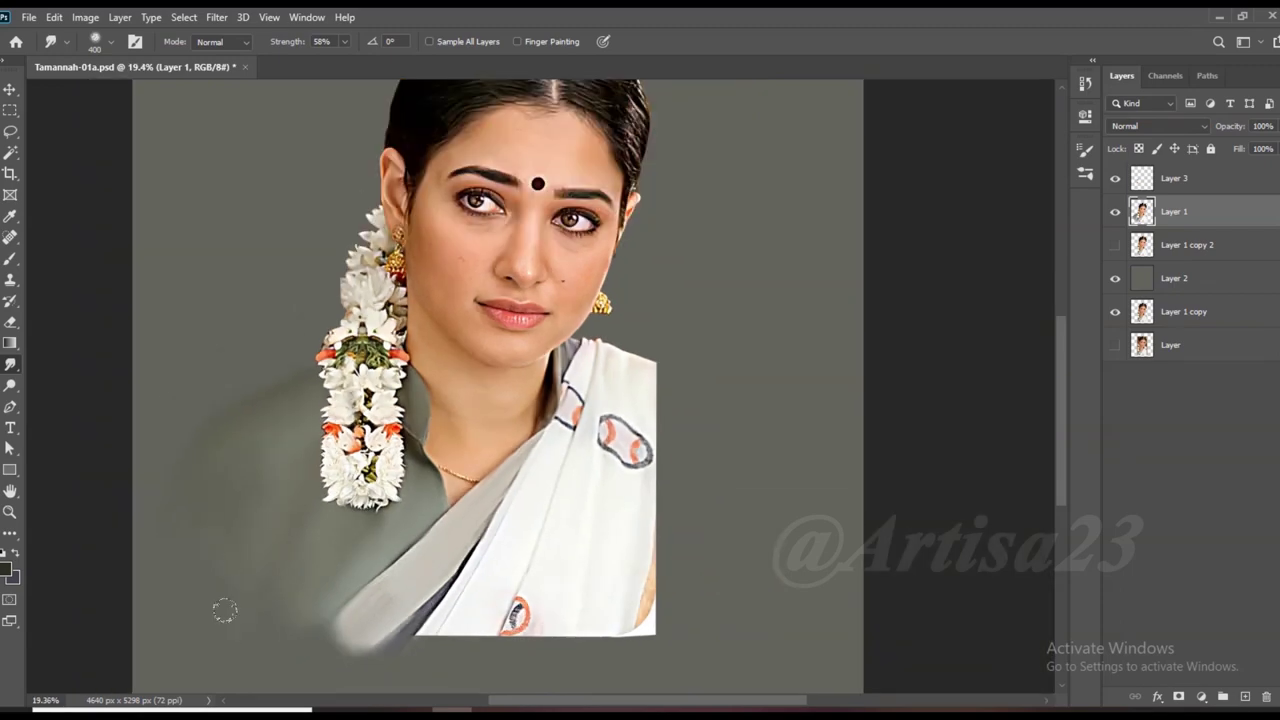
mouse_move(370, 585)
left_mouse_down()
mouse_move(300, 670)
mouse_move(472, 615)
mouse_move(483, 599)
mouse_move(529, 661)
mouse_move(643, 552)
mouse_move(680, 380)
mouse_move(690, 430)
mouse_move(650, 500)
mouse_move(657, 401)
mouse_move(696, 419)
left_mouse_up()
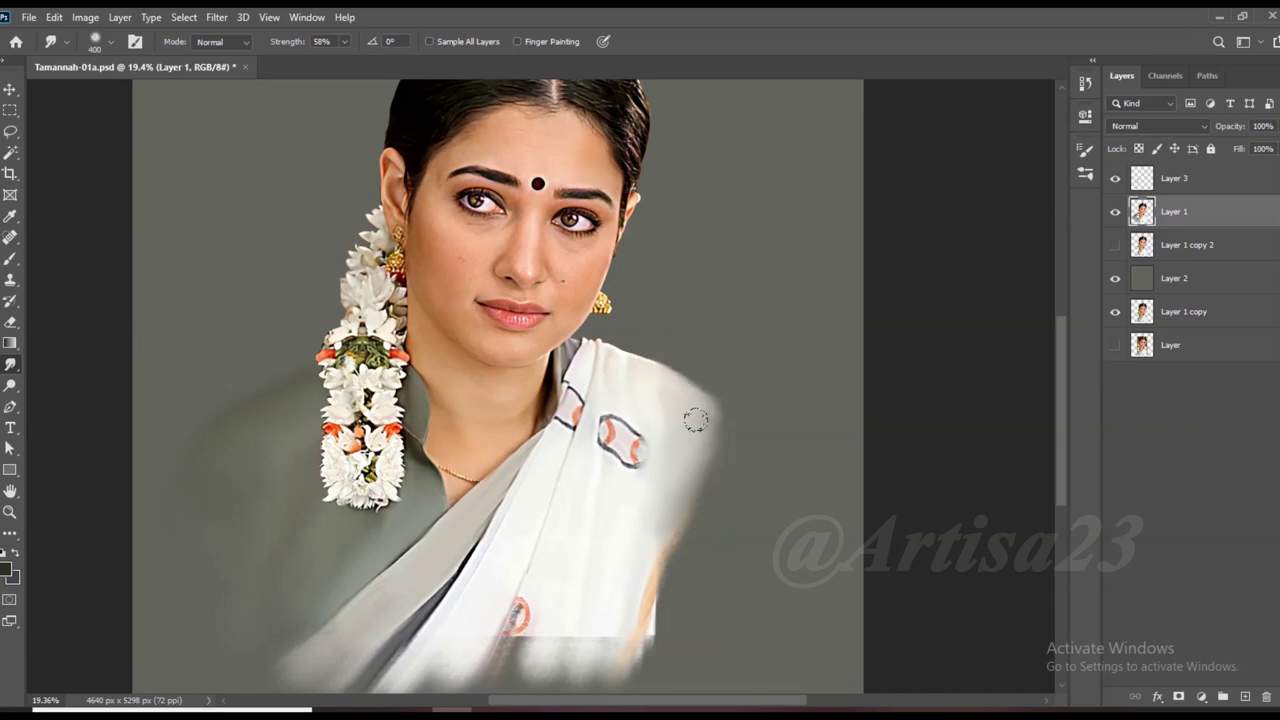
mouse_move(666, 377)
left_mouse_down()
mouse_move(650, 560)
mouse_move(680, 410)
mouse_move(652, 552)
mouse_move(665, 620)
mouse_move(561, 660)
mouse_move(480, 662)
mouse_move(500, 650)
left_mouse_up()
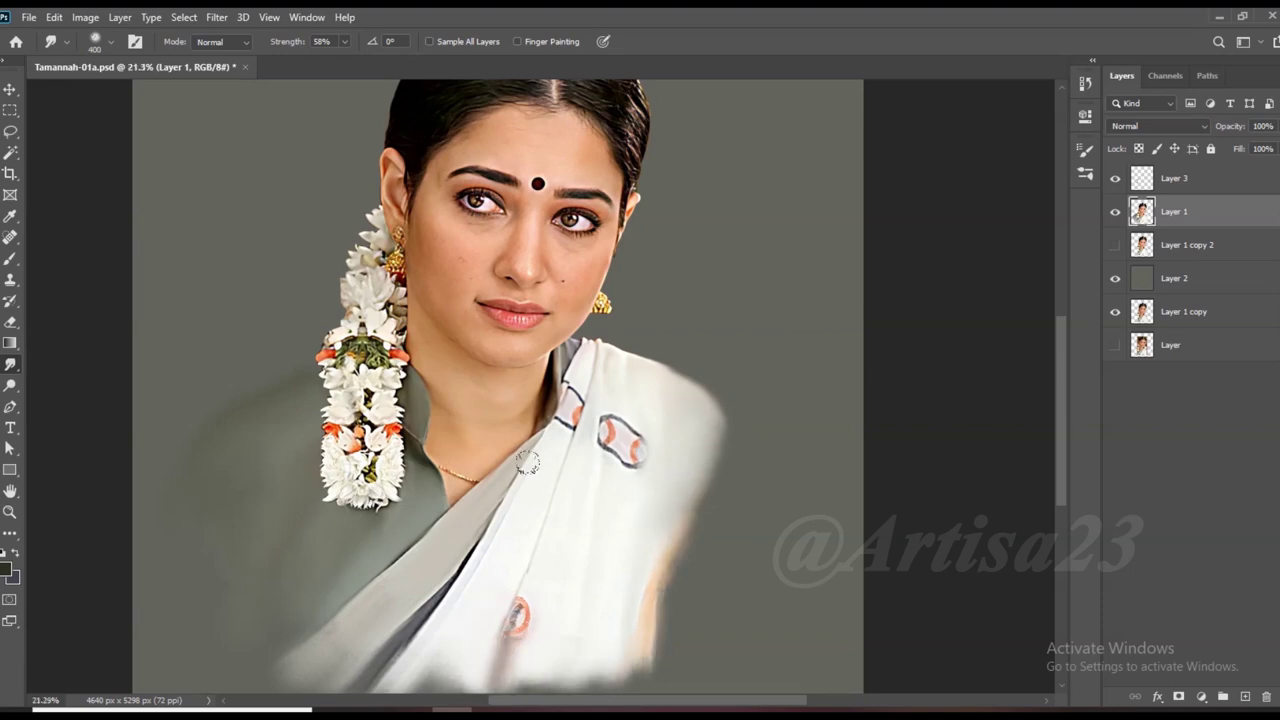
scroll(399, 536, "up", 1)
scroll(399, 536, "up", 1)
scroll(477, 457, "down", 1)
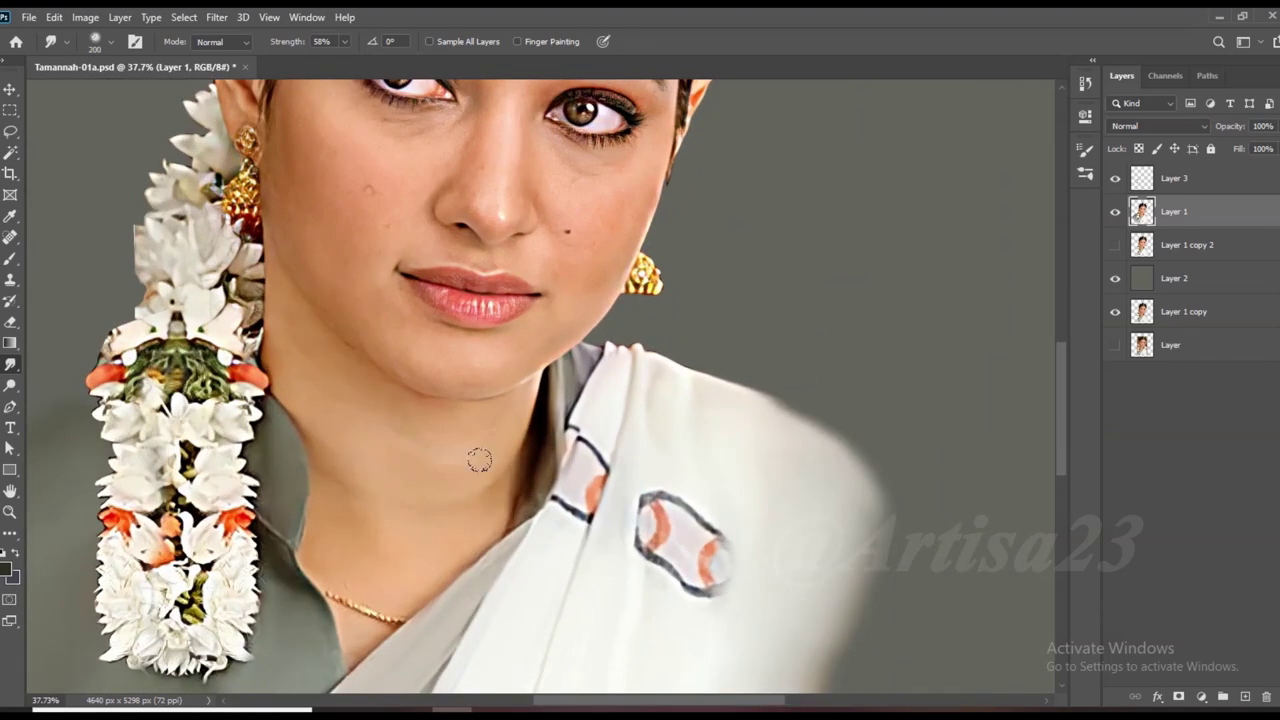
Enlarge the smudge brush, set Strength to 54%, and blend the under-eye shading.
scroll(508, 457, "up", 1)
scroll(428, 228, "up", 1)
scroll(428, 228, "up", 2)
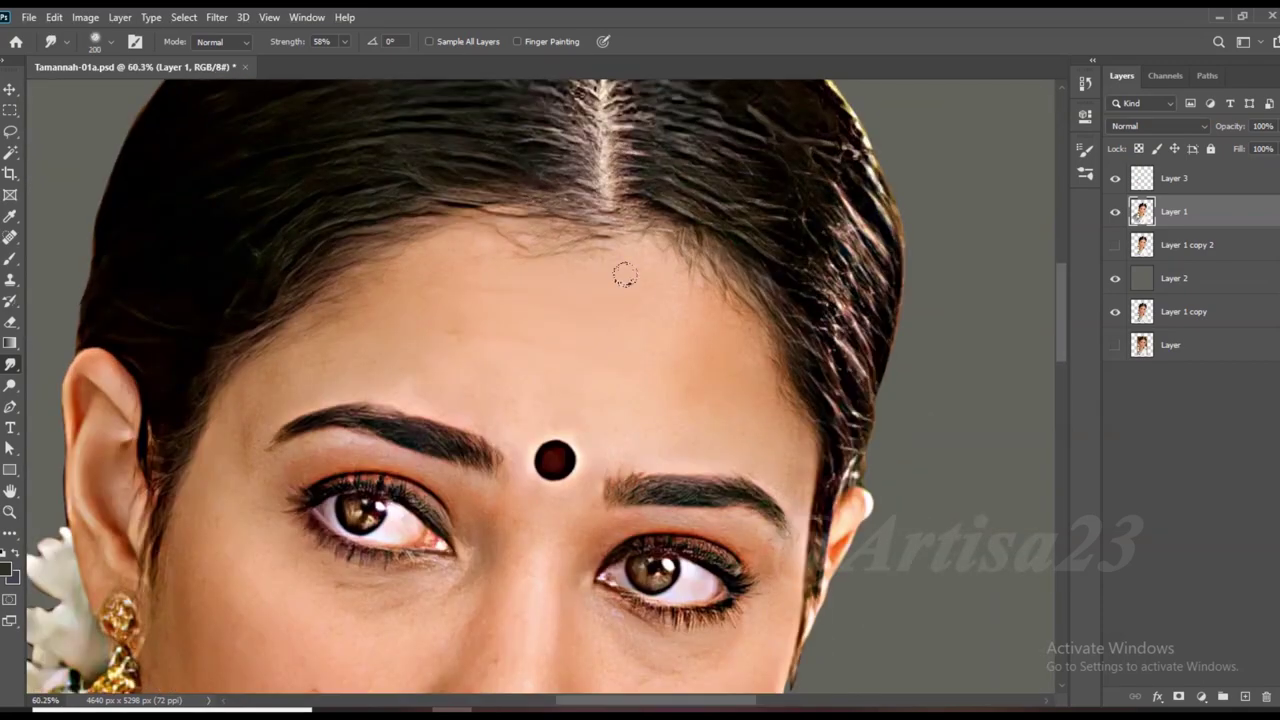
key("bracketright")
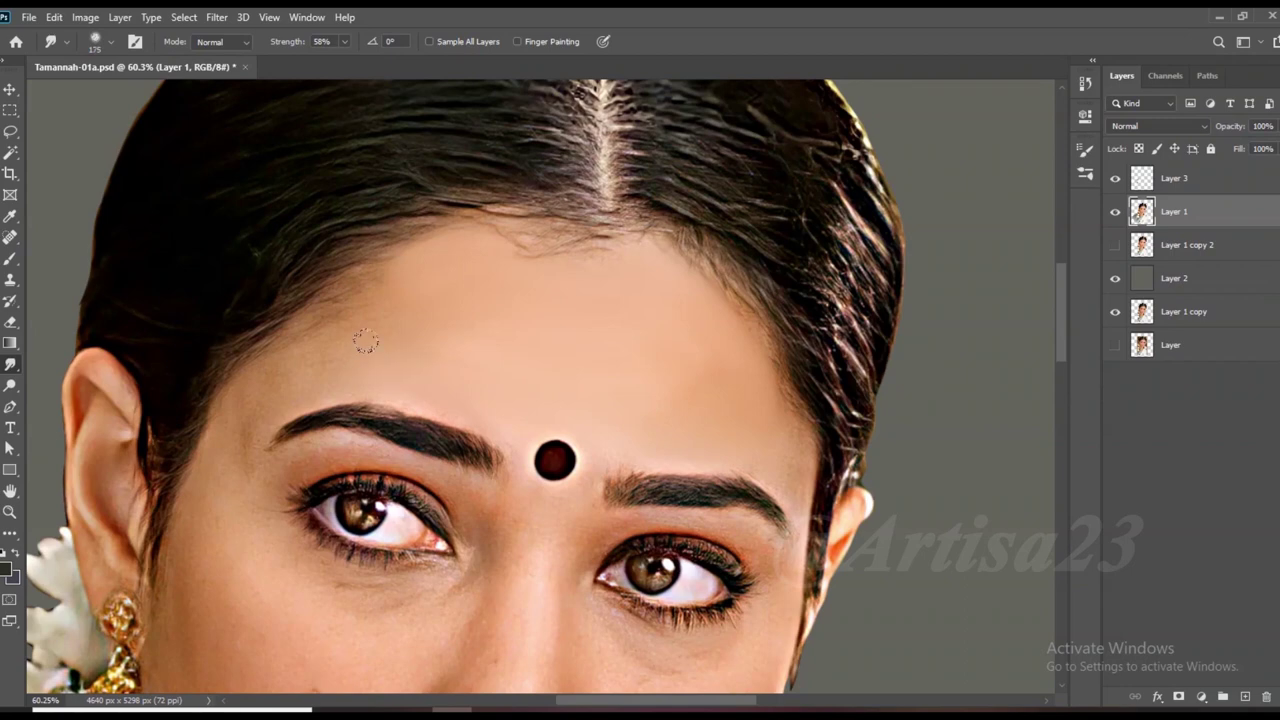
key("bracketright")
key("bracketright")
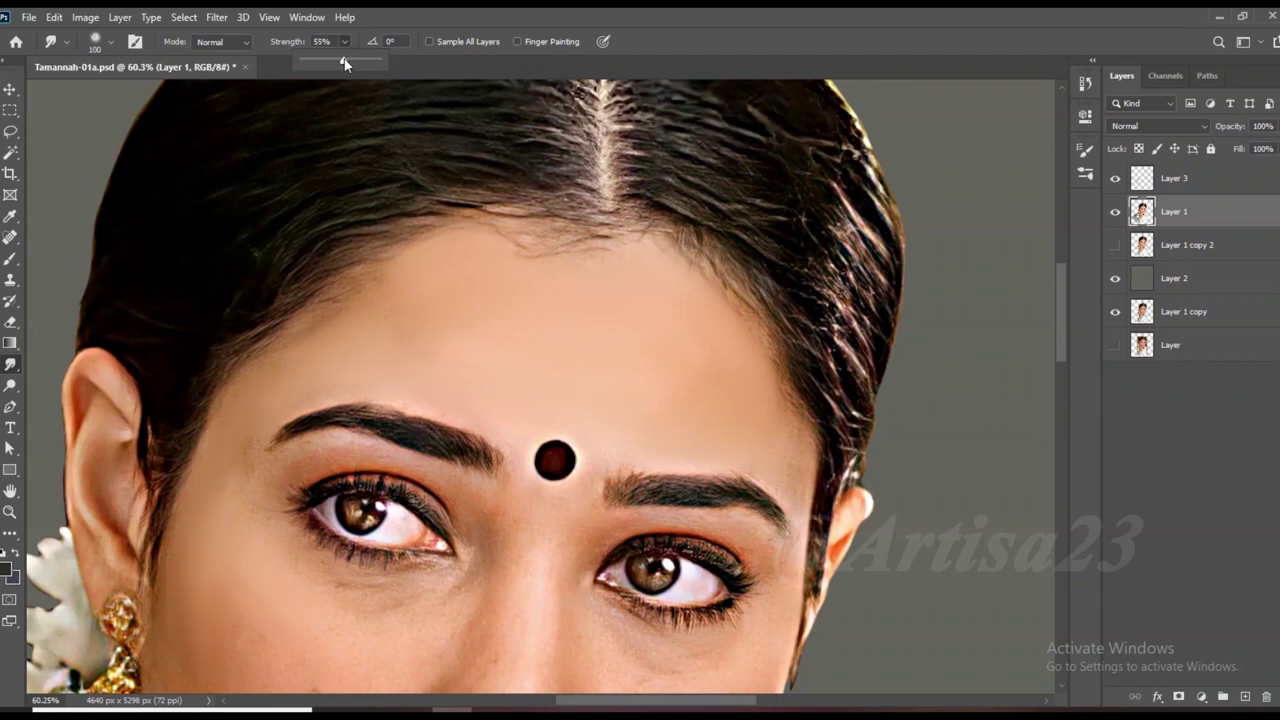
left_click_drag(344, 63, 342, 63)
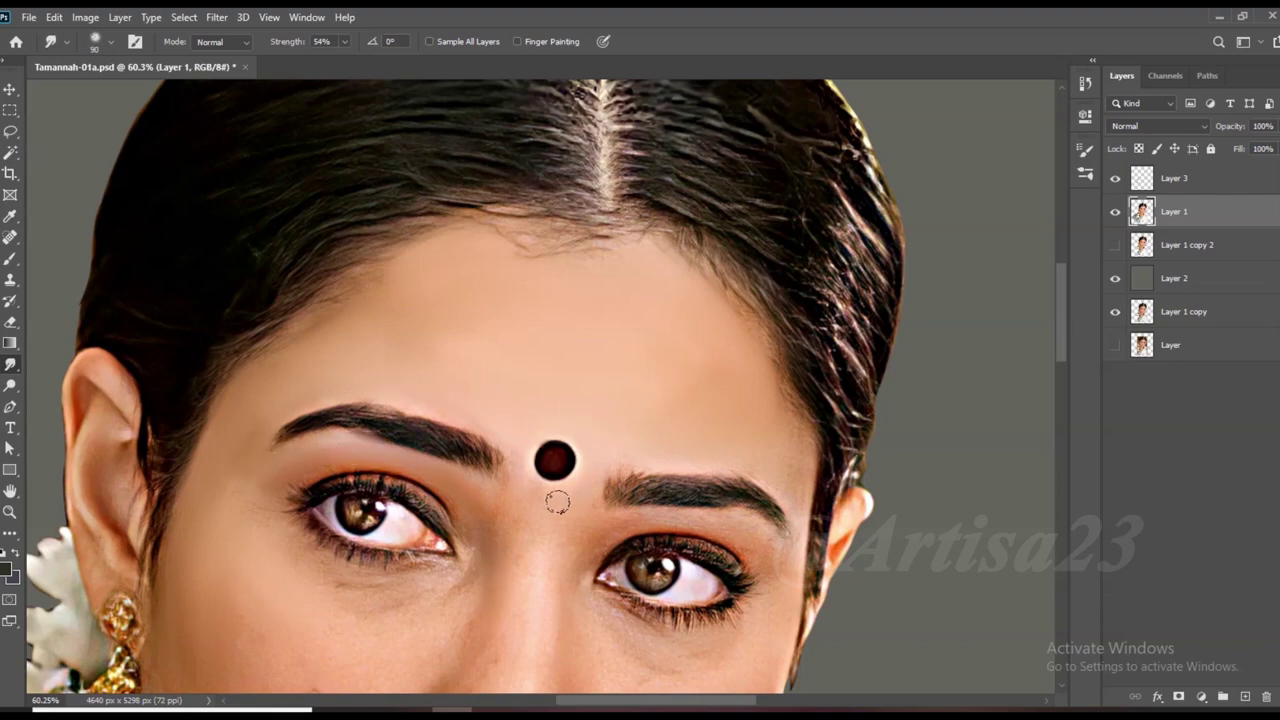
scroll(619, 342, "up", 2)
left_click_drag(570, 340, 447, 326)
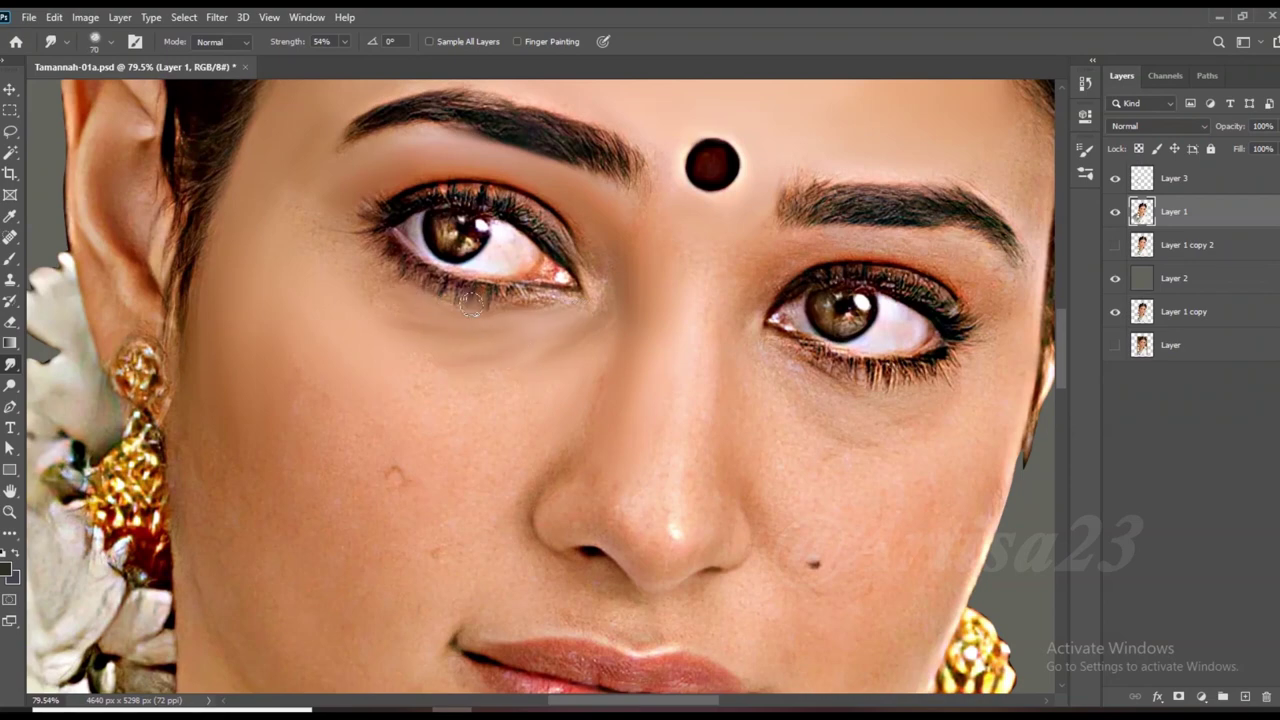
Smooth the left eye's upper lash line, lower lashes and outer corner.
scroll(430, 265, "up", 3)
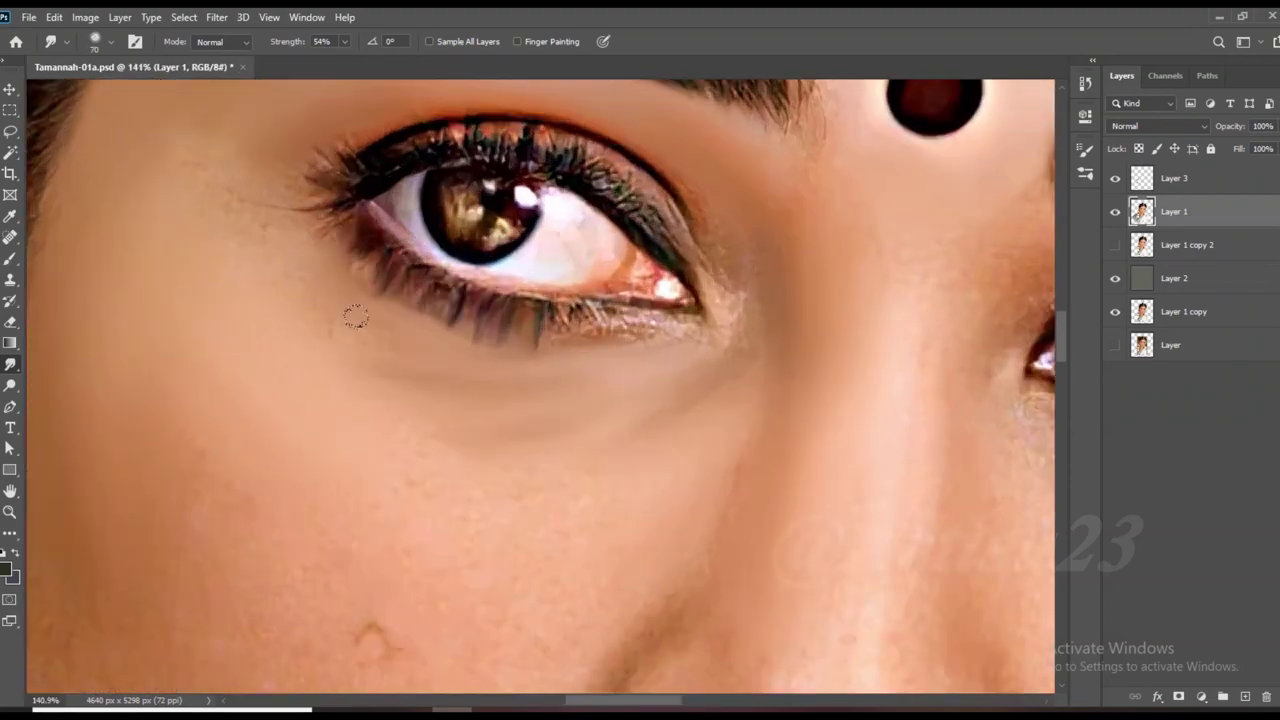
mouse_move(660, 232)
left_mouse_down()
mouse_move(580, 172)
mouse_move(449, 126)
mouse_move(316, 183)
left_mouse_up()
mouse_move(672, 238)
left_mouse_down()
mouse_move(620, 165)
mouse_move(540, 134)
mouse_move(488, 134)
mouse_move(655, 318)
mouse_move(420, 268)
left_mouse_up()
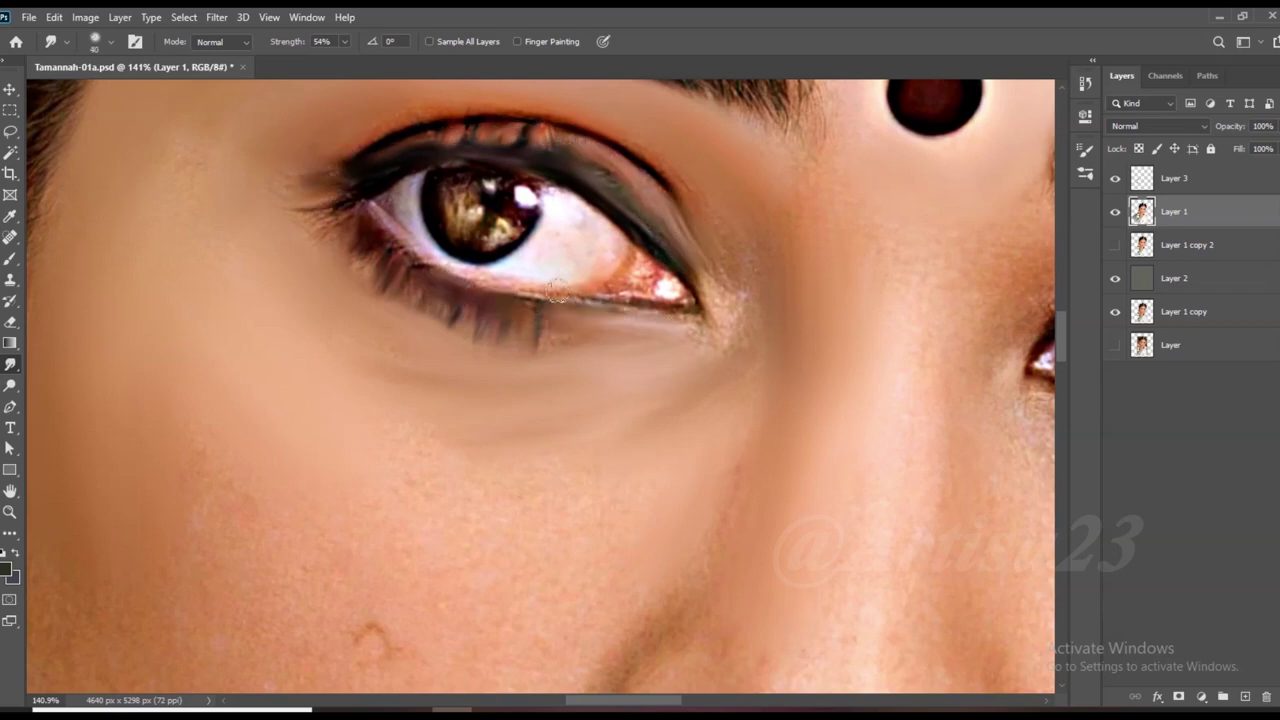
mouse_move(564, 302)
left_mouse_down()
mouse_move(480, 286)
mouse_move(335, 222)
left_mouse_up()
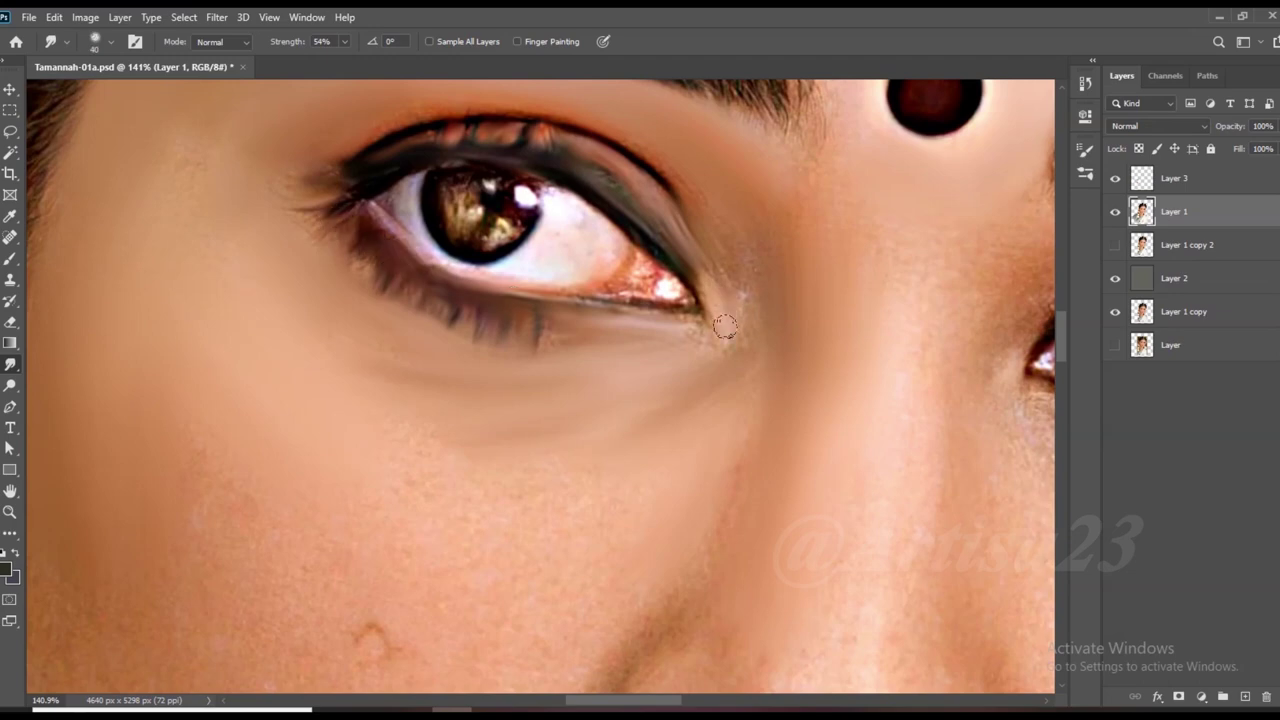
mouse_move(645, 287)
left_mouse_down()
mouse_move(571, 243)
mouse_move(586, 263)
mouse_move(490, 233)
mouse_move(440, 182)
left_mouse_up()
Soften the lower lash line beneath the left eye.
key("bracketleft")
key("bracketright")
left_click_drag(329, 243, 538, 336)
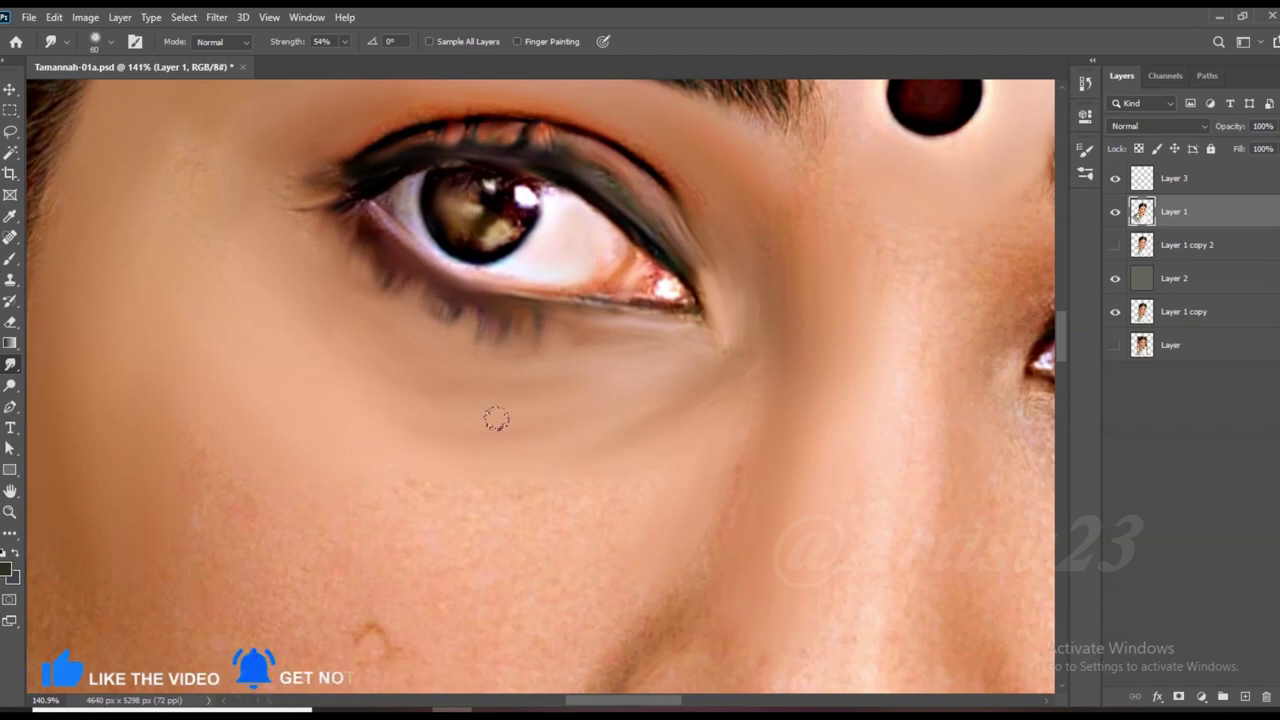
scroll(520, 381, "down", 5)
key("bracketright")
key("bracketright")
key("bracketleft")
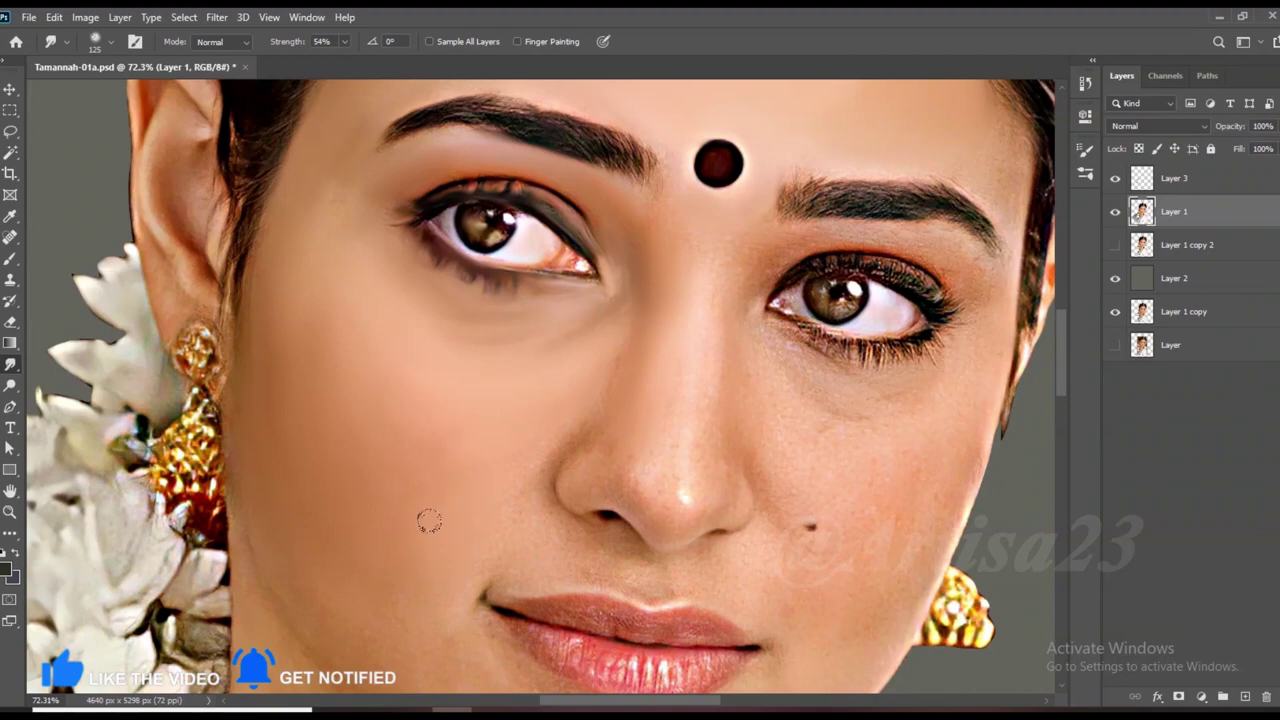
Smear the right eye's lower lashes into a soft stroke.
scroll(390, 505, "down", 2)
scroll(510, 533, "up", 1)
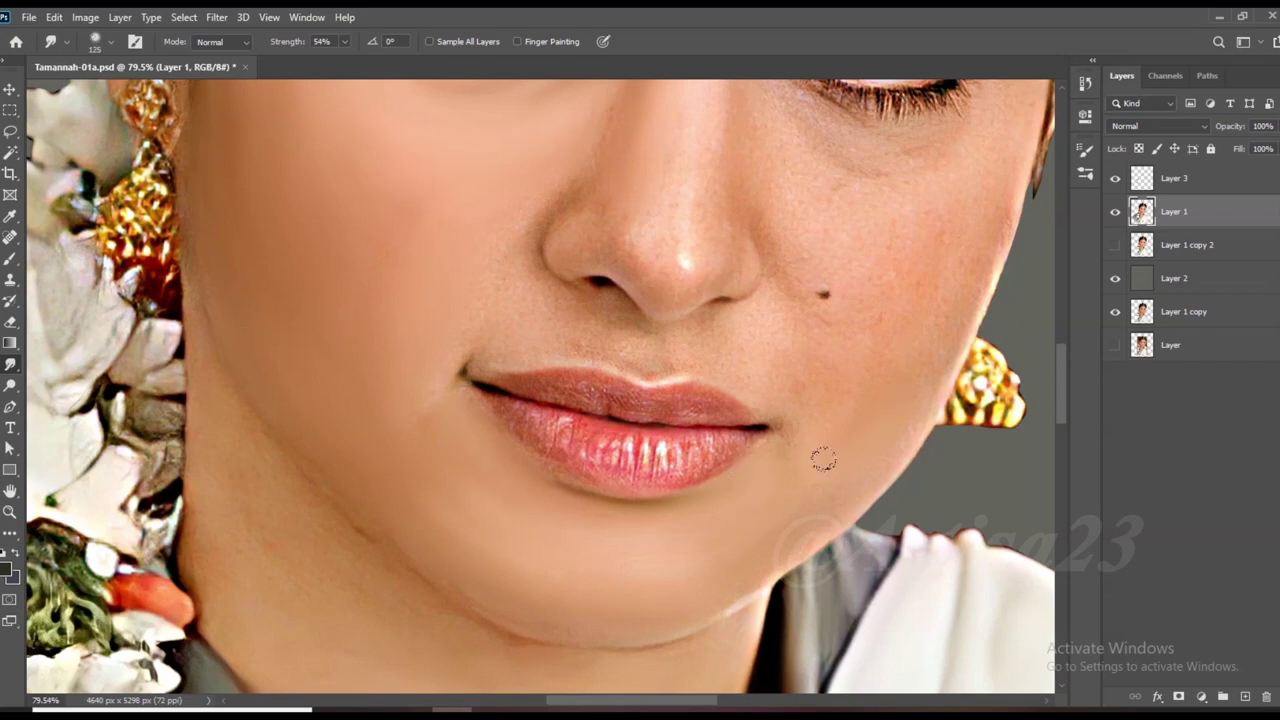
scroll(703, 379, "up", 2)
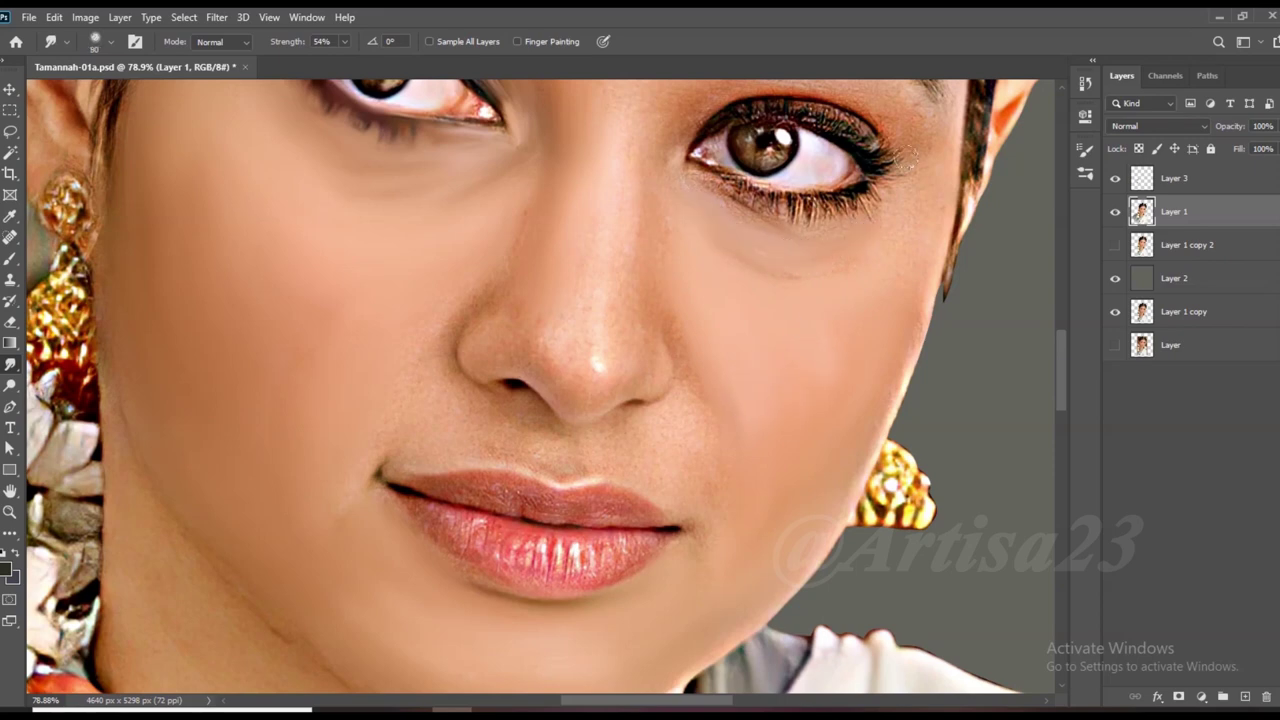
scroll(870, 165, "up", 5)
mouse_move(735, 277)
left_mouse_down()
mouse_move(602, 236)
mouse_move(725, 232)
mouse_move(795, 205)
mouse_move(595, 236)
mouse_move(608, 258)
mouse_move(777, 286)
mouse_move(692, 267)
mouse_move(852, 228)
left_mouse_up()
key("bracketright")
key("bracketright")
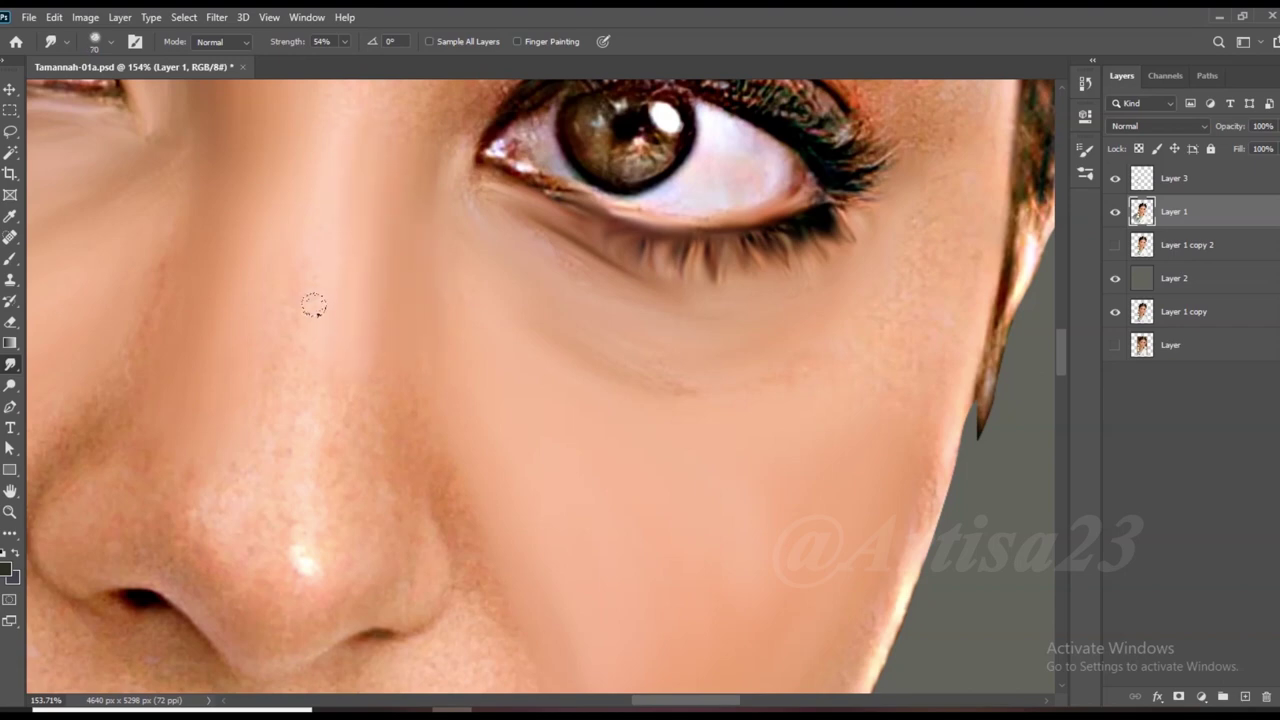
Smooth the skin below the nostril with a larger brush and save the document.
scroll(415, 310, "down", 3)
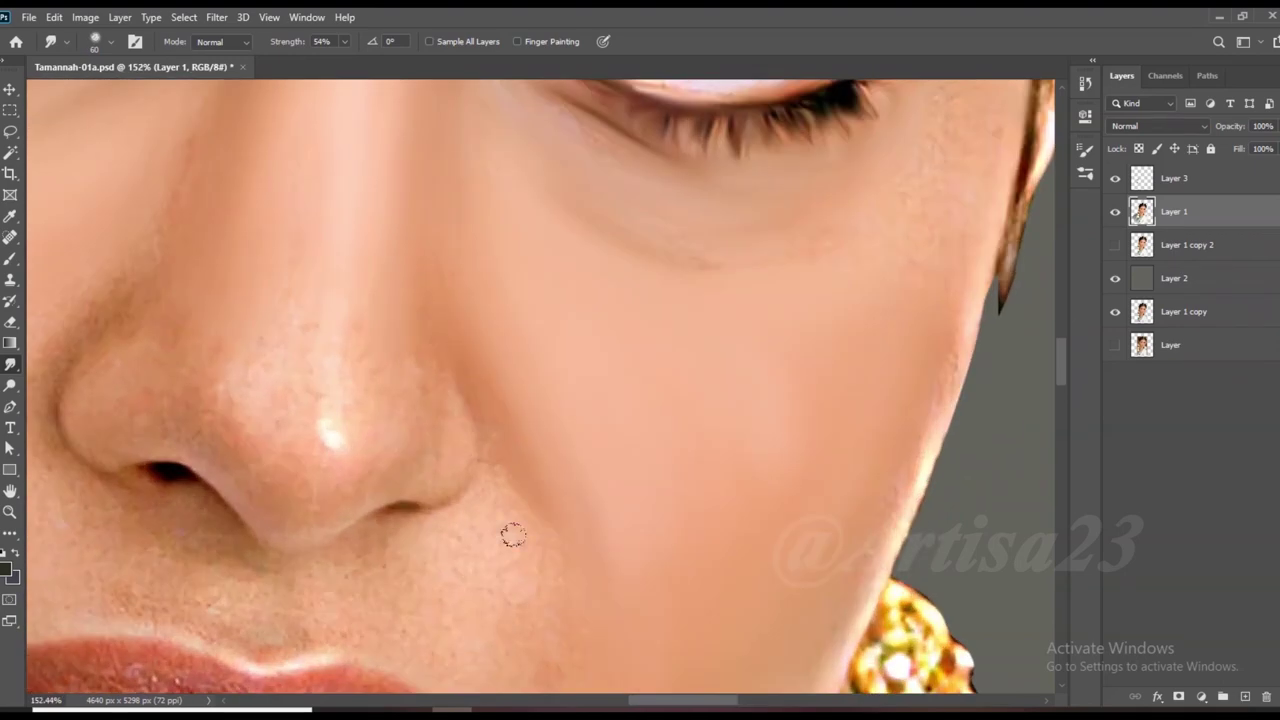
scroll(454, 286, "down", 2)
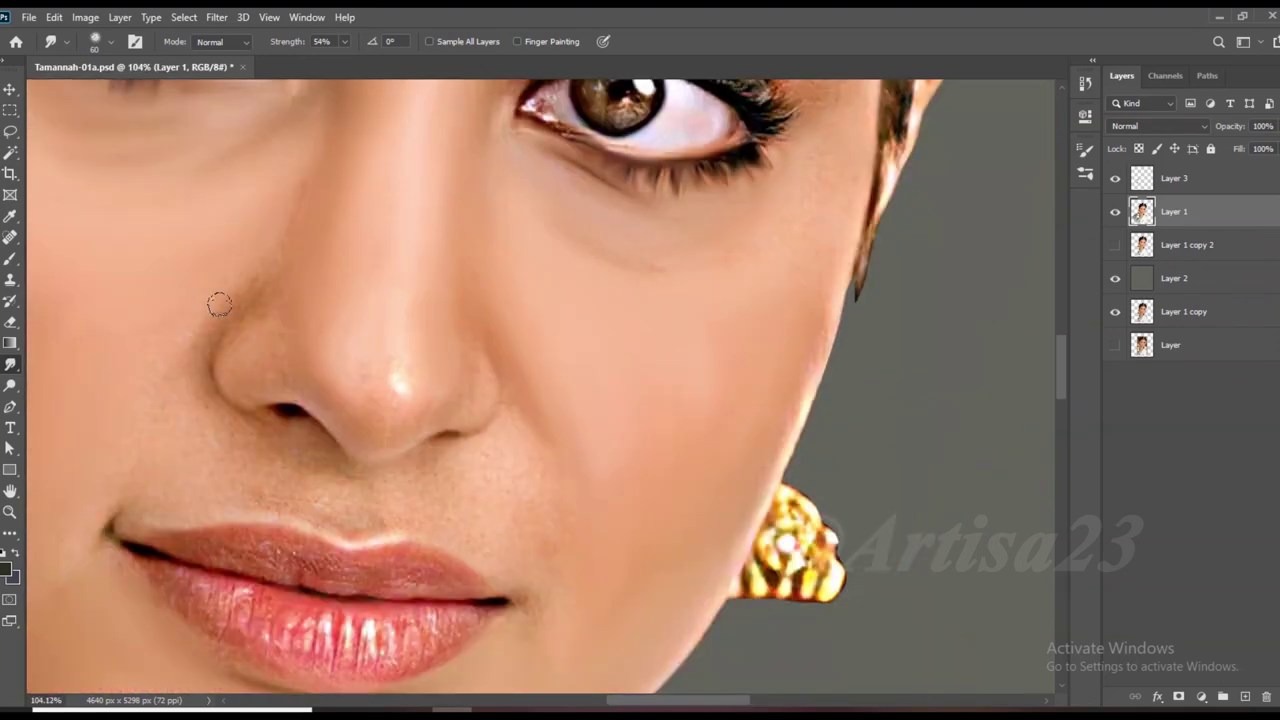
scroll(229, 289, "up", 2)
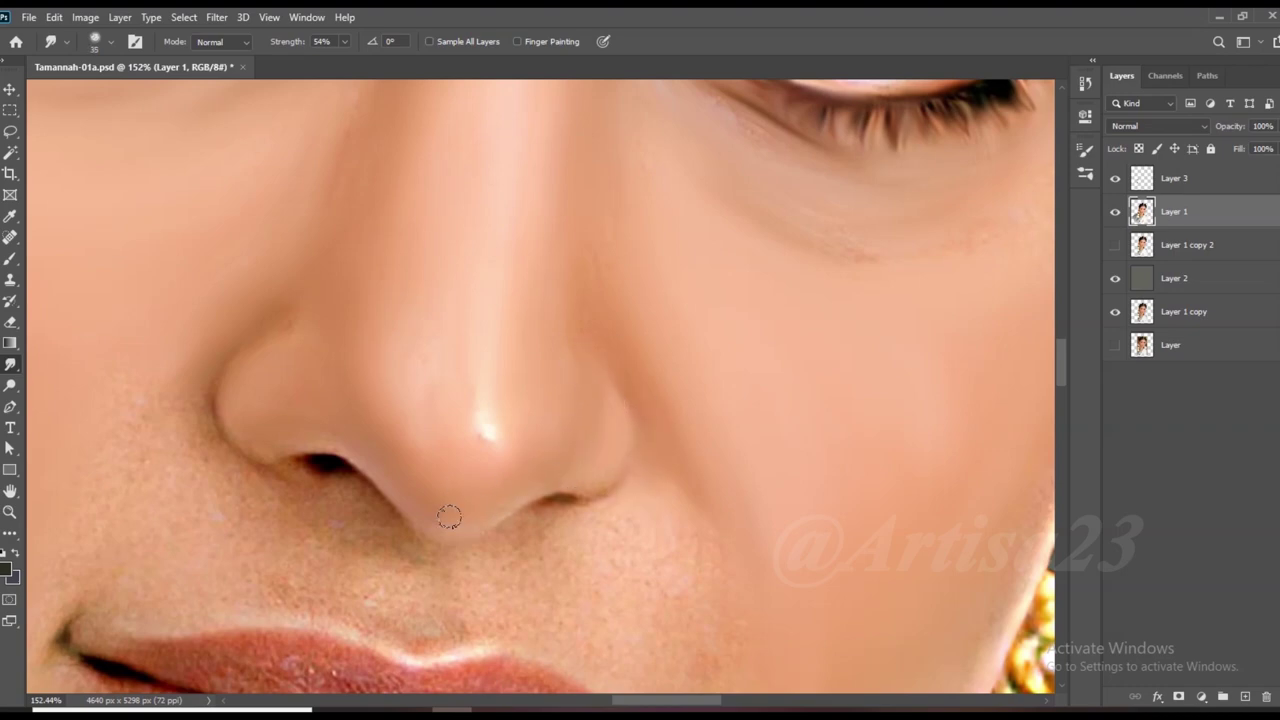
key("bracketright")
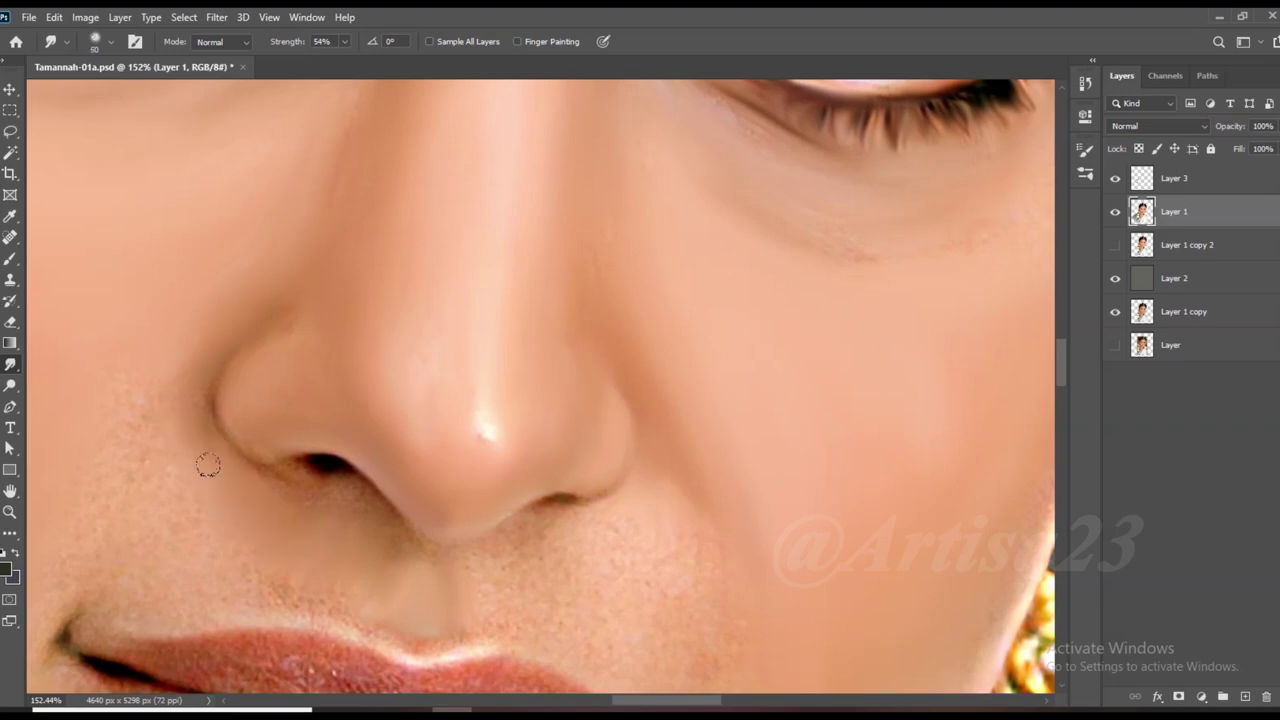
key("bracketright")
key("bracketright")
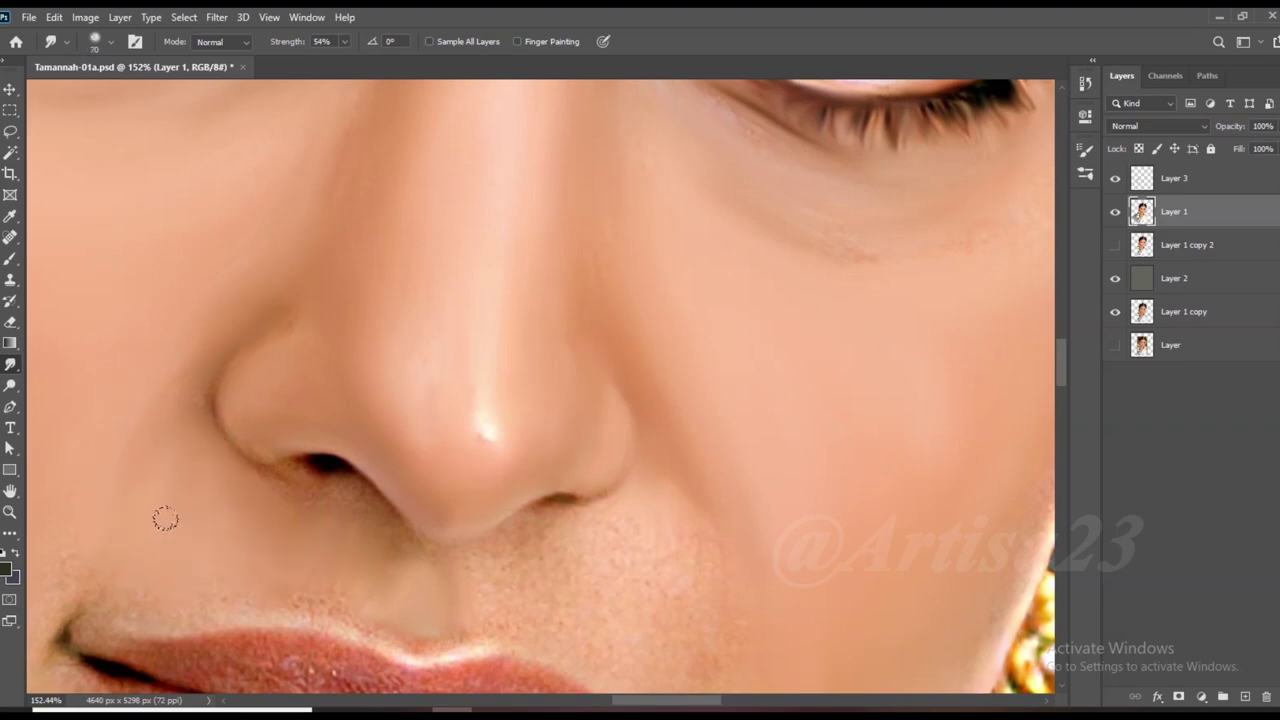
key("bracketright")
key("bracketright")
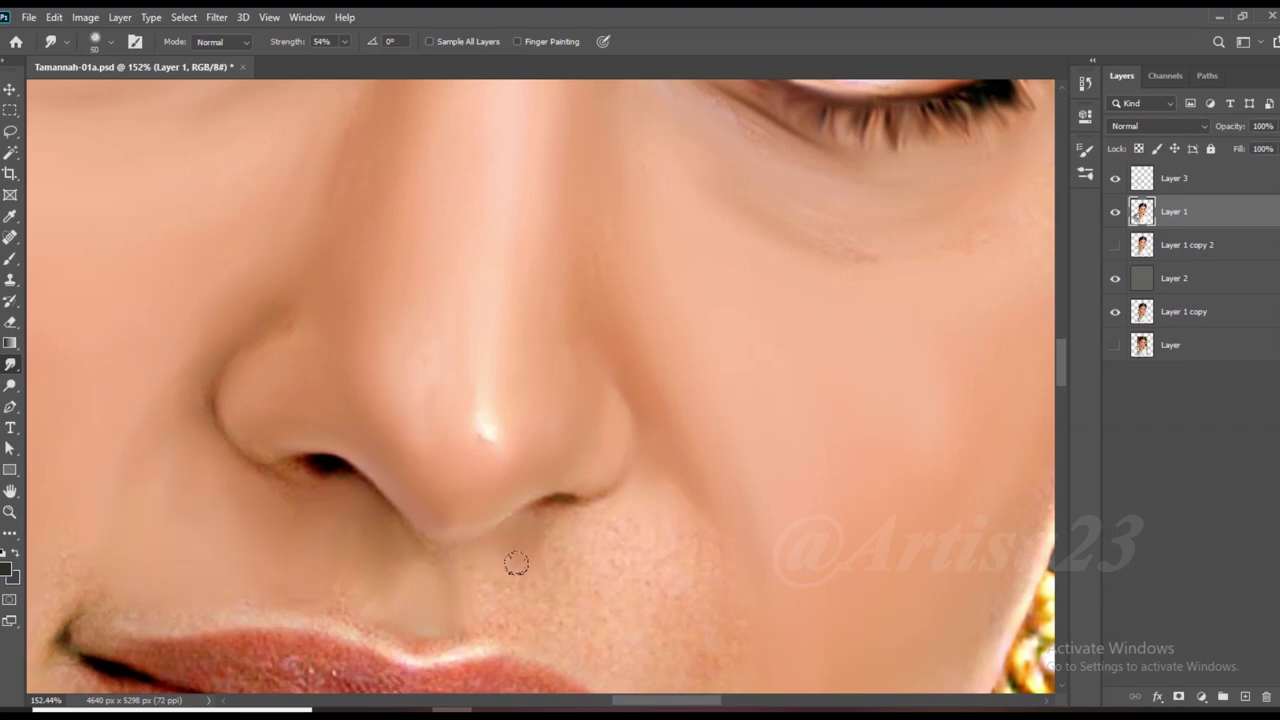
left_click_drag(697, 500, 670, 541)
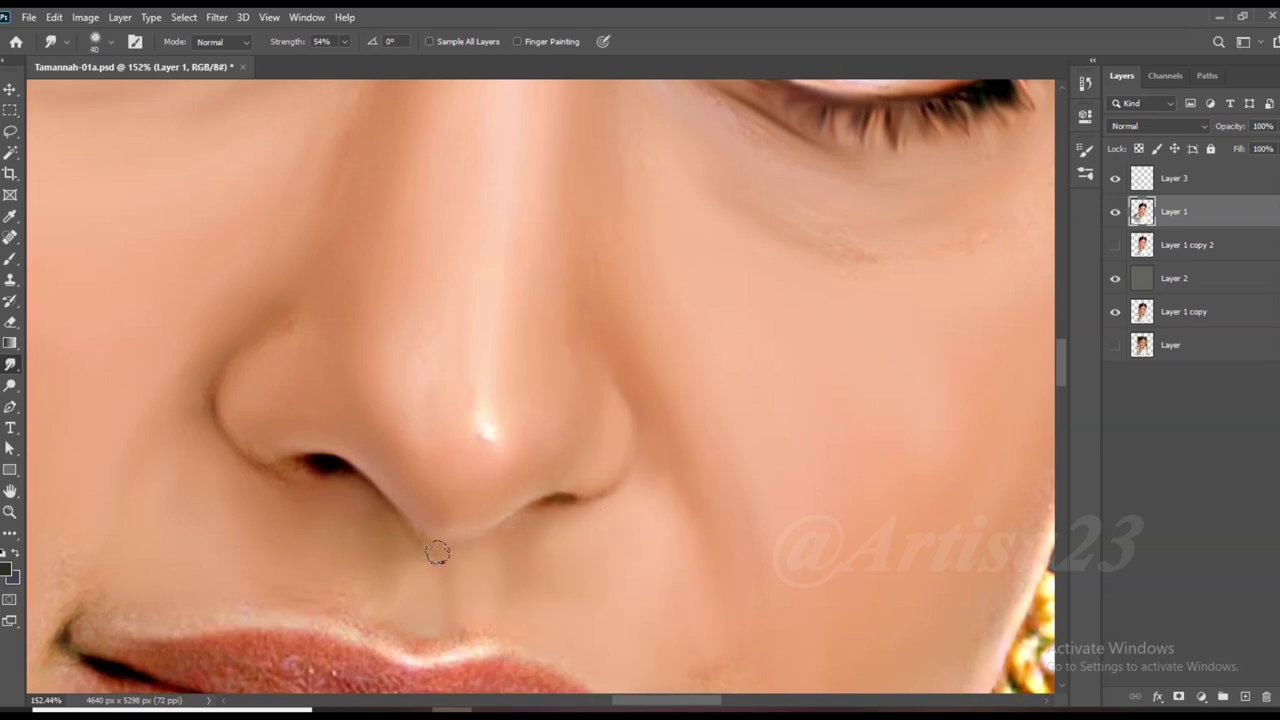
scroll(428, 555, "down", 3)
scroll(406, 560, "up", 5)
key("ctrl+s")
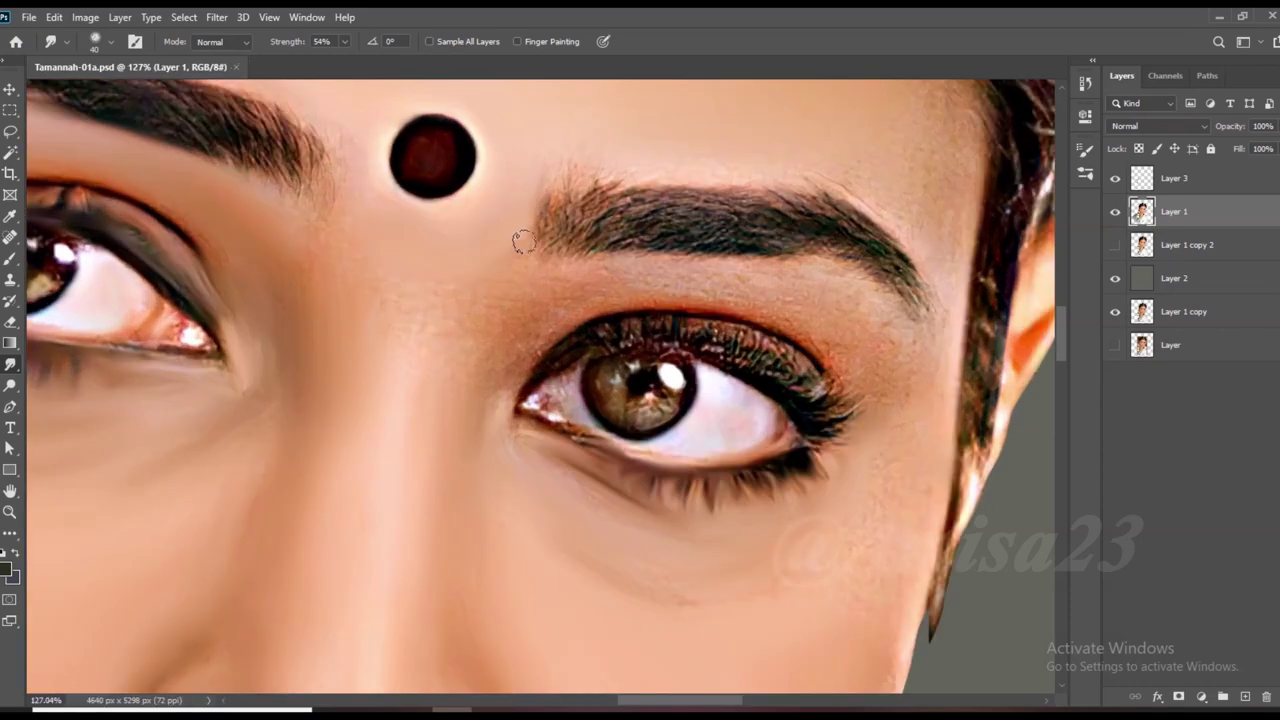
Soften the bindi's right edge with a larger smudge brush.
key("bracketright")
left_click_drag(490, 103, 373, 127)
scroll(485, 418, "up", 2)
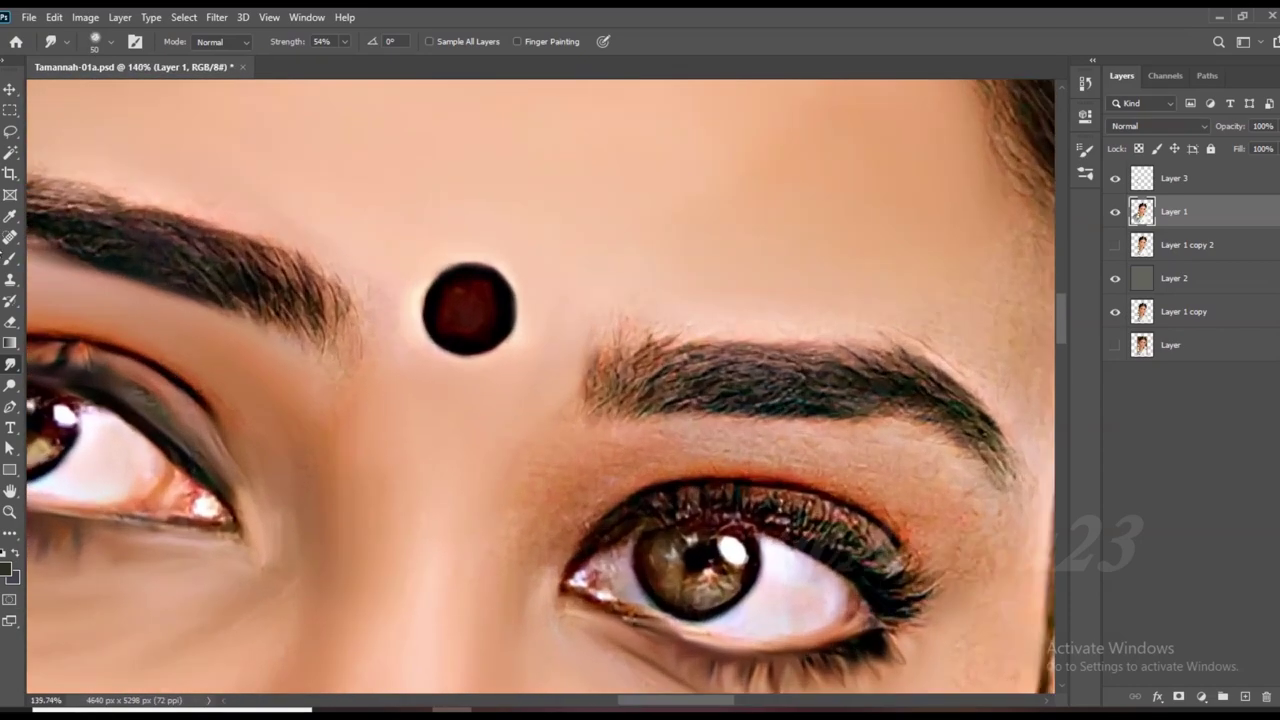
key("b")
key("F5")
key("F5")
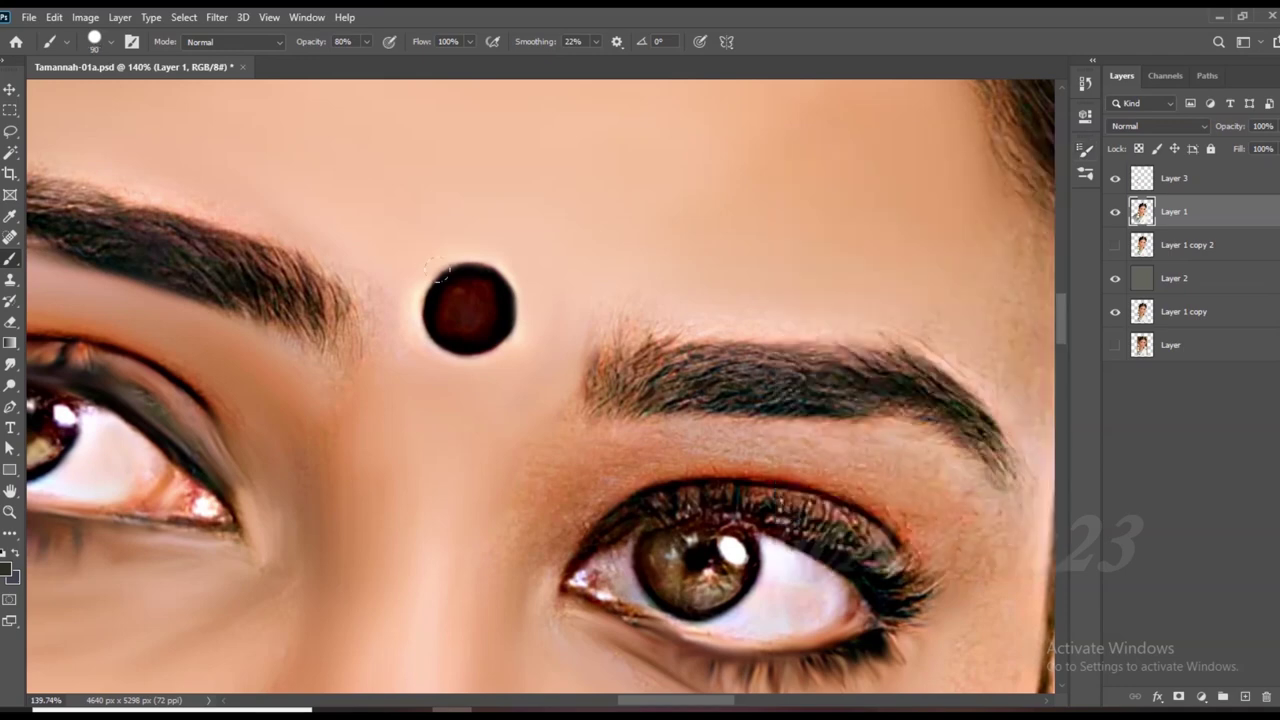
Set the foreground colour and smear the old dark bindi away with skin tones.
left_click(6, 570)
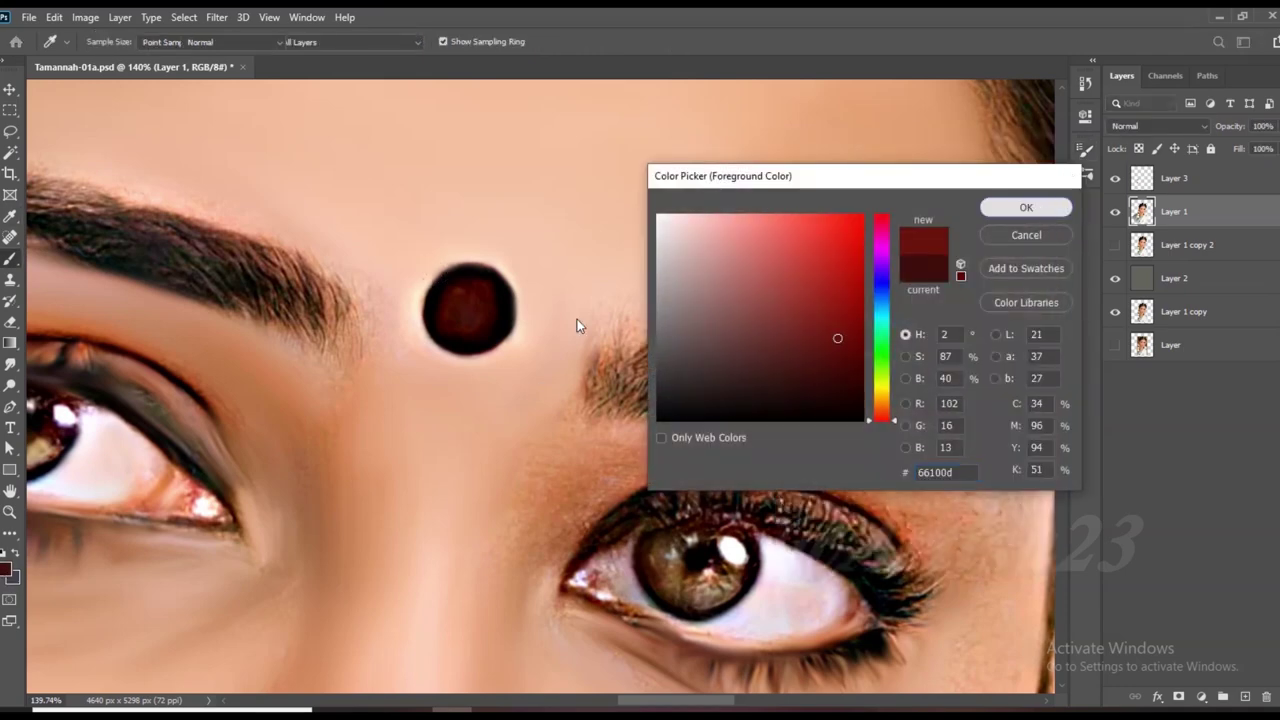
left_click(1023, 206)
key("r")
key("b")
left_click(498, 252, "alt")
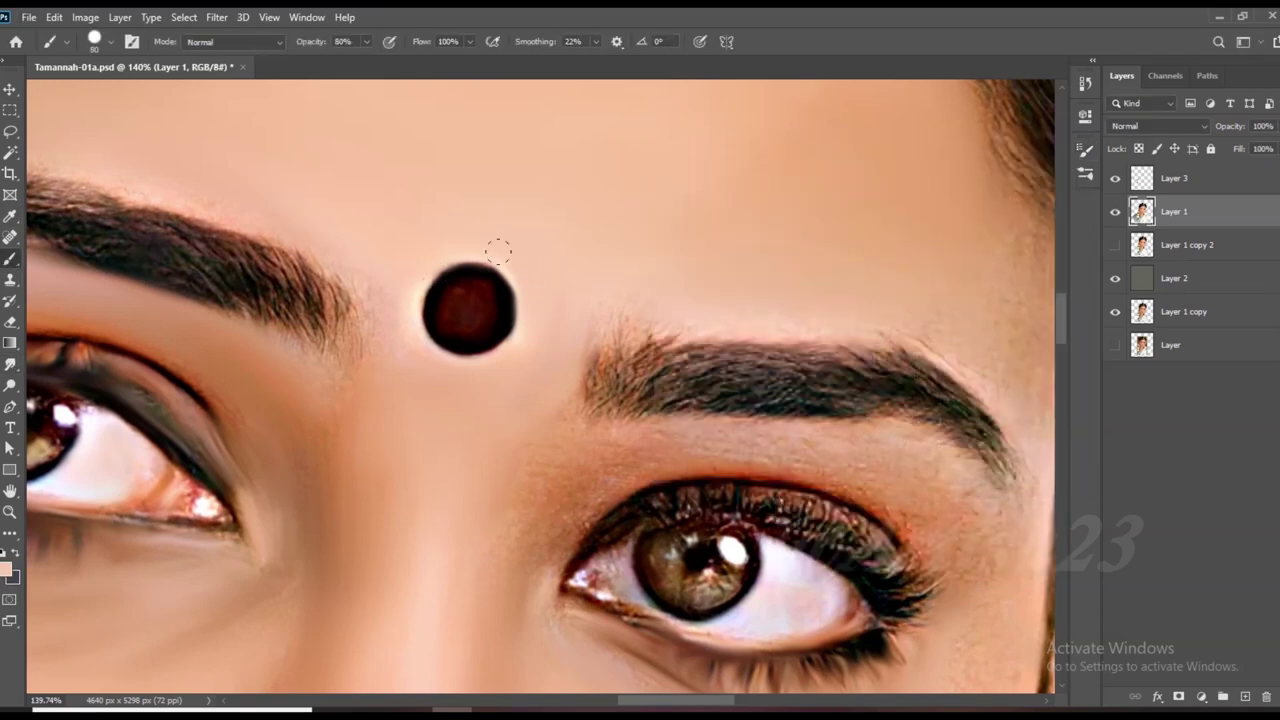
left_click(10, 364)
mouse_move(514, 337)
left_mouse_down()
mouse_move(460, 345)
mouse_move(491, 243)
mouse_move(465, 303)
mouse_move(440, 280)
mouse_move(411, 329)
mouse_move(500, 340)
left_mouse_up()
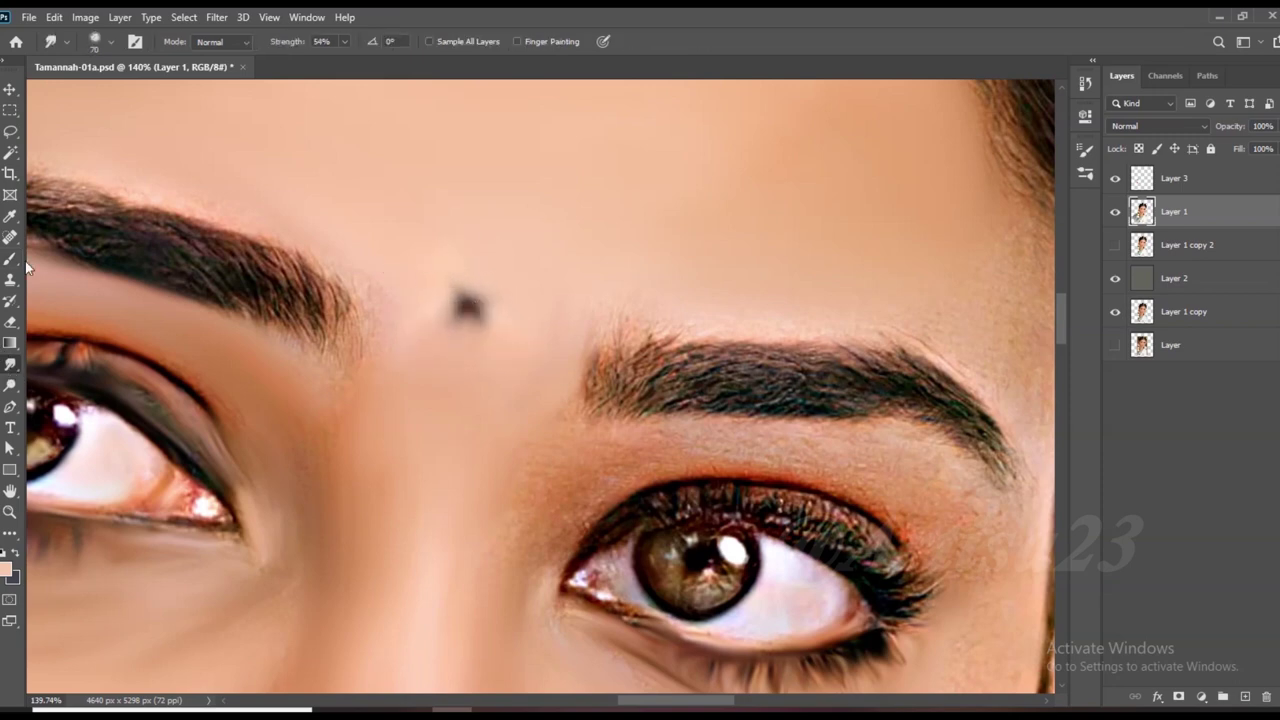
Paint a round red bindi dot between the brows and save.
key("b")
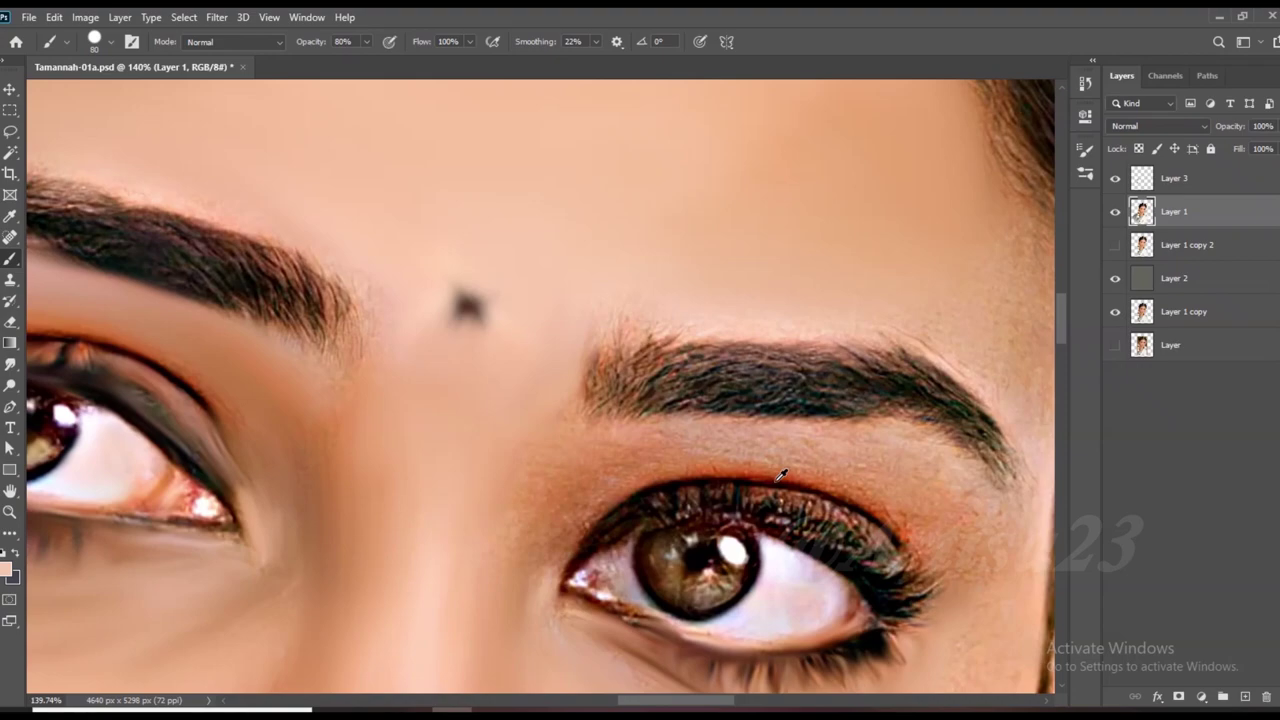
left_click(470, 305)
key("ctrl+s")
Switch briefly to Layer 3, then return to working on Layer 1.
left_click(1191, 181)
scroll(457, 269, "up", 2)
scroll(346, 317, "up", 1)
scroll(529, 160, "down", 1)
scroll(561, 149, "up", 1)
key("alt+bracketleft")
scroll(561, 149, "down", 1)
scroll(580, 123, "up", 1)
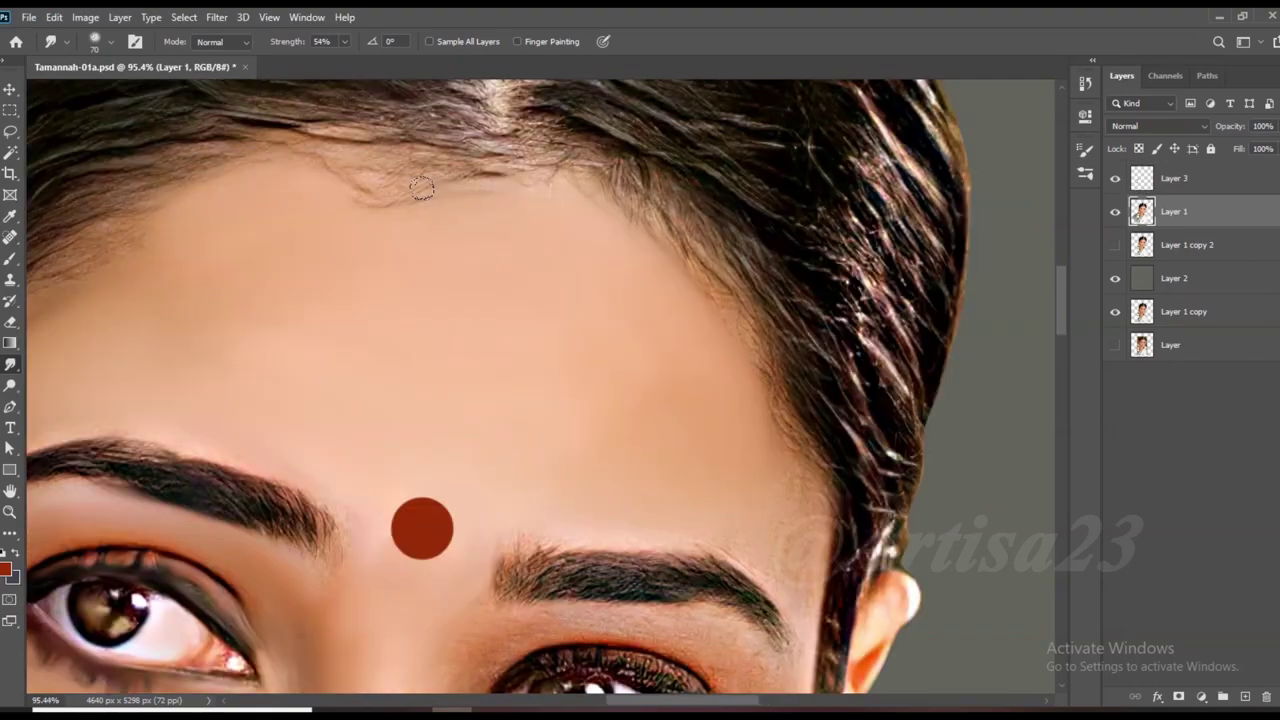
Smudge the right eye's outer-corner lashes and upper lash line into painted strokes.
scroll(664, 313, "down", 1)
scroll(678, 297, "up", 1)
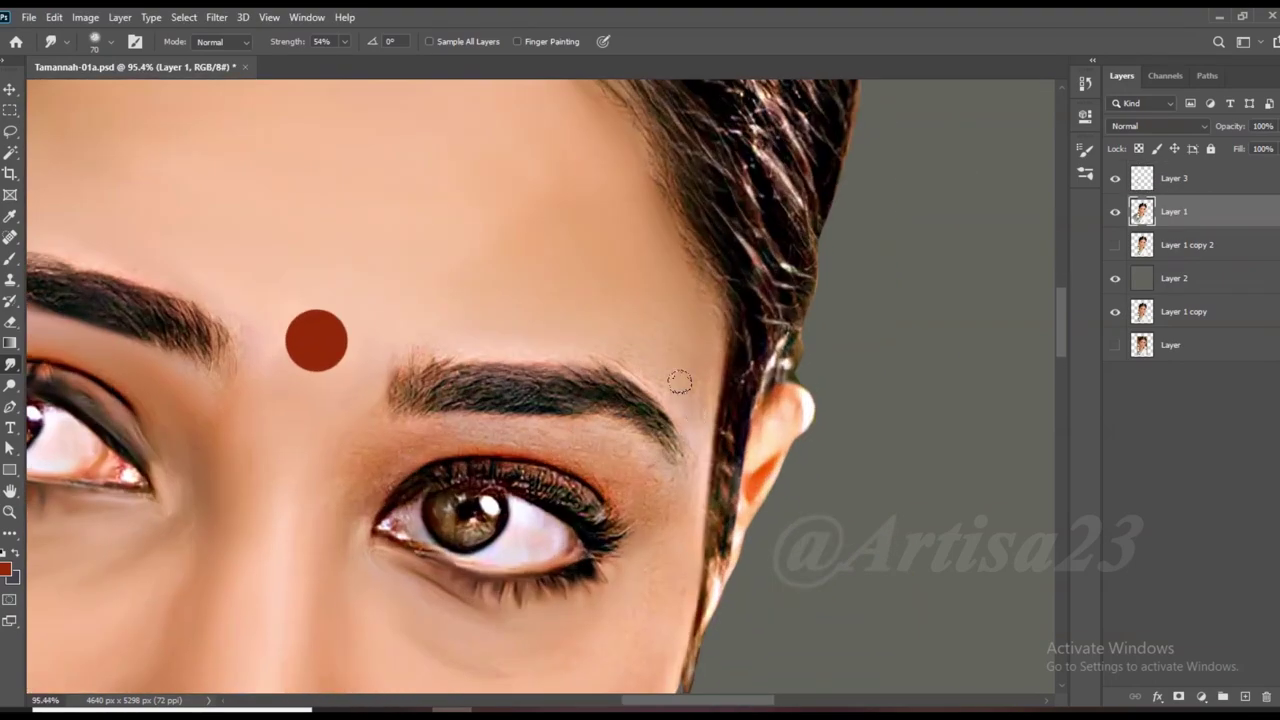
scroll(660, 390, "up", 2)
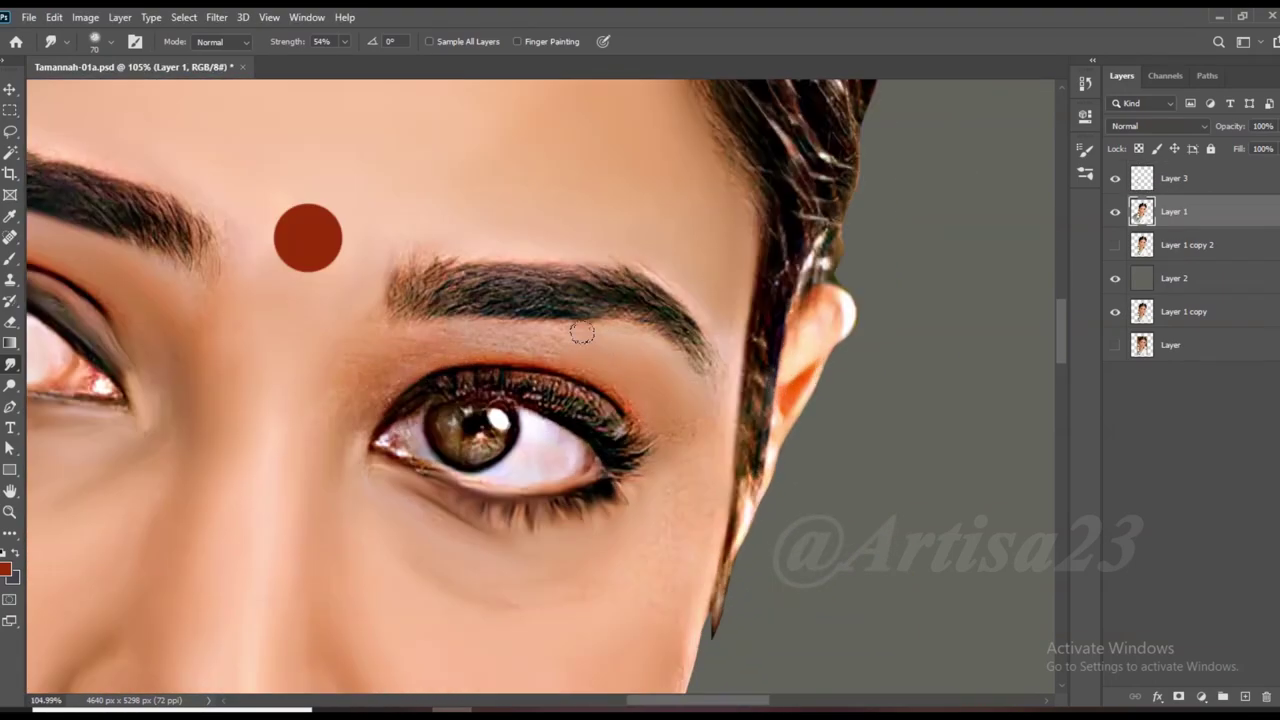
scroll(585, 336, "up", 3)
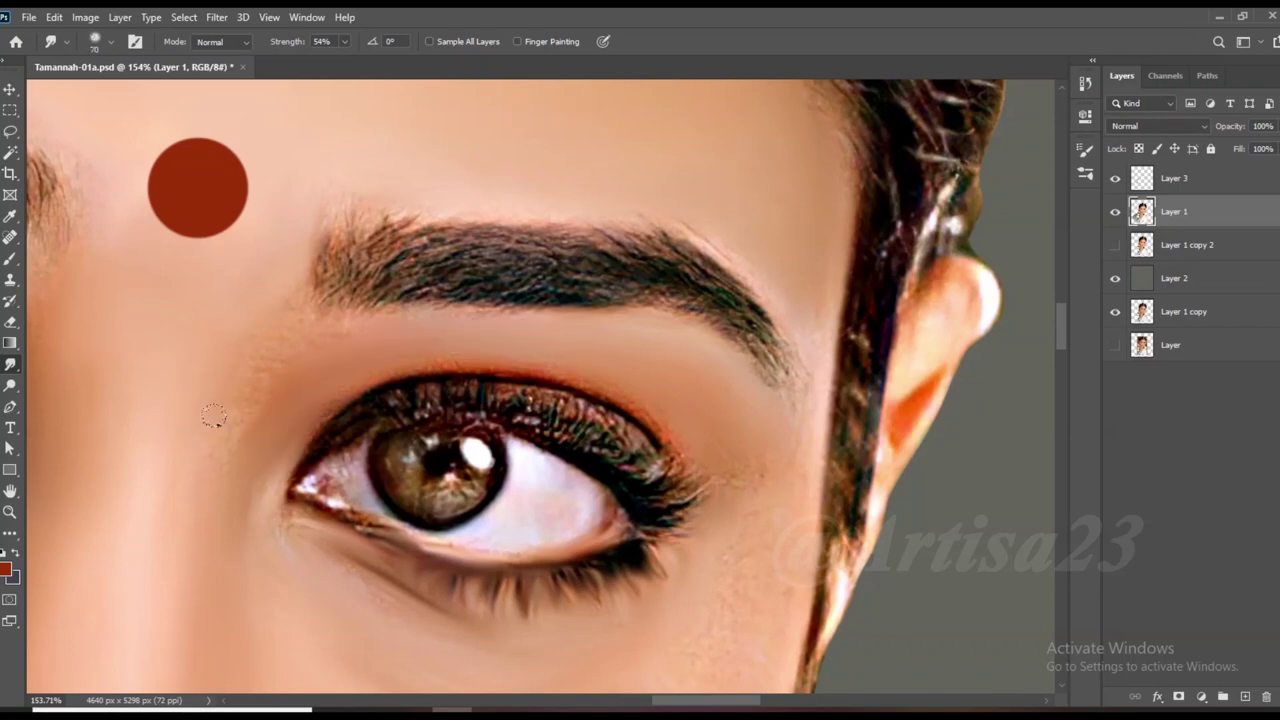
left_click_drag(622, 468, 695, 505)
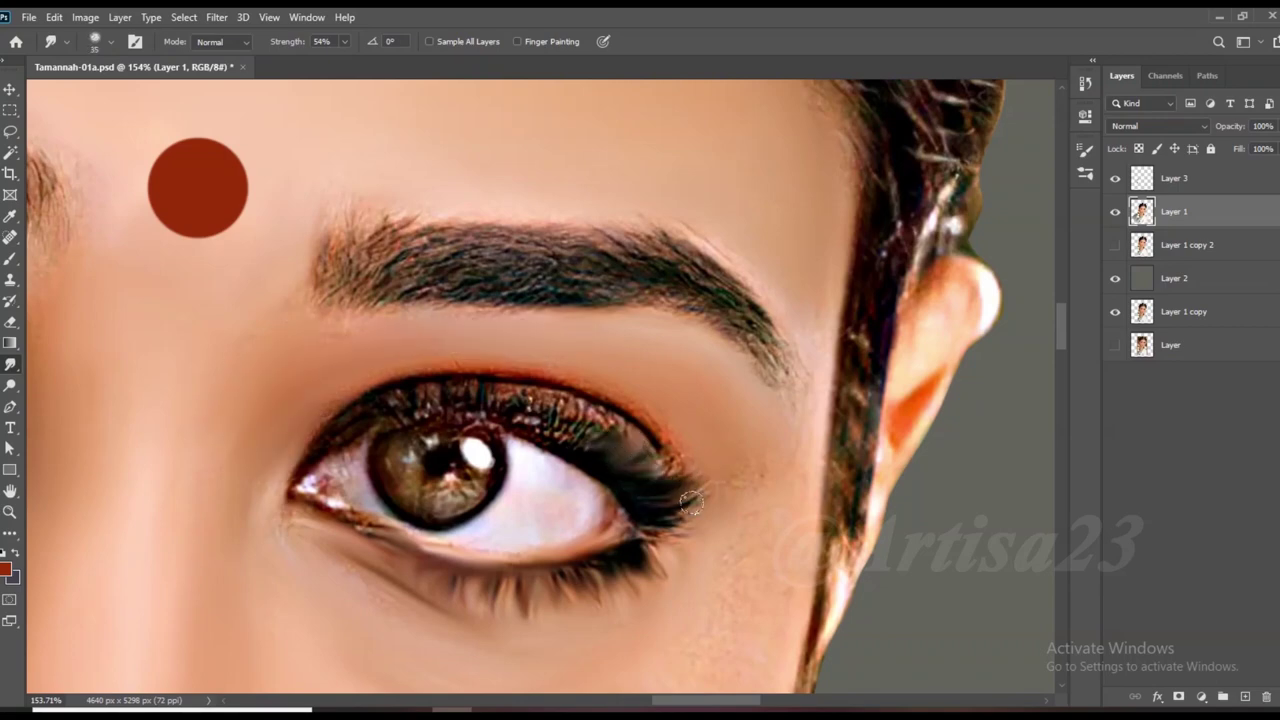
left_click_drag(599, 455, 405, 400)
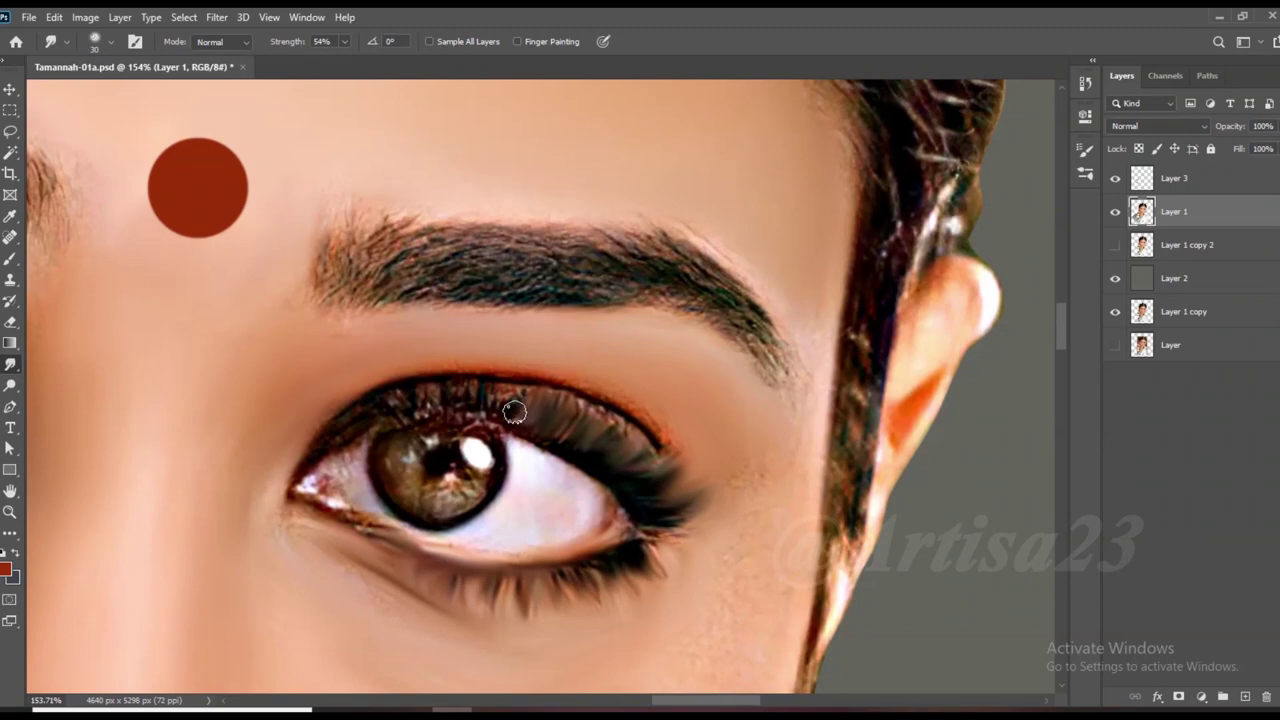
key("bracketright")
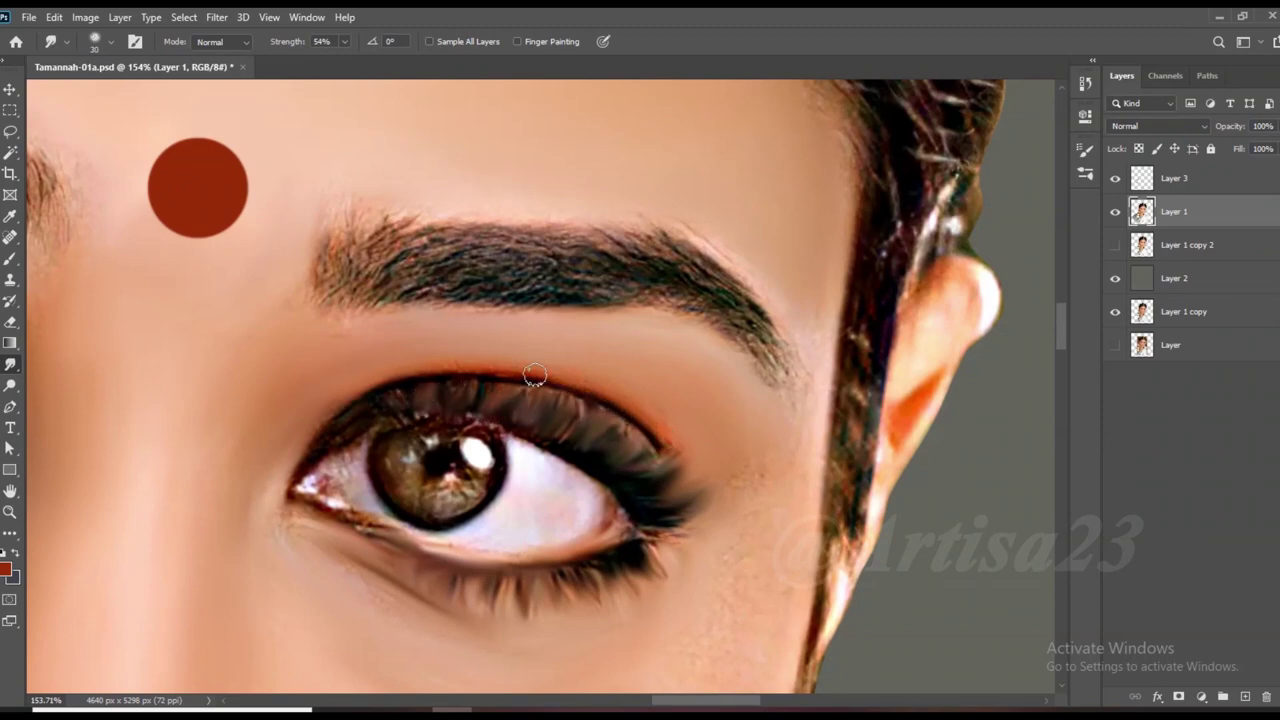
key("bracketleft")
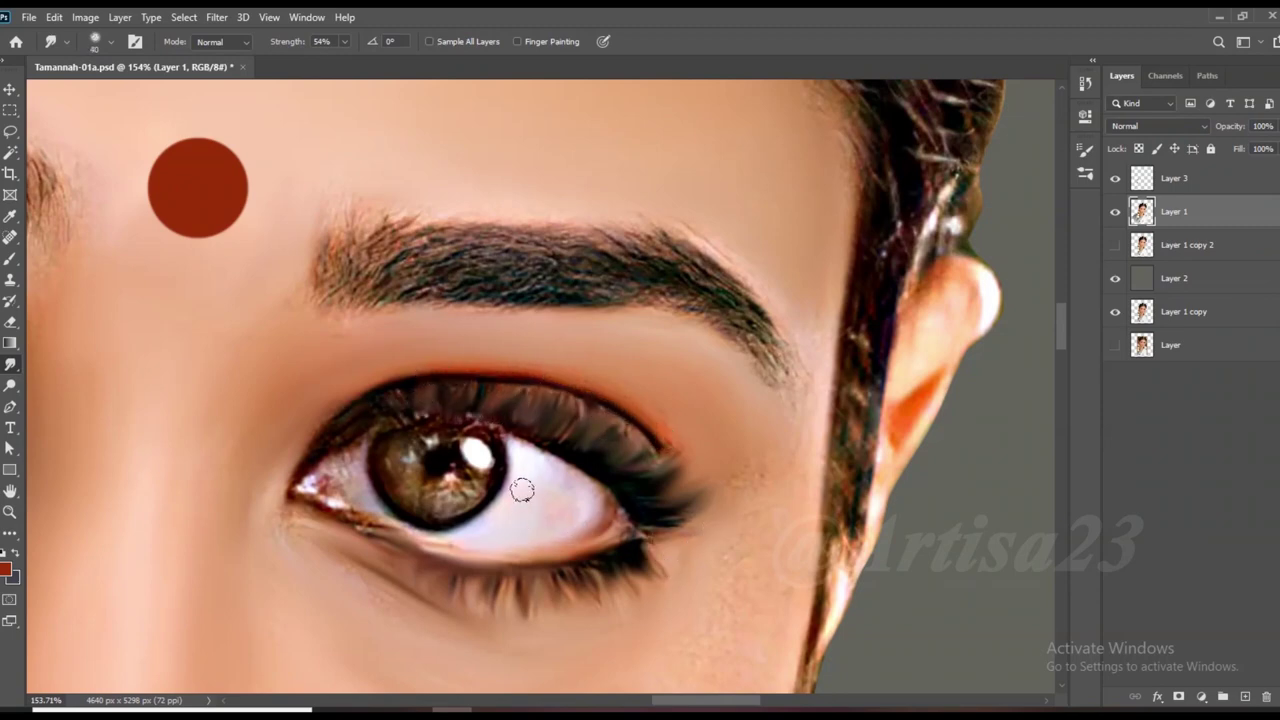
Recentre the view on the eye's outer corner and save the document.
left_click_drag(350, 482, 435, 474)
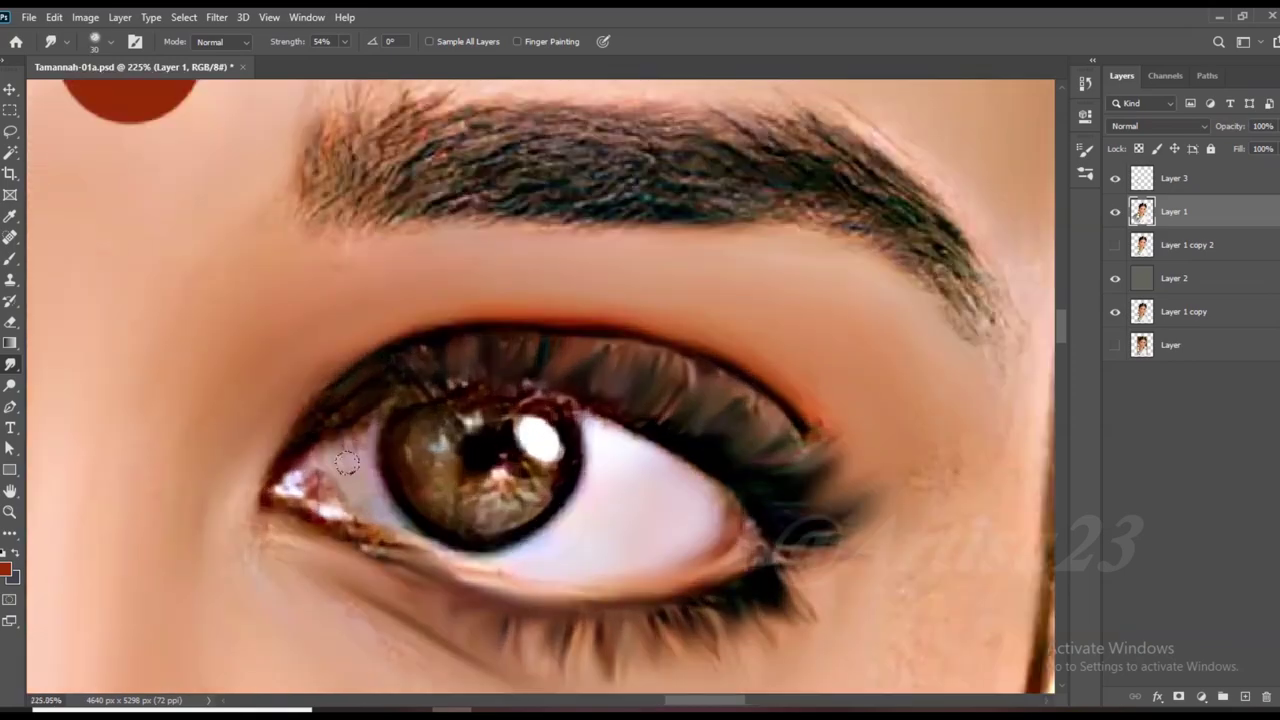
scroll(473, 548, "up", 1)
scroll(490, 420, "up", 1)
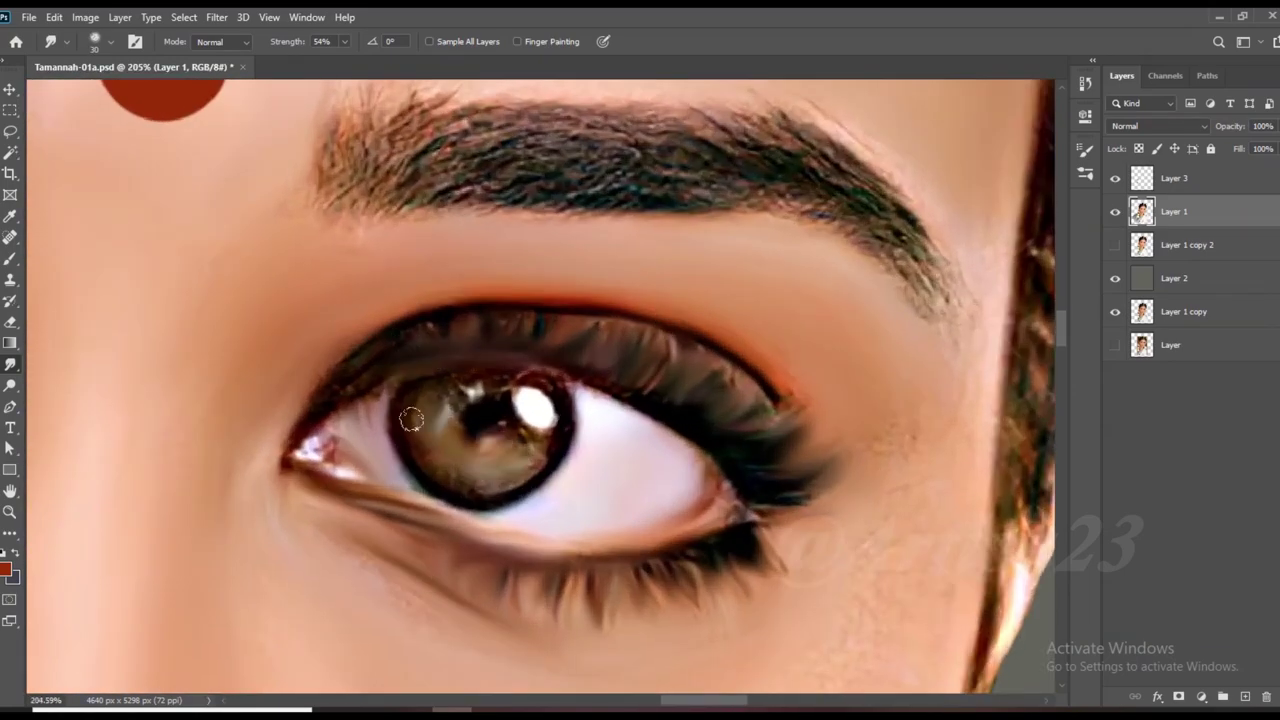
left_click_drag(670, 336, 575, 328)
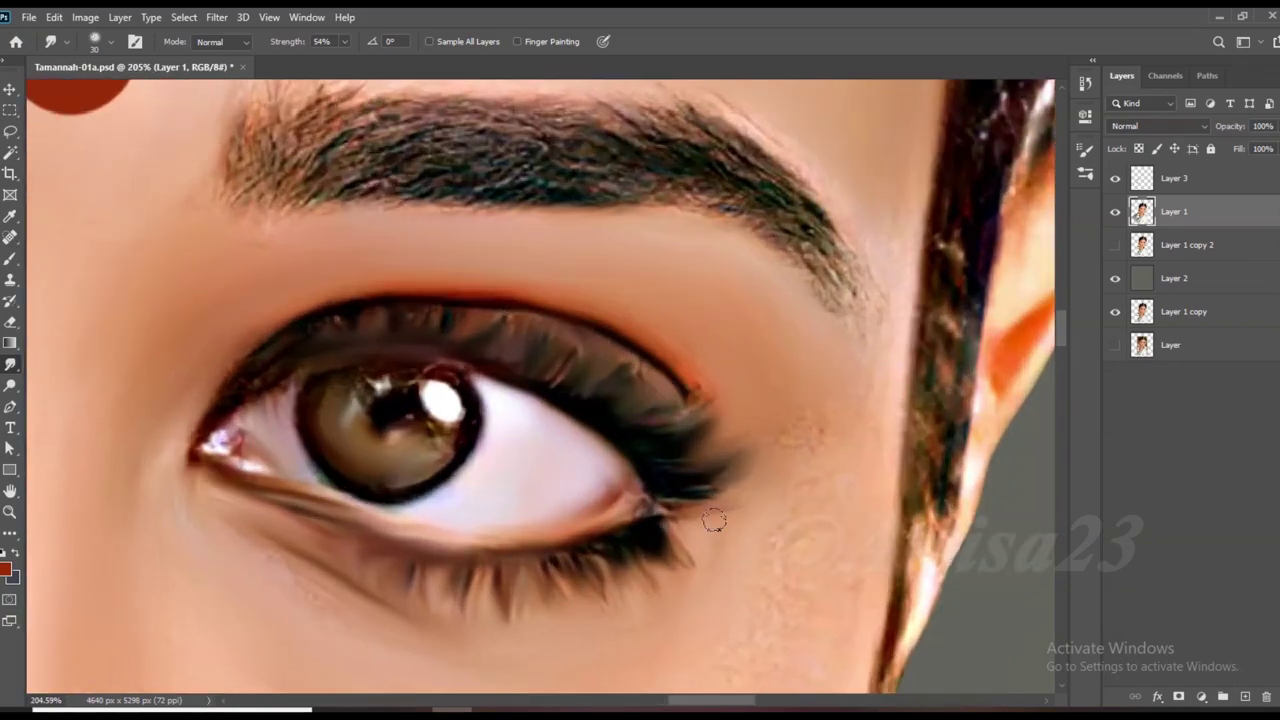
scroll(641, 452, "down", 5)
key("ctrl+s")
Smudge the jaw-to-hair edge smooth, then shrink the brush.
scroll(641, 452, "up", 4)
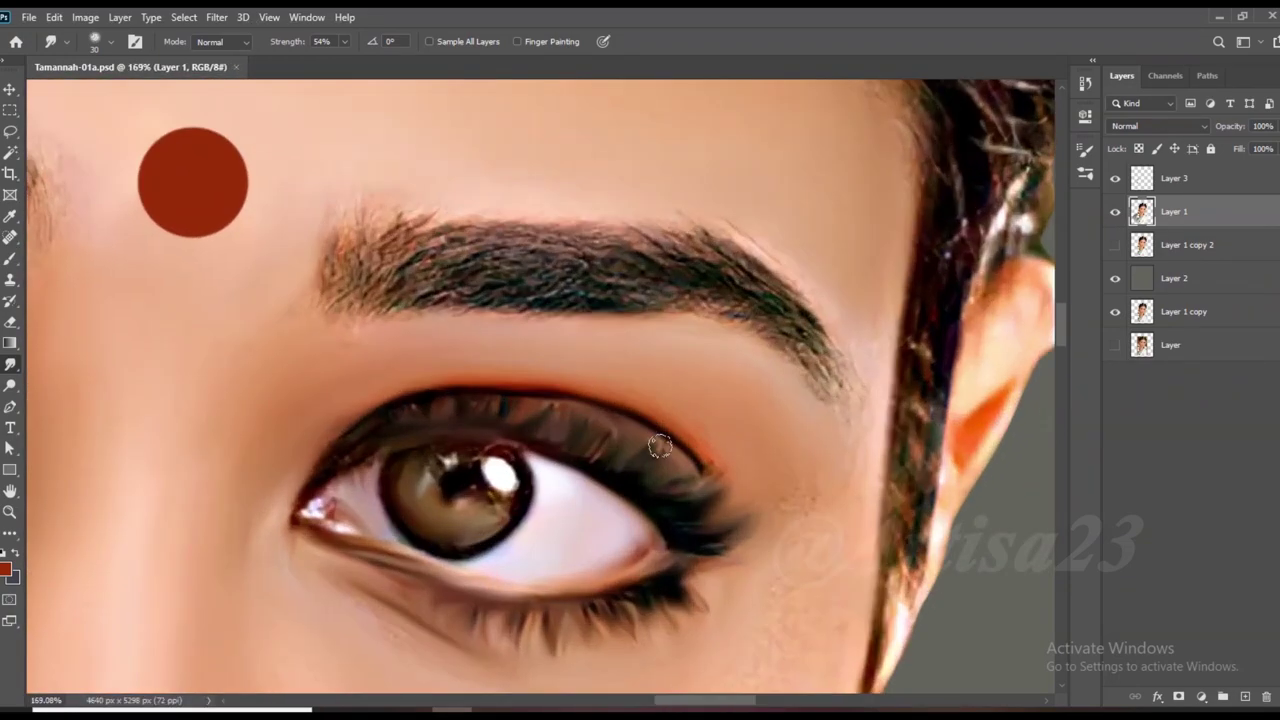
scroll(654, 449, "up", 1)
scroll(526, 391, "down", 4)
scroll(614, 397, "down", 2)
scroll(635, 339, "up", 3)
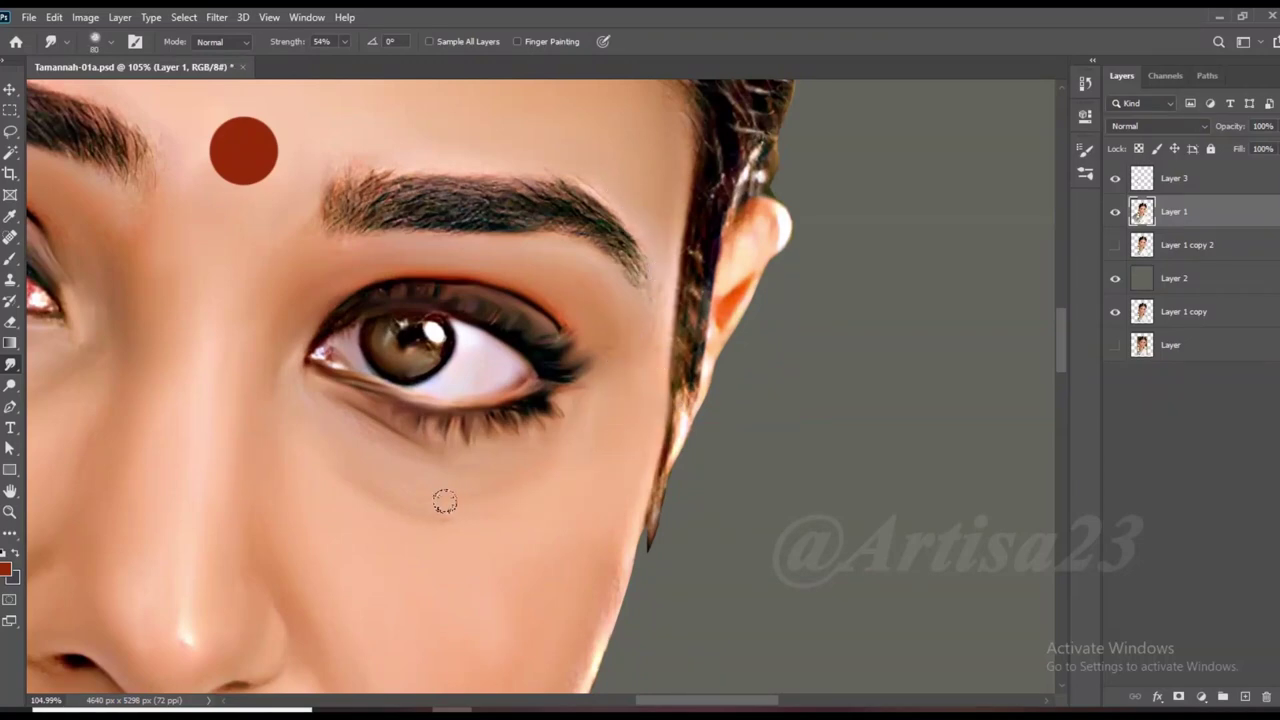
left_click_drag(608, 574, 678, 485)
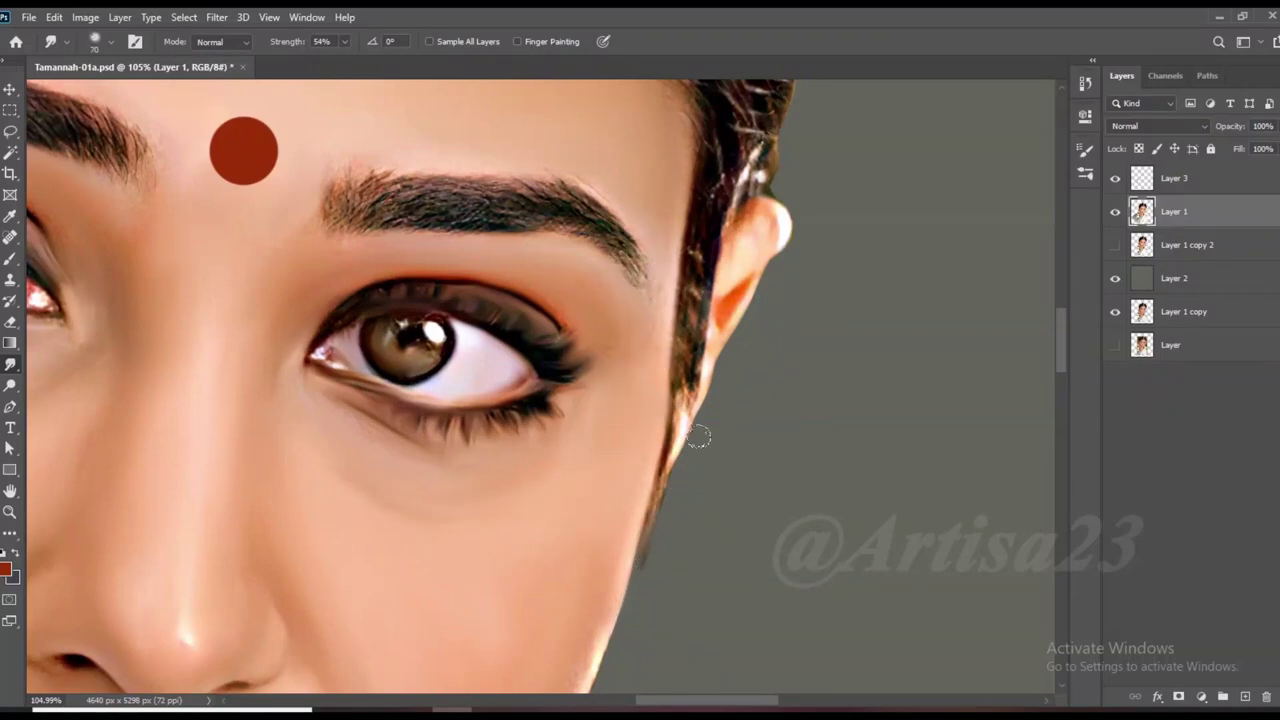
scroll(760, 280, "down", 3)
scroll(730, 290, "up", 4)
key("bracketleft")
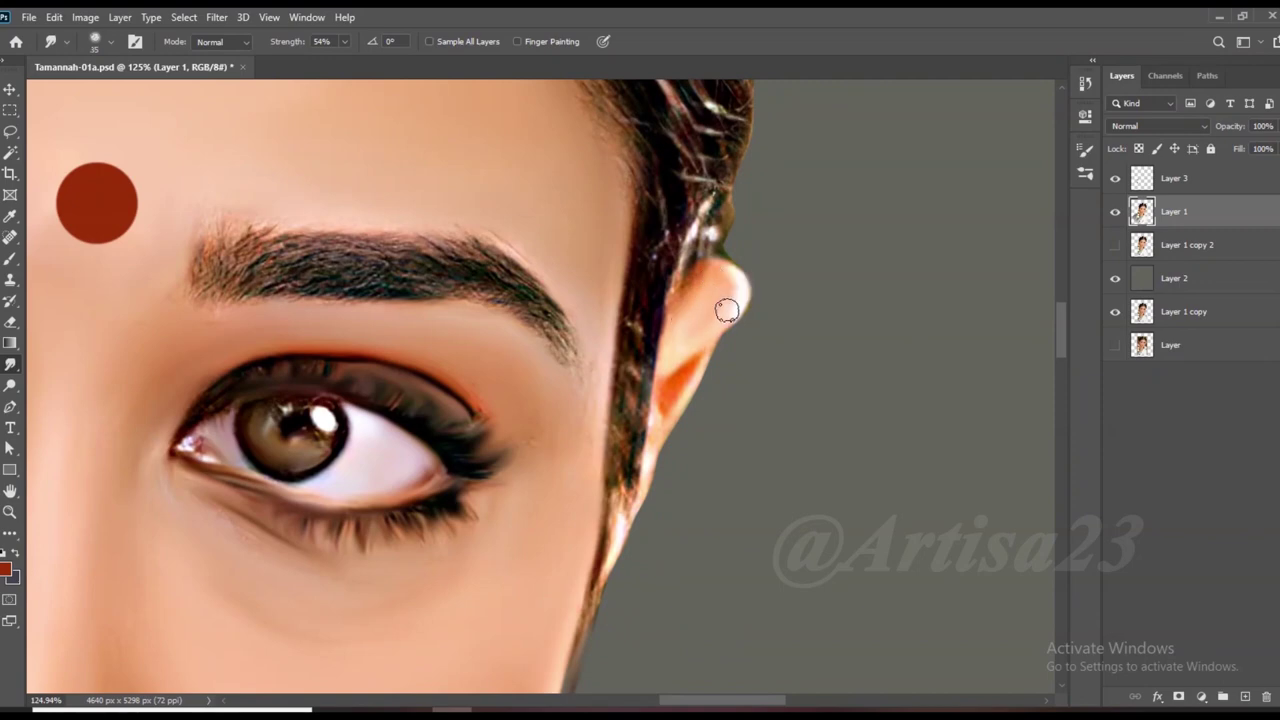
Smooth the jaw edge near the earring with a larger brush and deselect with Ctrl+D.
scroll(630, 520, "down", 4)
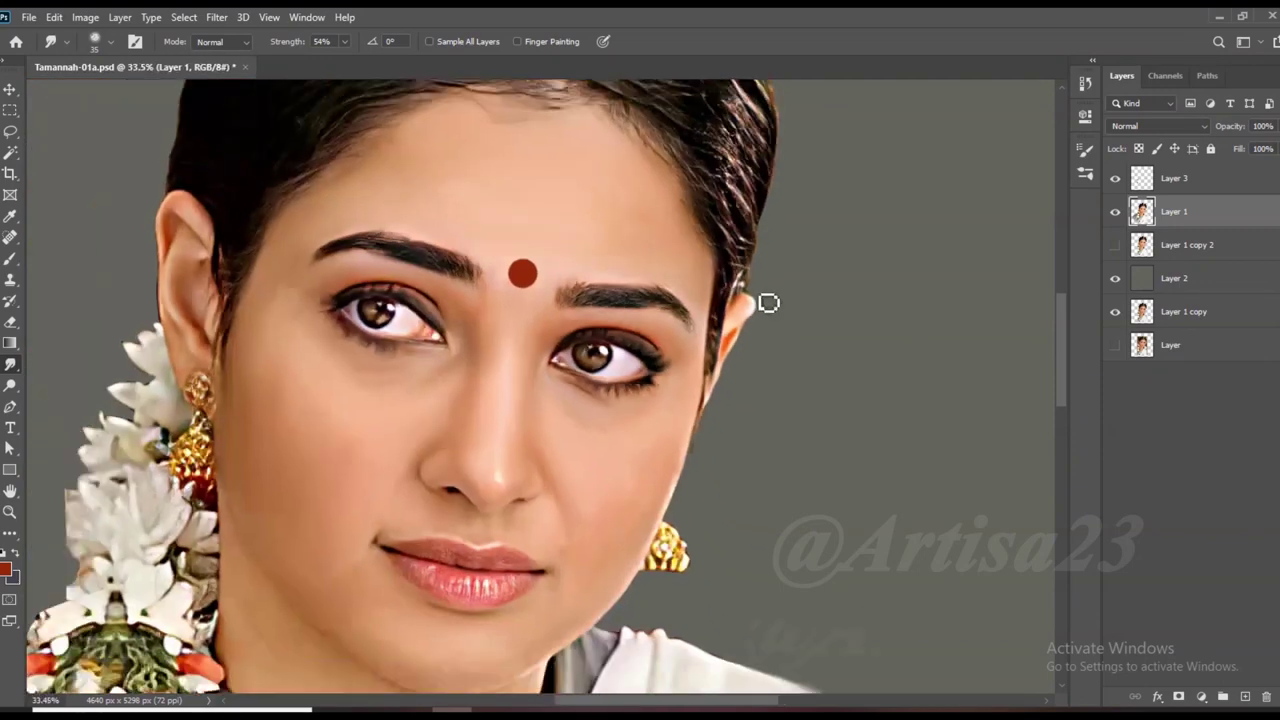
scroll(718, 407, "up", 2)
key("bracketright")
key("bracketright")
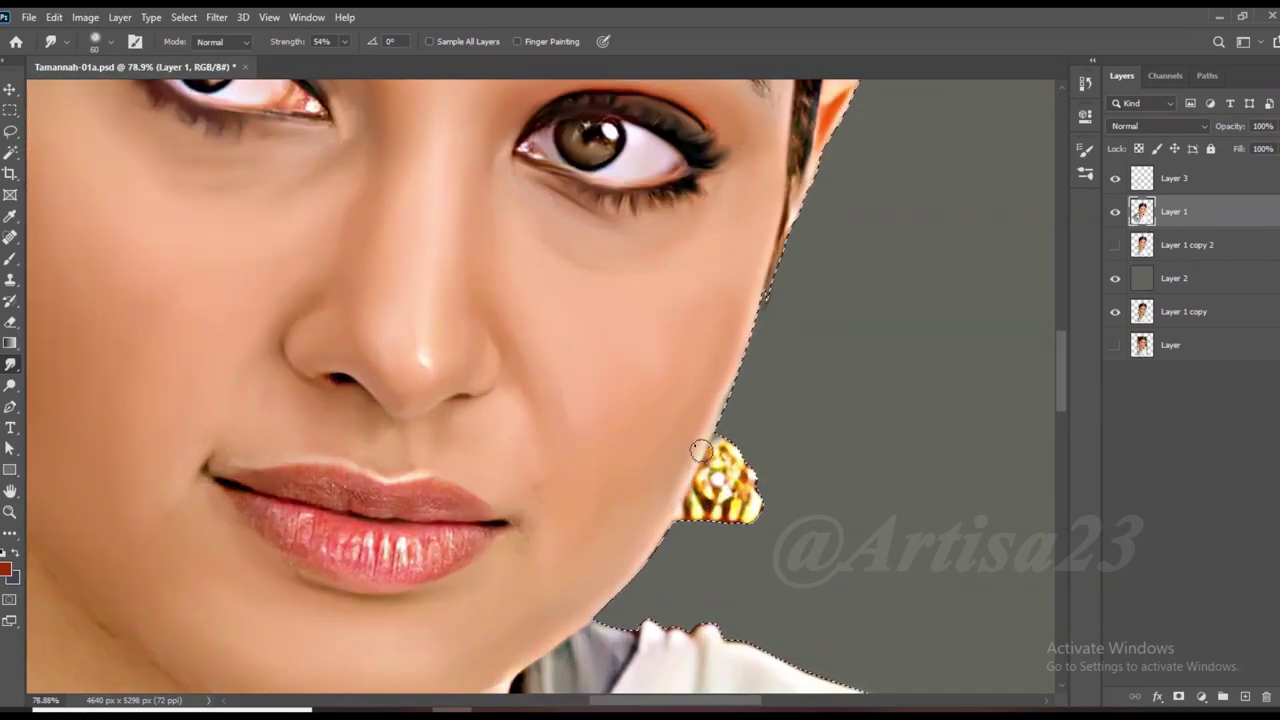
scroll(704, 362, "up", 2)
left_click_drag(704, 362, 709, 423)
key("bracketright")
key("ctrl+d")
Smudge the right half of the upper lip smooth with a smaller brush.
scroll(545, 463, "up", 1)
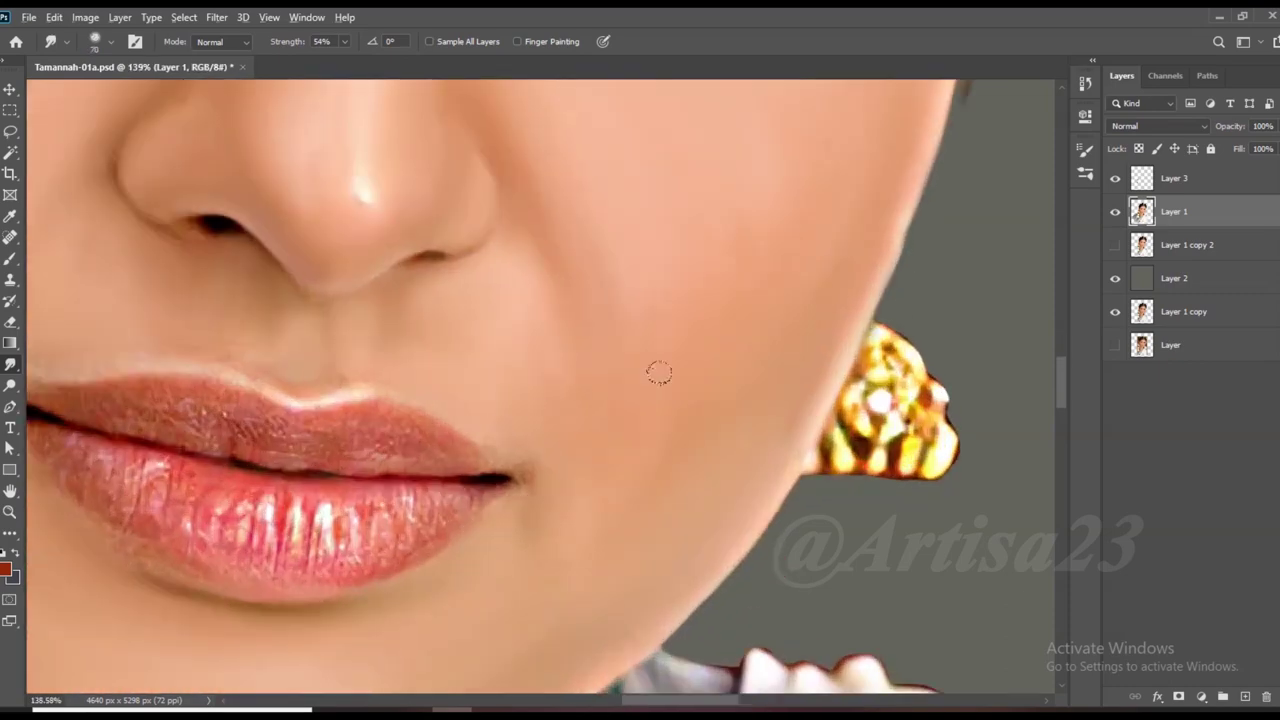
key("bracketleft")
scroll(640, 400, "up", 1)
left_click_drag(651, 413, 509, 428)
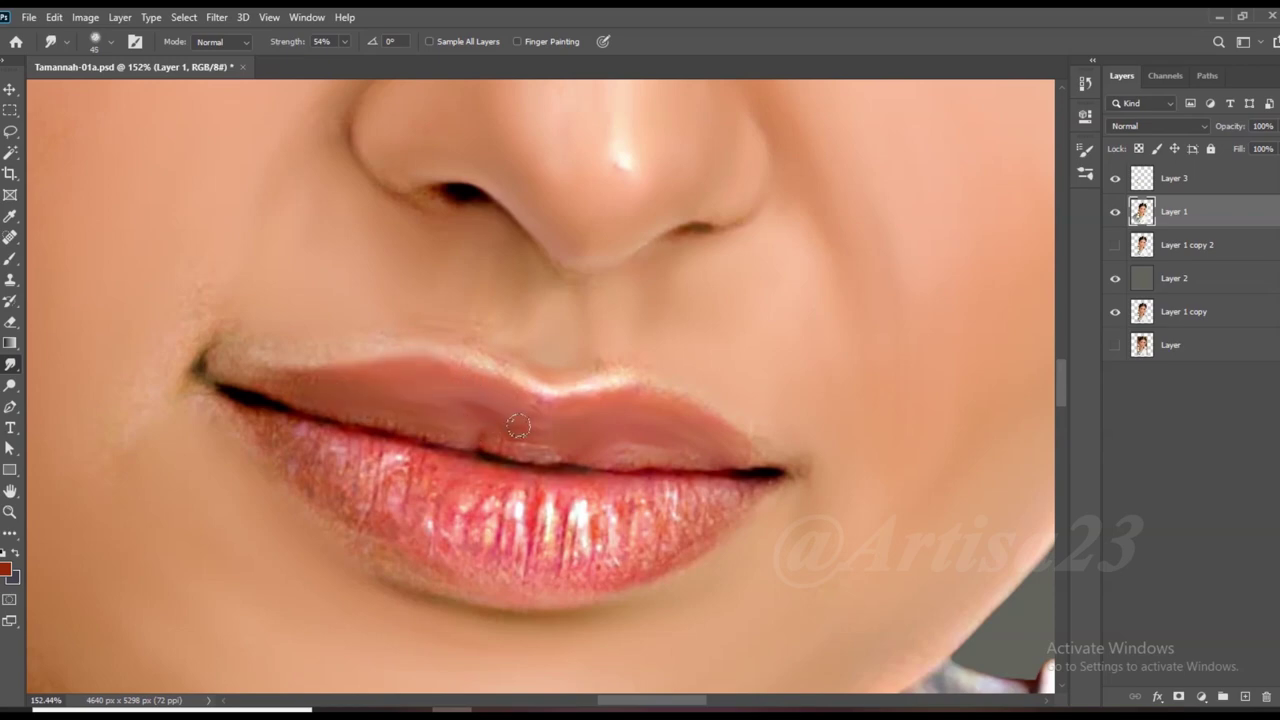
Smudge the lower lip into streaks blended up toward the lip line.
scroll(252, 341, "up", 1)
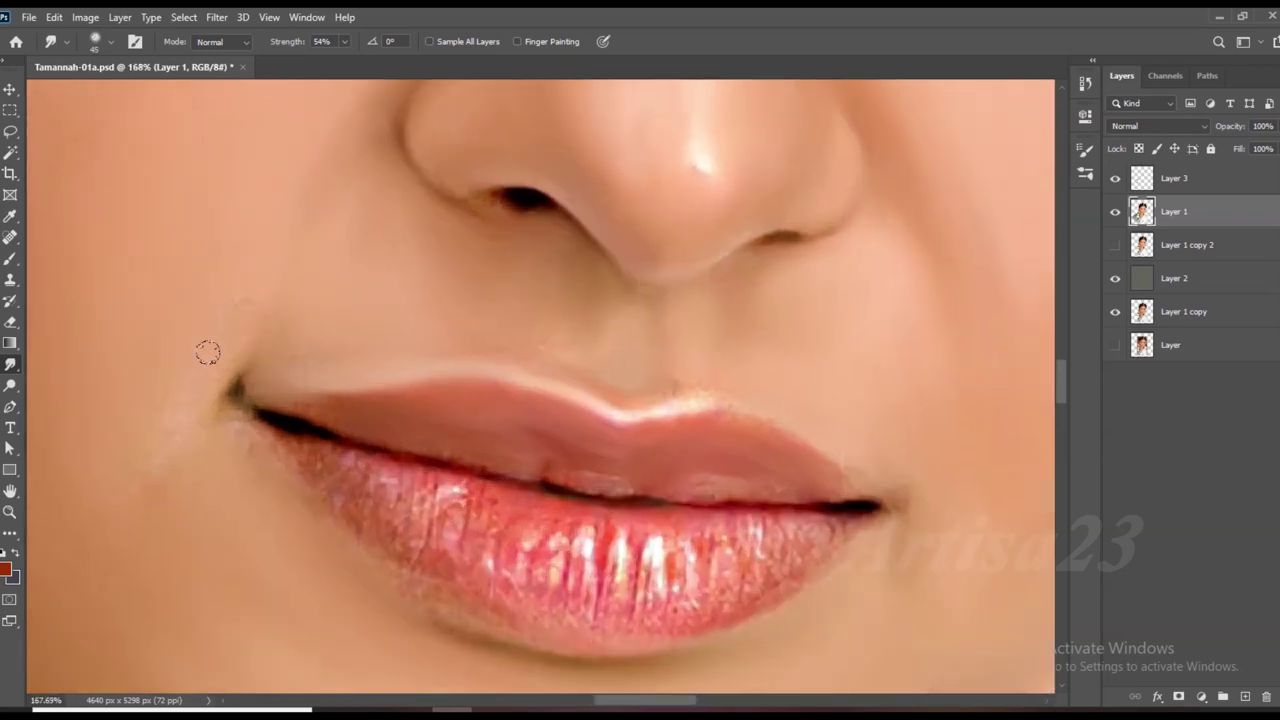
scroll(257, 447, "down", 1)
mouse_move(390, 505)
left_mouse_down()
mouse_move(525, 531)
mouse_move(639, 521)
mouse_move(545, 535)
mouse_move(445, 500)
mouse_move(400, 450)
mouse_move(333, 424)
mouse_move(363, 510)
mouse_move(628, 591)
left_mouse_up()
mouse_move(708, 591)
left_mouse_down()
mouse_move(783, 504)
mouse_move(516, 478)
mouse_move(591, 425)
left_mouse_up()
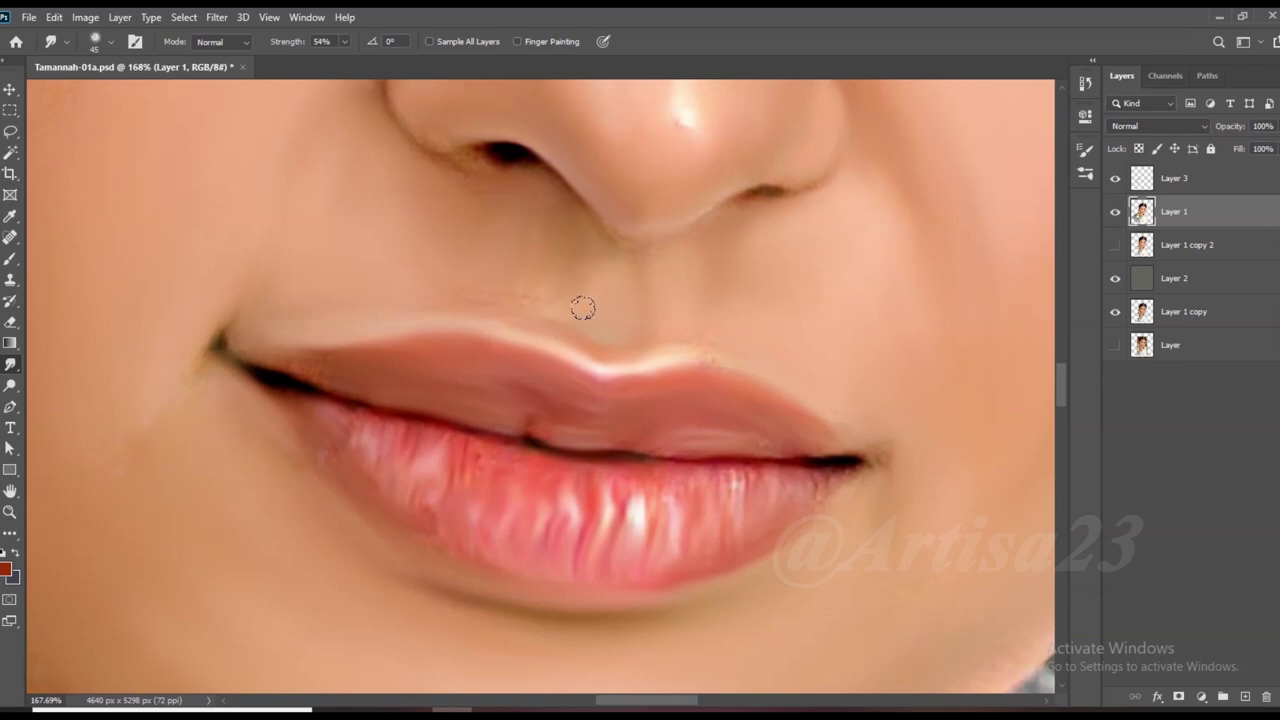
scroll(523, 300, "down", 3)
scroll(520, 315, "up", 2)
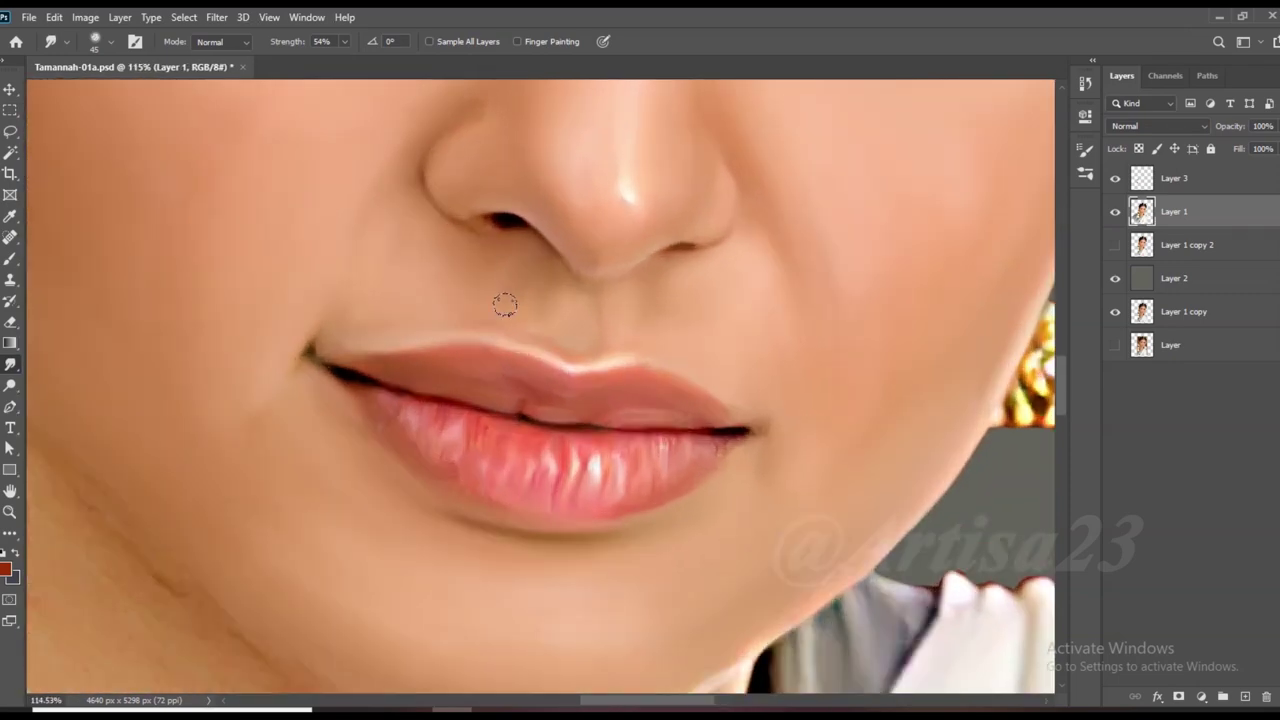
scroll(516, 294, "down", 3)
scroll(500, 391, "up", 2)
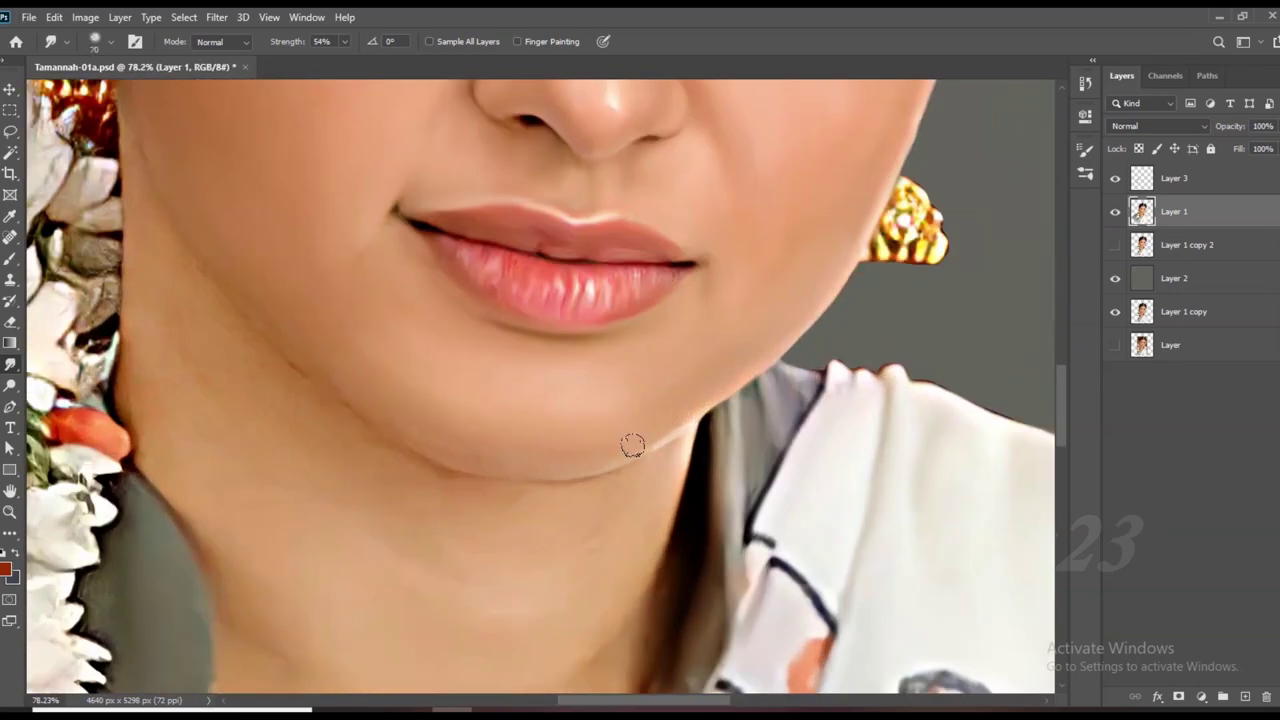
Smooth the grey background edge along the neck with a smaller smudge brush.
scroll(342, 370, "down", 3)
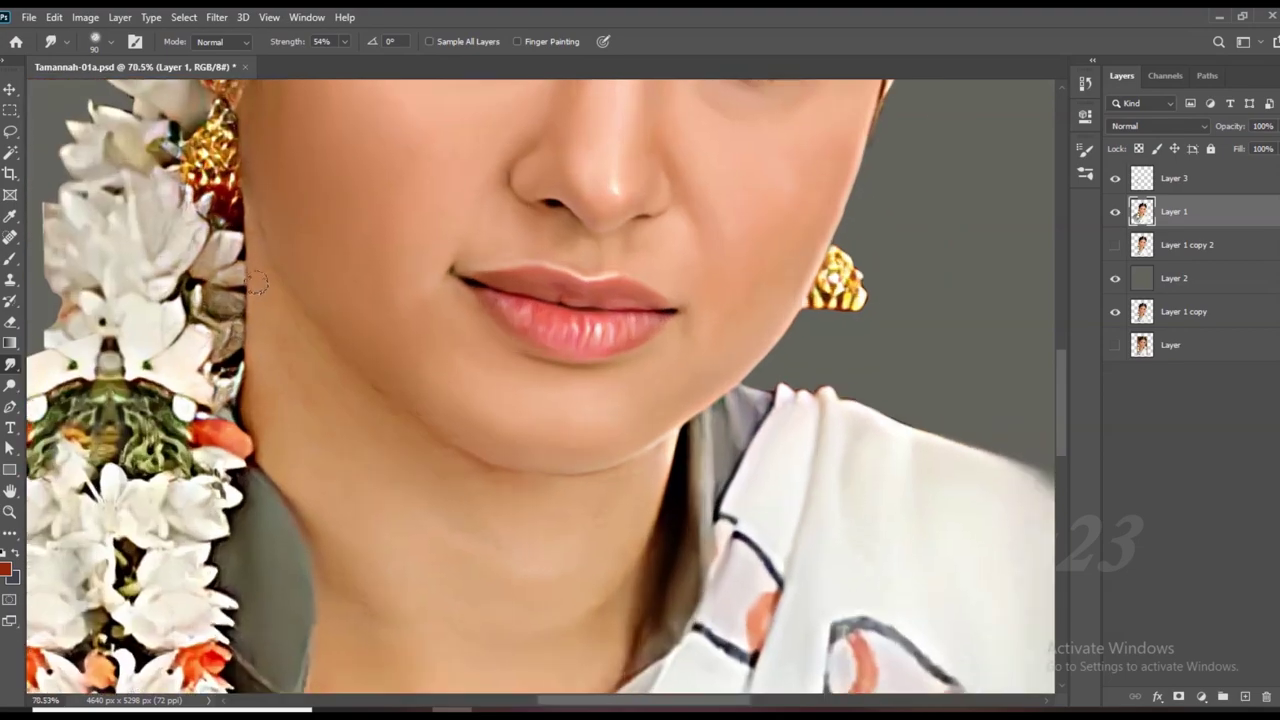
scroll(395, 443, "up", 2)
key("bracketleft")
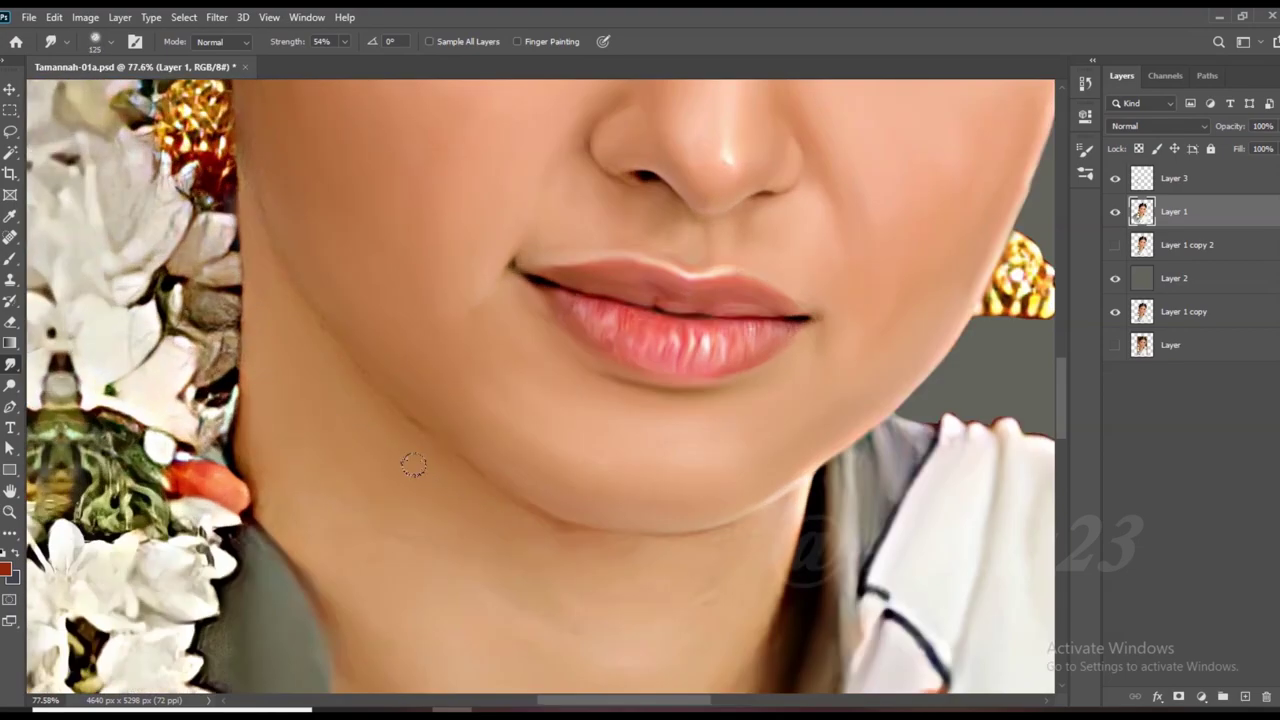
key("bracketright")
scroll(510, 560, "down", 2)
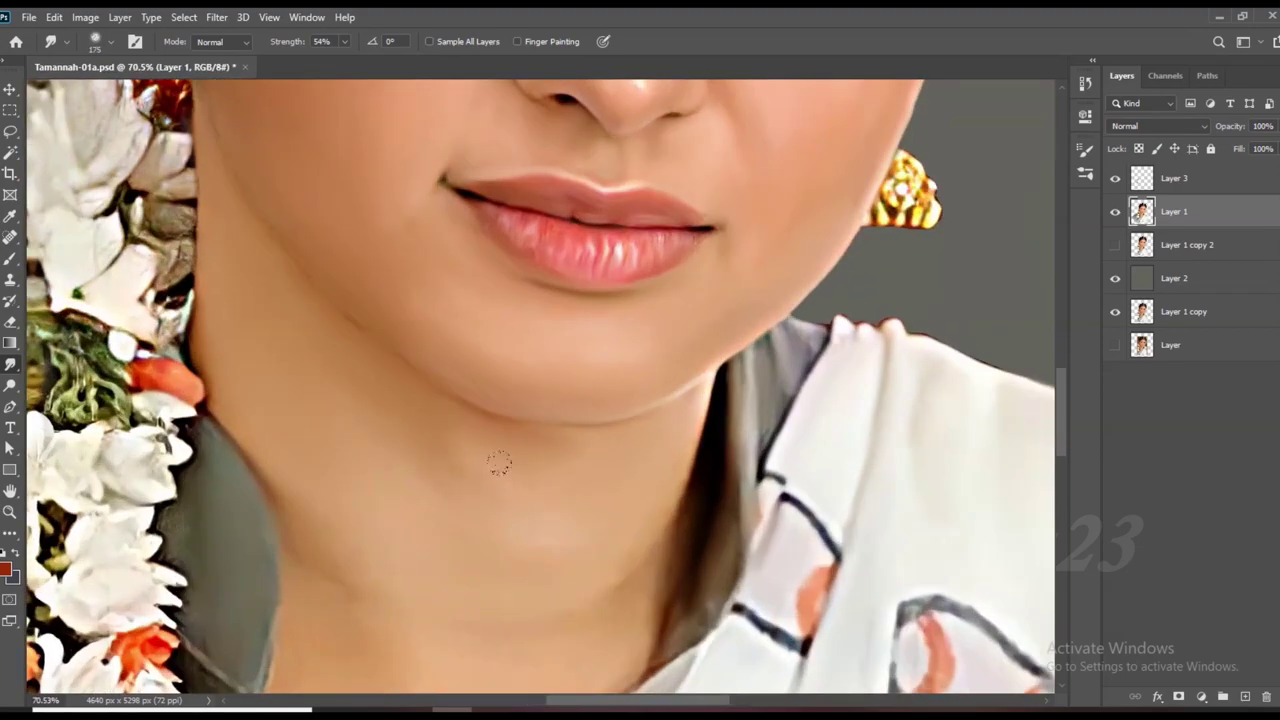
scroll(530, 500, "down", 2)
scroll(540, 485, "up", 2)
key("bracketleft")
key("bracketleft")
key("bracketleft")
scroll(370, 605, "down", 2)
scroll(330, 510, "up", 3)
left_click_drag(287, 487, 280, 357)
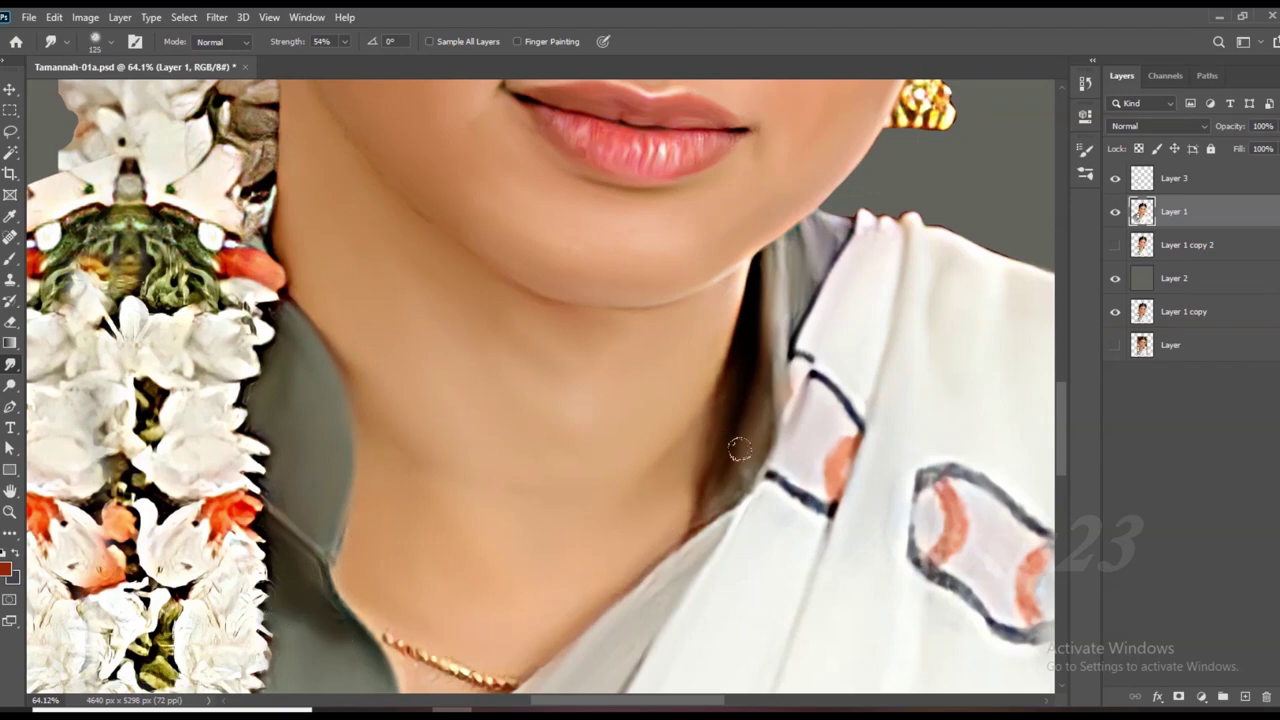
Soften the sari's right edge into the grey background with two strokes.
scroll(597, 551, "down", 5)
scroll(571, 486, "up", 5)
scroll(520, 440, "up", 2)
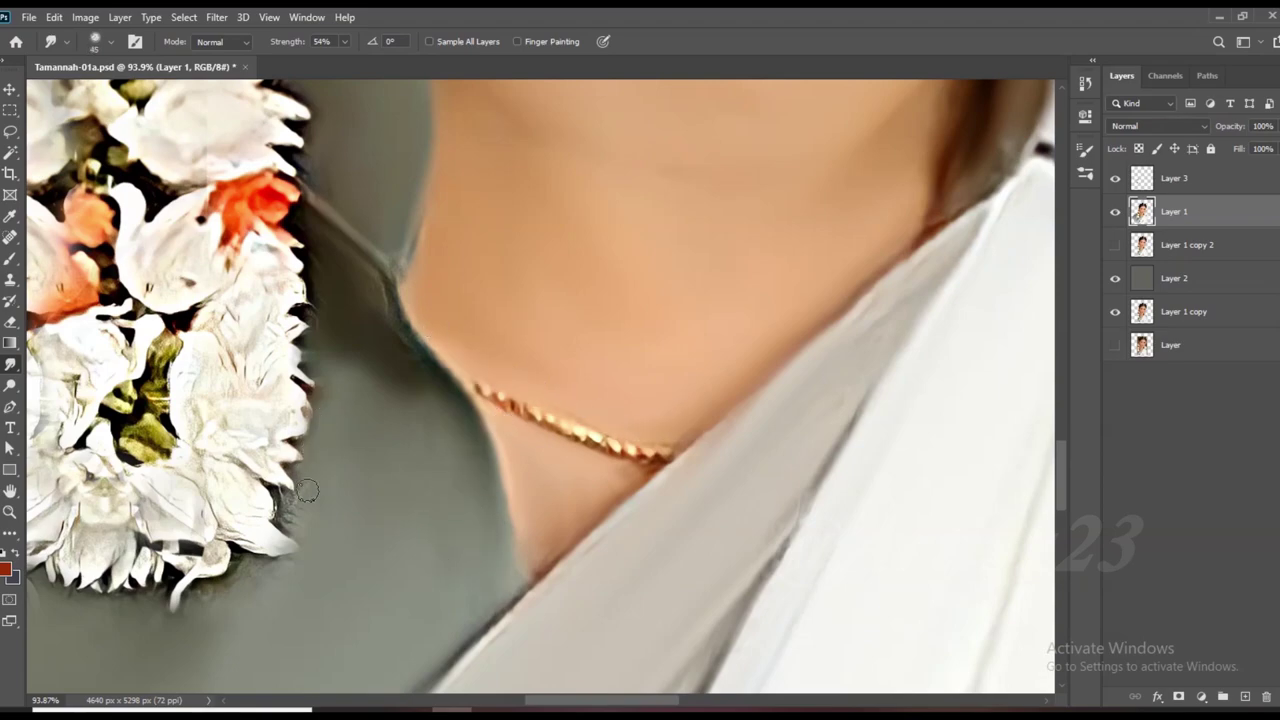
scroll(357, 534, "down", 3)
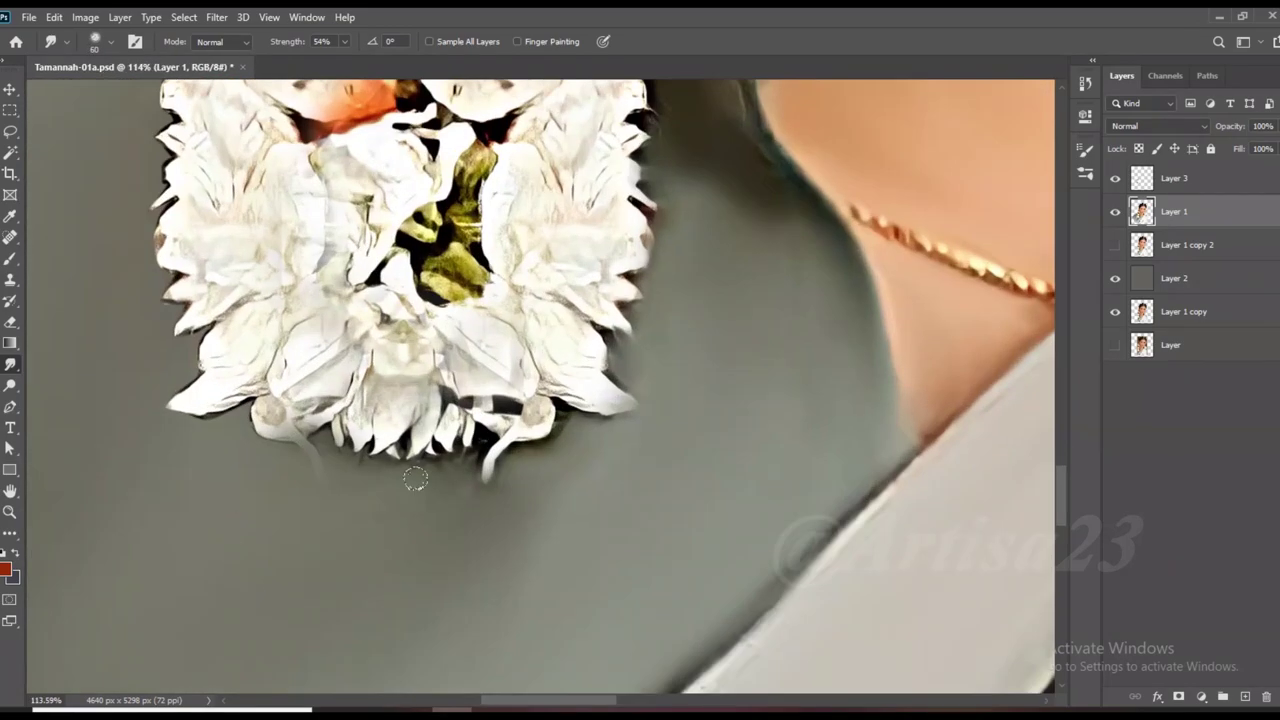
scroll(390, 506, "down", 3)
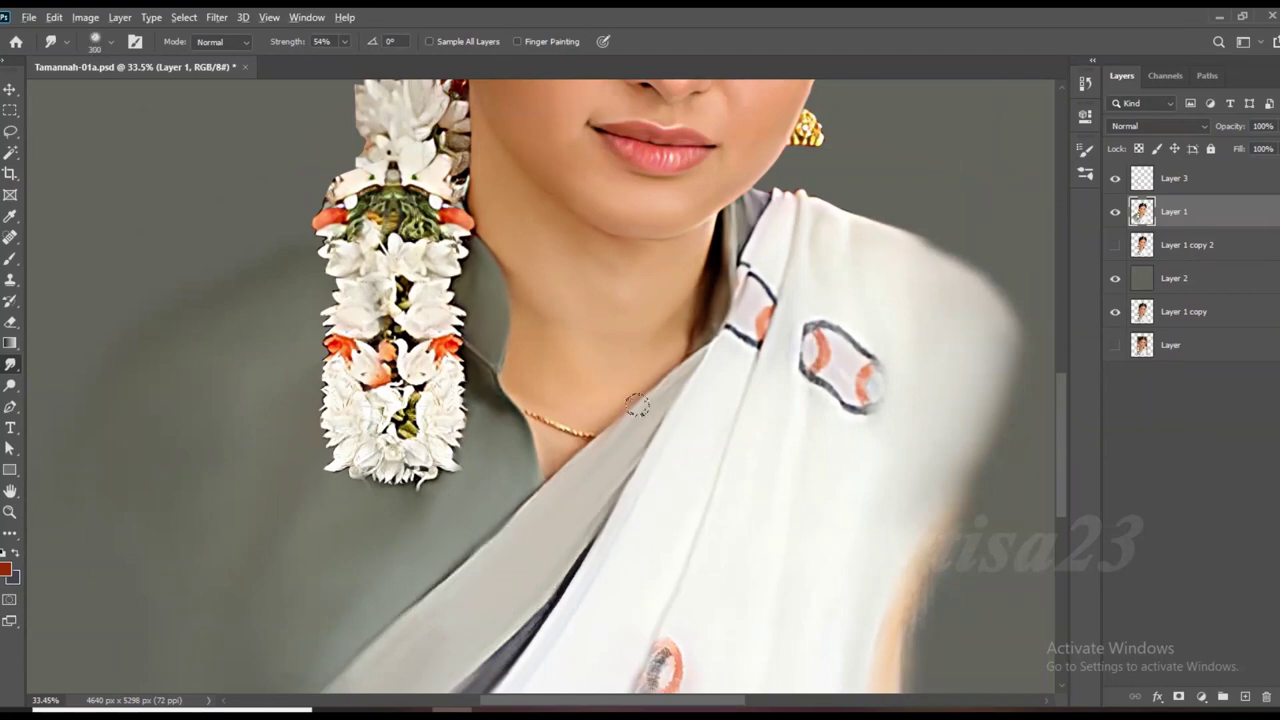
scroll(637, 405, "down", 2)
scroll(637, 405, "down", 2)
left_click_drag(885, 300, 840, 420)
left_click_drag(890, 335, 838, 358)
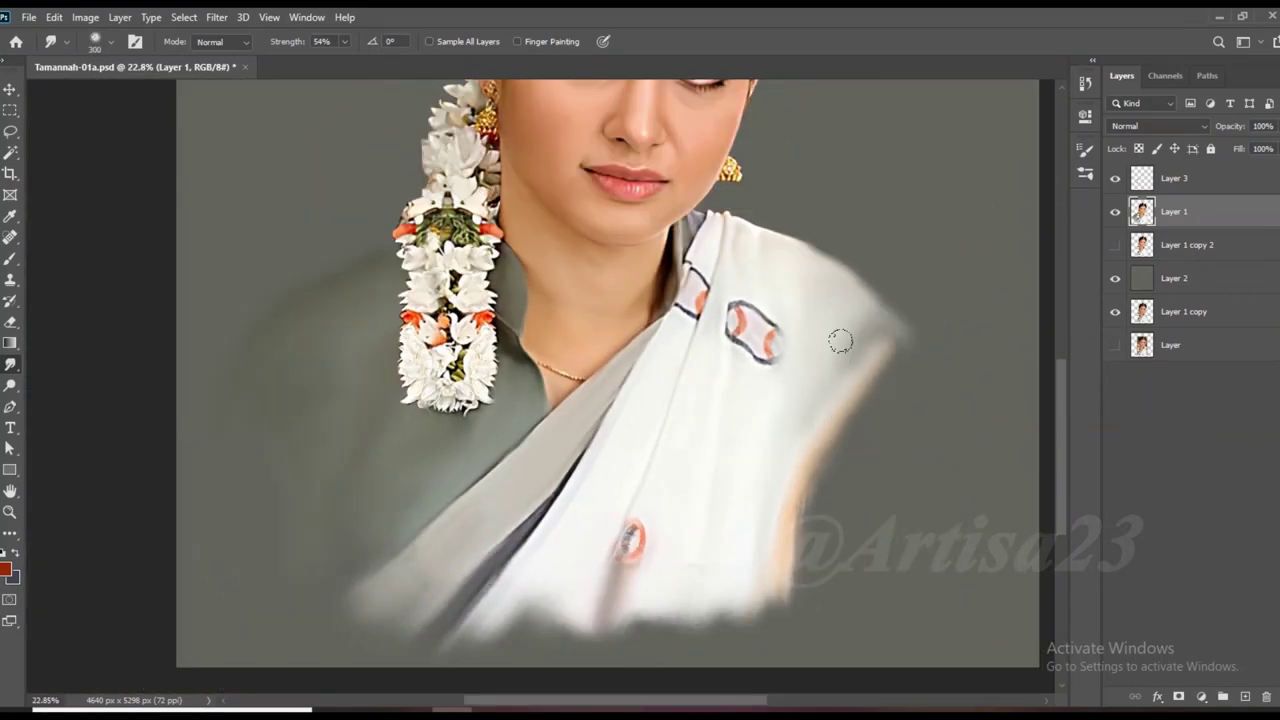
Save the document and fine-tune the smudge brush size.
scroll(850, 360, "down", 2)
scroll(766, 534, "up", 2)
scroll(780, 510, "down", 1)
key("ctrl+s")
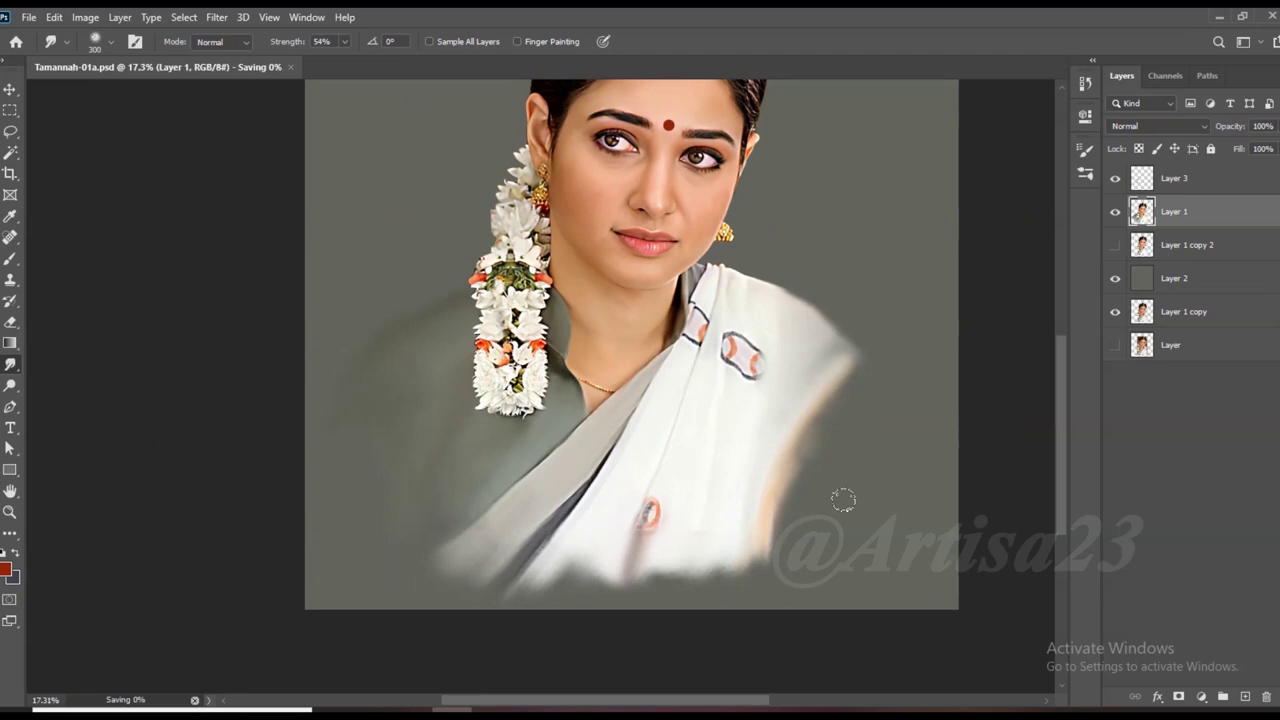
scroll(800, 495, "up", 2)
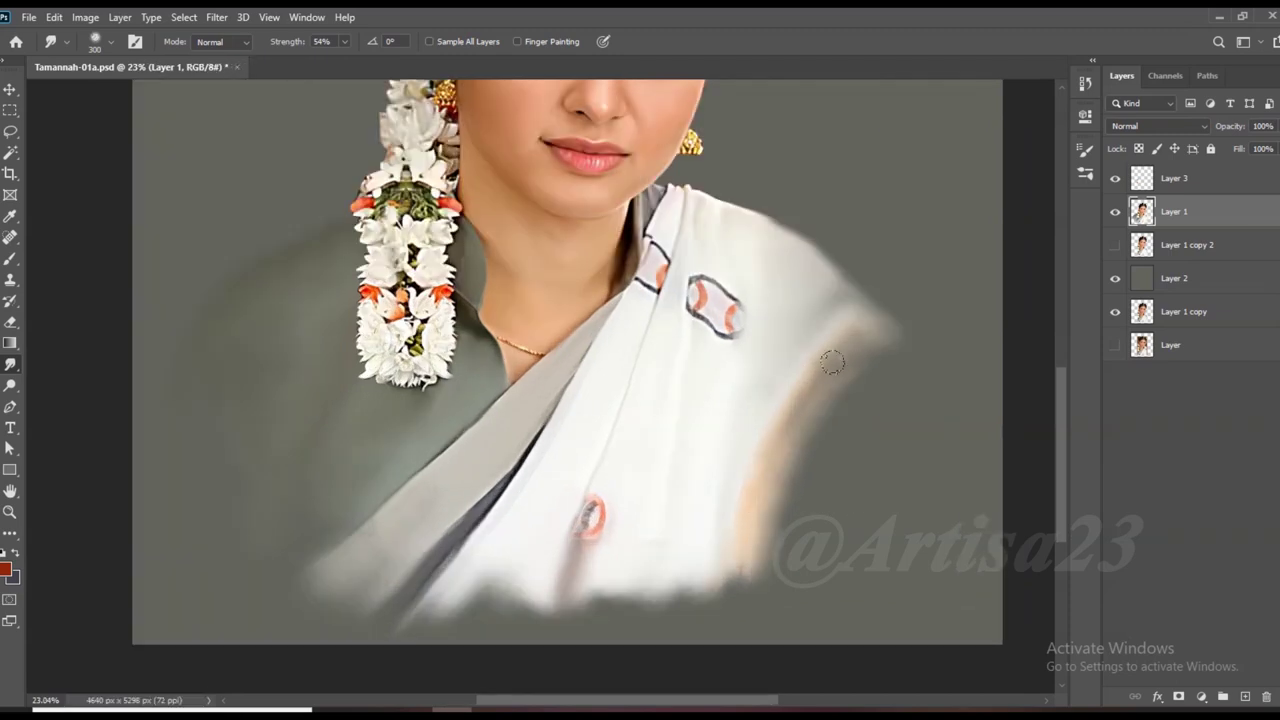
scroll(860, 340, "down", 2)
scroll(695, 390, "up", 2)
scroll(720, 440, "down", 1)
key("bracketright")
key("bracketright")
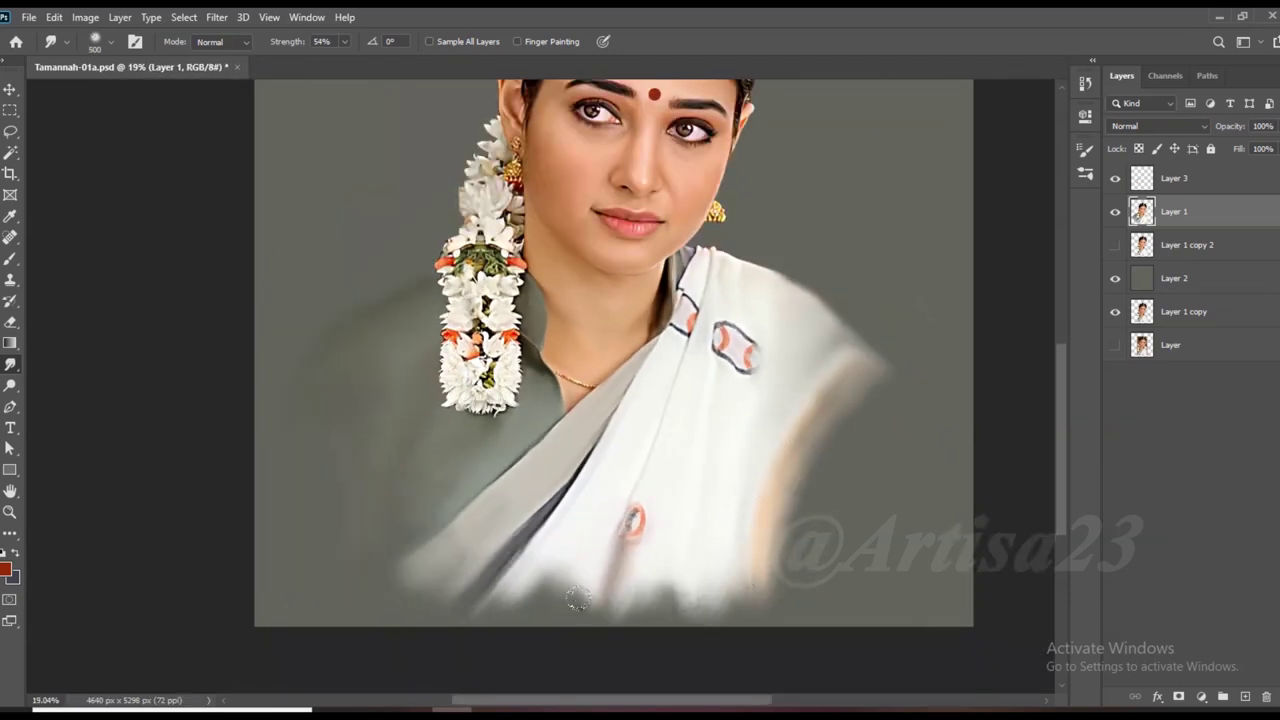
key("bracketleft")
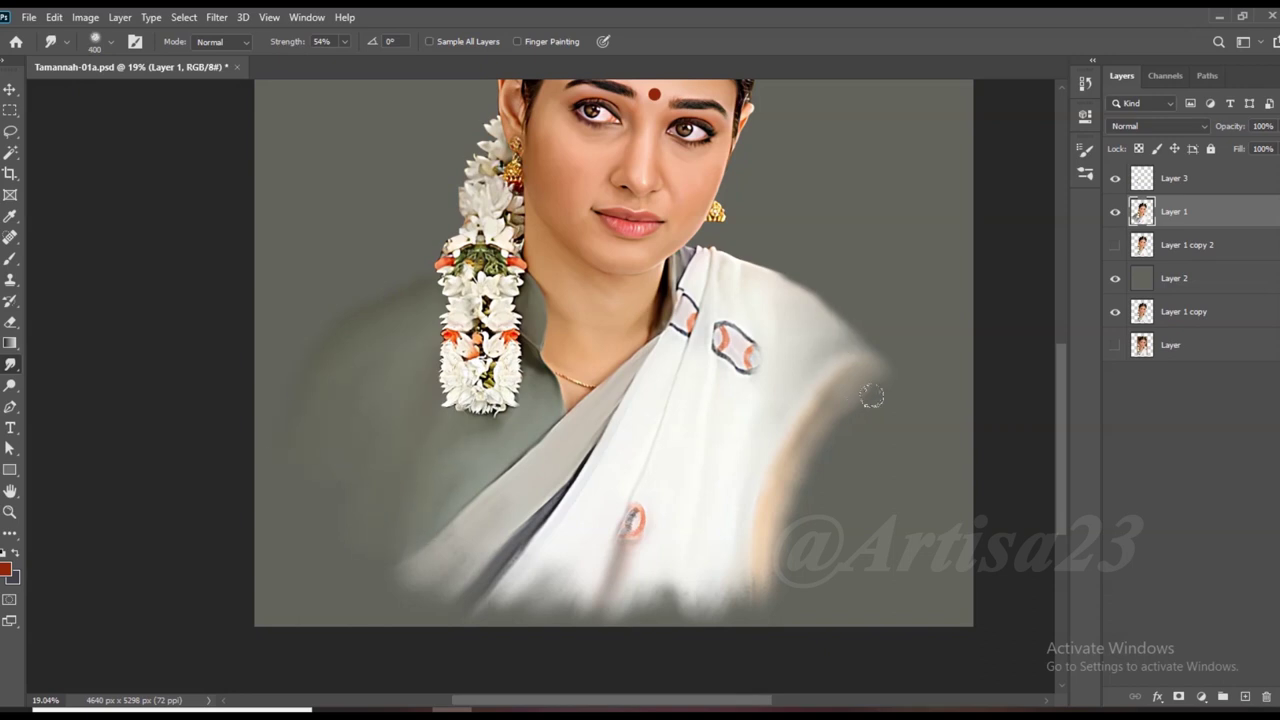
Paint sampled background-grey dabs by the sari edge and garland, then smear them in.
key("b")
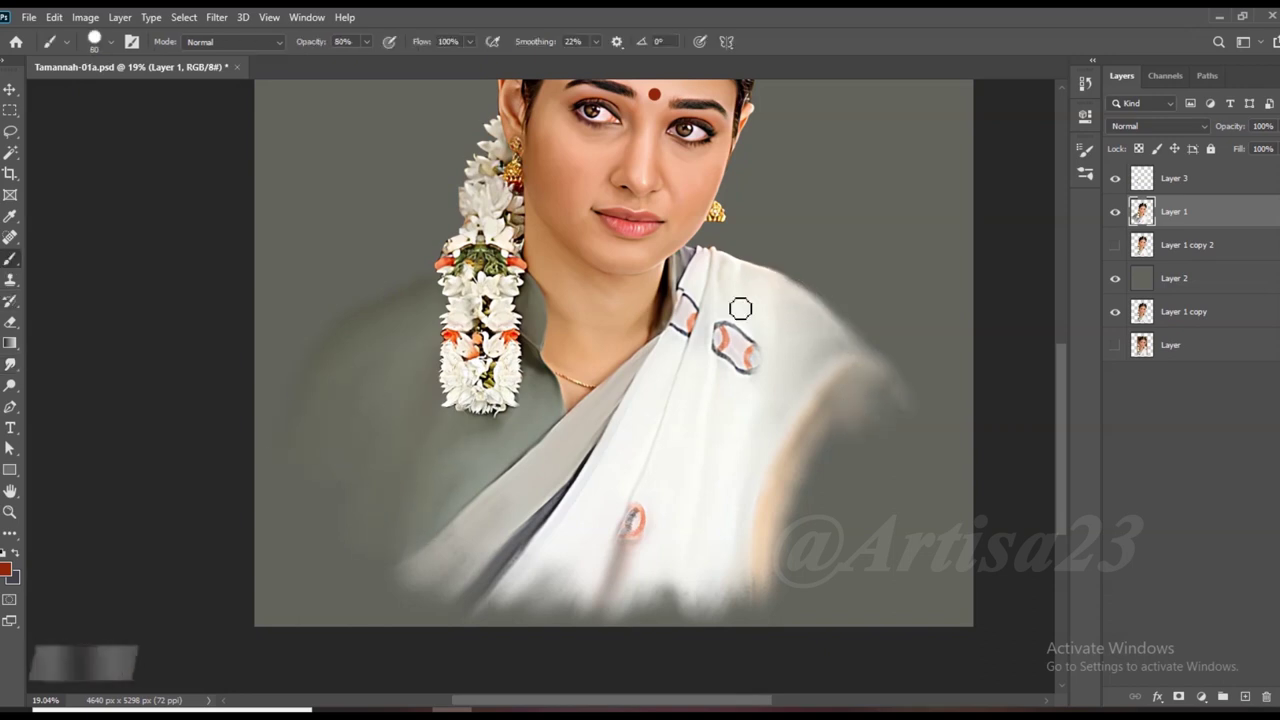
left_click(880, 432, "alt")
key("bracketright")
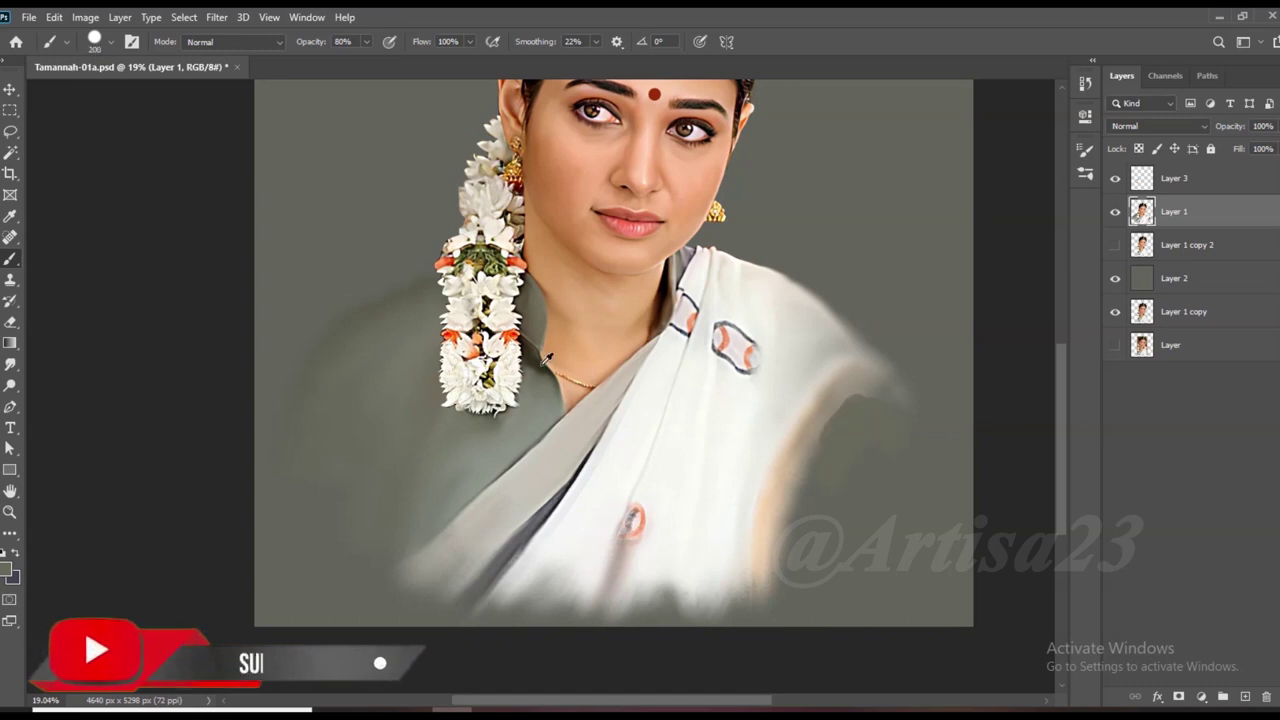
left_click_drag(830, 452, 866, 445)
mouse_move(370, 425)
left_mouse_down()
mouse_move(365, 480)
mouse_move(360, 400)
left_mouse_up()
key("r")
mouse_move(850, 440)
left_mouse_down()
mouse_move(863, 478)
mouse_move(829, 457)
mouse_move(860, 457)
mouse_move(854, 414)
mouse_move(820, 450)
left_mouse_up()
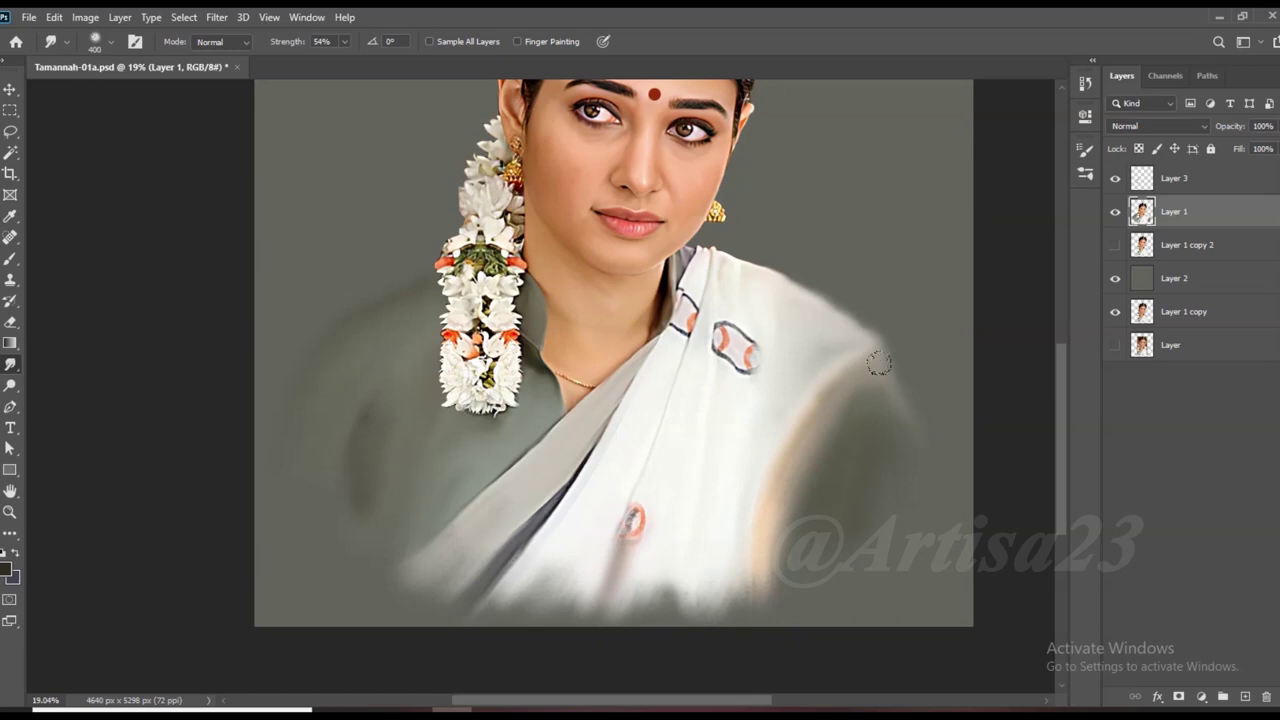
Blend the grey shading along the sari's right edge and bottom fringe.
mouse_move(788, 460)
left_mouse_down()
mouse_move(783, 486)
mouse_move(505, 600)
left_mouse_up()
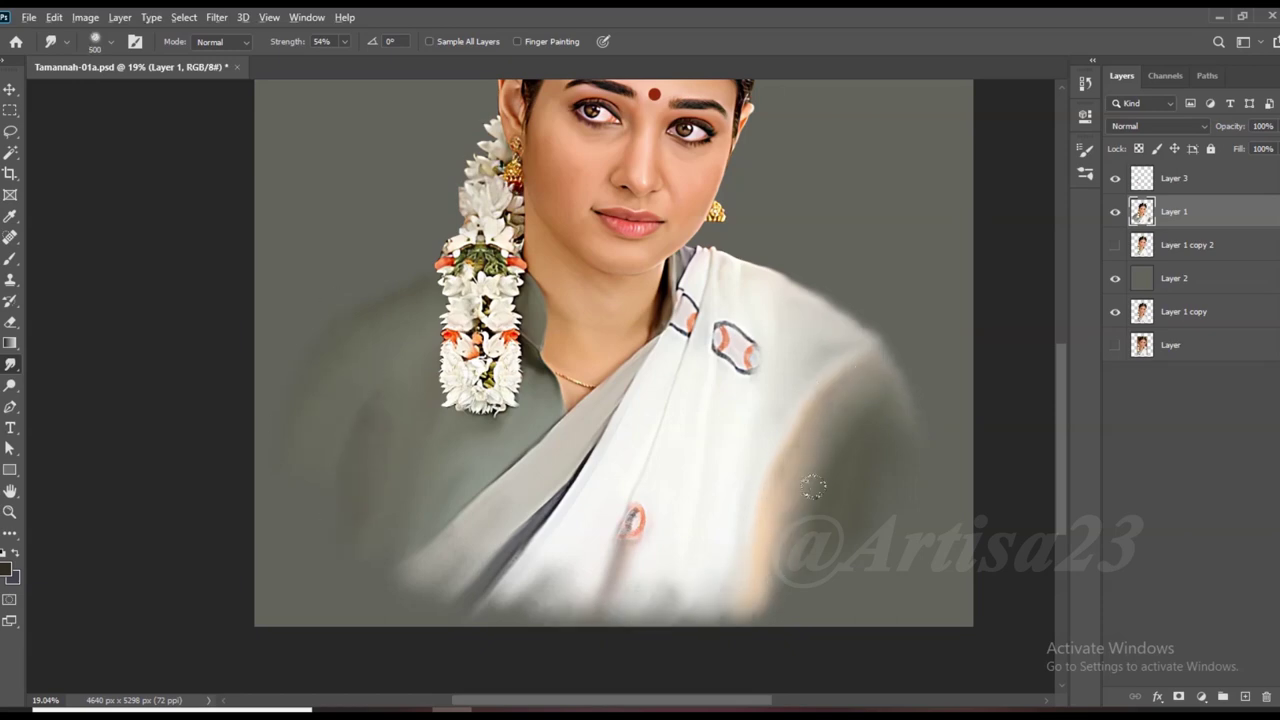
scroll(813, 487, "down", 1)
scroll(706, 420, "up", 2)
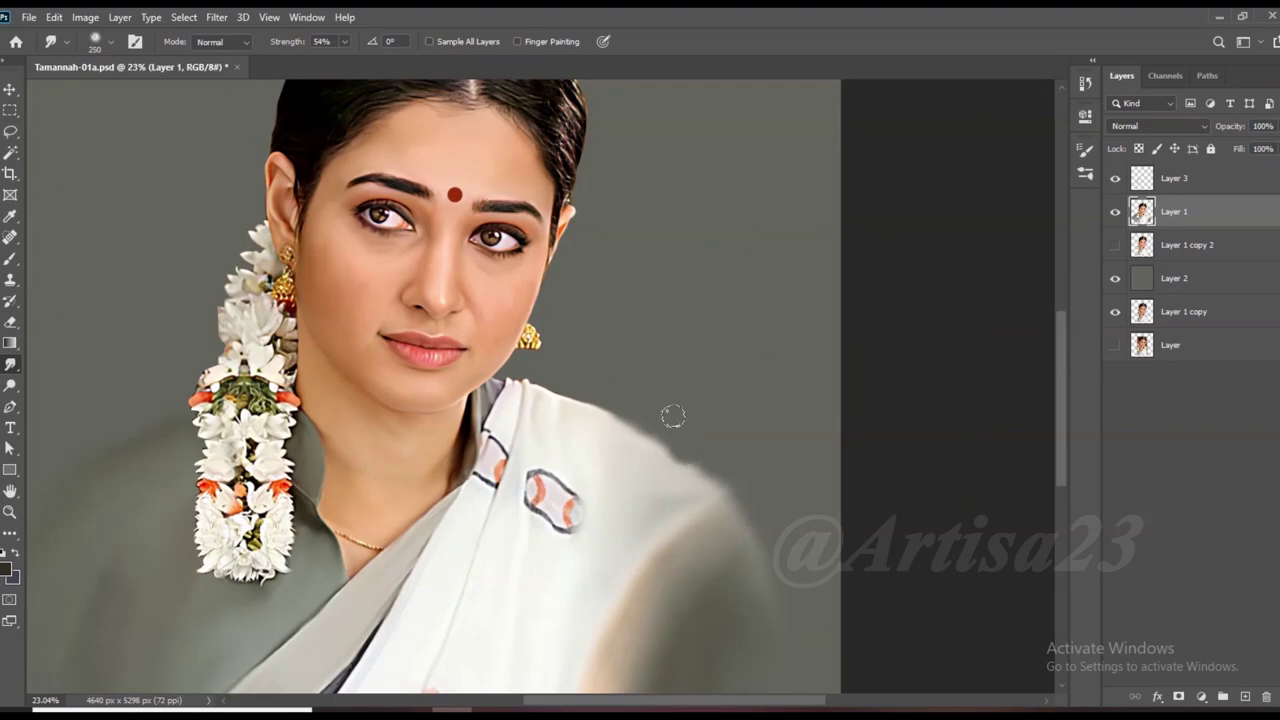
scroll(765, 542, "down", 1)
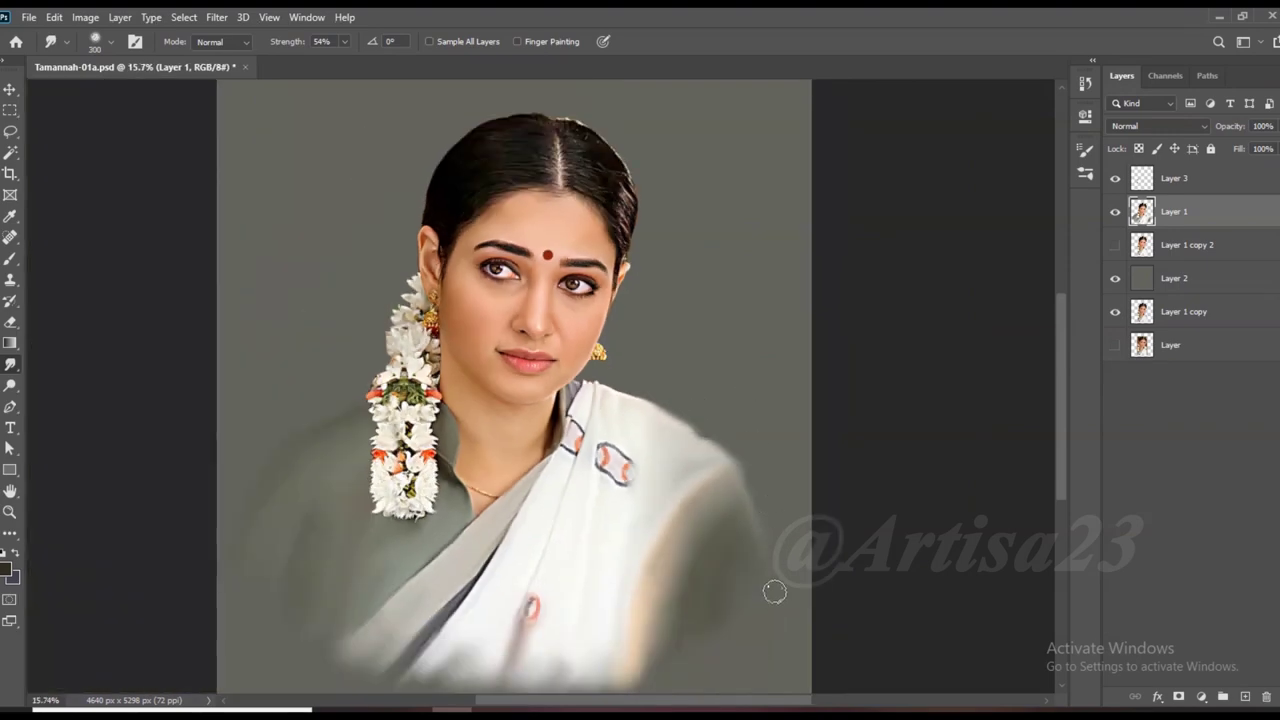
scroll(397, 541, "up", 1)
scroll(614, 396, "up", 2)
scroll(700, 380, "up", 1)
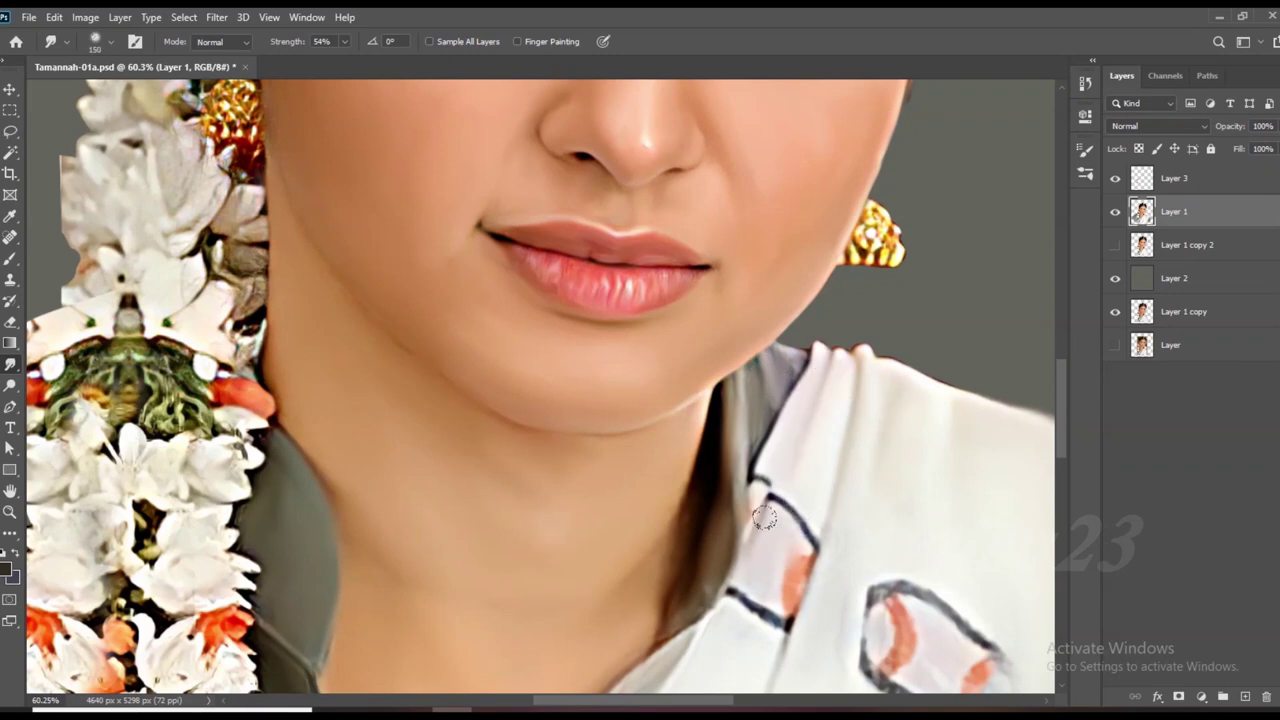
Zoom in on the neck and sari edge to check the blend, adjusting brush size.
key("bracketright")
scroll(710, 355, "down", 2)
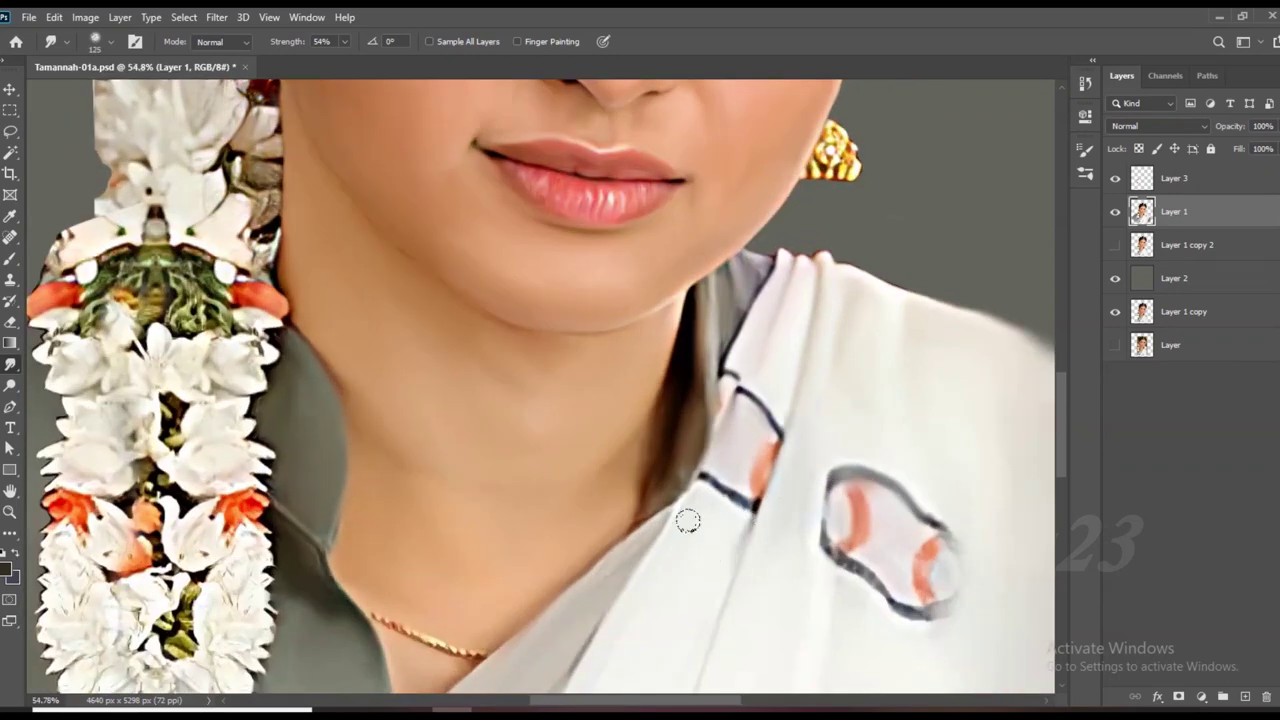
scroll(711, 281, "up", 3)
key("bracketleft")
key("bracketleft")
key("bracketleft")
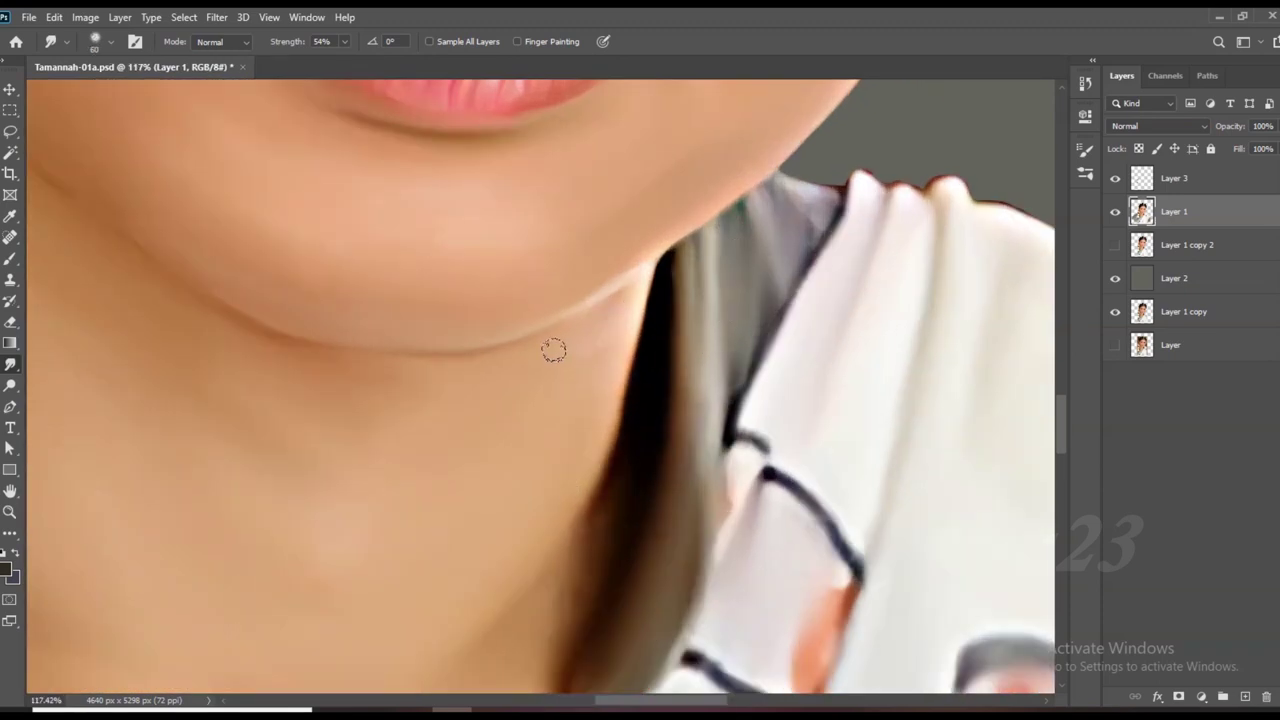
scroll(660, 318, "down", 2)
scroll(770, 265, "up", 3)
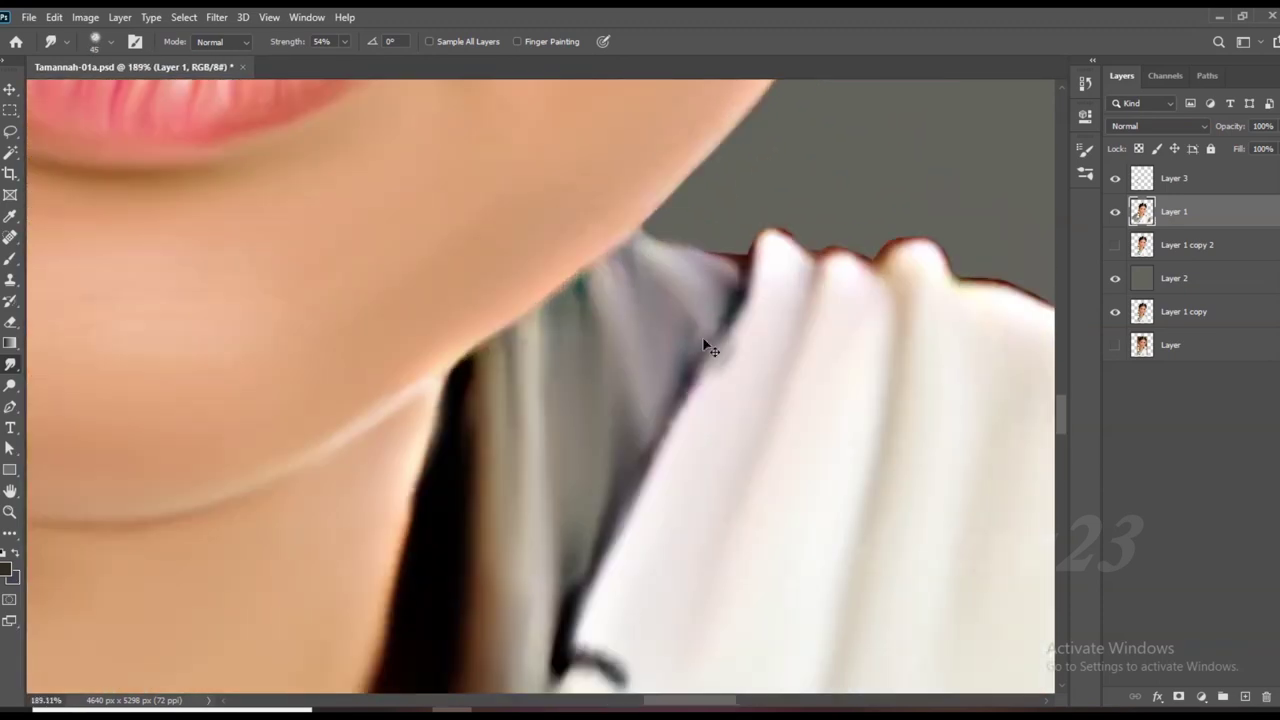
scroll(575, 330, "down", 1)
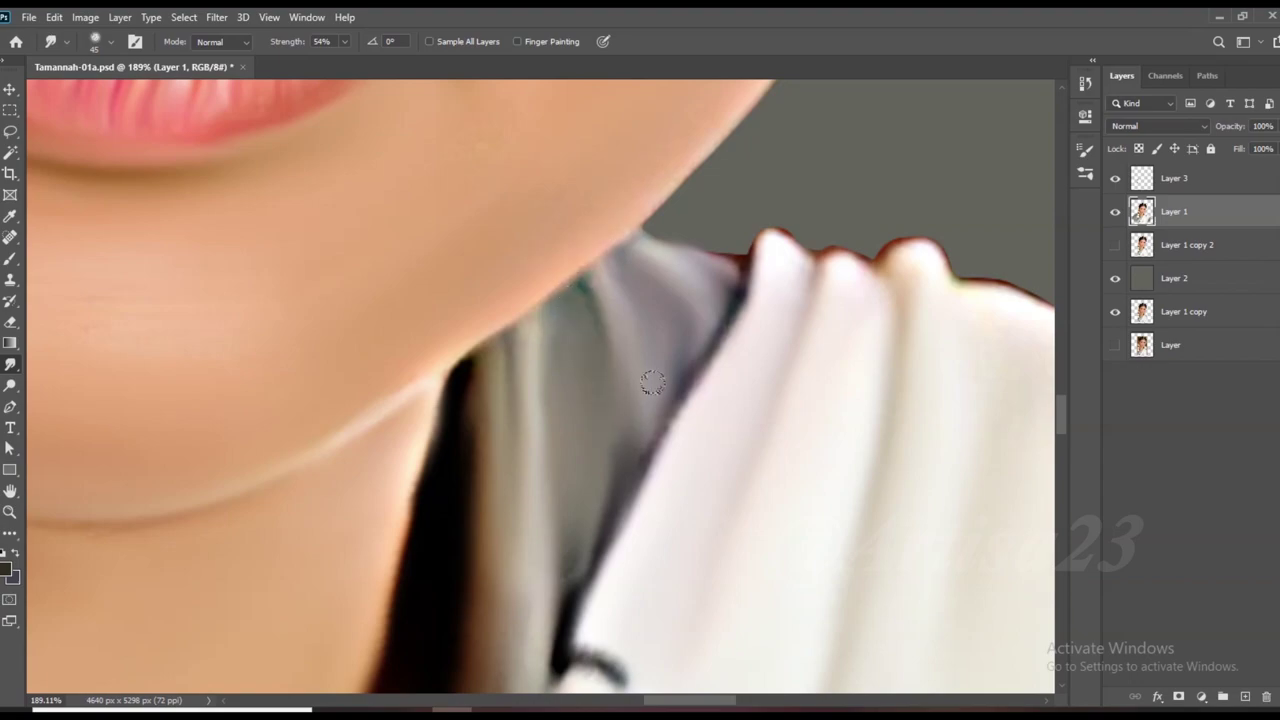
scroll(650, 386, "down", 2)
scroll(703, 423, "down", 1)
Save the document and select Layer 1 and Layer 3 for merging.
key("ctrl+s")
scroll(546, 529, "up", 3)
scroll(535, 430, "up", 2)
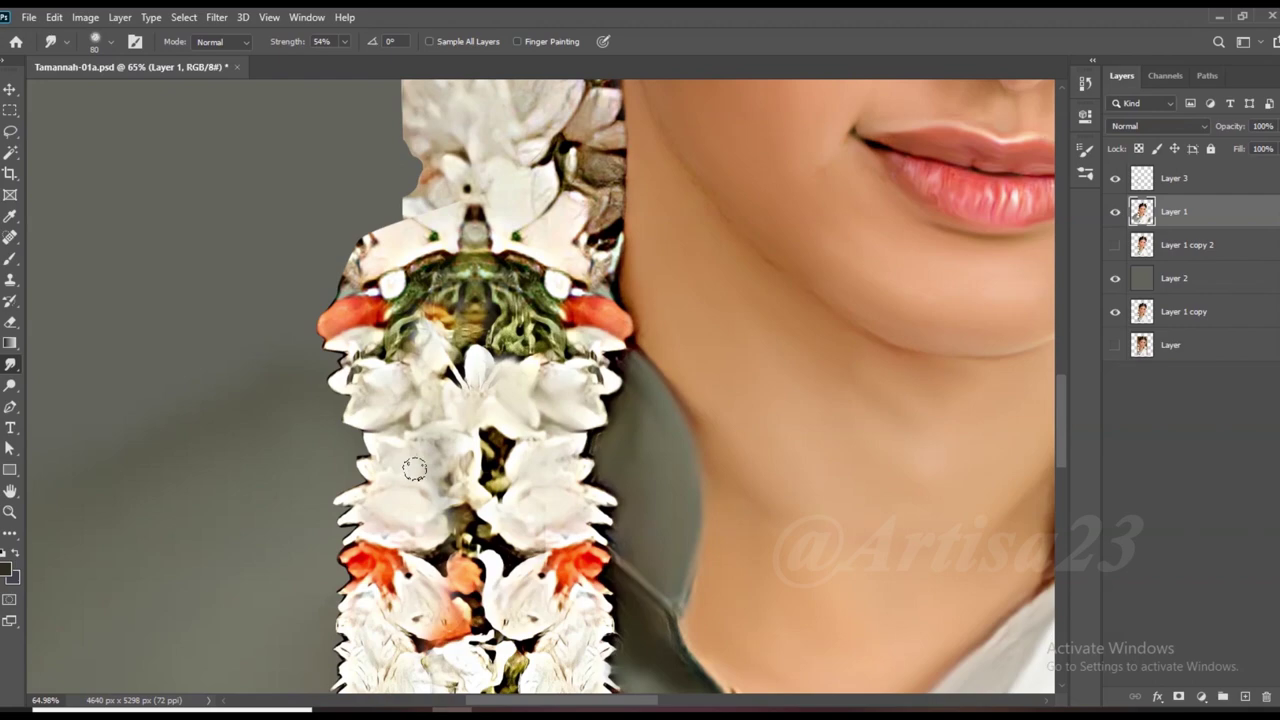
scroll(1040, 300, "down", 2)
left_click(1174, 178, "ctrl")
right_click(1180, 190)
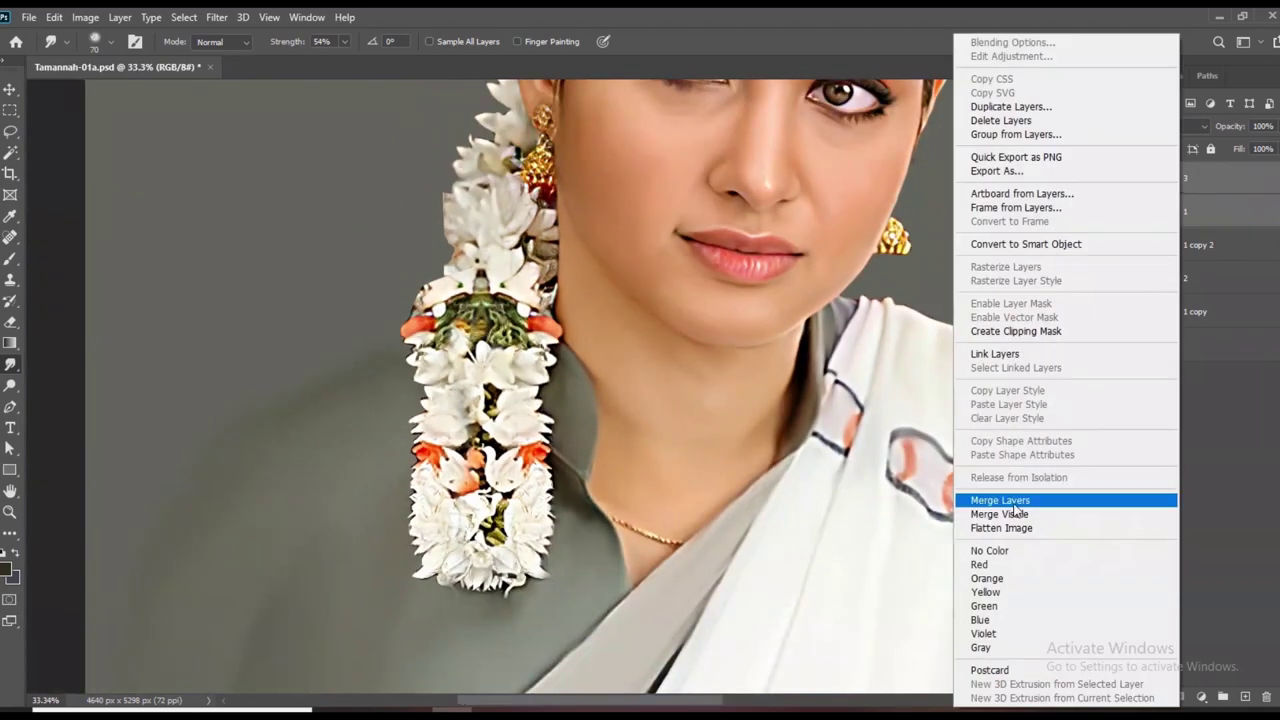
Merge Layer 1 into Layer 3.
left_click(1000, 497)
scroll(457, 514, "up", 1)
scroll(432, 545, "up", 2)
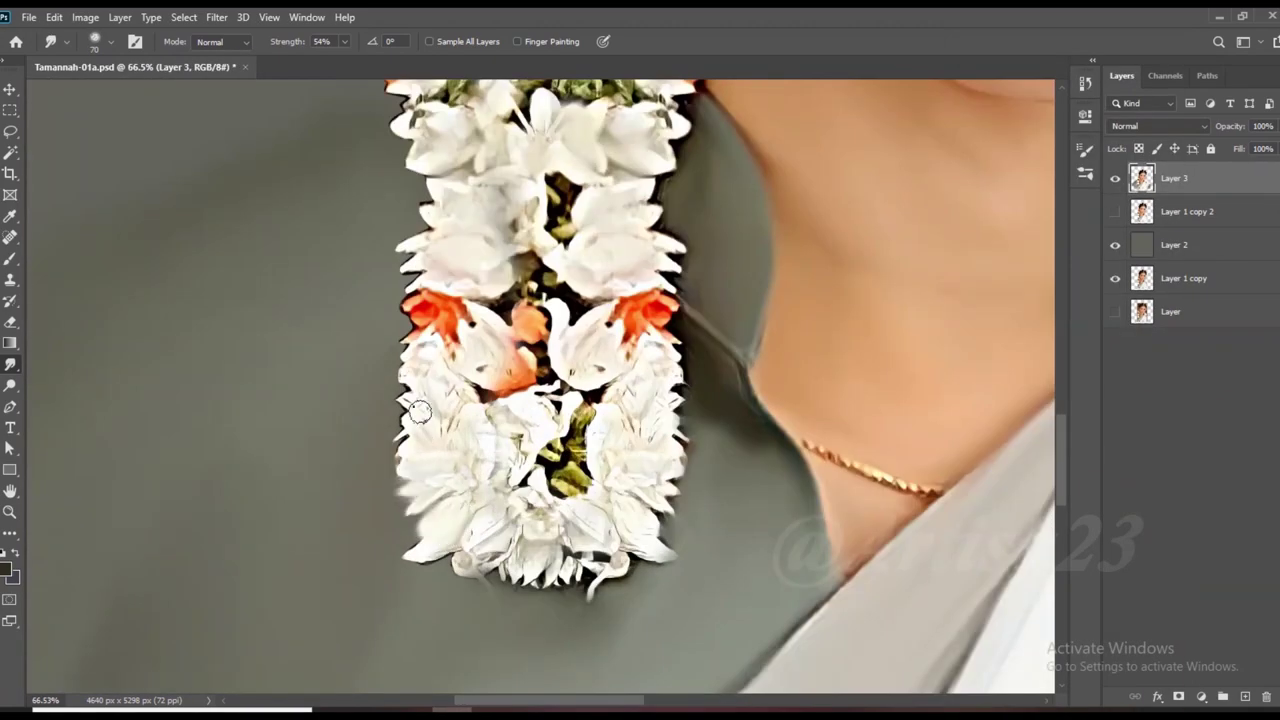
Smudge the garland's bottom petals smoother.
mouse_move(597, 567)
left_mouse_down()
mouse_move(549, 502)
mouse_move(540, 400)
left_mouse_up()
scroll(626, 457, "up", 2)
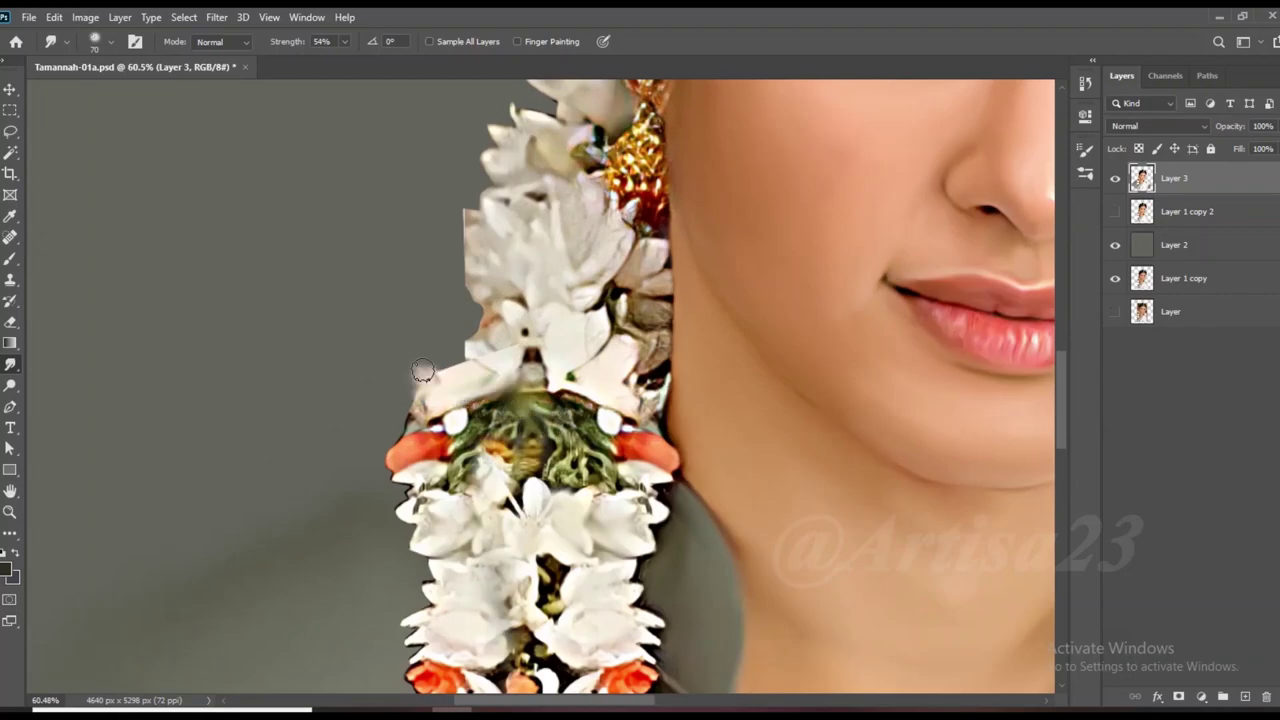
scroll(457, 203, "down", 3)
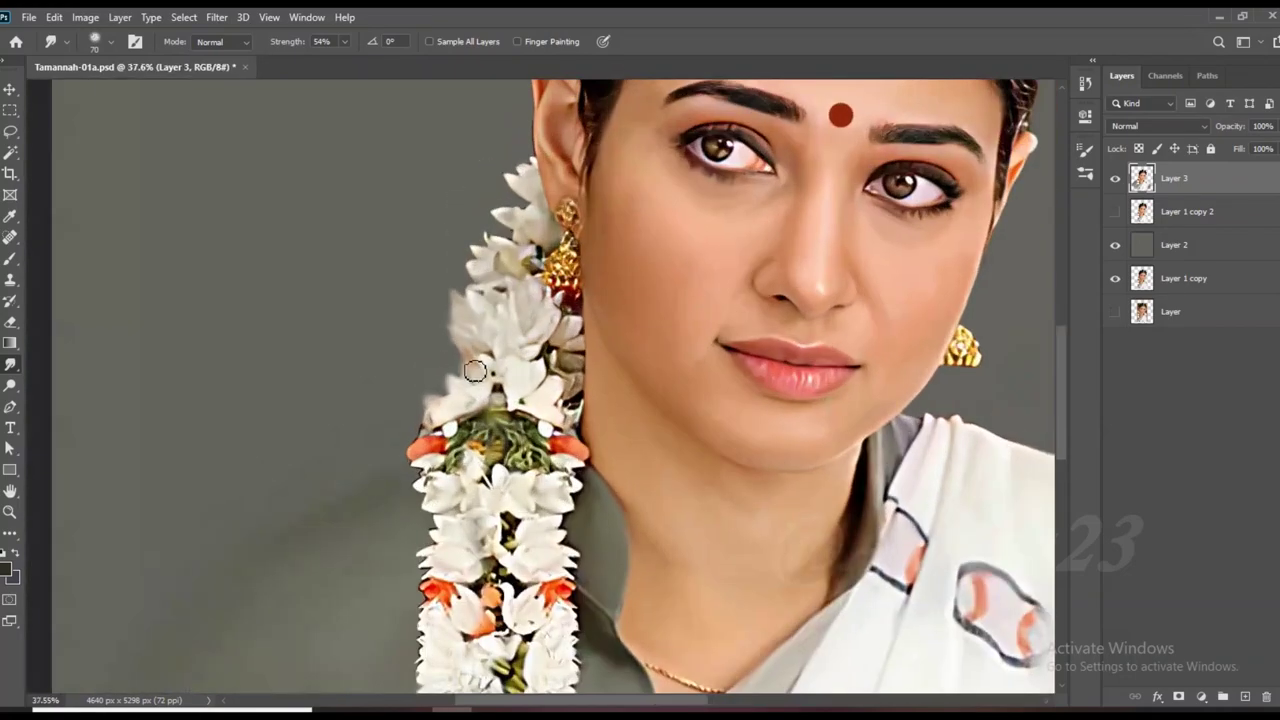
scroll(440, 372, "up", 2)
scroll(405, 472, "down", 5)
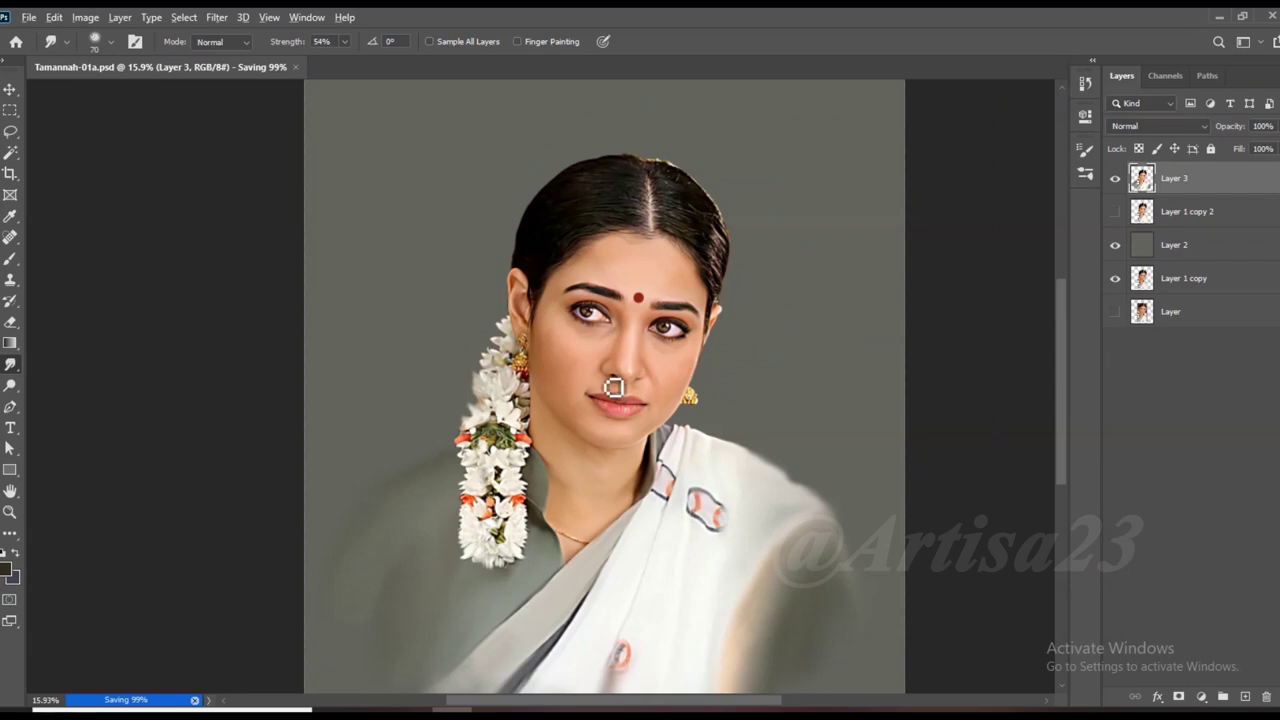
scroll(660, 417, "down", 1)
scroll(574, 202, "up", 4)
scroll(574, 202, "down", 3)
scroll(504, 292, "up", 5)
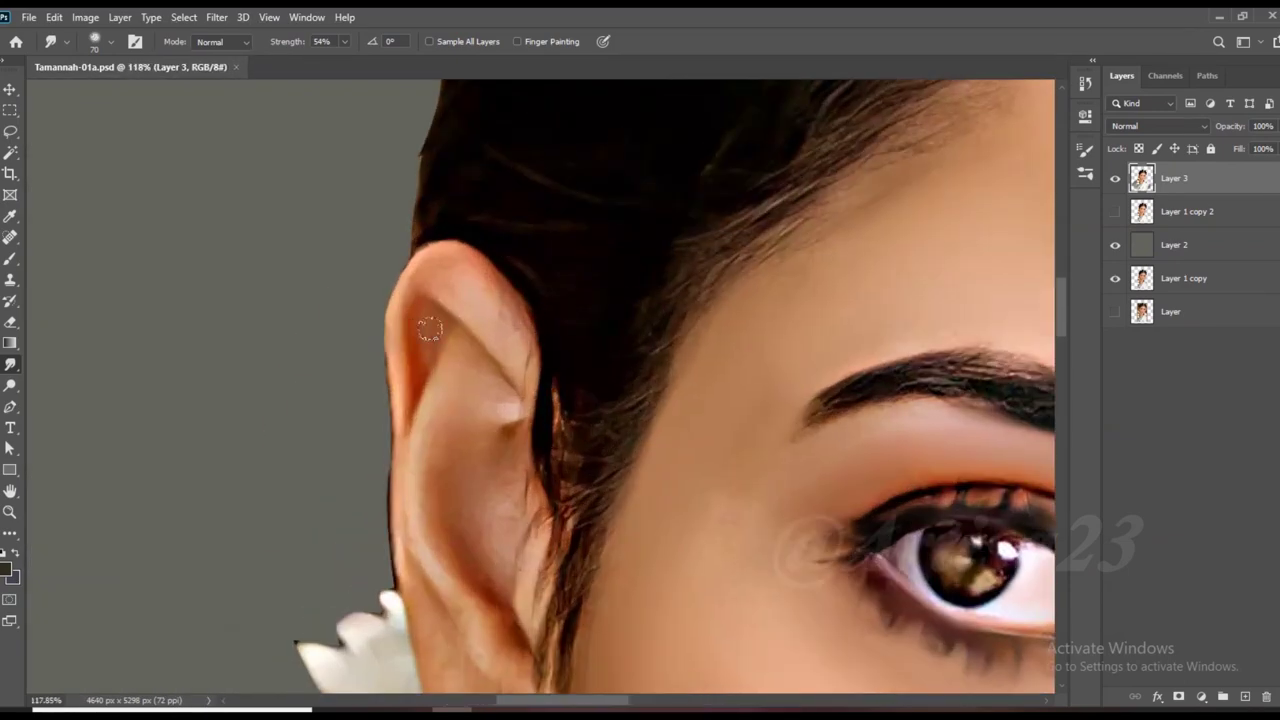
scroll(488, 315, "up", 2)
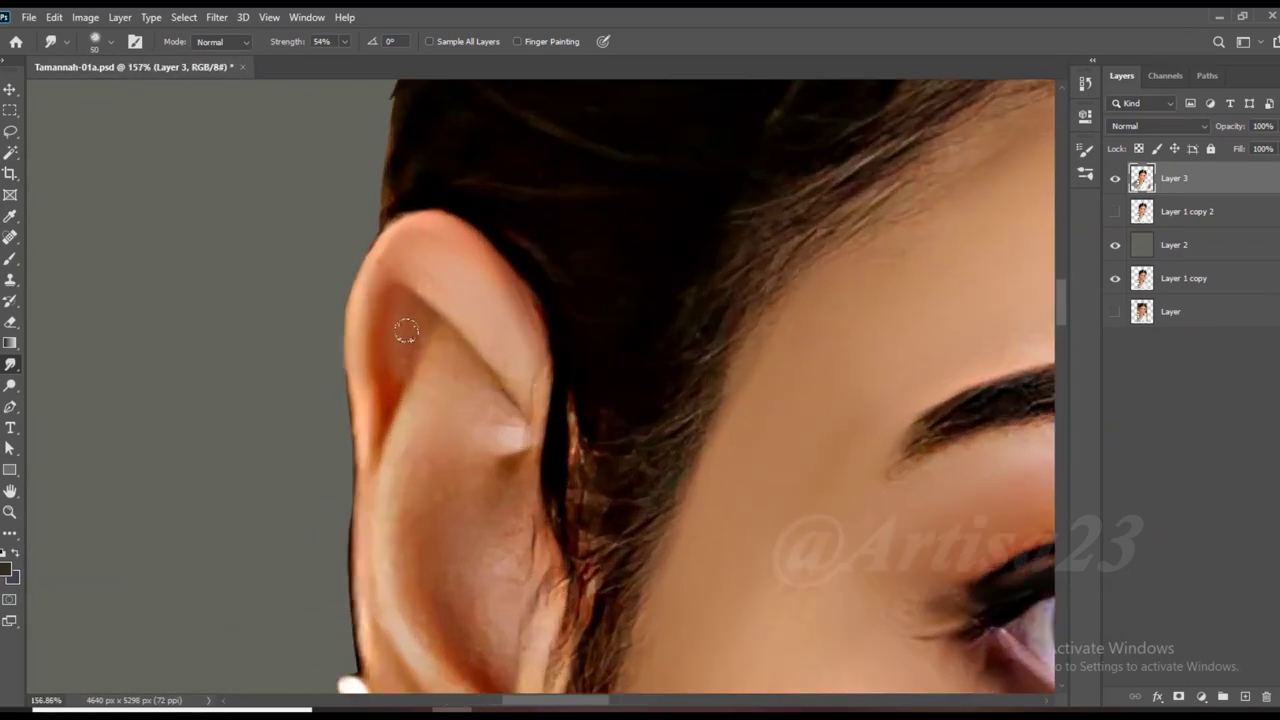
Smooth the ear's inner fold and highlight with a progressively smaller smudge brush.
key("bracketleft")
mouse_move(404, 354)
left_mouse_down()
mouse_move(420, 480)
mouse_move(528, 443)
mouse_move(510, 560)
left_mouse_up()
left_click_drag(540, 520, 528, 443)
key("bracketleft")
scroll(528, 443, "down", 1)
left_click_drag(450, 355, 418, 464)
left_click_drag(448, 607, 426, 494)
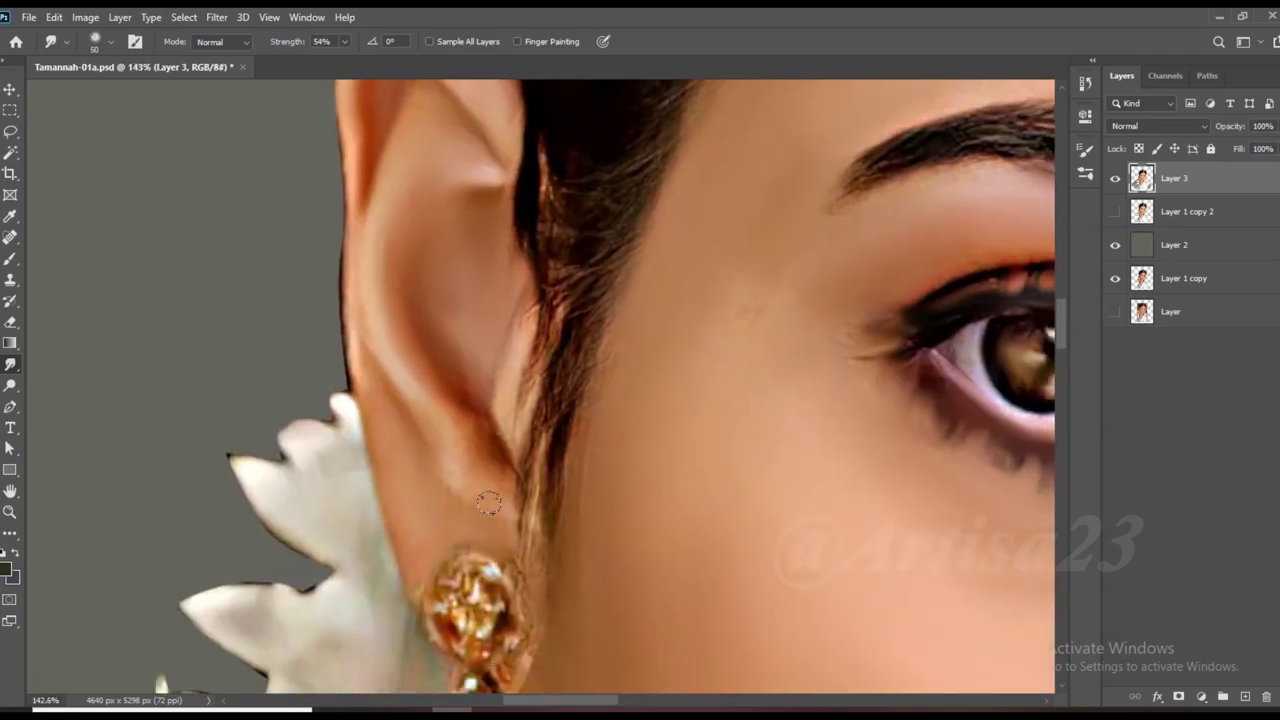
Review the ear and earring area, then save the document.
scroll(511, 488, "down", 2)
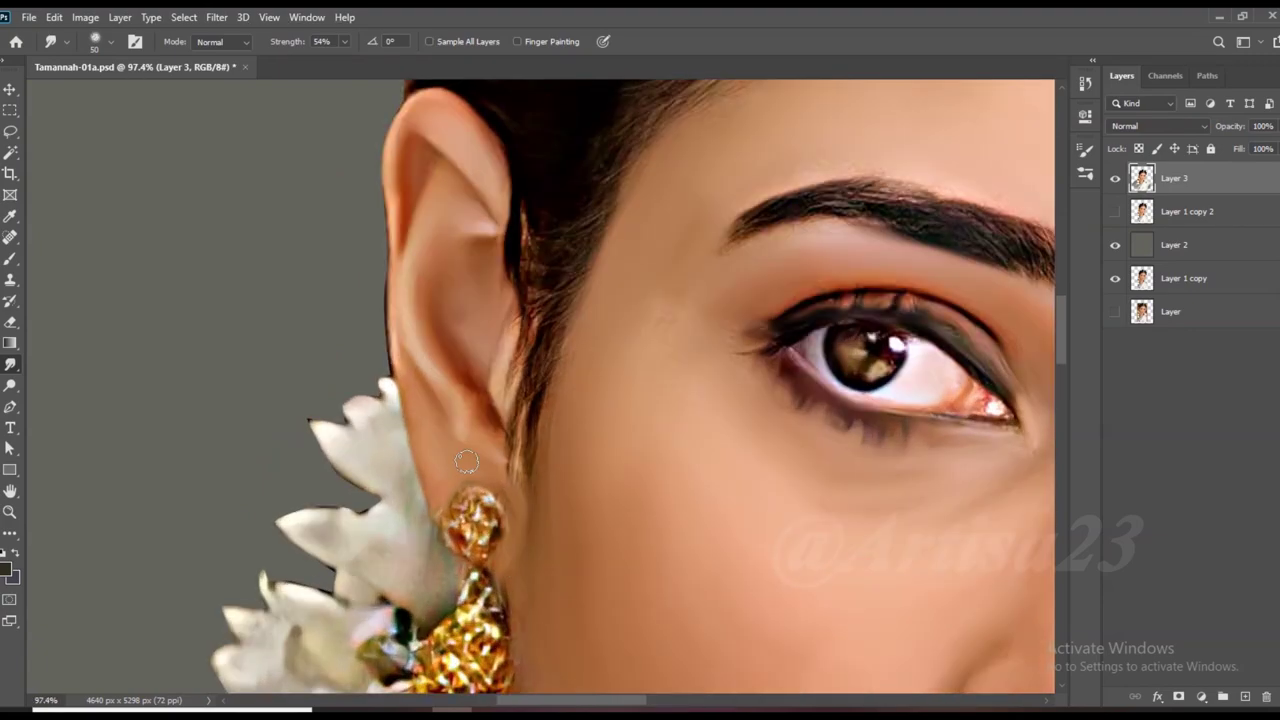
scroll(380, 531, "down", 3)
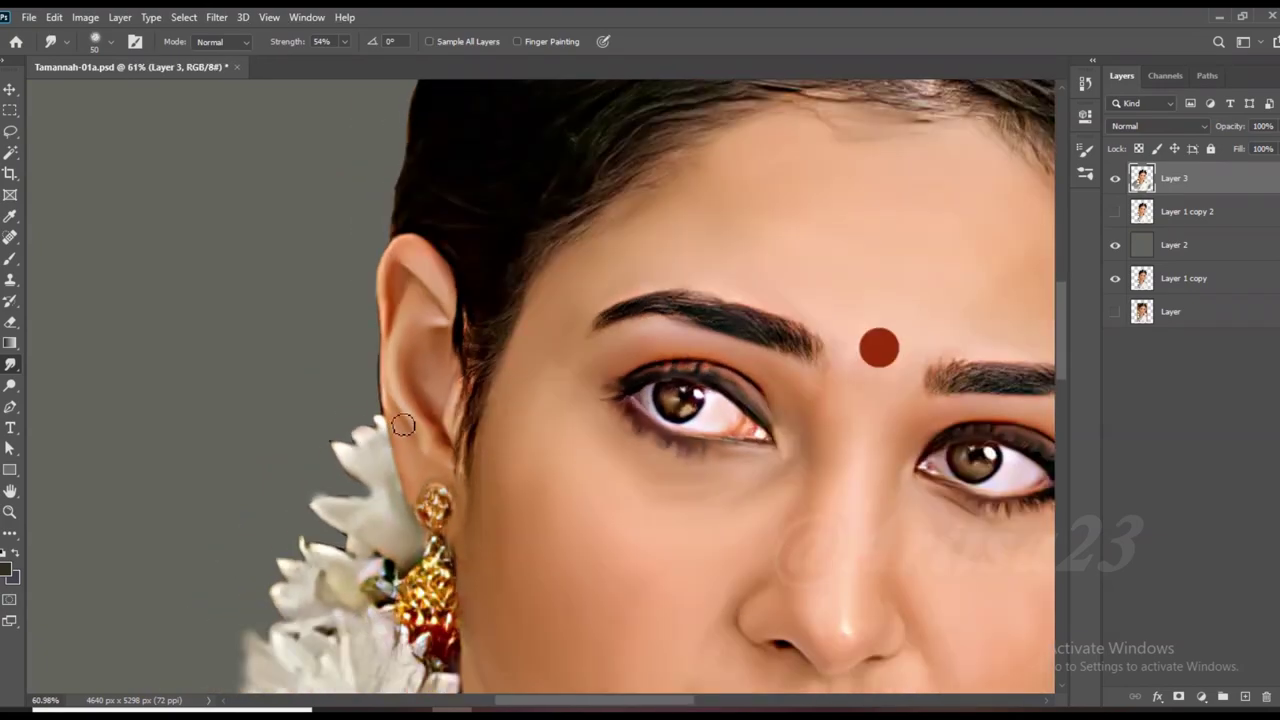
scroll(440, 460, "up", 4)
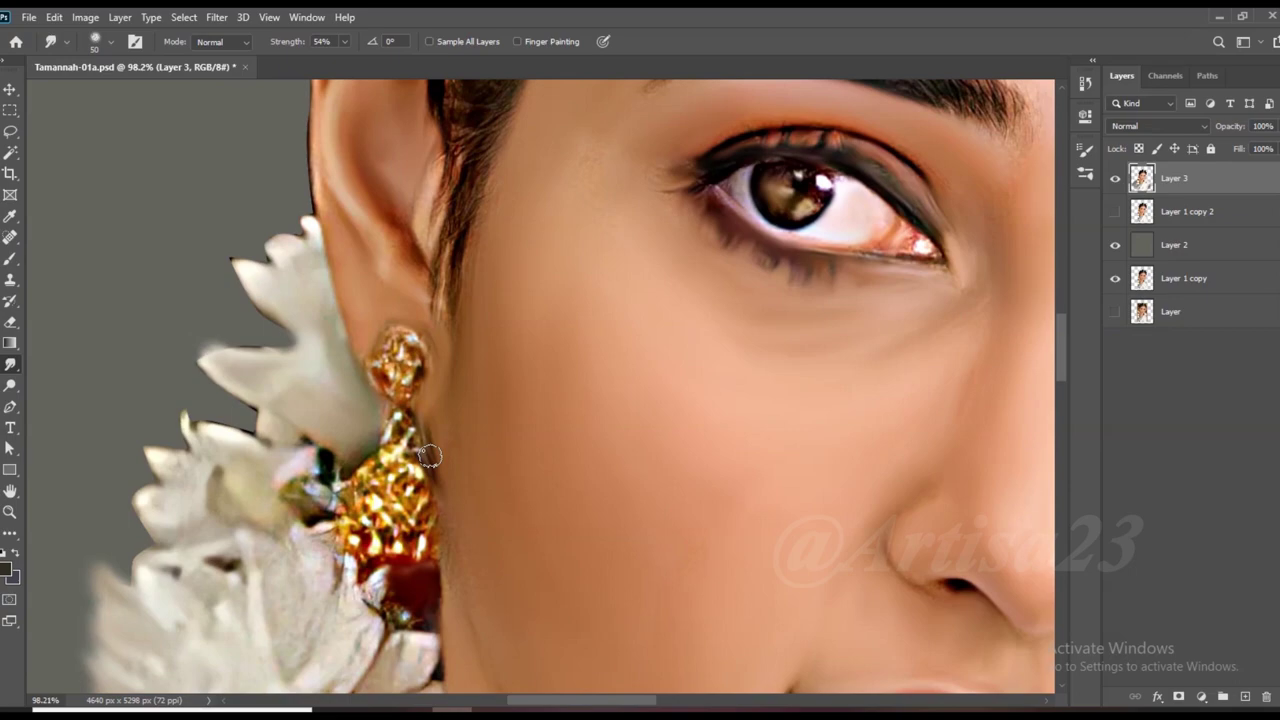
scroll(397, 428, "down", 4)
scroll(506, 400, "up", 1)
scroll(506, 400, "down", 4)
key("ctrl+s")
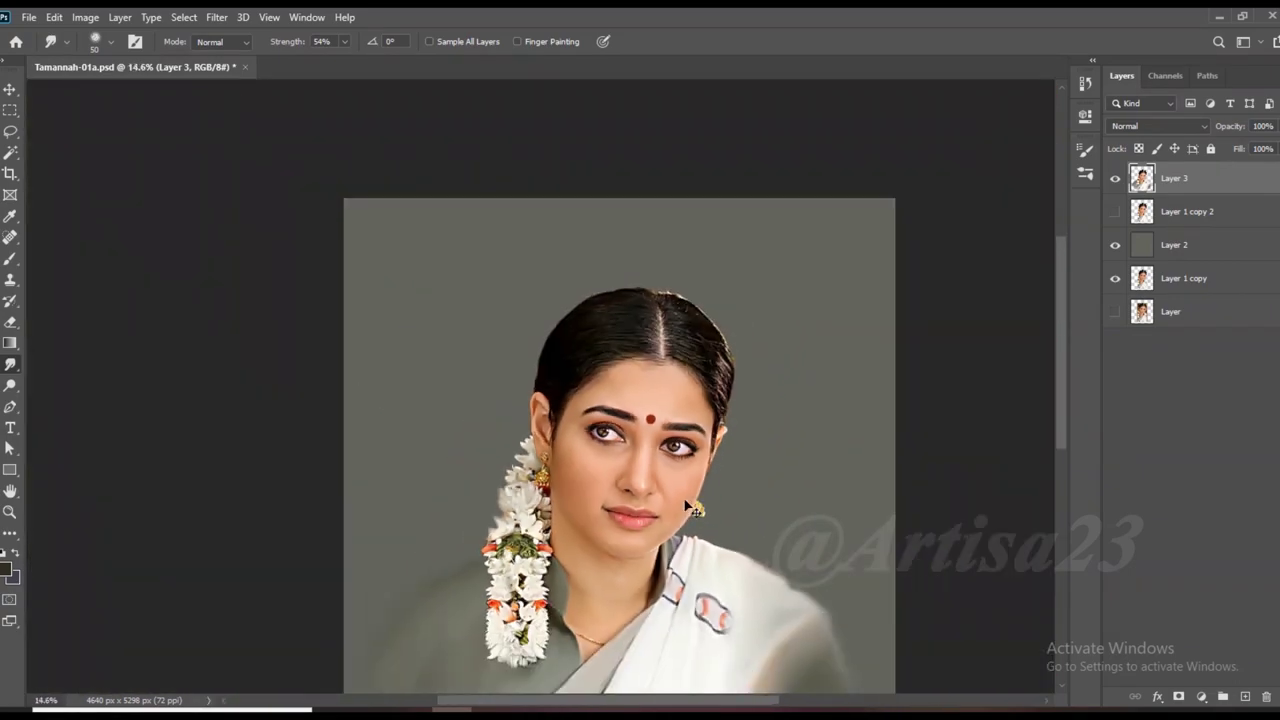
Smudge hair strands beside the parting and rightward across the crown with a larger brush.
scroll(653, 482, "up", 4)
scroll(655, 314, "up", 2)
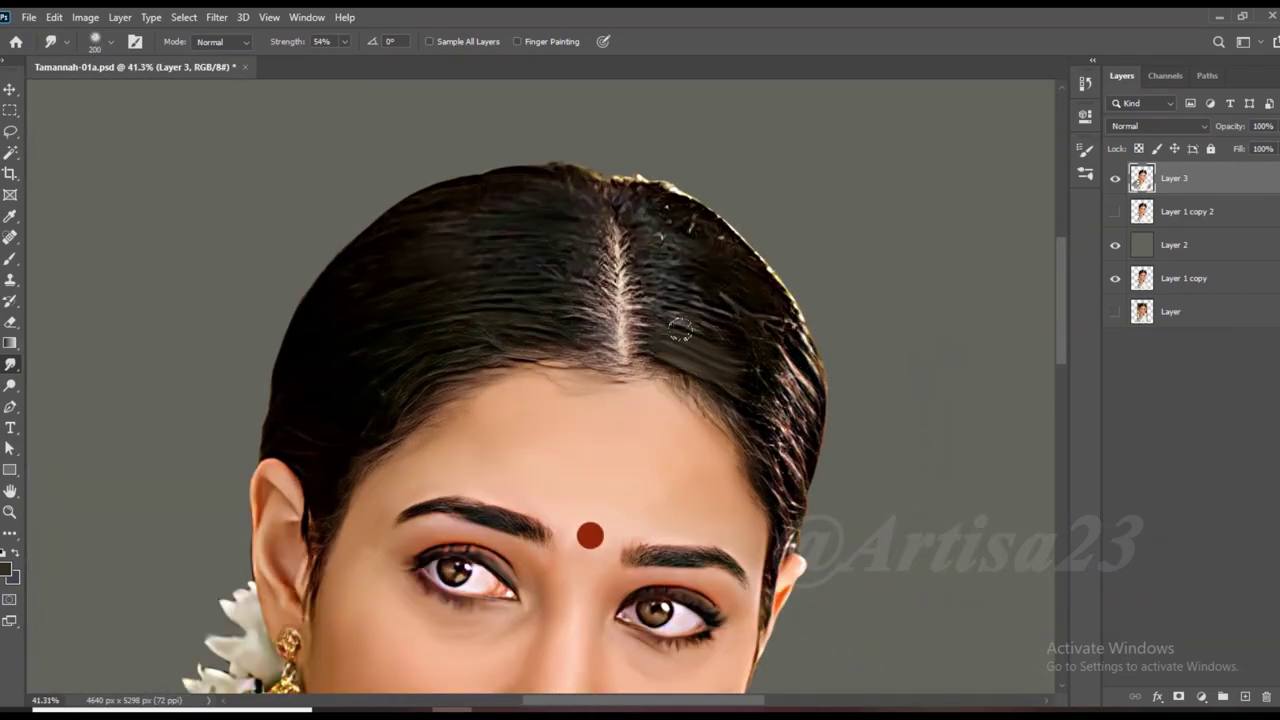
scroll(715, 320, "up", 4)
mouse_move(565, 365)
left_mouse_down()
mouse_move(585, 160)
mouse_move(740, 260)
left_mouse_up()
key("bracketright")
key("bracketright")
left_click_drag(595, 250, 760, 340)
left_click_drag(600, 340, 790, 440)
With a progressively smaller brush, smudge the right-side hair toward its edge and the forehead.
key("bracketleft")
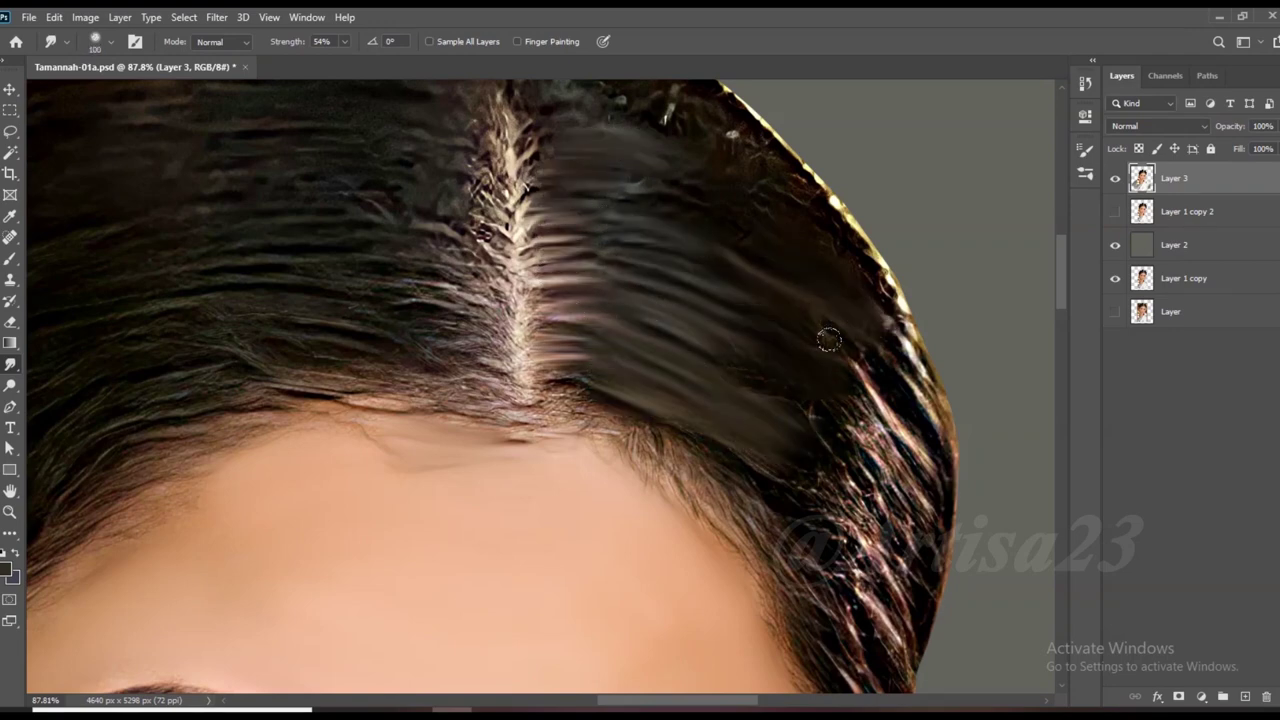
left_click_drag(740, 260, 920, 400)
mouse_move(800, 400)
left_mouse_down()
mouse_move(904, 463)
mouse_move(840, 610)
left_mouse_up()
key("bracketleft")
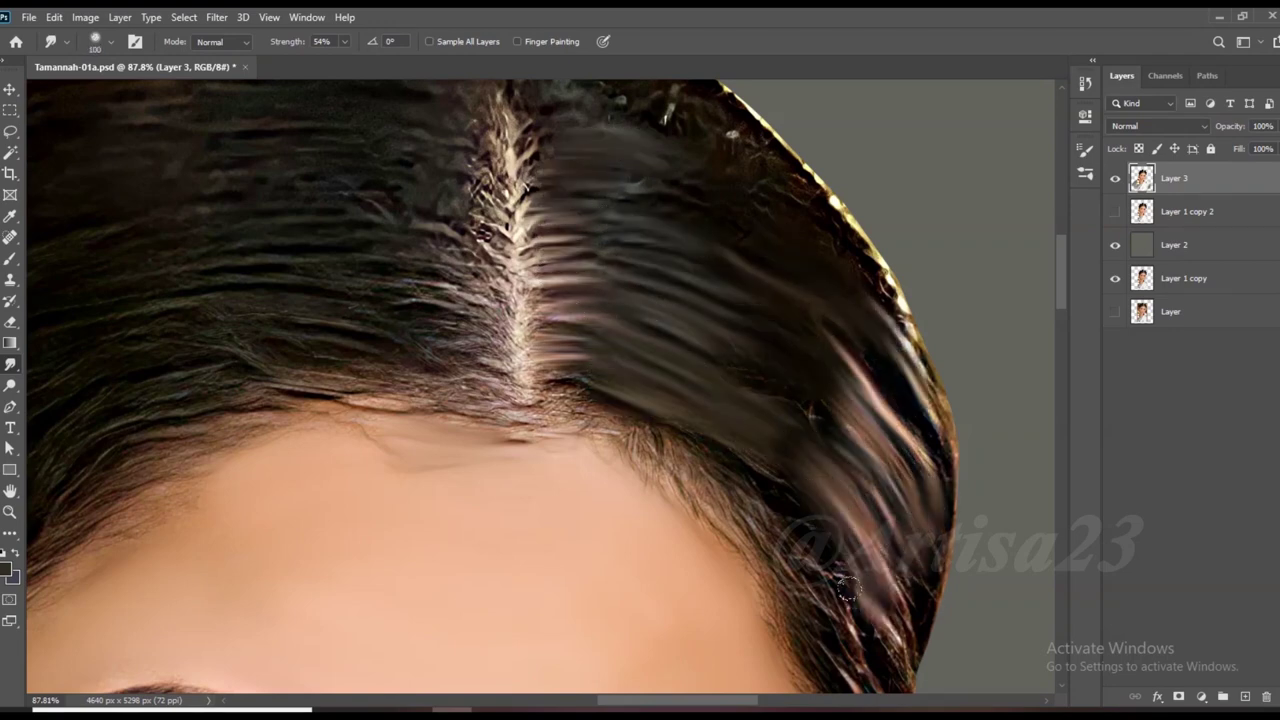
mouse_move(646, 403)
left_mouse_down()
mouse_move(790, 585)
mouse_move(889, 597)
left_mouse_up()
key("bracketleft")
key("bracketleft")
scroll(889, 598, "down", 3)
mouse_move(830, 440)
left_mouse_down()
mouse_move(790, 525)
mouse_move(800, 575)
left_mouse_up()
left_click_drag(690, 410, 812, 622)
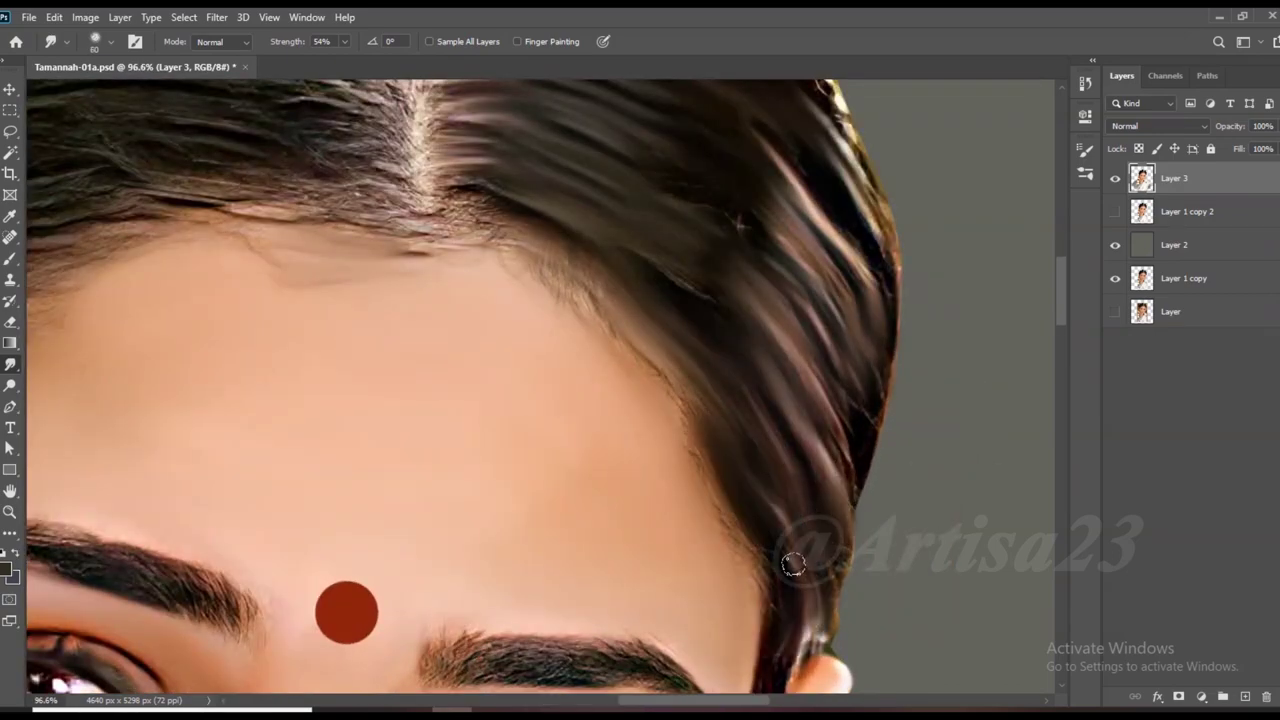
scroll(793, 565, "up", 5)
scroll(786, 289, "down", 1)
Smudge strands along the hair's top edge and through the hair left of the part.
mouse_move(700, 293)
left_mouse_down()
mouse_move(540, 175)
mouse_move(390, 140)
left_mouse_up()
scroll(565, 255, "up", 1)
scroll(565, 255, "up", 1)
left_click_drag(565, 253, 648, 276)
left_click_drag(380, 250, 510, 420)
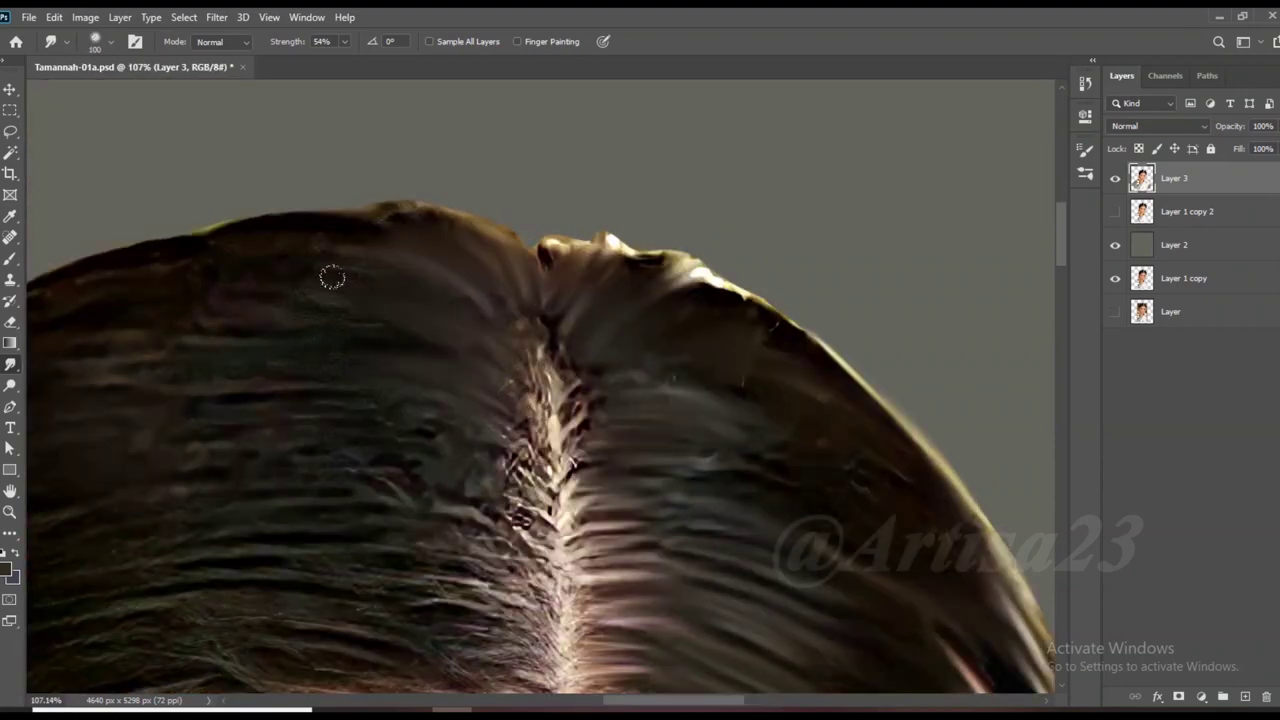
left_click_drag(377, 289, 540, 390)
left_click_drag(400, 385, 530, 490)
left_click_drag(400, 475, 535, 545)
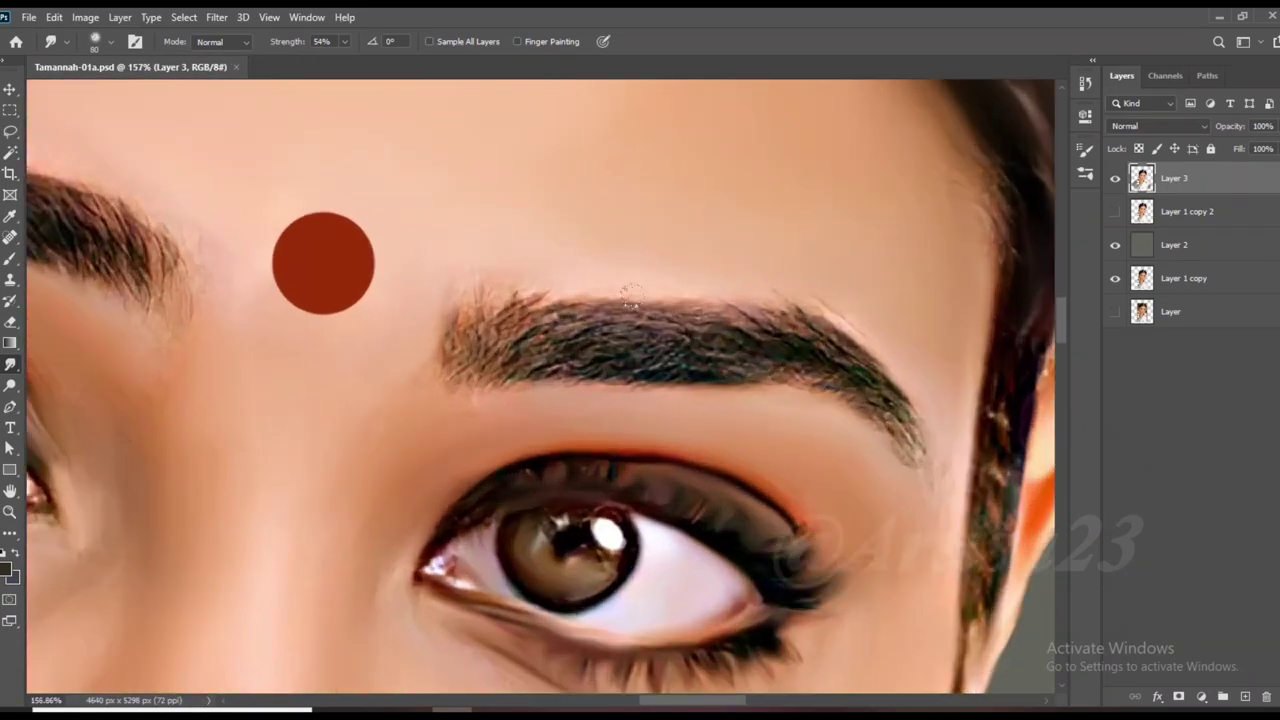
Smudge the first eyebrow into a smooth dark band, including its tail.
left_click_drag(726, 345, 462, 350)
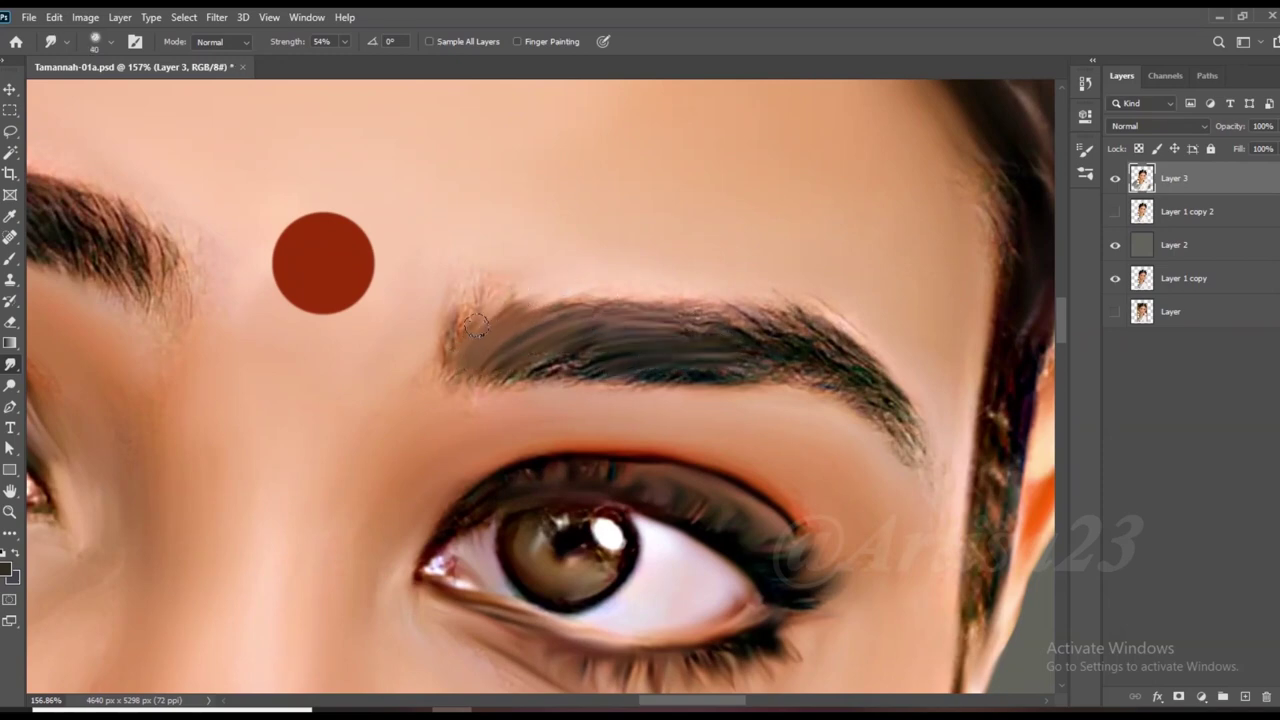
mouse_move(740, 320)
left_mouse_down()
mouse_move(905, 430)
mouse_move(826, 378)
mouse_move(474, 387)
left_mouse_up()
key("[")
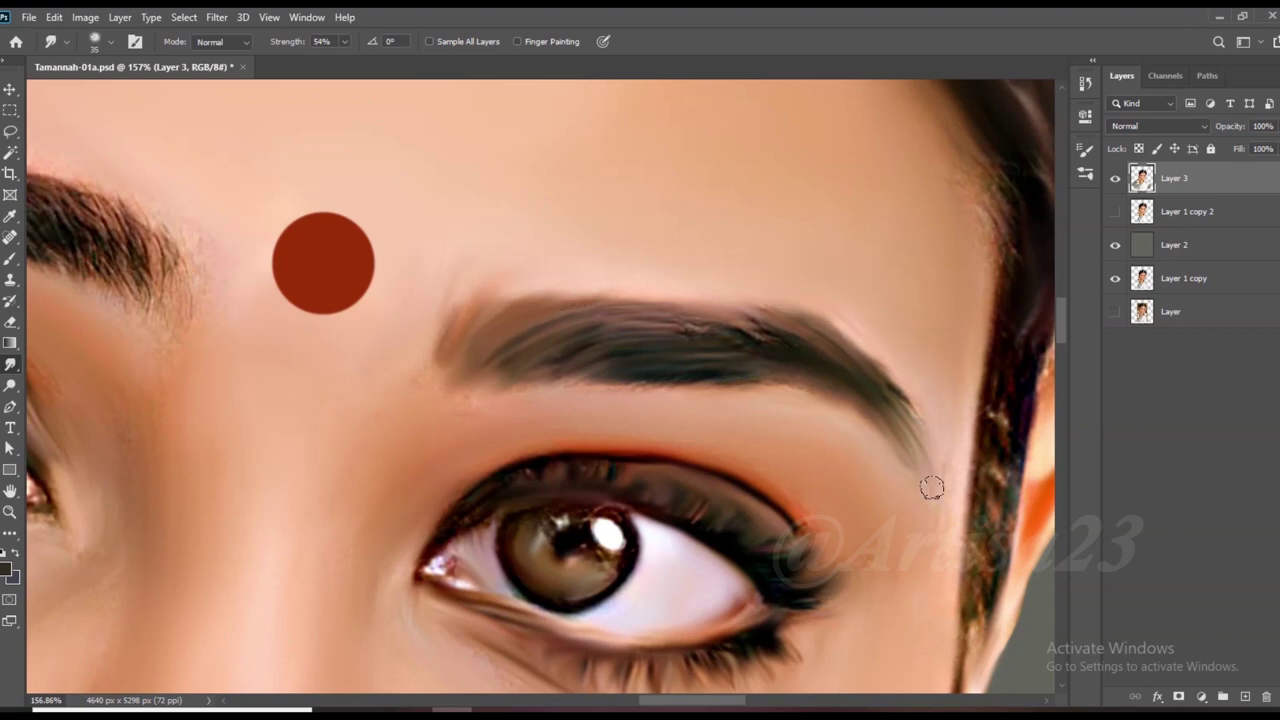
With a smaller brush, smooth the other eyebrow from its right half to its inner end.
scroll(936, 487, "down", 5)
scroll(430, 300, "up", 5)
left_click_drag(560, 300, 745, 340)
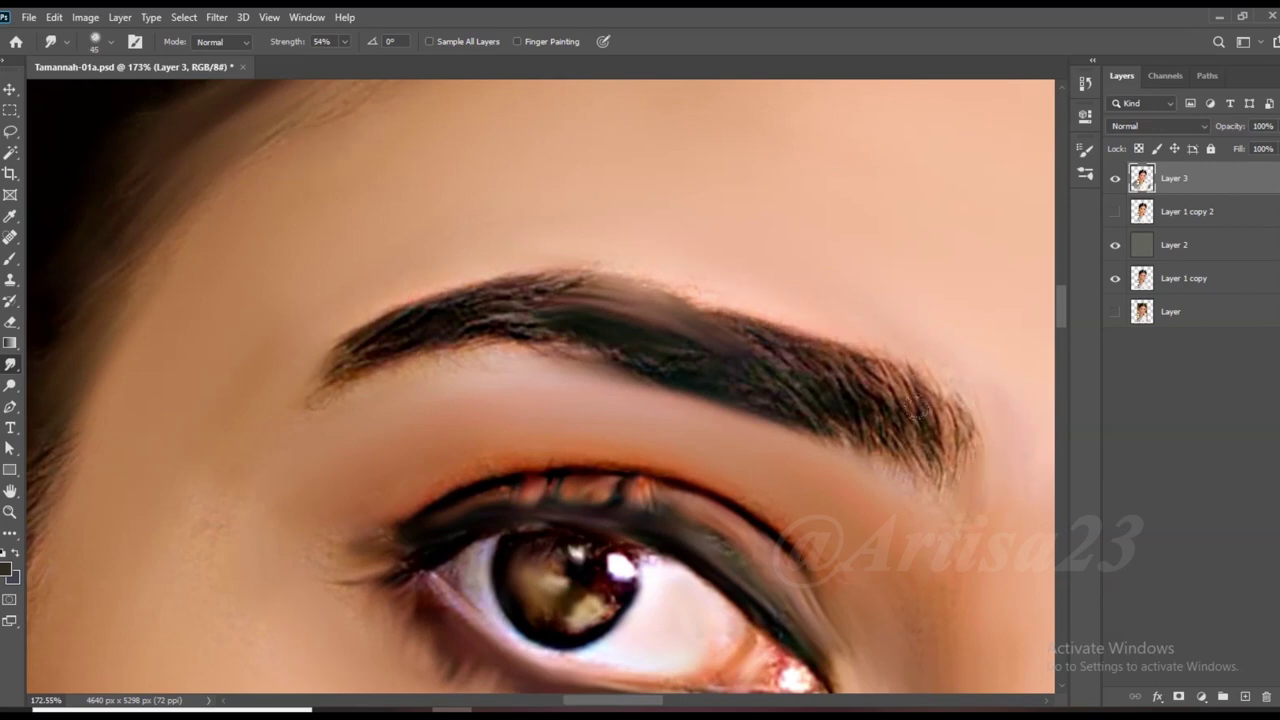
left_click_drag(920, 408, 752, 320)
mouse_move(916, 452)
left_mouse_down()
mouse_move(891, 423)
mouse_move(597, 318)
mouse_move(325, 365)
mouse_move(386, 334)
mouse_move(395, 345)
mouse_move(483, 333)
left_mouse_up()
scroll(483, 333, "down", 5)
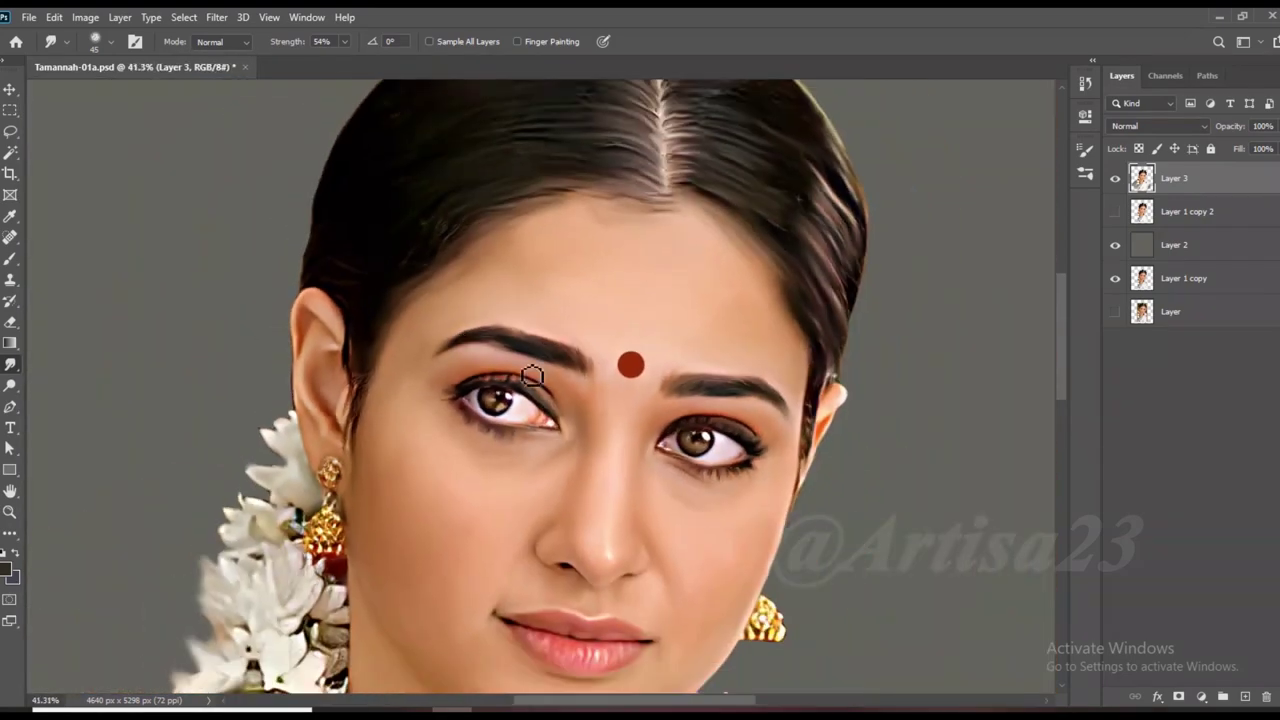
scroll(565, 323, "down", 3)
scroll(565, 323, "down", 2)
Add a new empty layer above the grey background layer.
left_click(1170, 245)
key("ctrl+shift+alt+n")
scroll(541, 386, "down", 1)
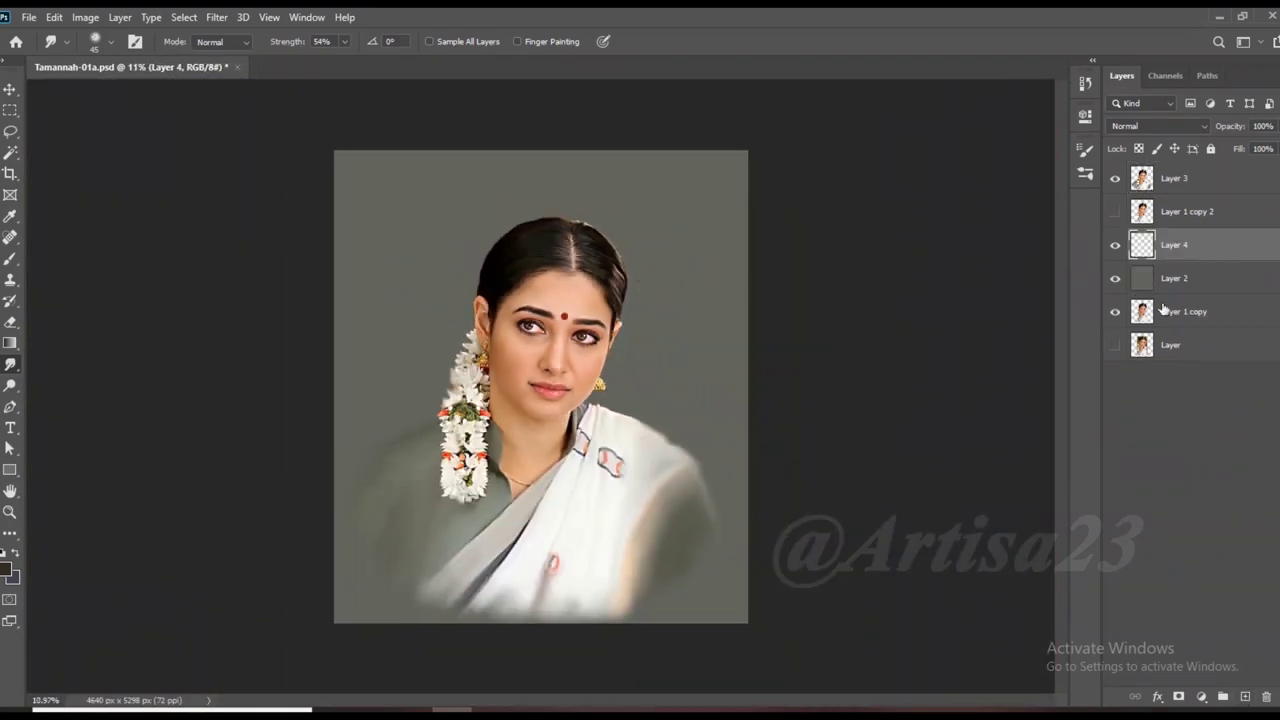
Crop-widen the canvas sideways, raise its bottom edge, and fill the transparent sides with grey.
left_click(1170, 278)
key("c")
mouse_move(755, 378)
left_mouse_down()
mouse_move(785, 350)
mouse_move(818, 380)
left_mouse_up()
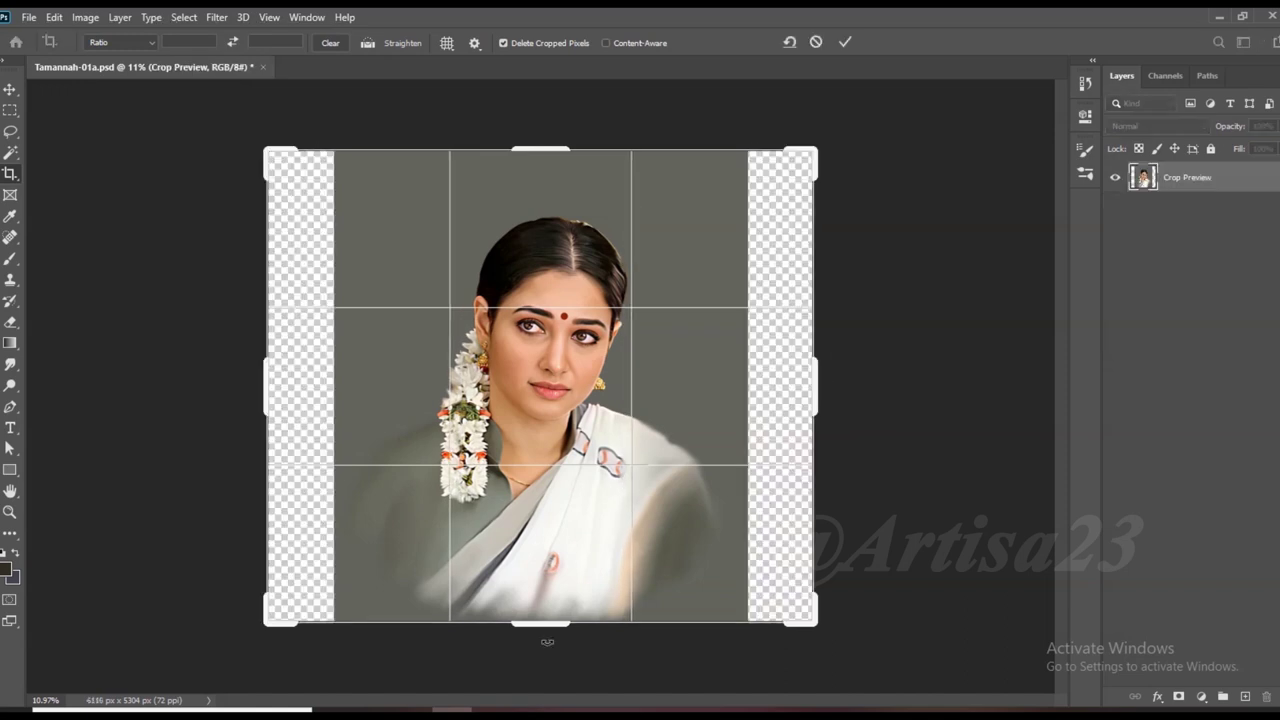
left_click_drag(541, 623, 541, 596)
key("Return")
key("alt+BackSpace")
key("ctrl+z")
key("b")
key("alt+BackSpace")
Widen the canvas twice more, filling the new side strips with background grey each time.
left_click(1180, 235)
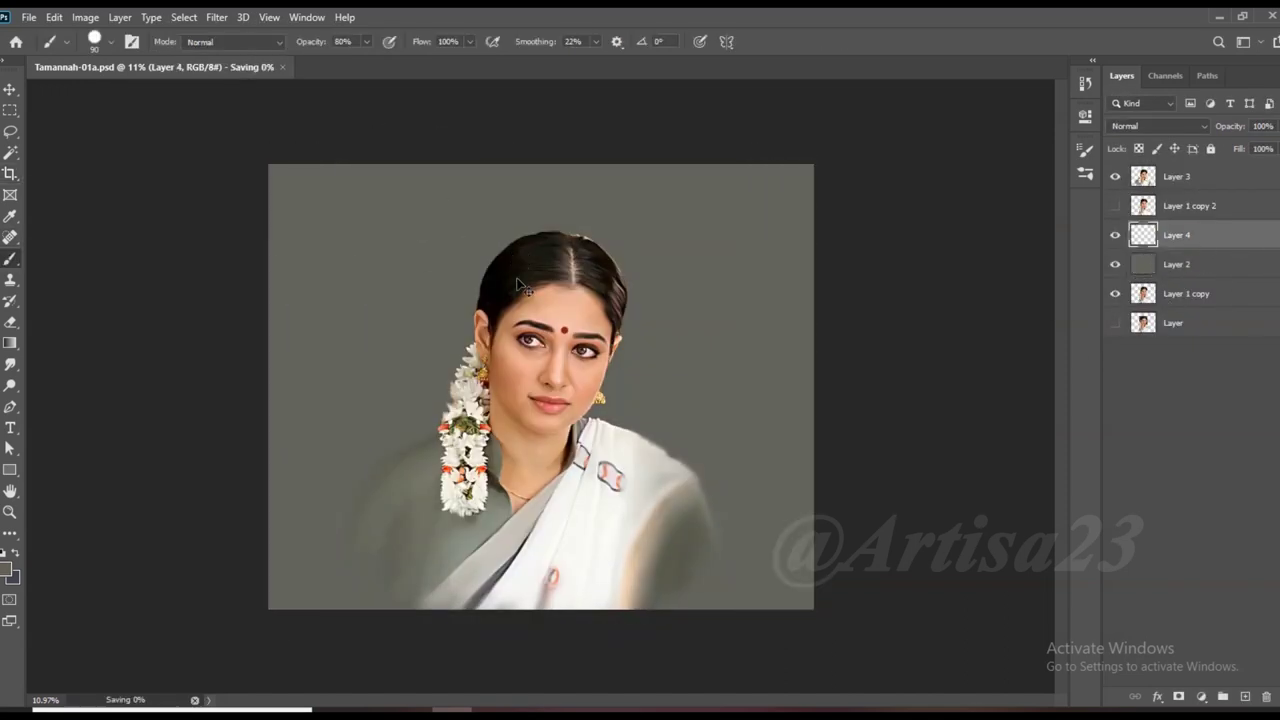
scroll(760, 263, "down", 1, "alt")
left_click(10, 174)
left_click_drag(790, 386, 830, 352)
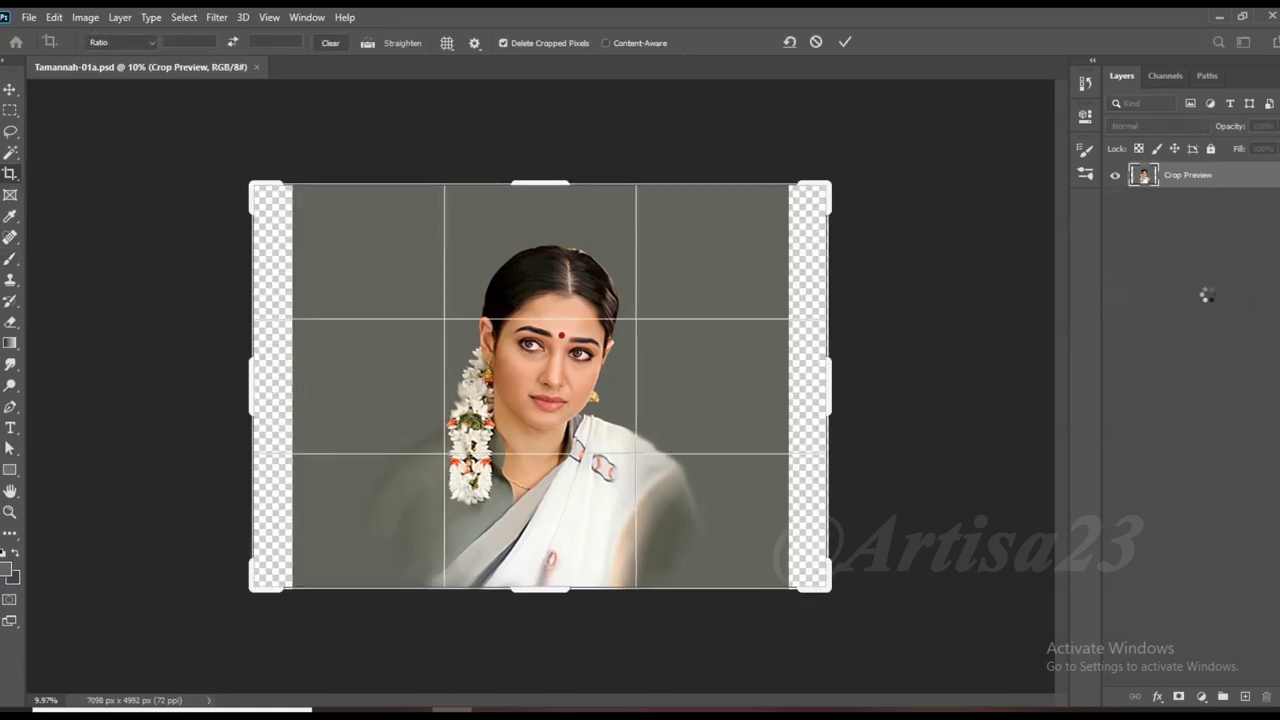
key("Return")
key("alt+bracketleft")
key("alt+BackSpace")
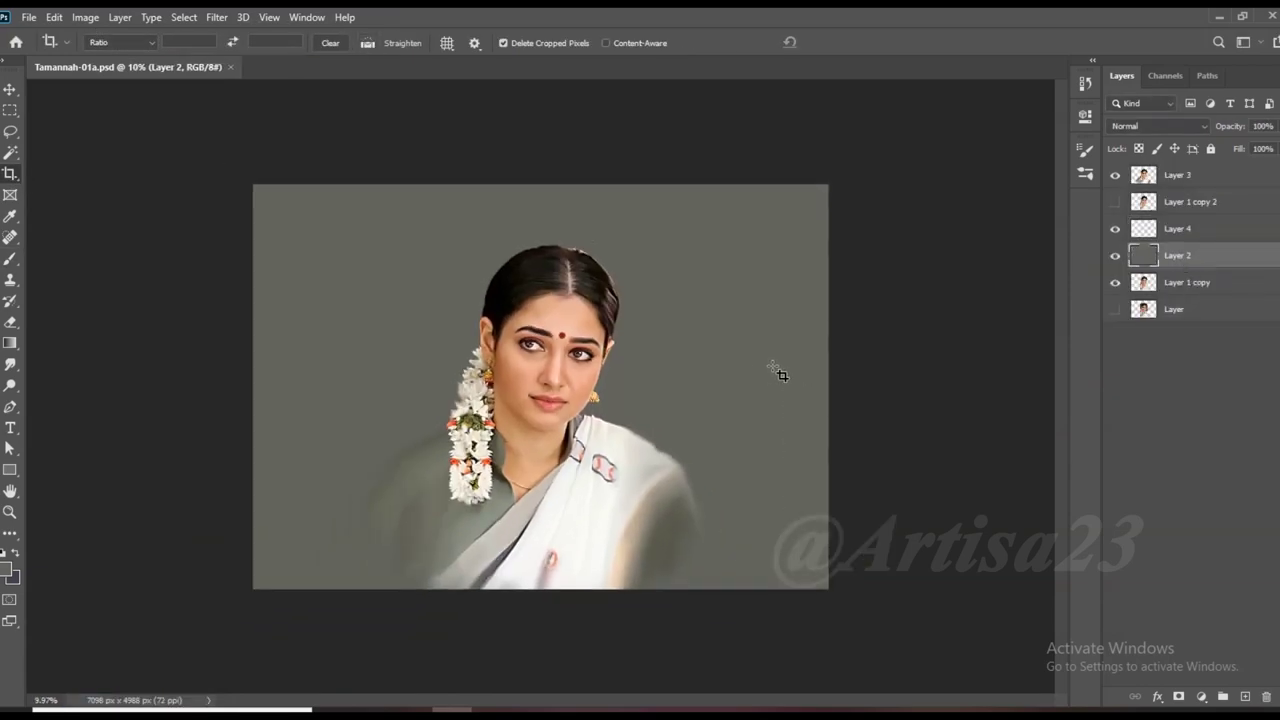
left_click_drag(888, 380, 909, 381)
key("Return")
key("alt+bracketleft")
key("alt+BackSpace")
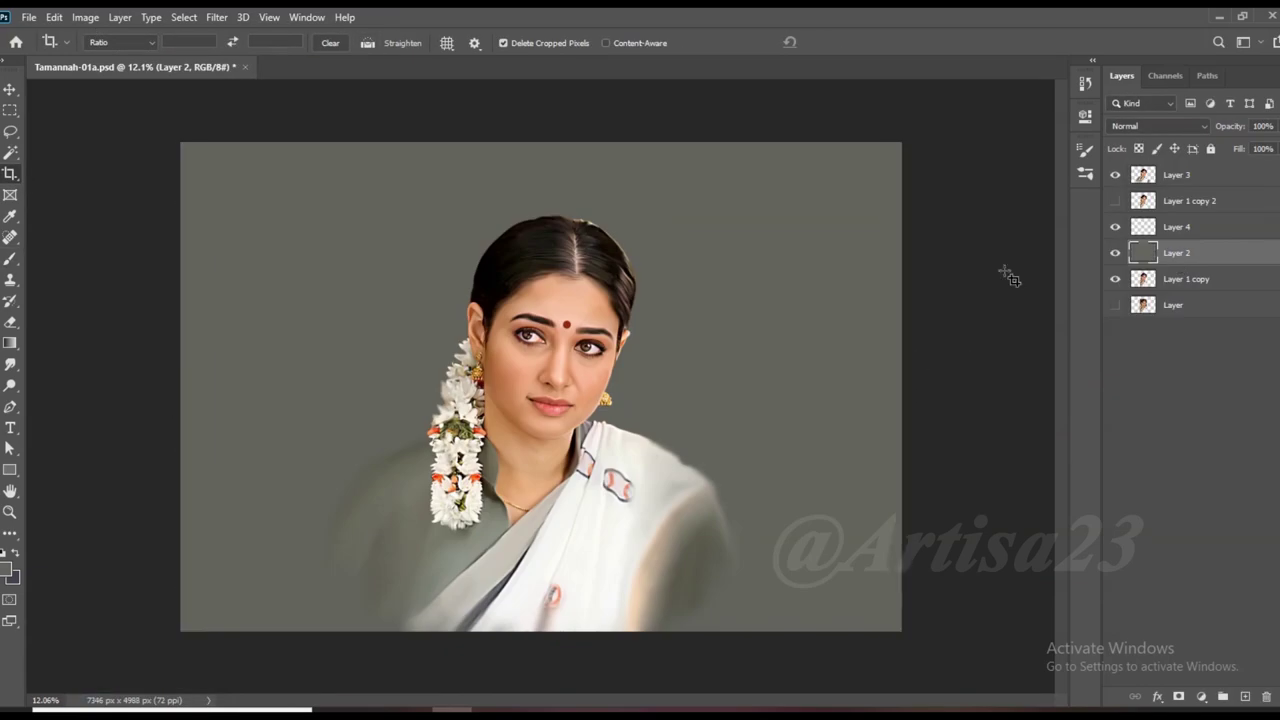
scroll(771, 414, "down", 1)
Raise the bottom edge and widen to 7787 × 4740 px, filling the side strips grey.
left_click(549, 545)
left_click_drag(549, 545, 549, 529)
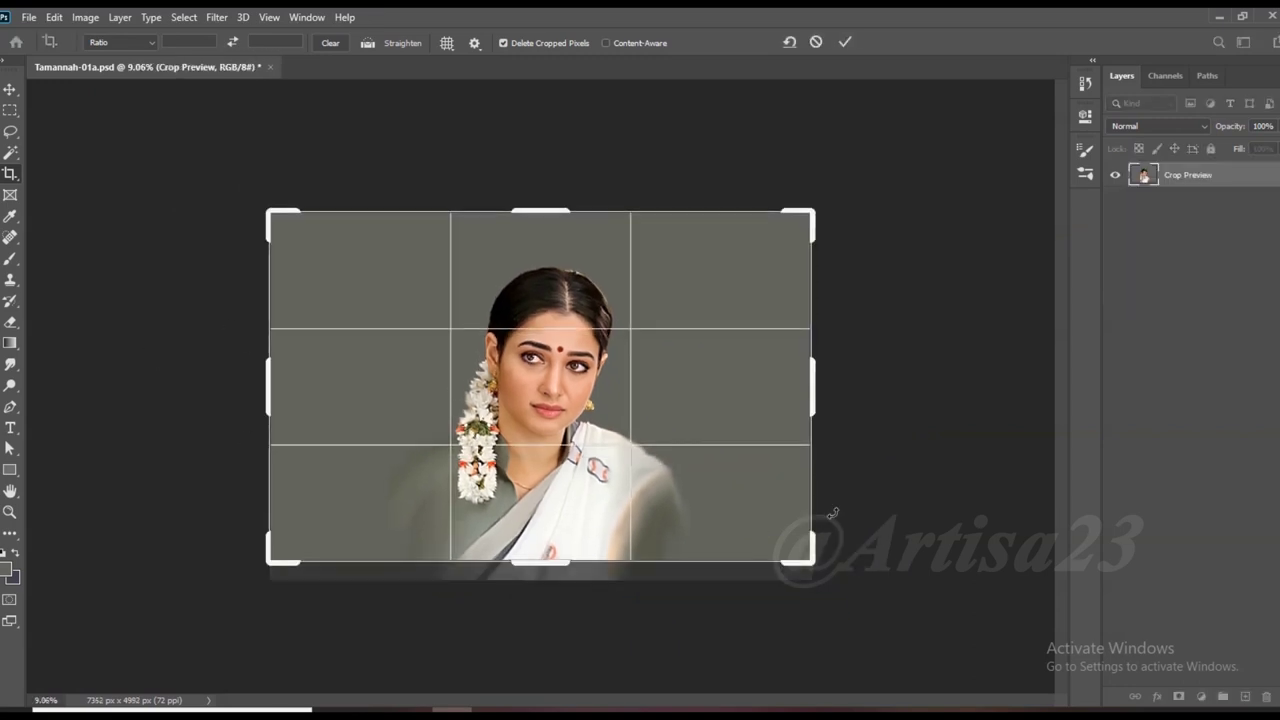
left_click_drag(813, 394, 826, 394)
key("Return")
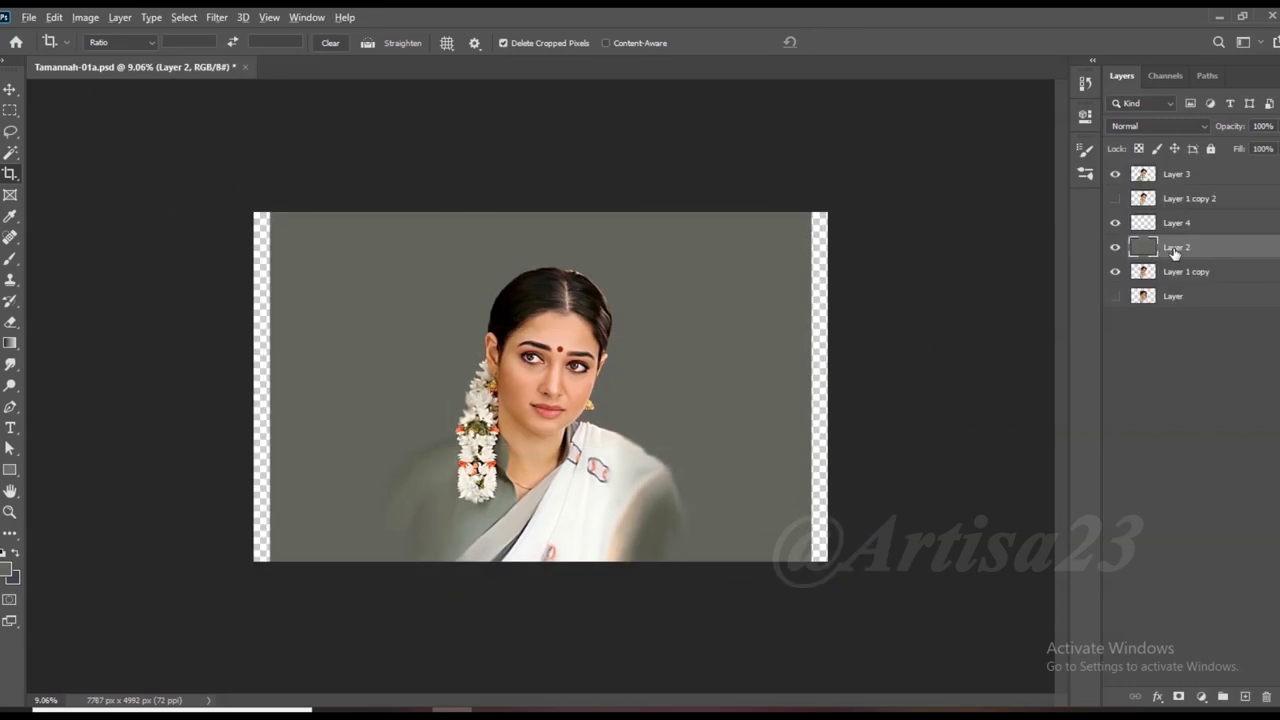
key("alt+BackSpace")
scroll(791, 383, "up", 1)
left_click(1200, 222)
Choose a broad textured background brush with a muted green-grey foreground colour.
key("b")
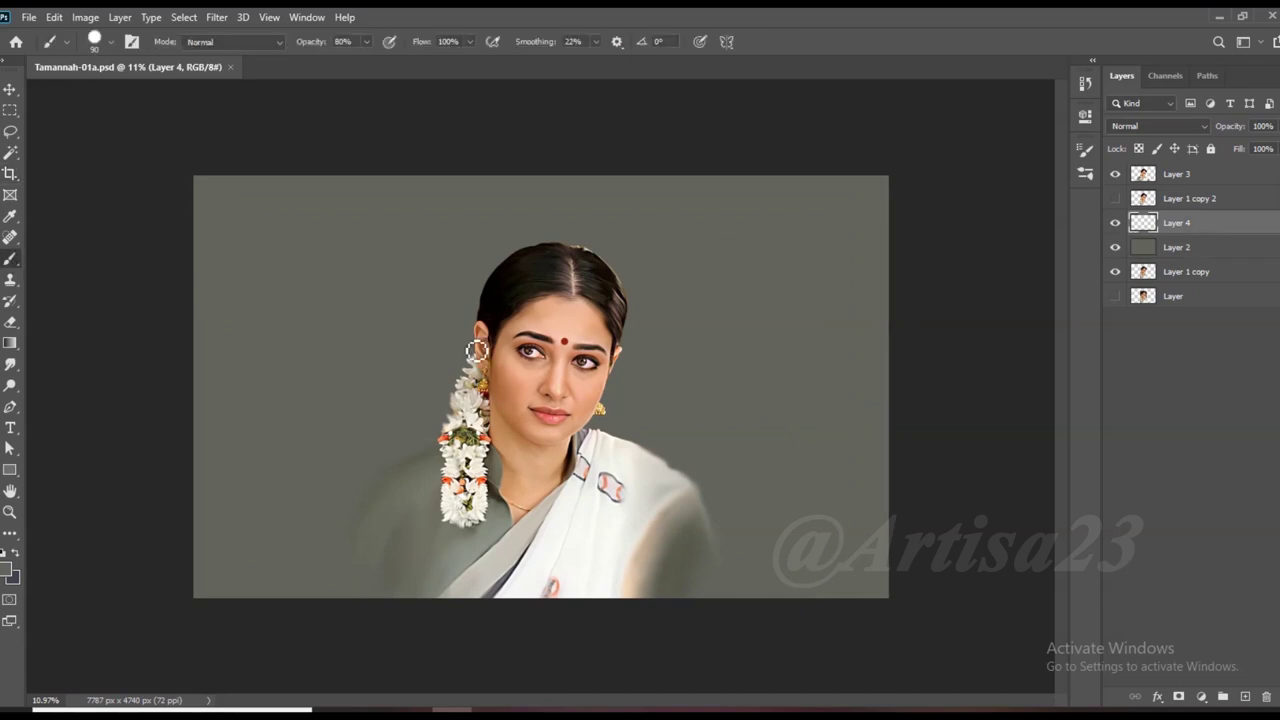
left_click(134, 43)
left_click(866, 137)
scroll(880, 350, "down", 3)
left_click(858, 447)
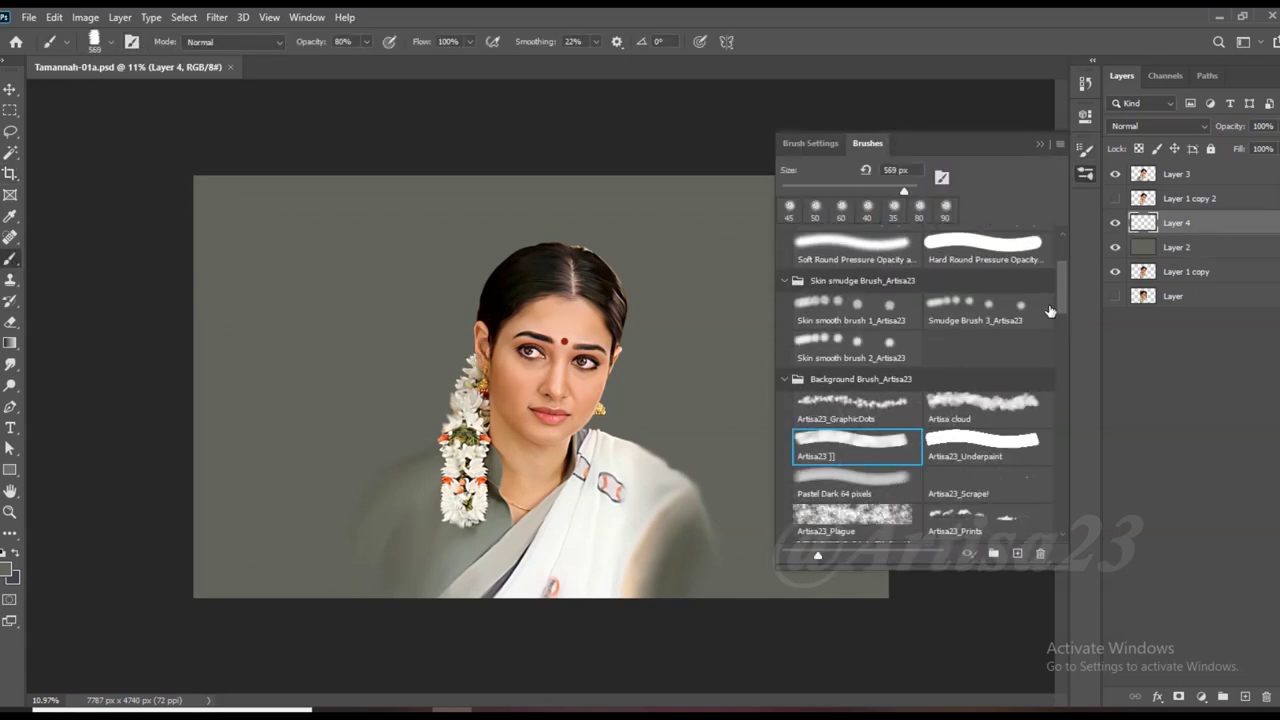
left_click(131, 41)
left_click(8, 568)
left_click(709, 309)
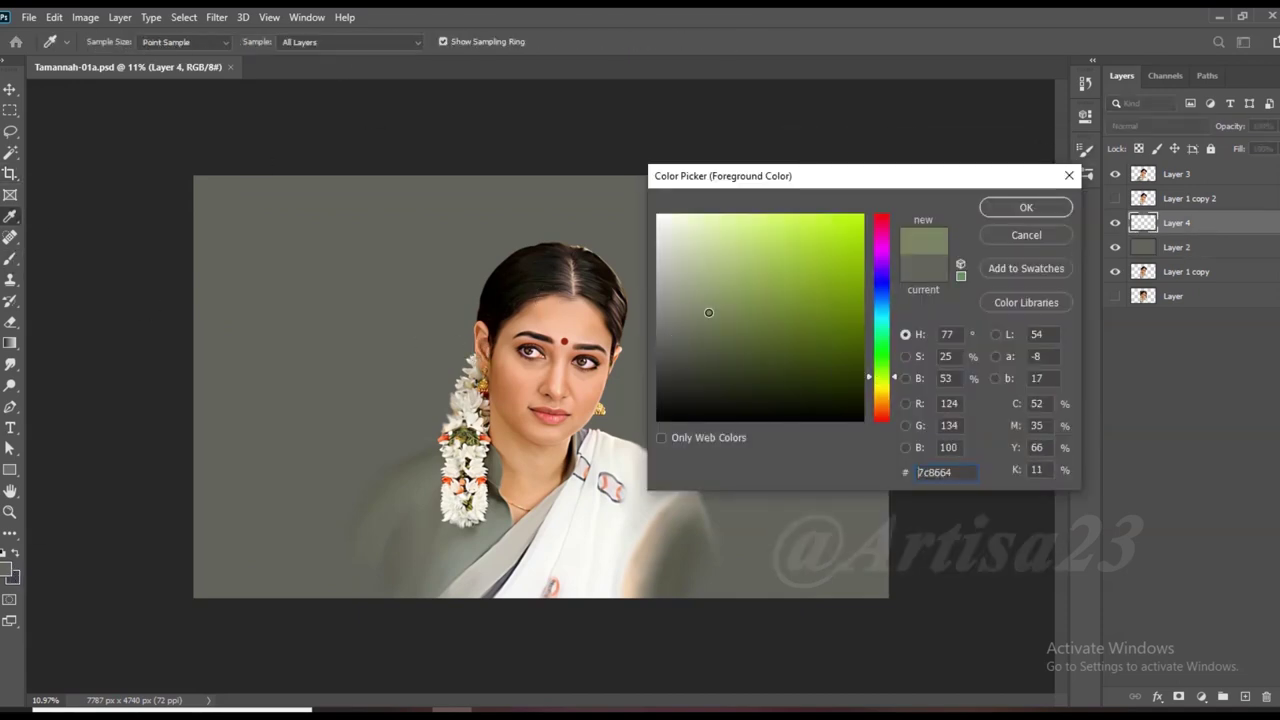
left_click(1023, 206)
Paint green-grey strokes around the head on Layer 4 and save the document.
left_click_drag(660, 340, 538, 195)
left_click_drag(560, 260, 640, 390)
left_click_drag(470, 330, 410, 410)
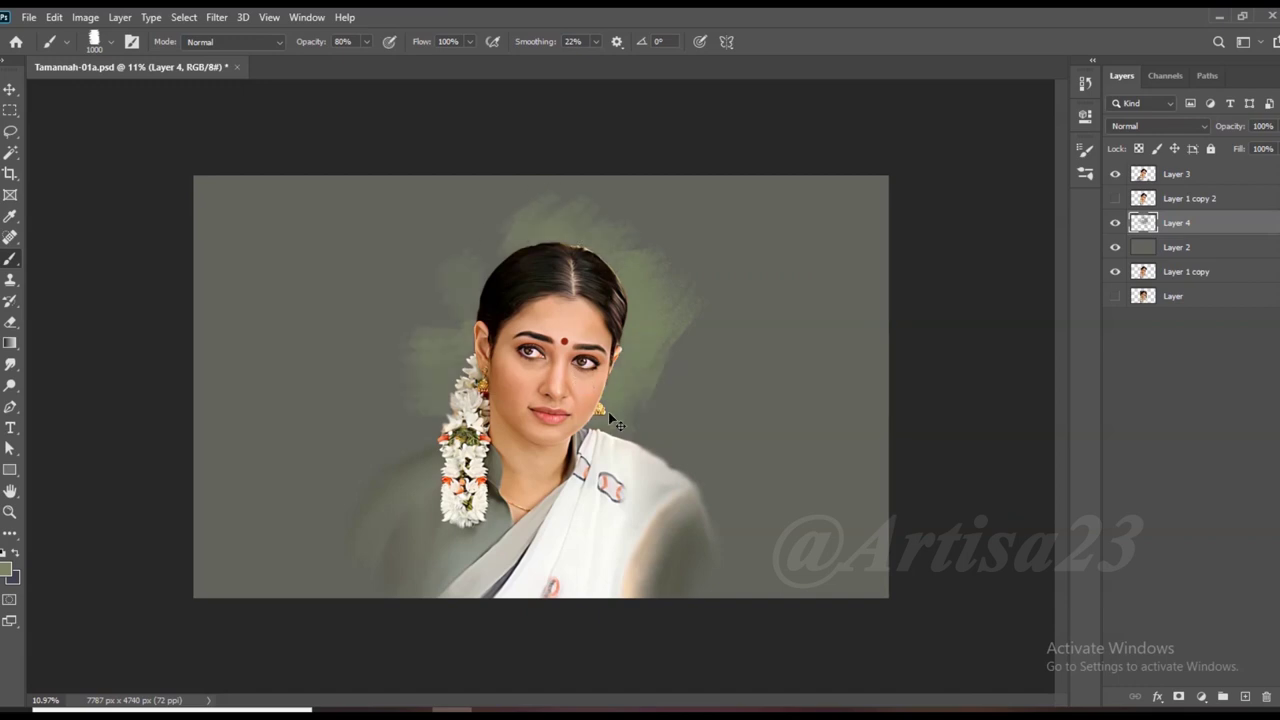
key("ctrl+s")
left_click_drag(466, 271, 356, 412)
Paint an orange patch right of the head and soften it with sampled grey-green.
left_click(8, 568)
left_click(1023, 206)
left_click(730, 383, "alt")
left_click(8, 568)
left_click(886, 403)
left_click(1023, 206)
left_click_drag(805, 350, 727, 383)
left_click(803, 351, "alt")
left_click_drag(803, 351, 777, 433)
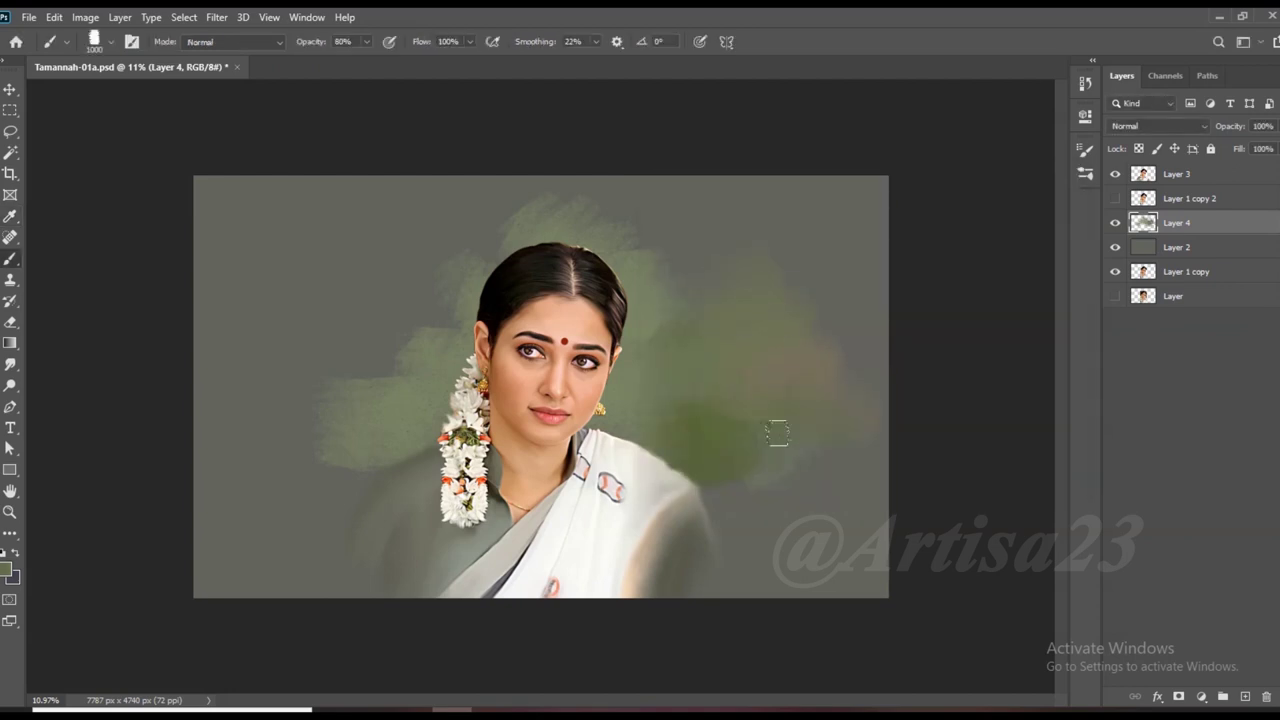
Paint pale cream and dark olive green strokes on both sides of the face.
left_click_drag(335, 455, 414, 298)
left_click(391, 380, "alt")
mouse_move(391, 380)
left_mouse_down()
mouse_move(471, 425)
mouse_move(443, 271)
mouse_move(420, 330)
mouse_move(340, 440)
left_mouse_up()
left_click(471, 425, "alt")
left_click(380, 400, "alt")
left_click(440, 455, "alt")
left_click_drag(440, 455, 333, 438)
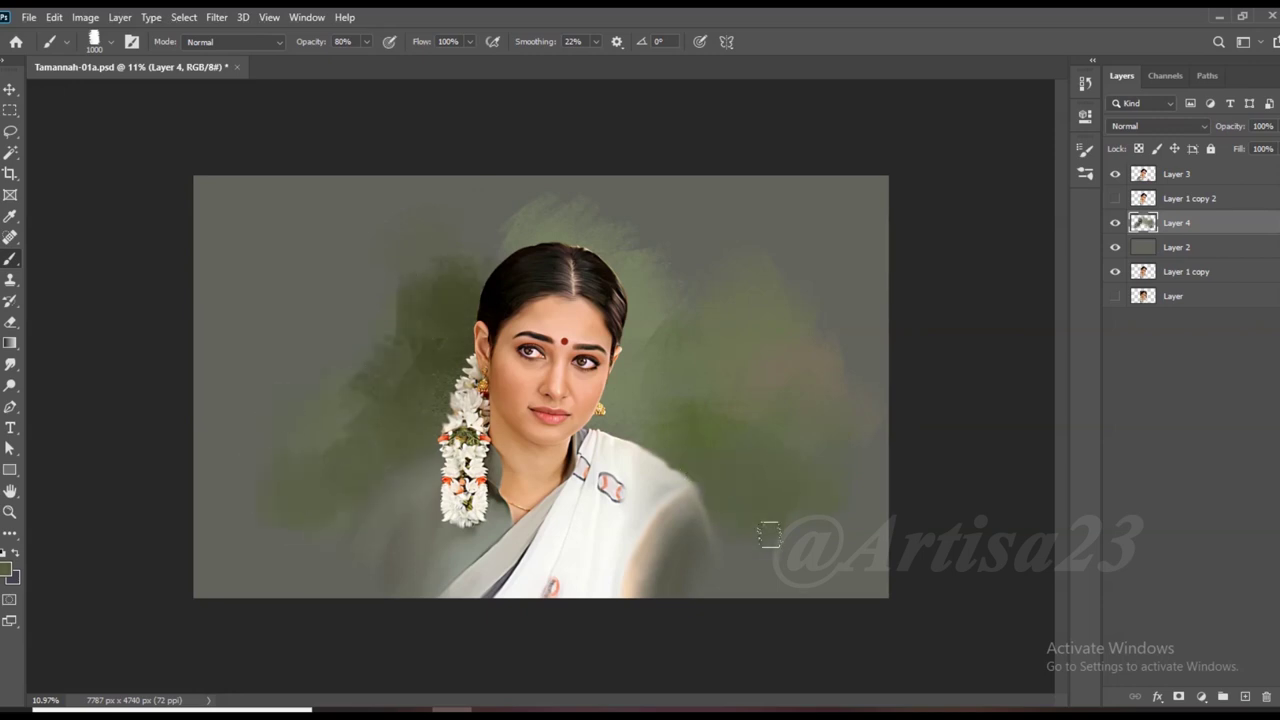
mouse_move(640, 376)
left_mouse_down()
mouse_move(620, 272)
mouse_move(735, 352)
left_mouse_up()
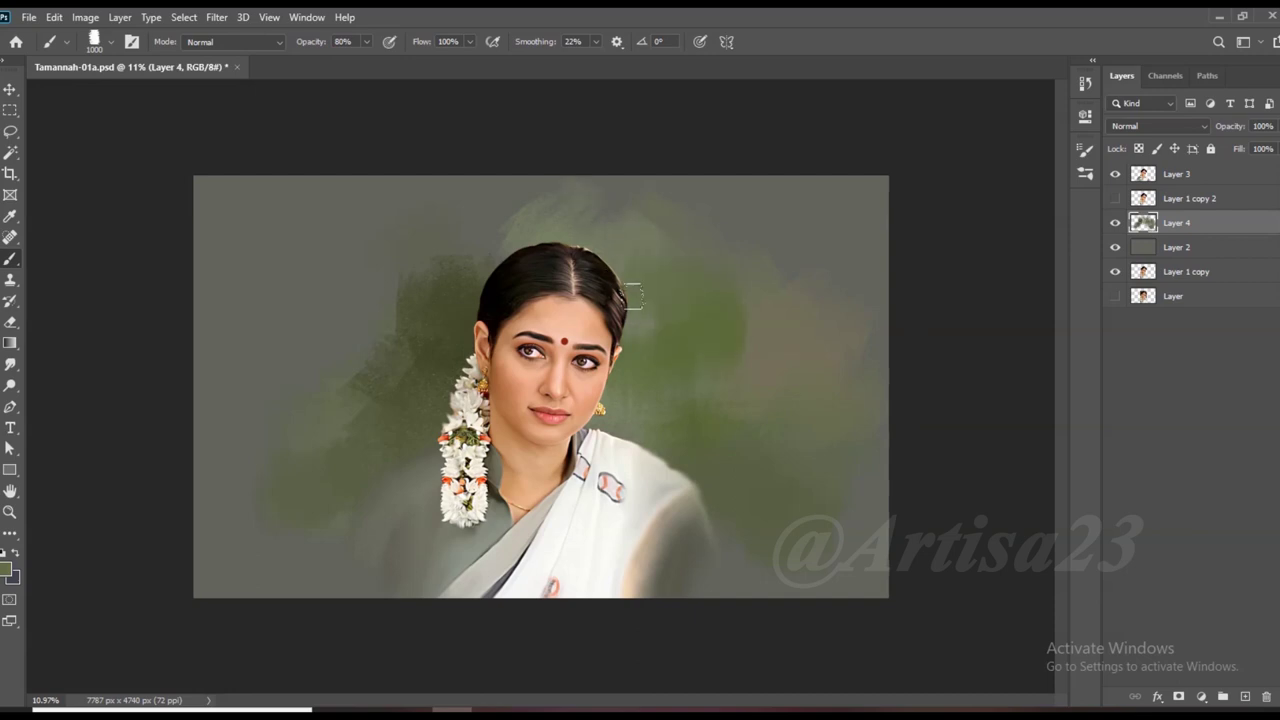
mouse_move(400, 271)
left_mouse_down()
mouse_move(323, 394)
mouse_move(306, 449)
mouse_move(232, 472)
left_mouse_up()
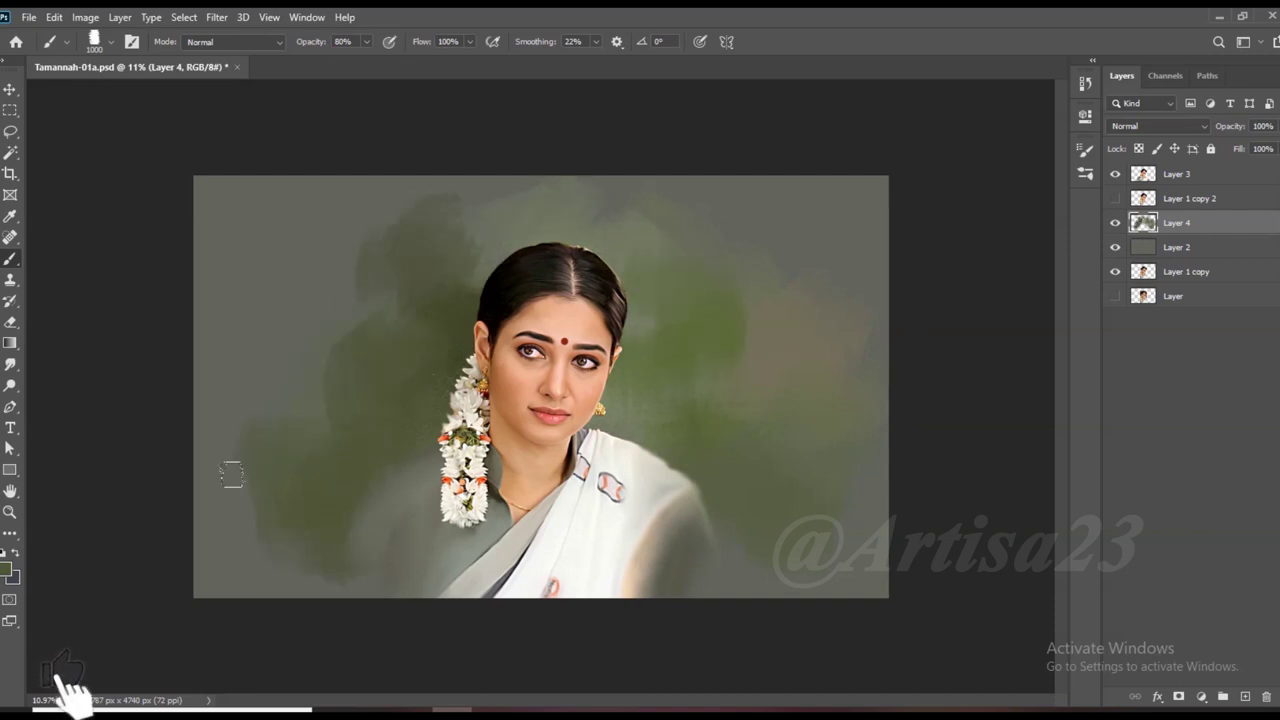
left_click_drag(223, 357, 320, 320)
At 86% opacity, paint brown patches on both sides of the face, partly covering one with green.
left_click_drag(366, 41, 380, 58)
left_click(8, 568)
left_click(794, 362)
key("Return")
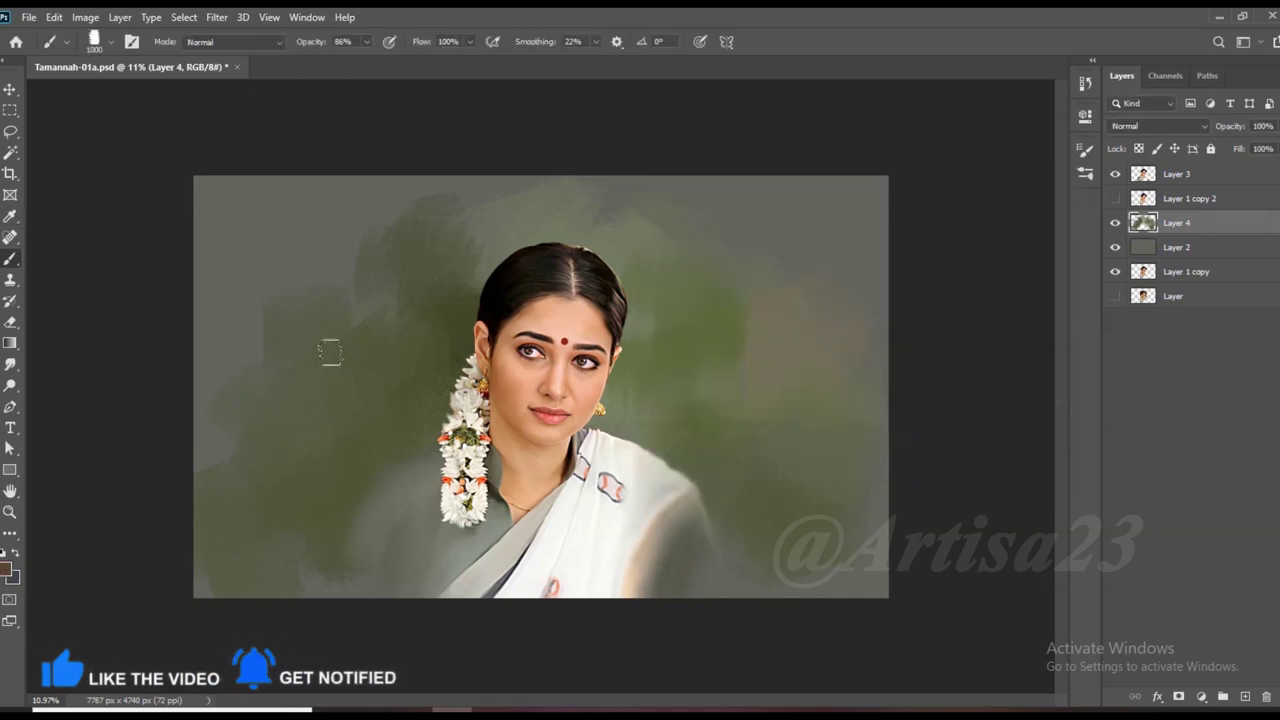
left_click_drag(305, 315, 345, 300)
mouse_move(850, 335)
left_mouse_down()
mouse_move(791, 351)
mouse_move(803, 414)
left_mouse_up()
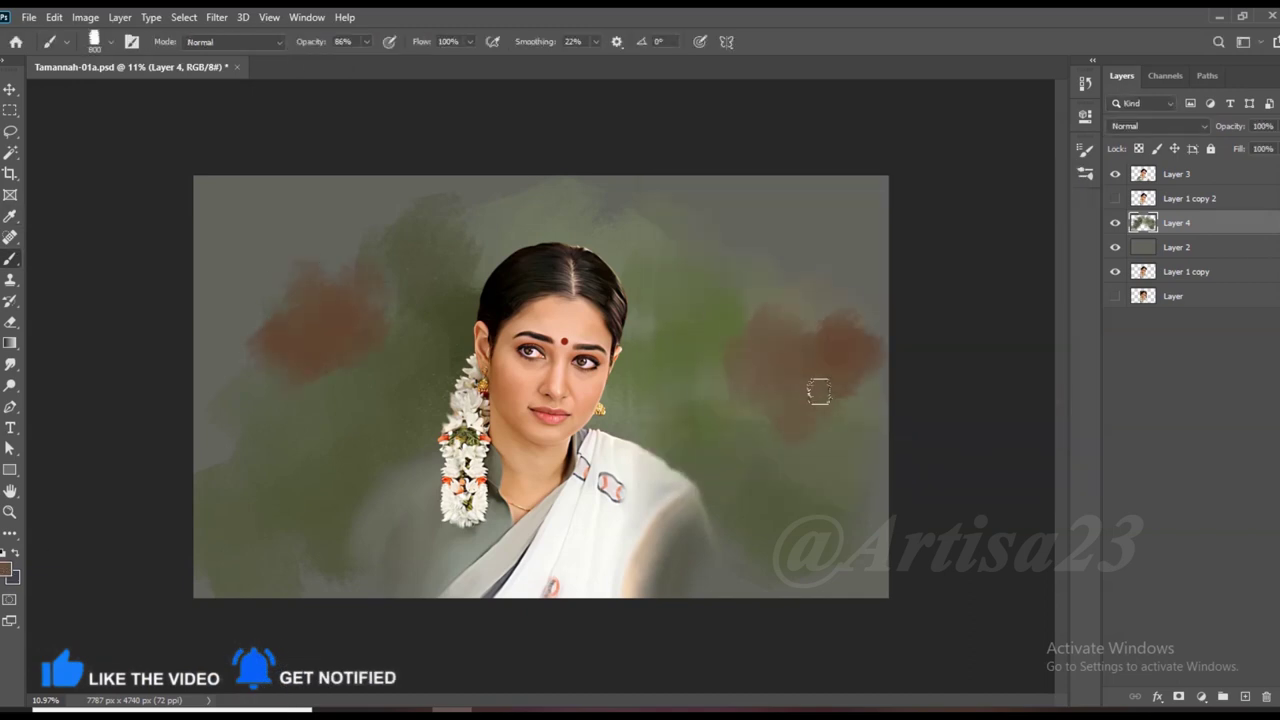
left_click(768, 255, "alt")
left_click_drag(720, 217, 726, 325)
Paint dark green over the lower-left background and reshape the left brown blotch with grey-green.
left_click(863, 424, "alt")
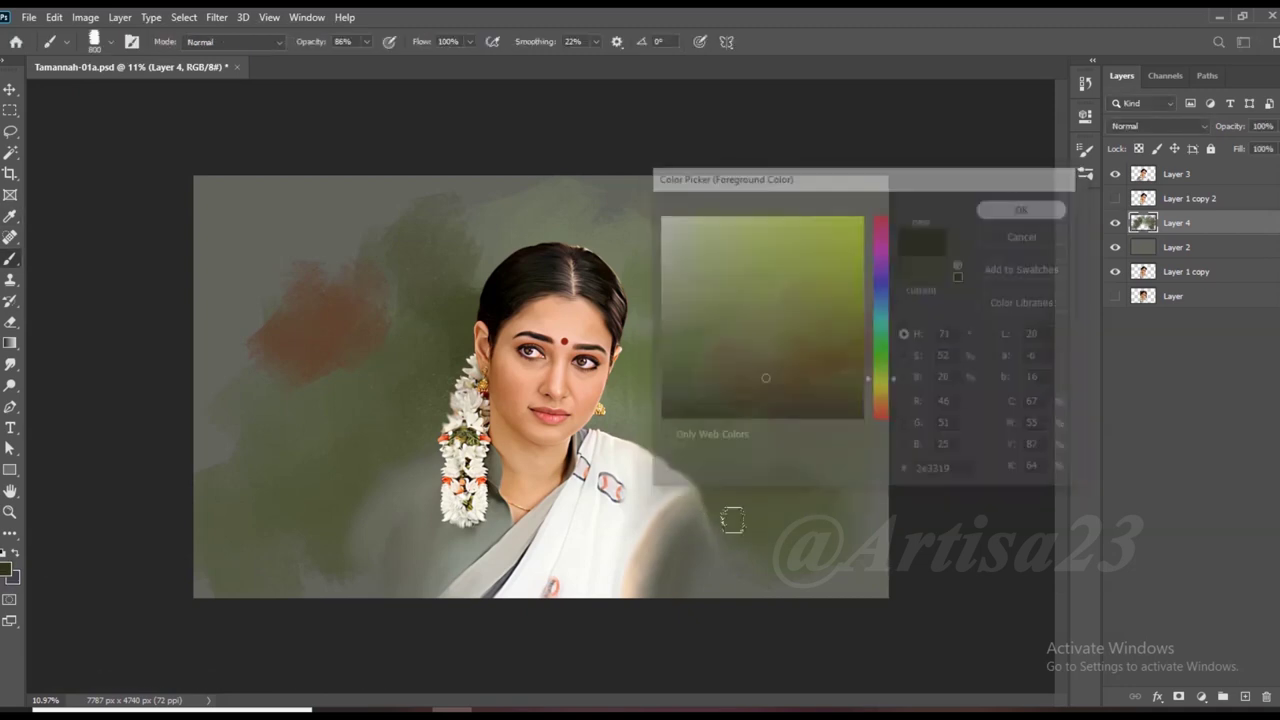
left_click_drag(820, 590, 870, 480)
left_click_drag(760, 590, 883, 490)
key("ctrl+z")
mouse_move(151, 546)
left_mouse_down()
mouse_move(186, 551)
mouse_move(243, 486)
mouse_move(169, 465)
left_mouse_up()
left_click(314, 380, "alt")
mouse_move(251, 363)
left_mouse_down()
mouse_move(331, 369)
mouse_move(407, 291)
left_mouse_up()
left_click(386, 237, "alt")
left_click_drag(300, 235, 443, 251)
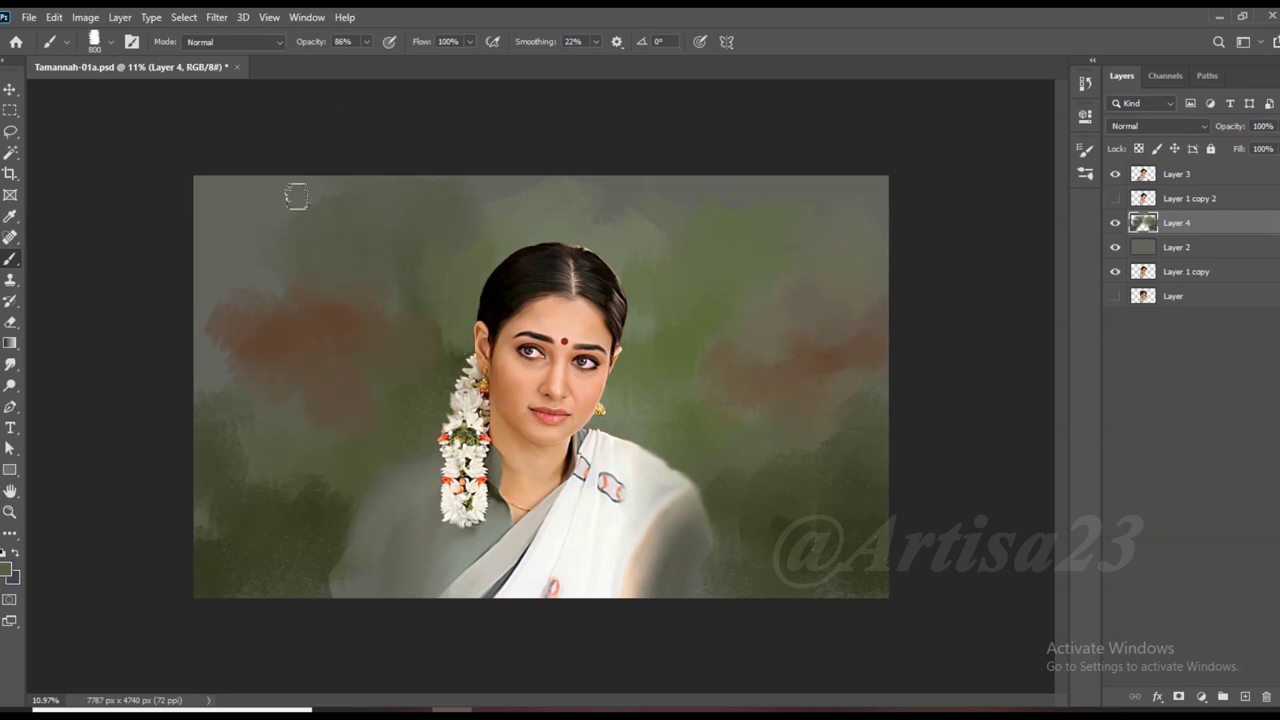
left_click_drag(255, 328, 229, 222)
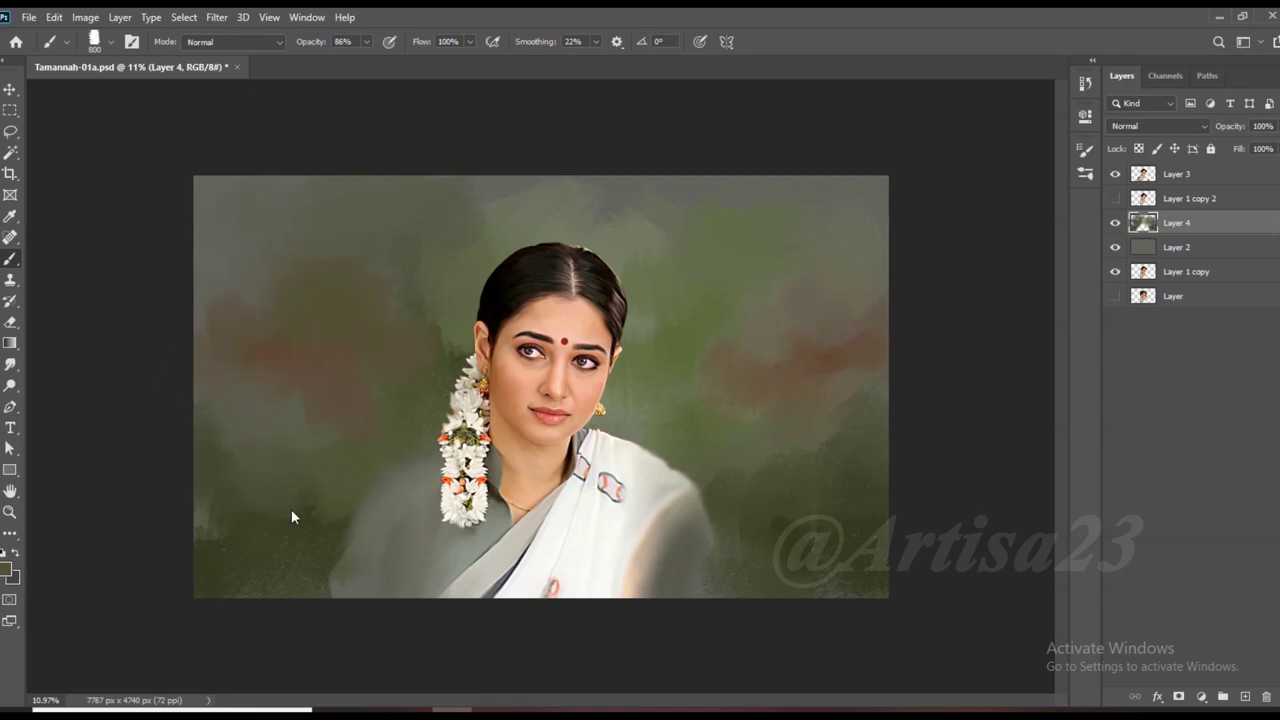
Sample several background colours around the canvas and save the document.
left_click(442, 178, "alt")
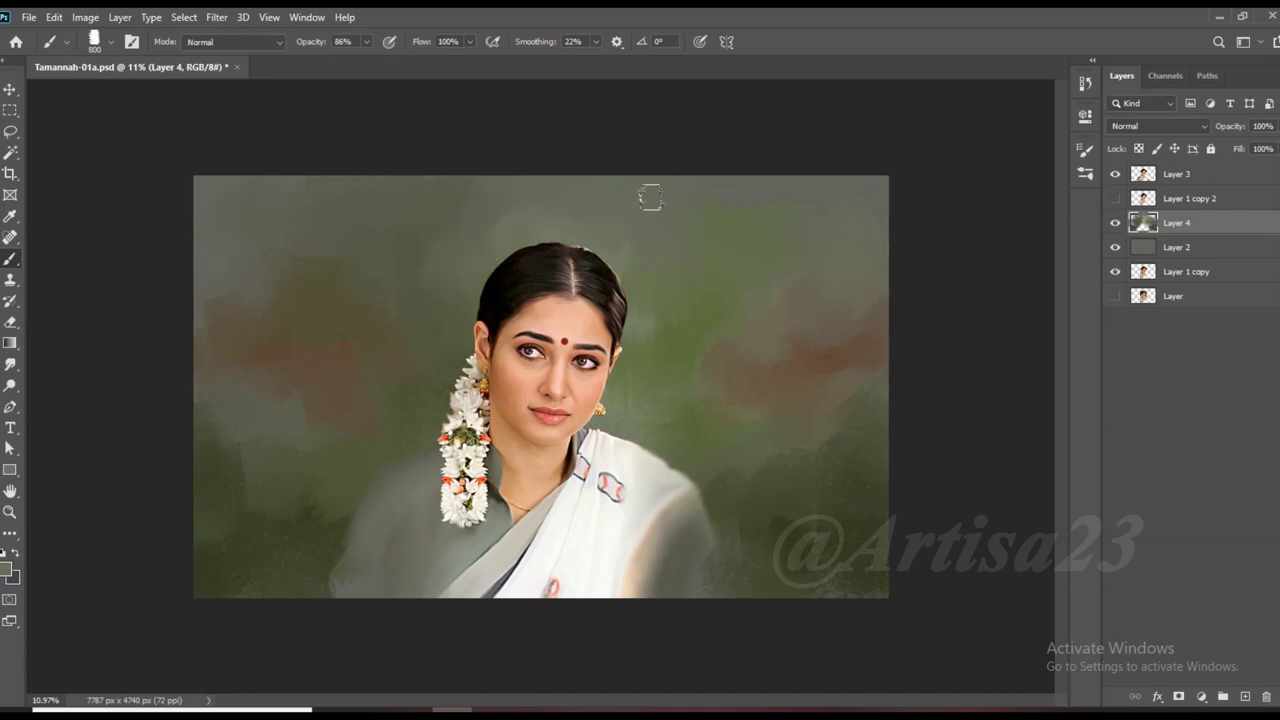
left_click(422, 205, "alt")
left_click(829, 371, "alt")
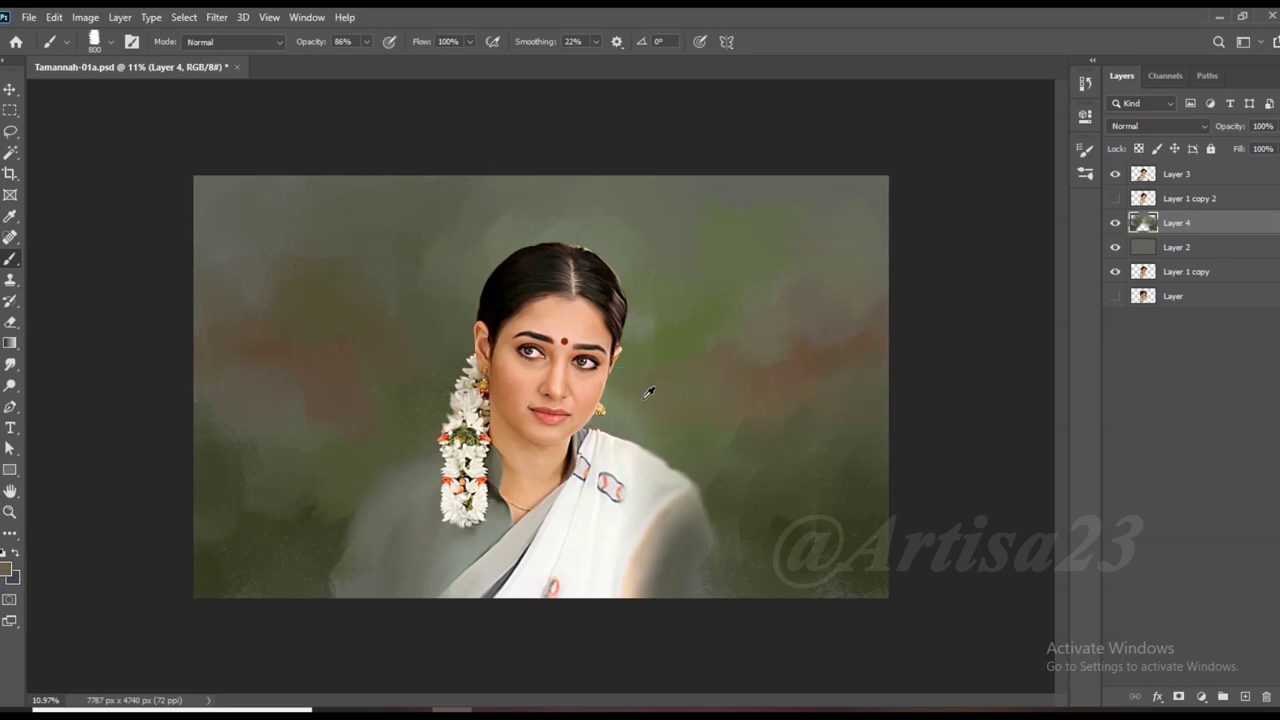
left_click(652, 310, "alt")
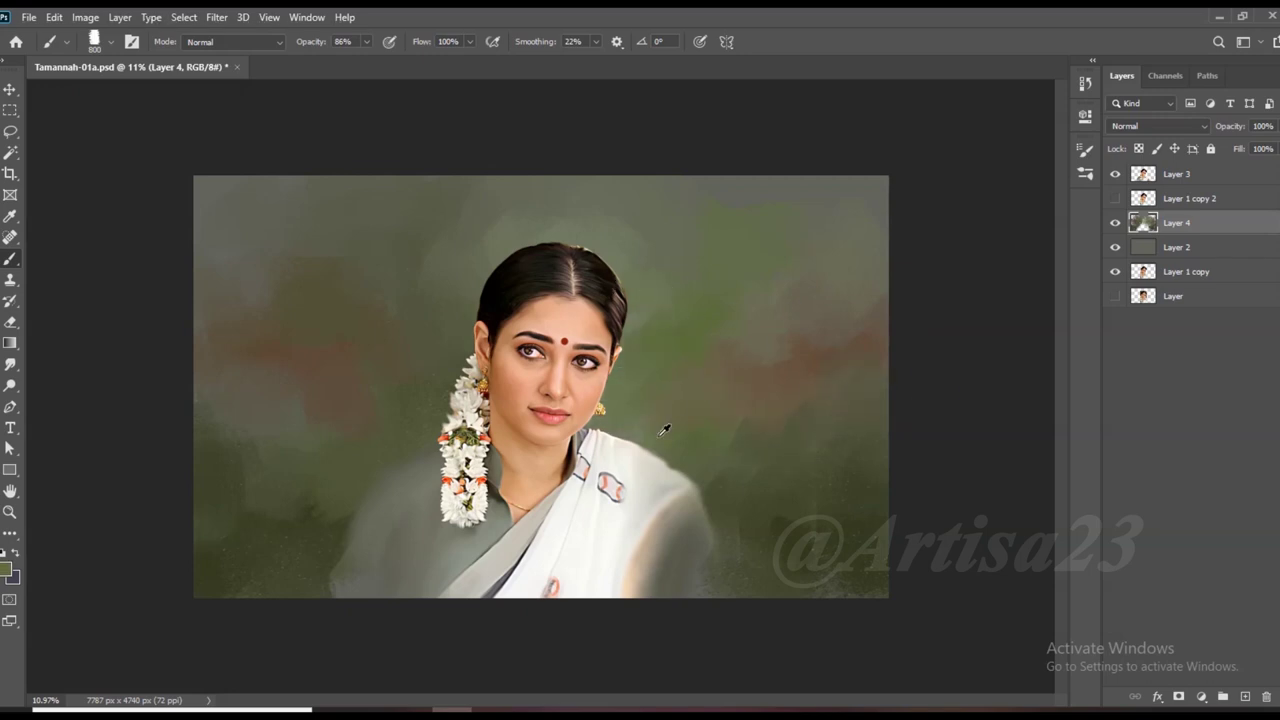
left_click(757, 400, "alt")
scroll(310, 474, "down", 1)
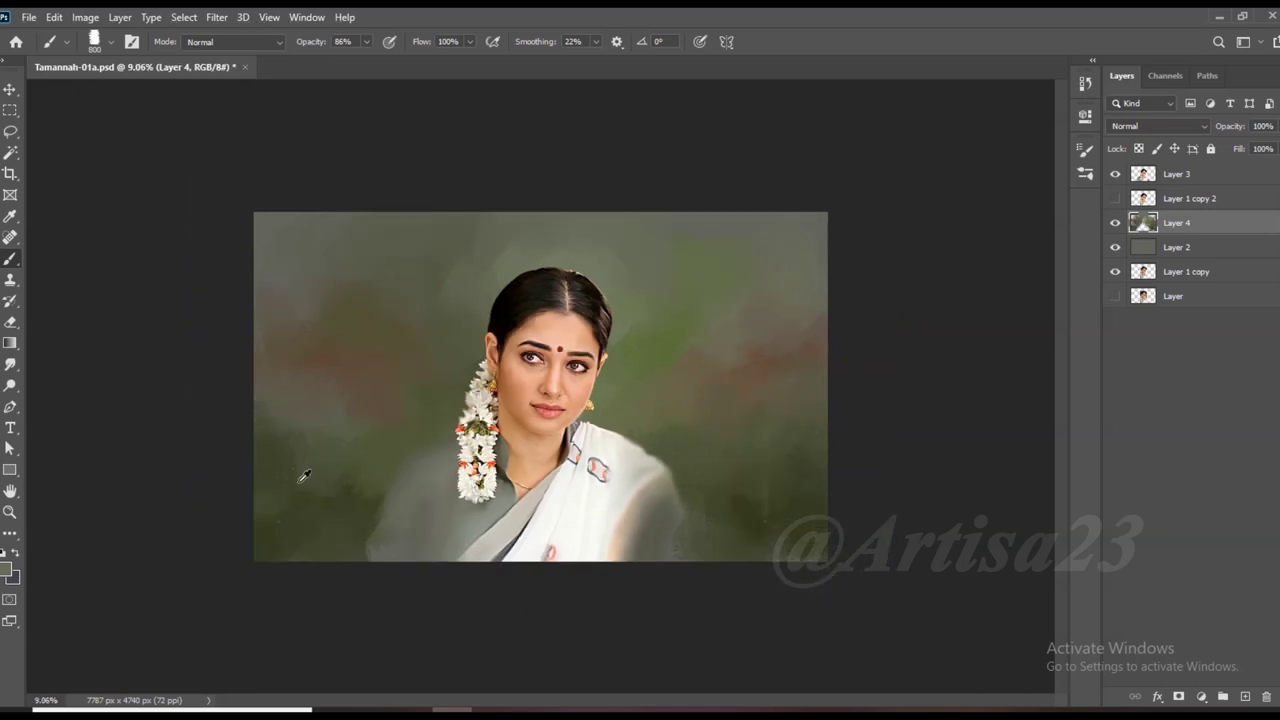
left_click(785, 533, "alt")
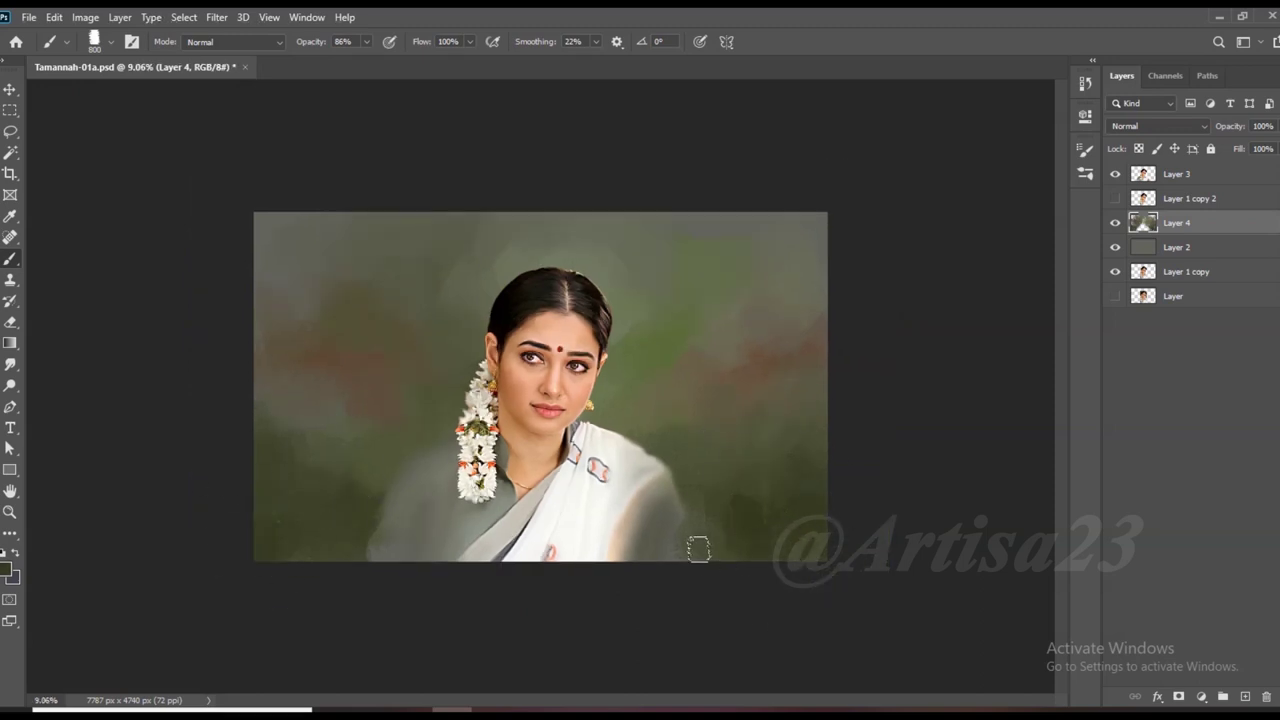
left_click(376, 540, "alt")
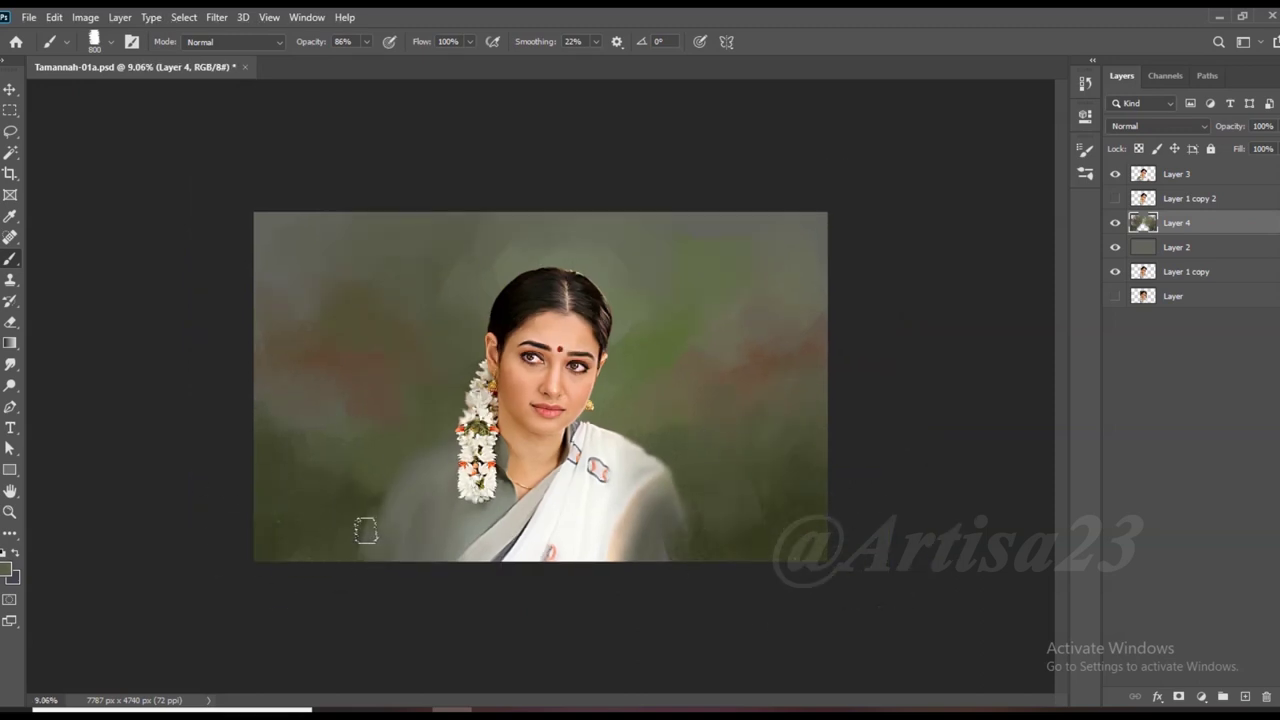
left_click(296, 294, "alt")
scroll(432, 213, "up", 1)
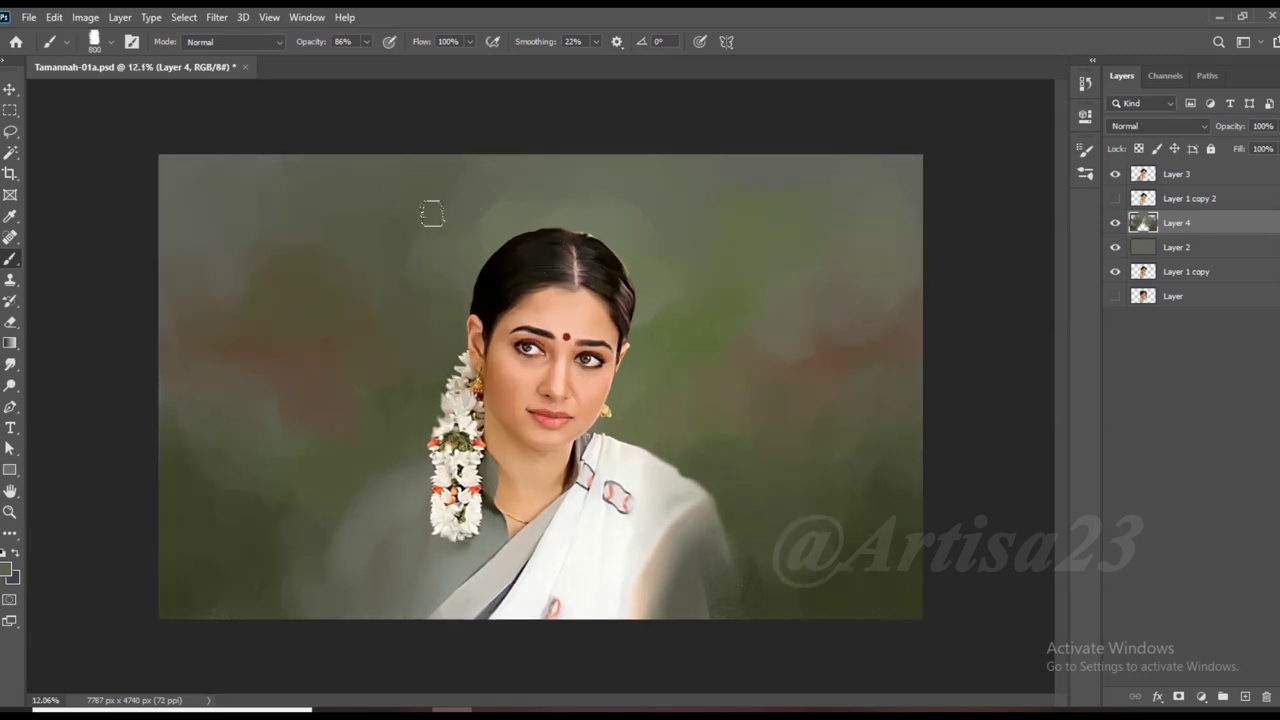
scroll(586, 243, "down", 1)
key("ctrl+s")
scroll(569, 243, "up", 1)
scroll(600, 325, "down", 1)
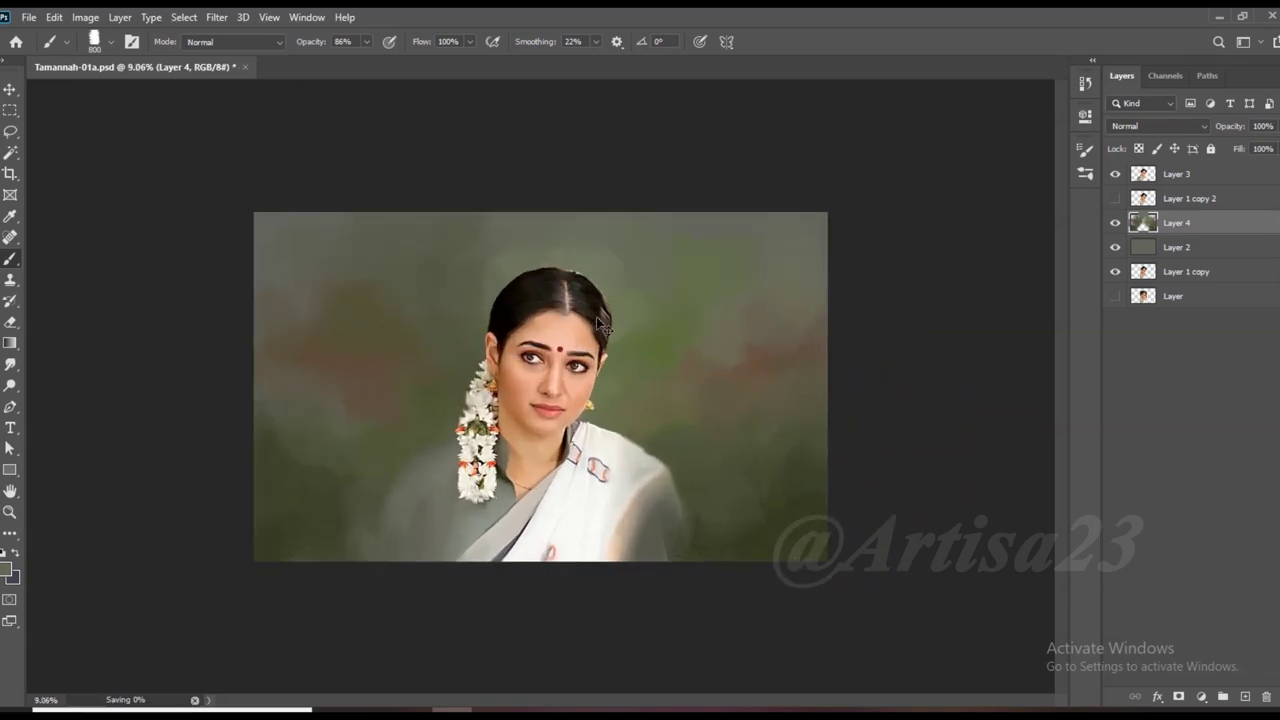
Shrink the brush to 300 and set a darker green foreground colour.
scroll(771, 320, "up", 2)
key("bracketleft")
key("bracketleft")
key("bracketleft")
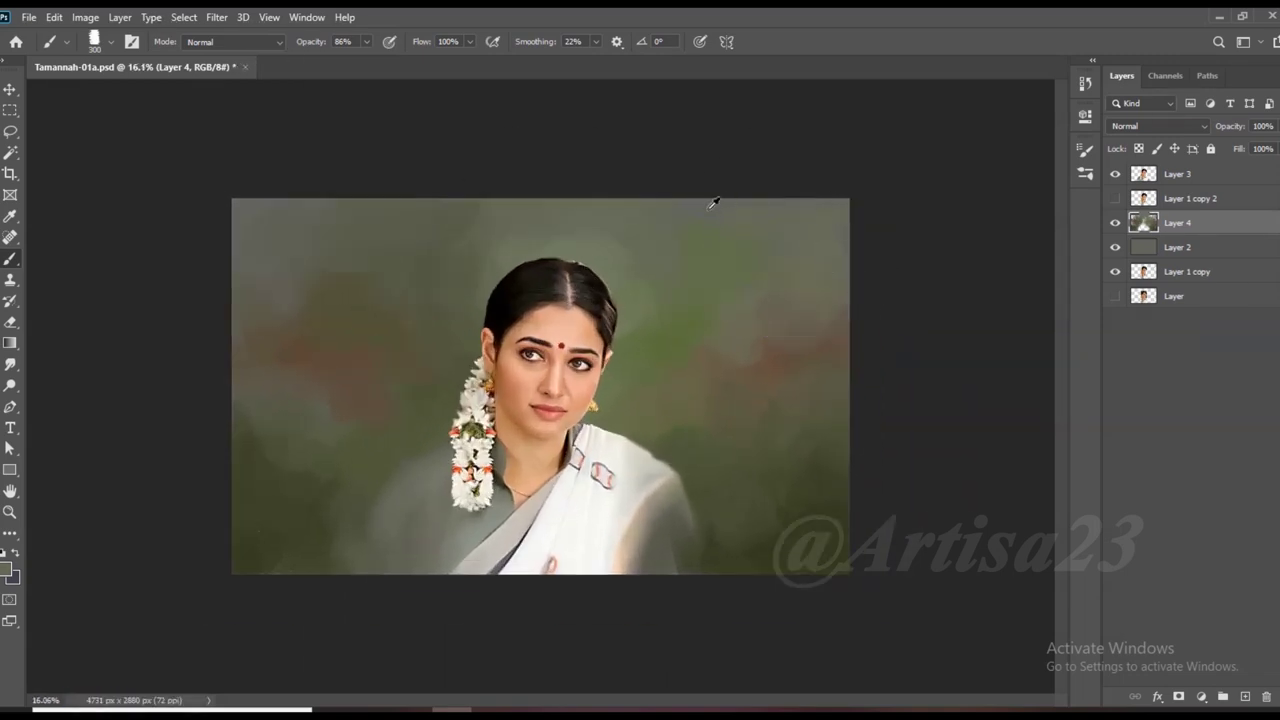
scroll(542, 231, "down", 1)
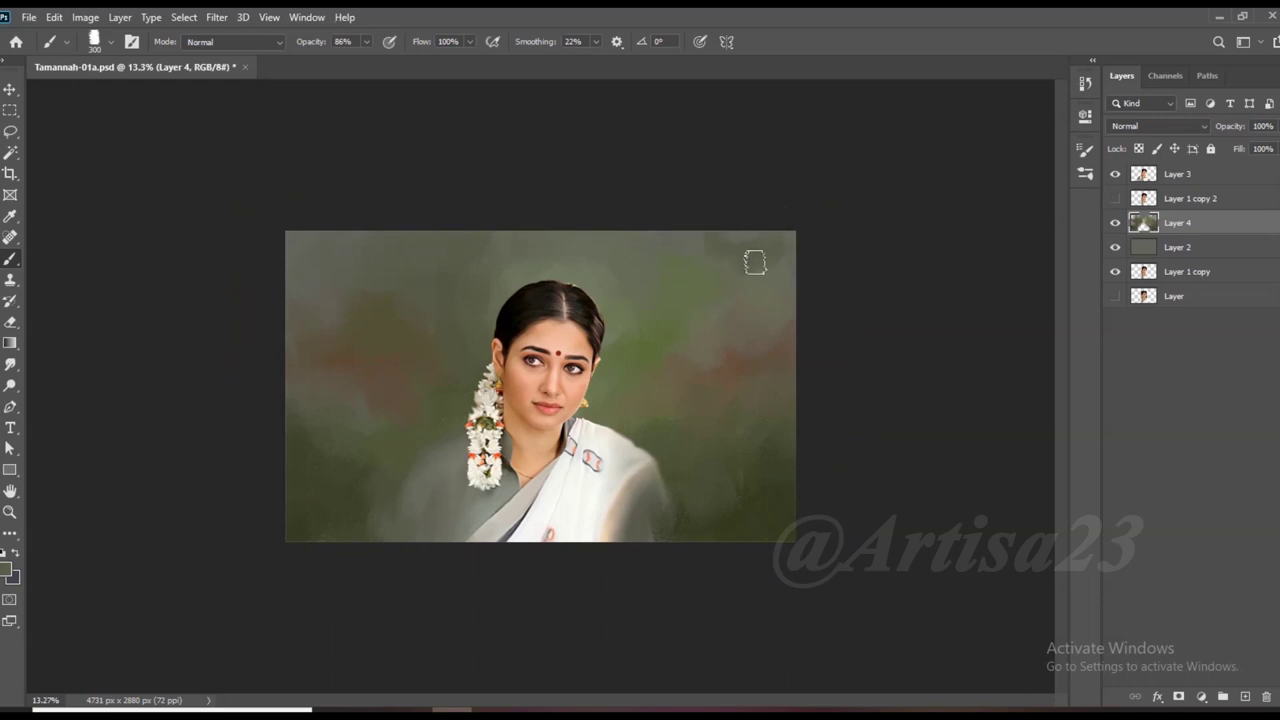
scroll(757, 260, "up", 1)
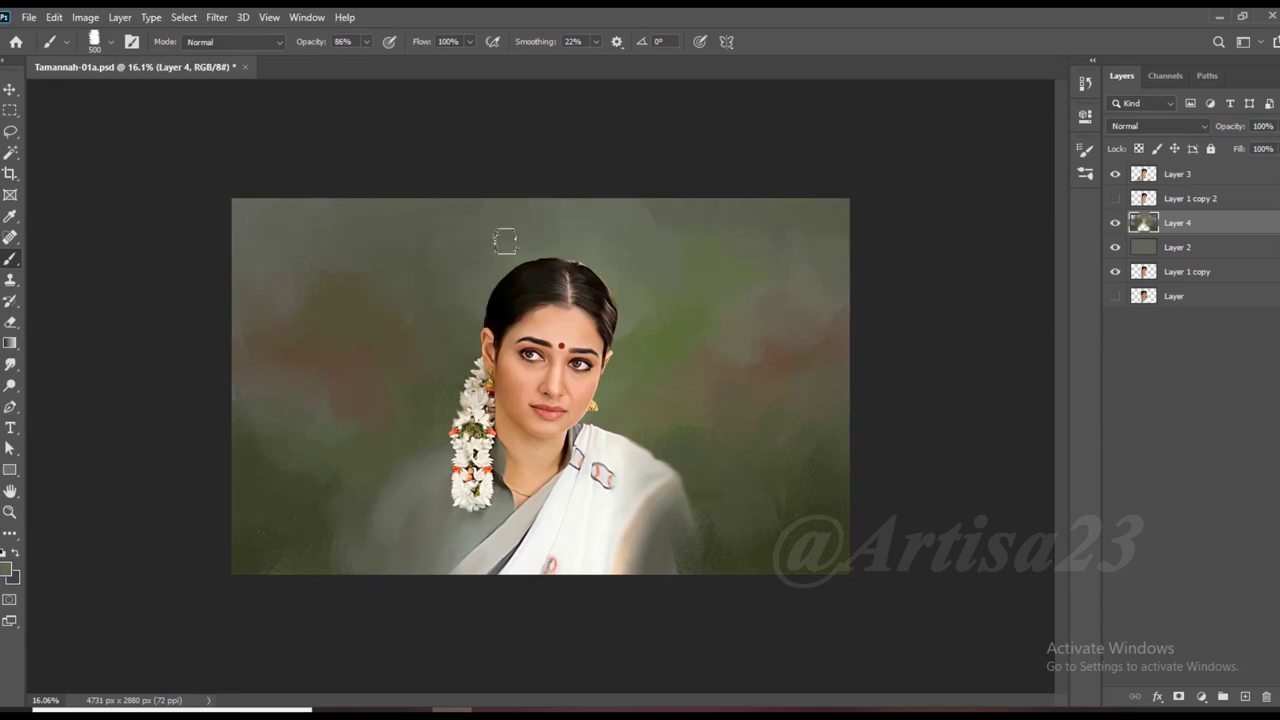
left_click(6, 567)
key("Return")
left_click(6, 568)
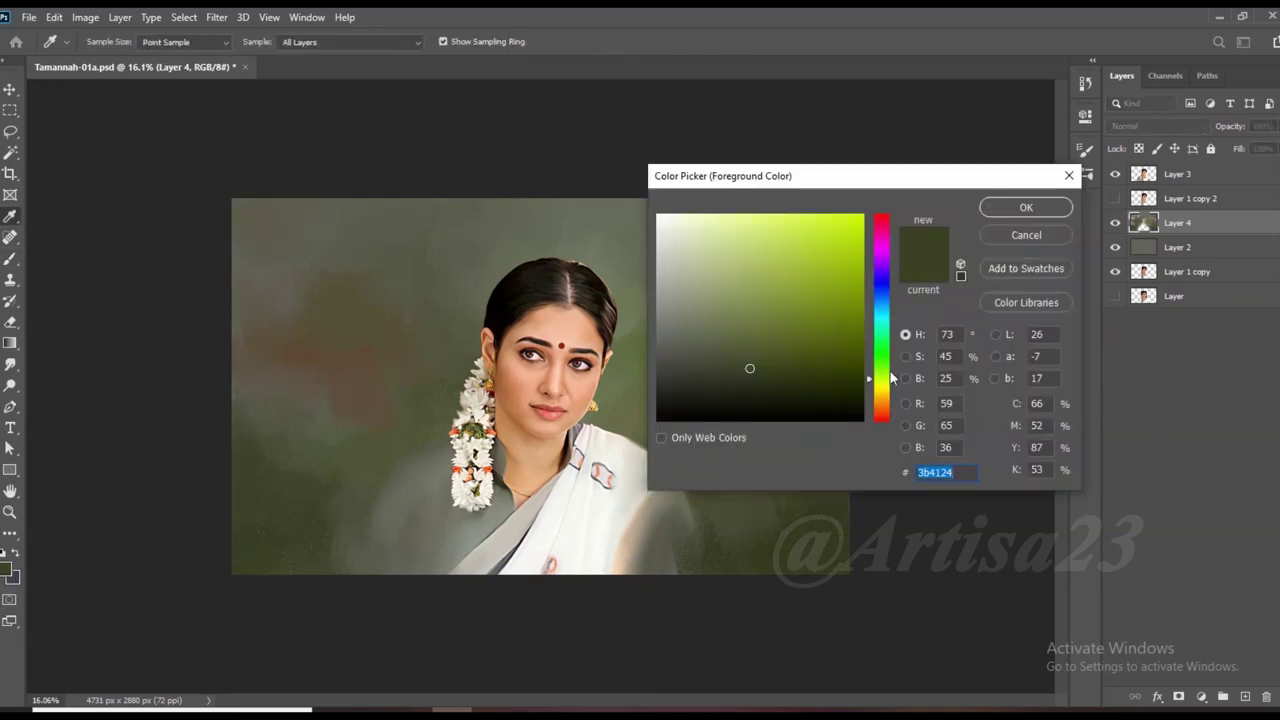
left_click(1023, 207)
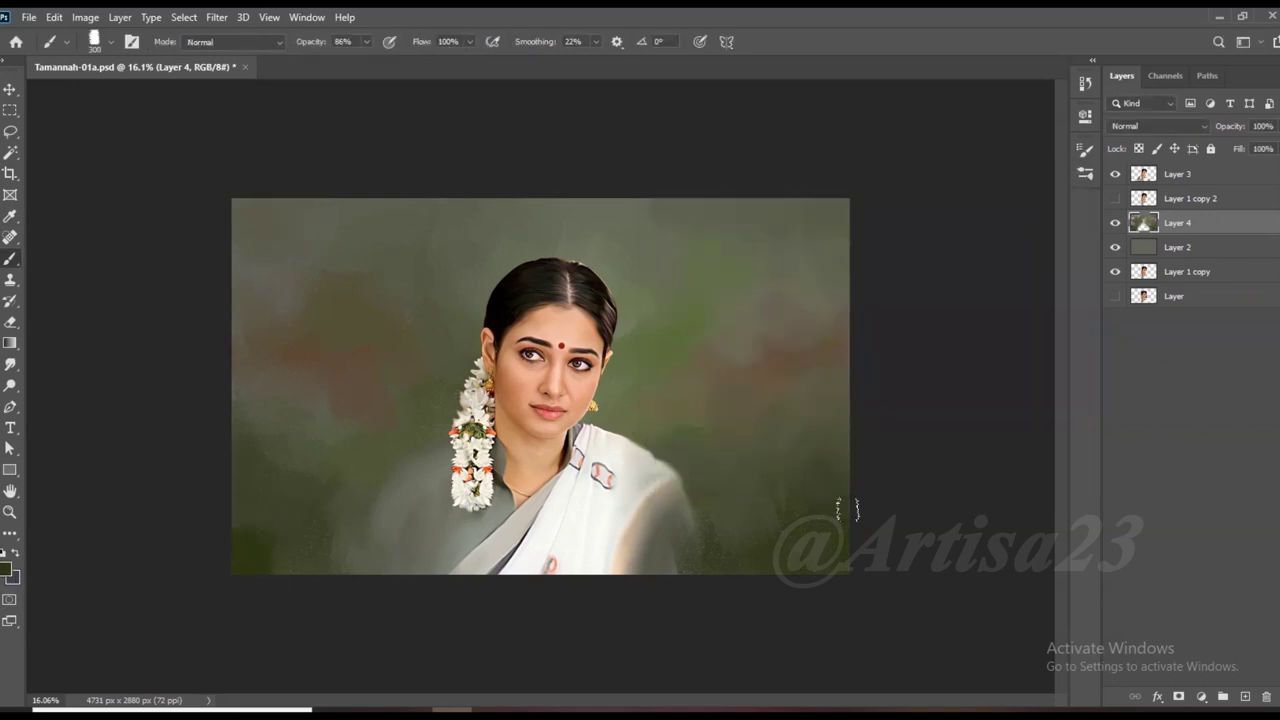
Pick a yellow-green background colour and a dark brown 2f1e02 foreground colour.
left_click(13, 578)
left_click(877, 378)
left_click(831, 395)
left_click(1027, 207)
left_click(8, 568)
left_click(880, 400)
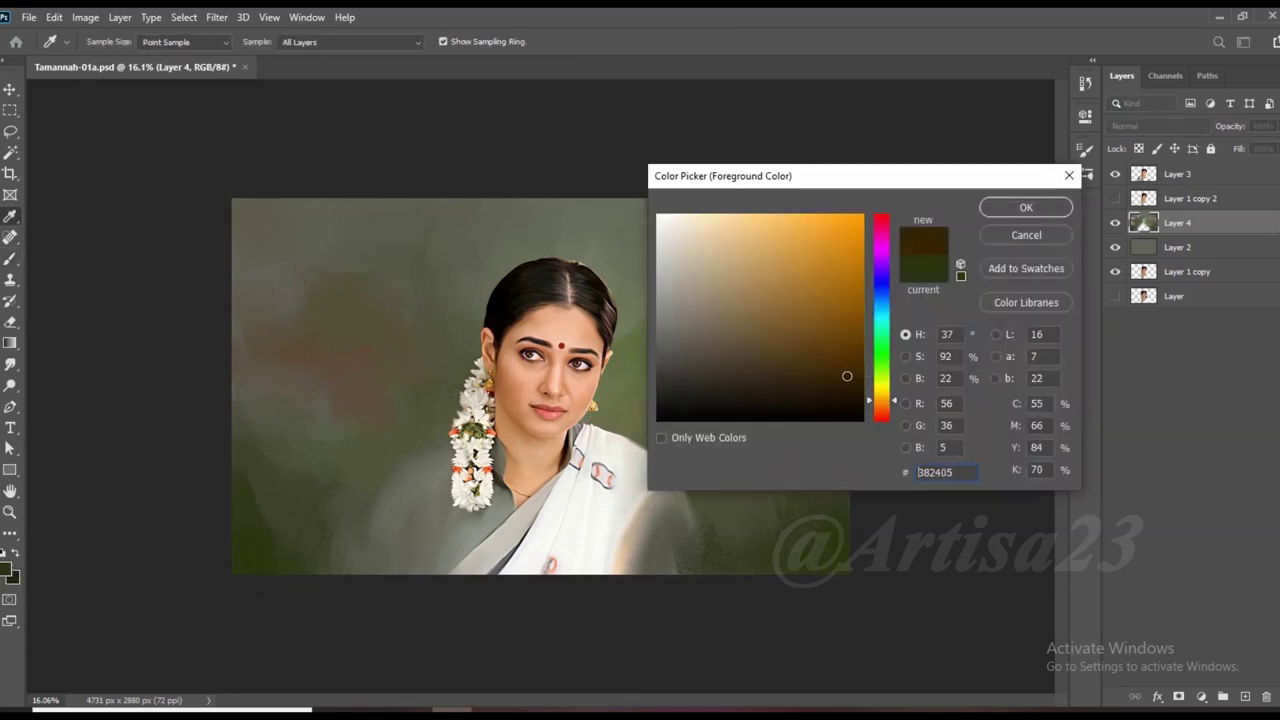
left_click(855, 383)
key("Return")
Paint dark brown strokes into the bottom-left corner and along the left and right background edges.
mouse_move(242, 545)
left_mouse_down()
mouse_move(300, 560)
mouse_move(330, 518)
left_mouse_up()
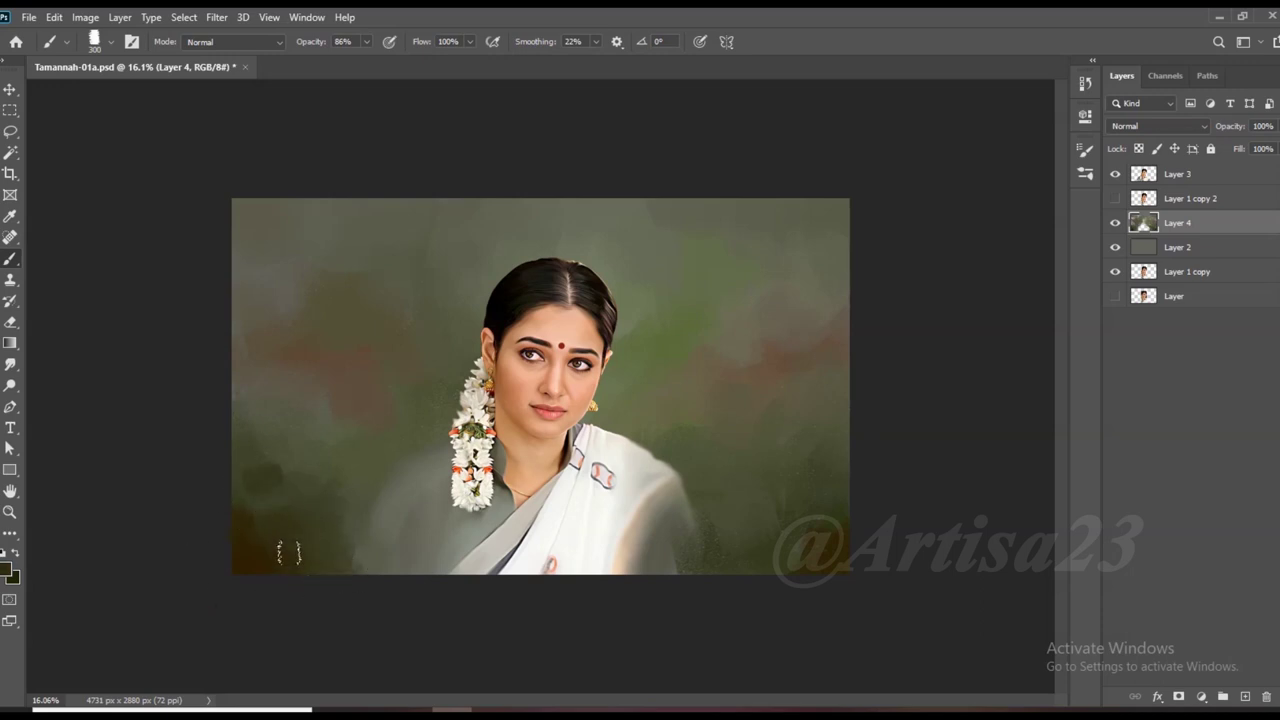
mouse_move(255, 470)
left_mouse_down()
mouse_move(286, 509)
mouse_move(250, 410)
left_mouse_up()
left_click_drag(840, 475, 791, 547)
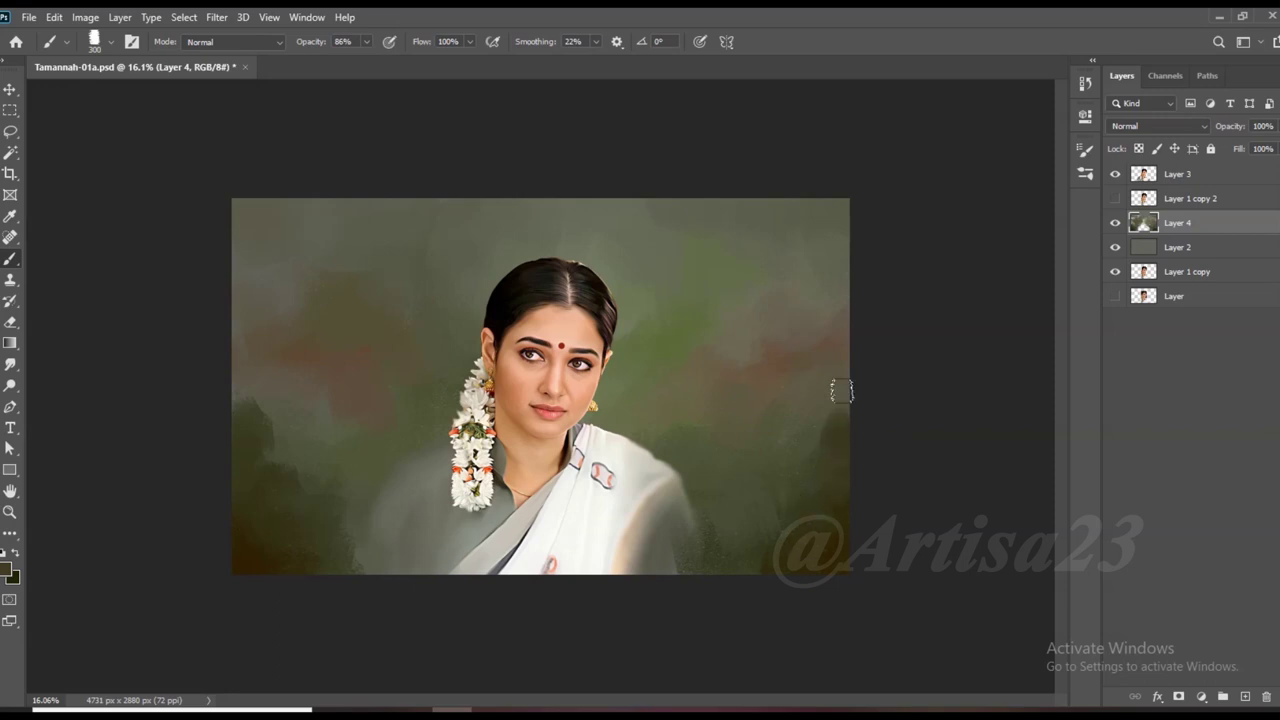
left_click_drag(782, 513, 809, 500)
left_click_drag(280, 510, 305, 484)
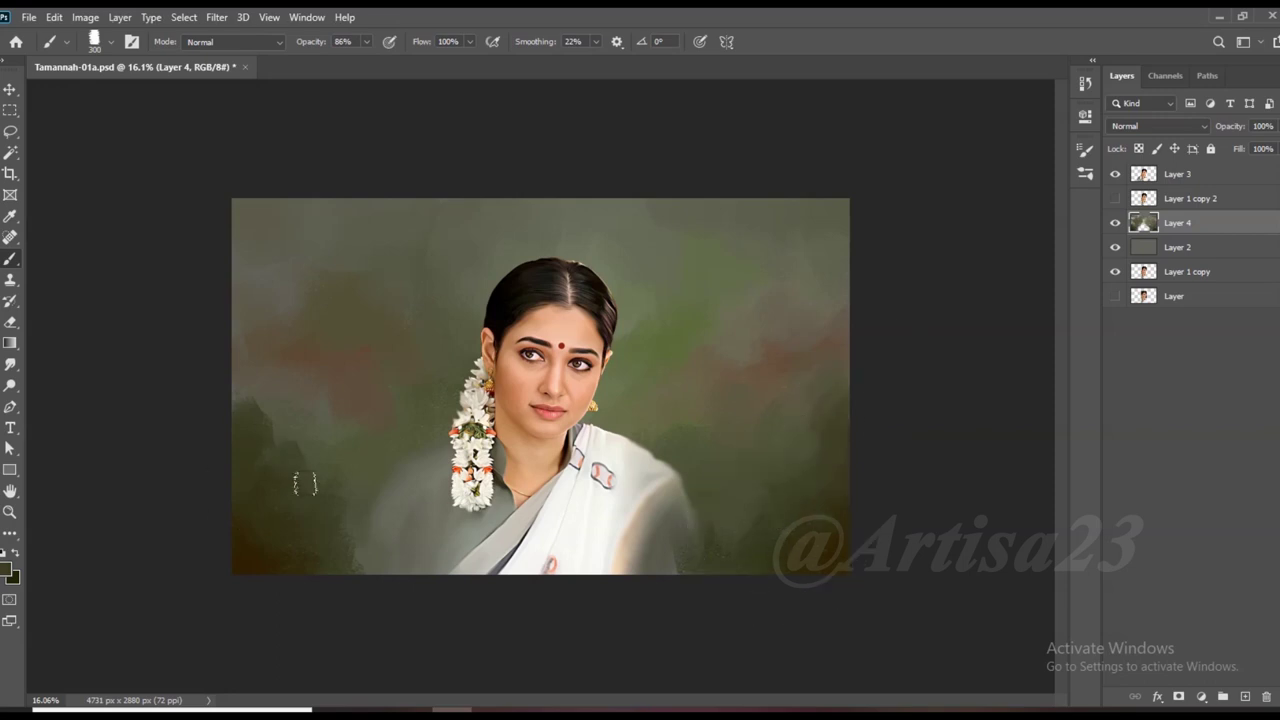
left_click_drag(266, 383, 212, 355)
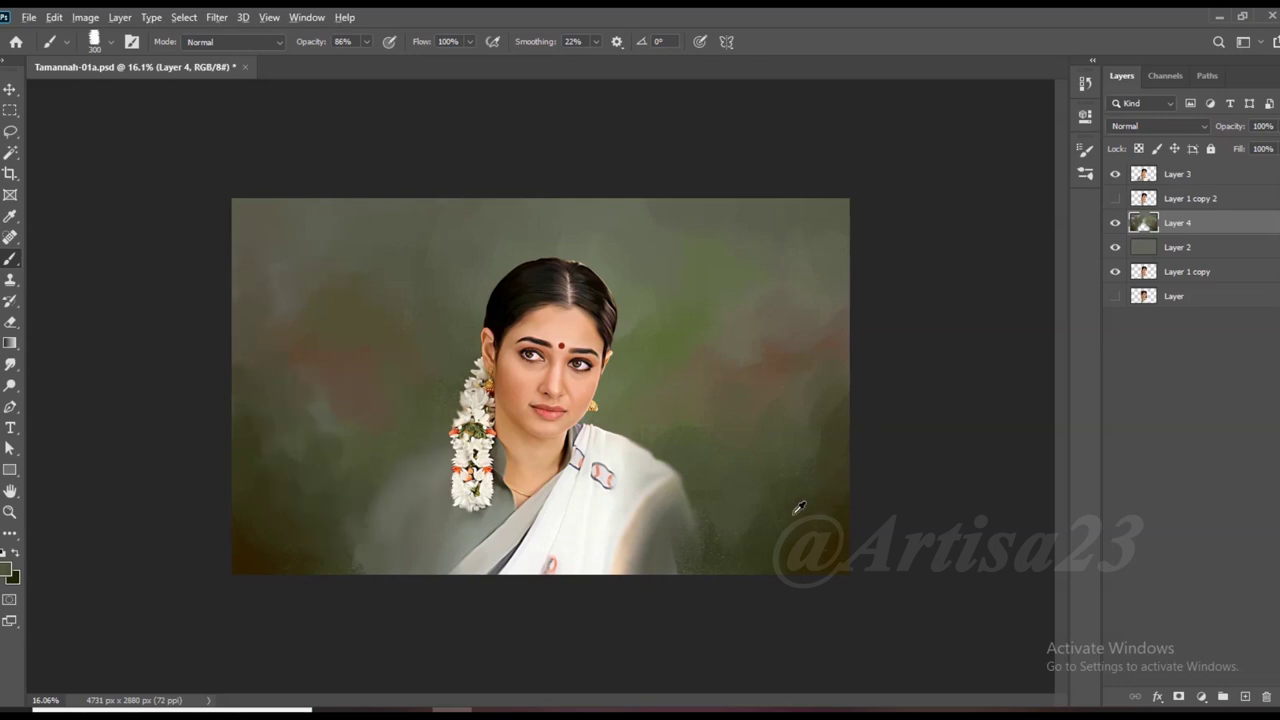
left_click_drag(337, 429, 335, 483)
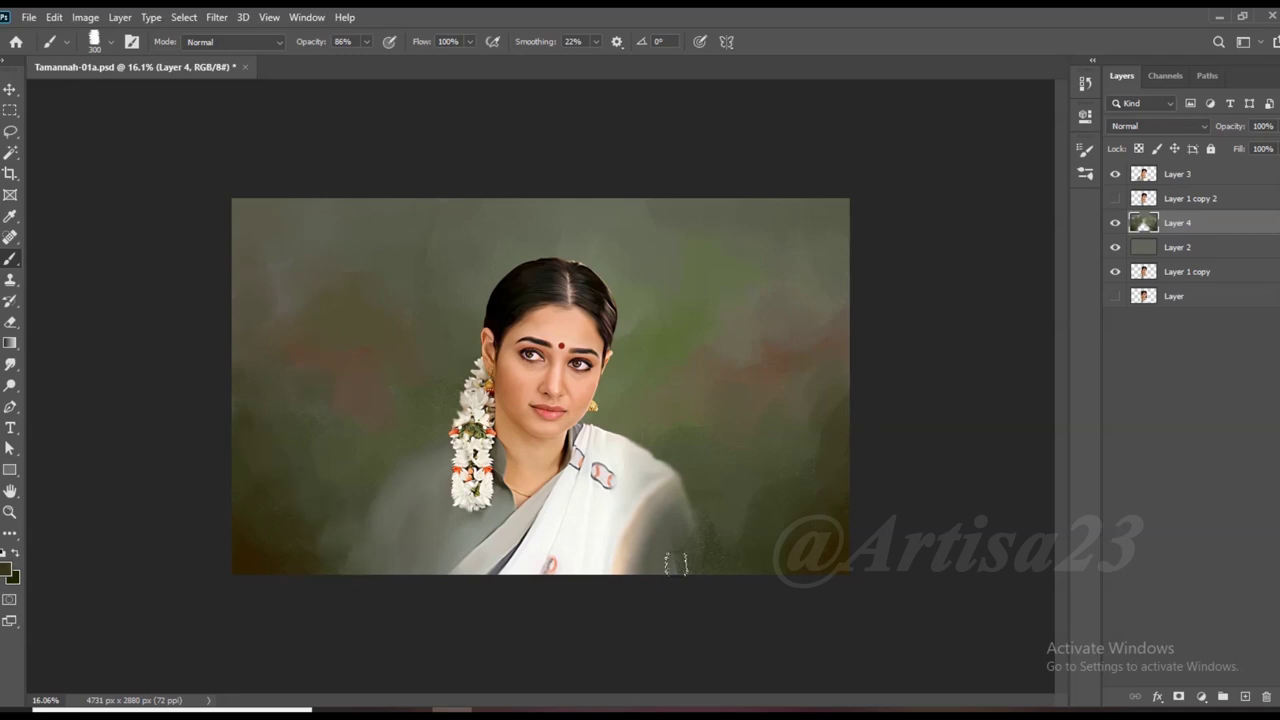
scroll(777, 389, "down", 2)
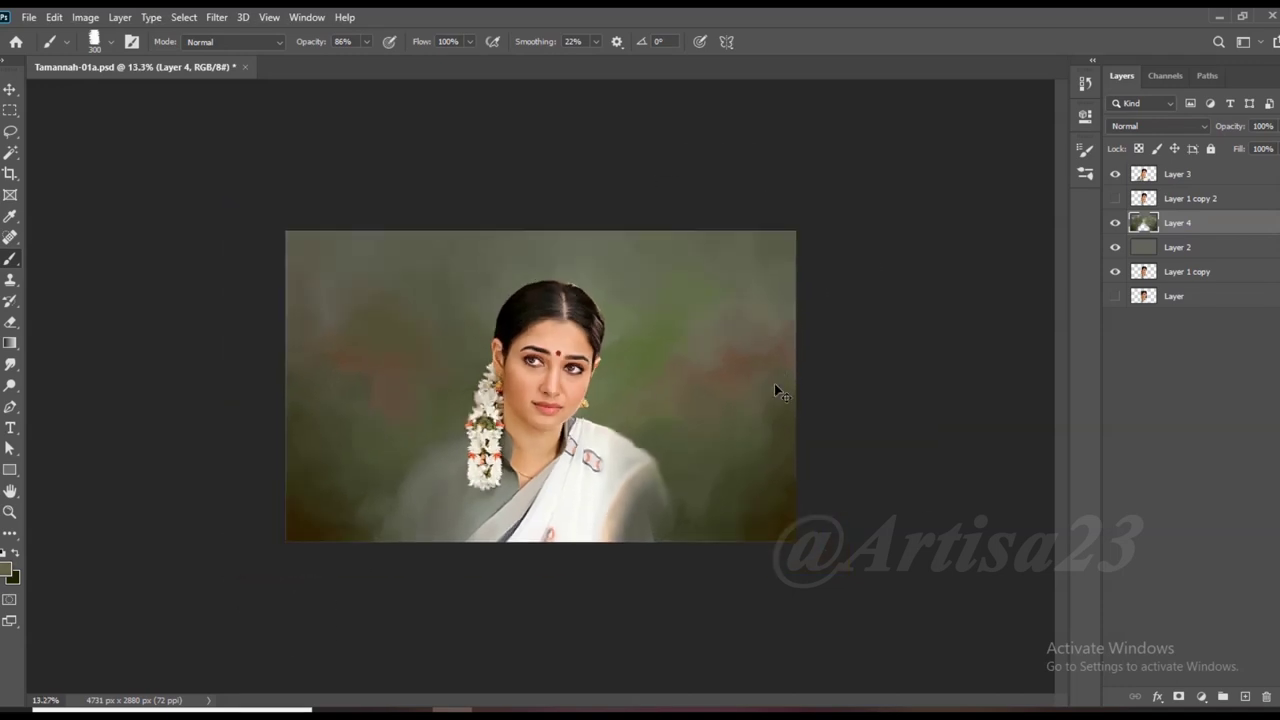
Delete the hidden Layer 1 copy 2 and add a new empty layer on top.
scroll(649, 371, "up", 2)
scroll(707, 331, "up", 2)
key("alt+period")
scroll(707, 331, "down", 1)
scroll(686, 337, "down", 1)
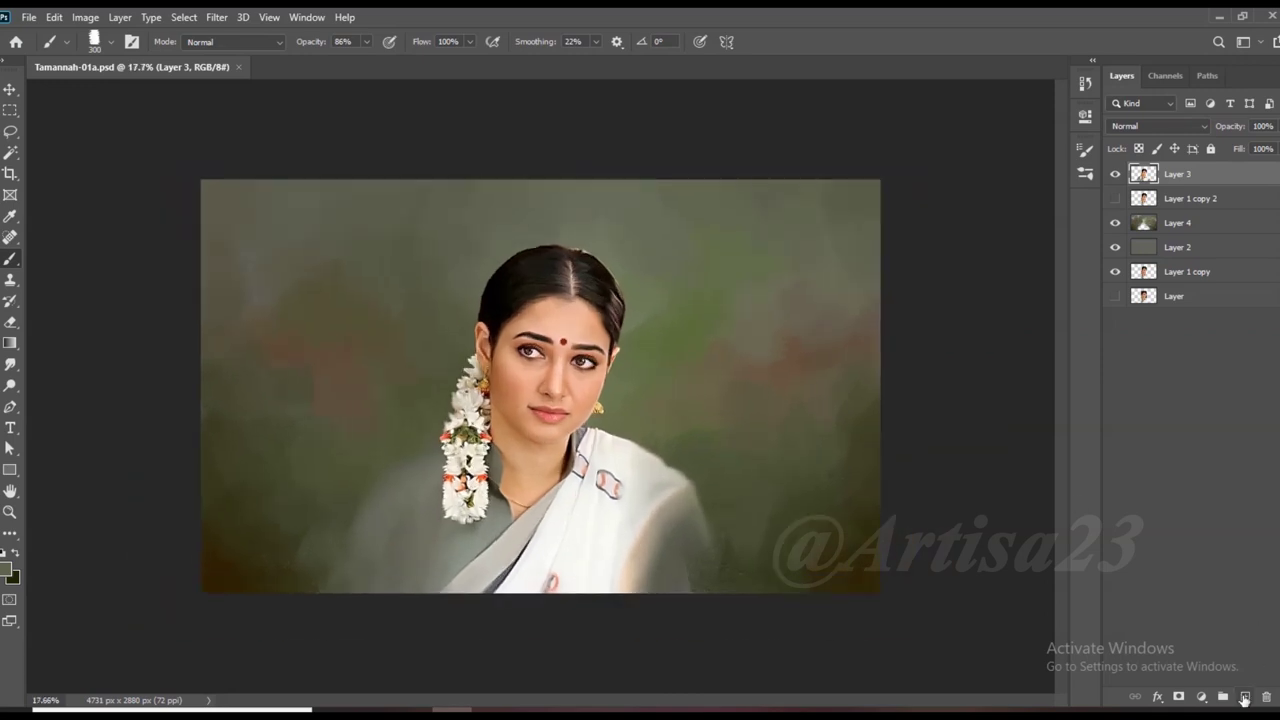
left_click(1245, 696)
left_click(1193, 222)
key("Delete")
Rename the portrait layer to 01 and the new empty layer to Color 01.
left_click(1178, 198)
double_click(1178, 198)
type("01")
key("Return")
double_click(1180, 173)
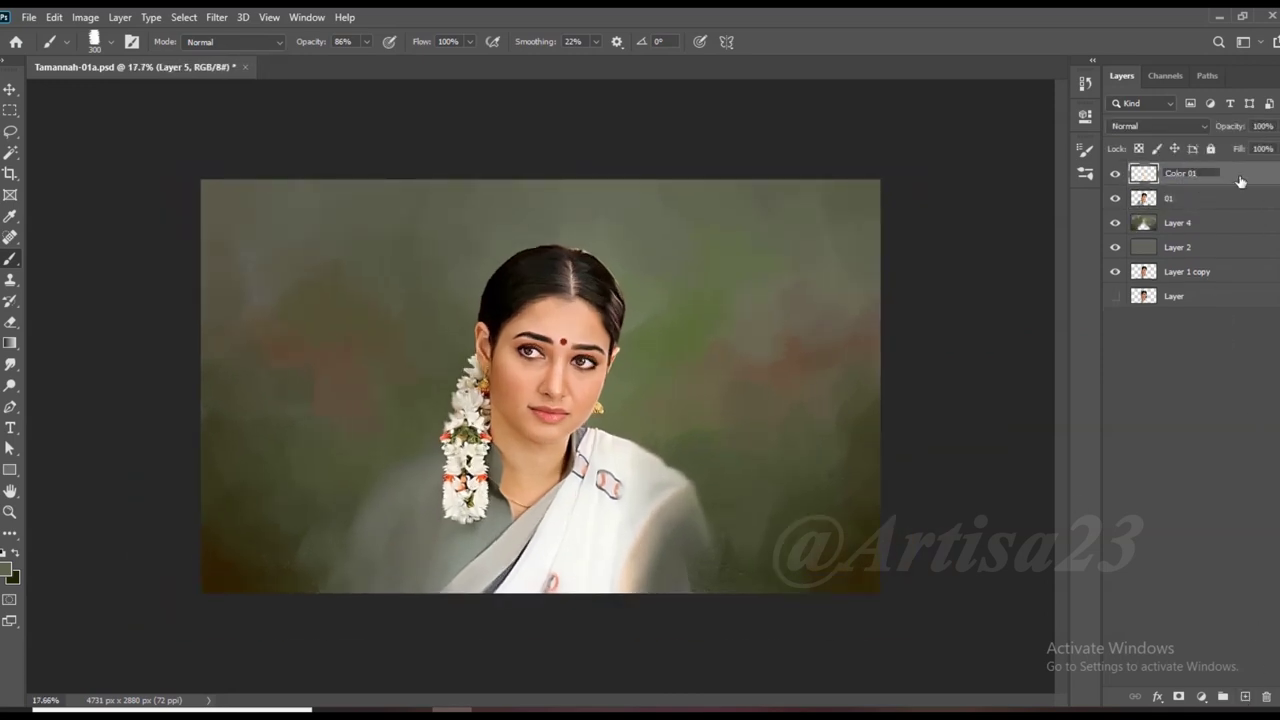
key("Return")
scroll(848, 300, "up", 1)
scroll(848, 300, "down", 2)
Load the woman's figure as a selection and set a new brush tip at 16% opacity.
left_click(1143, 198, "ctrl")
scroll(680, 263, "up", 1)
scroll(680, 263, "up", 1)
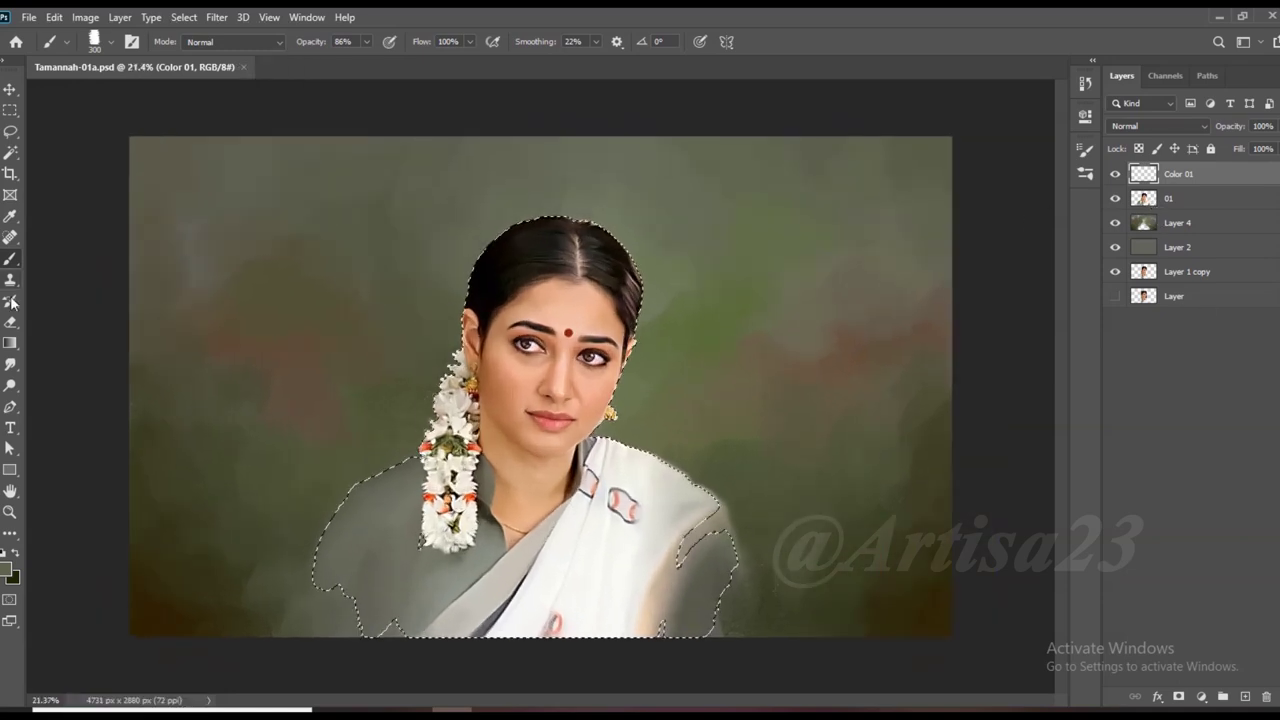
left_click(1085, 150)
left_click(866, 140)
left_click(854, 417)
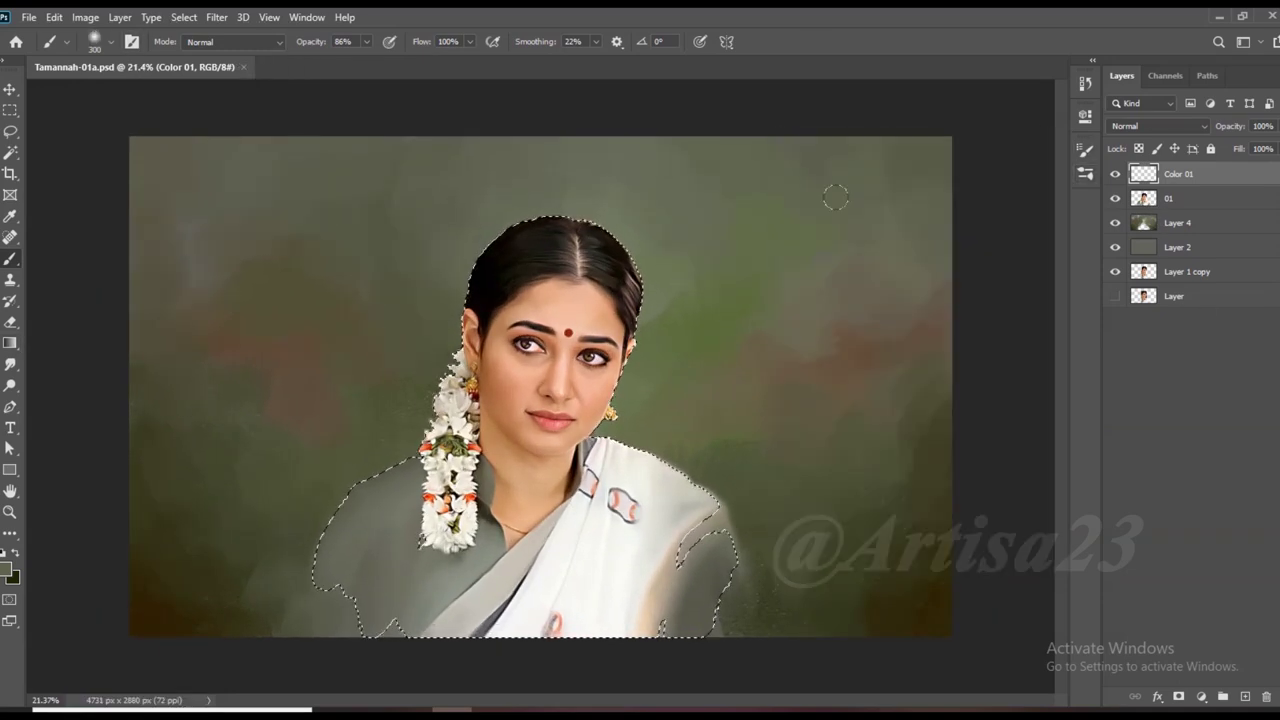
left_click_drag(366, 41, 315, 58)
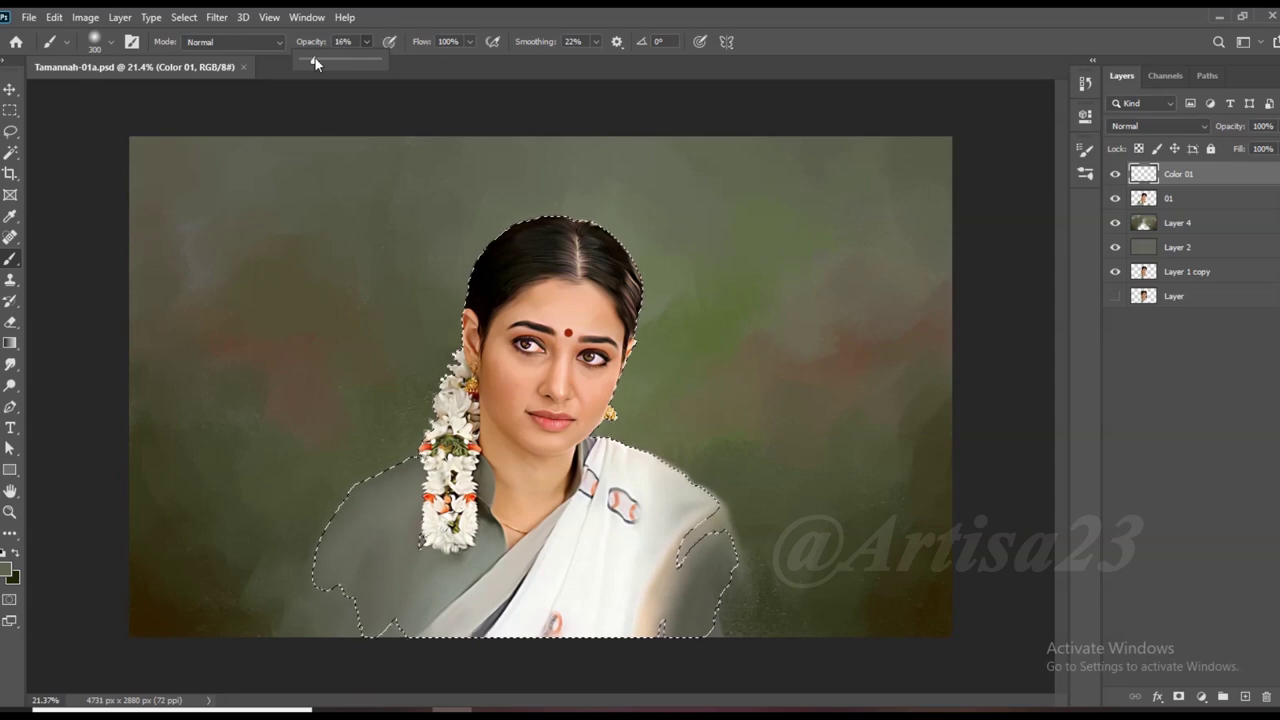
Set Color 01's blend mode to Color.
left_click(1158, 126)
left_click(1130, 509)
key("i")
left_click(7, 568)
Set the foreground to dark red 700505 and paint it on the Color 01 layer.
type("700505")
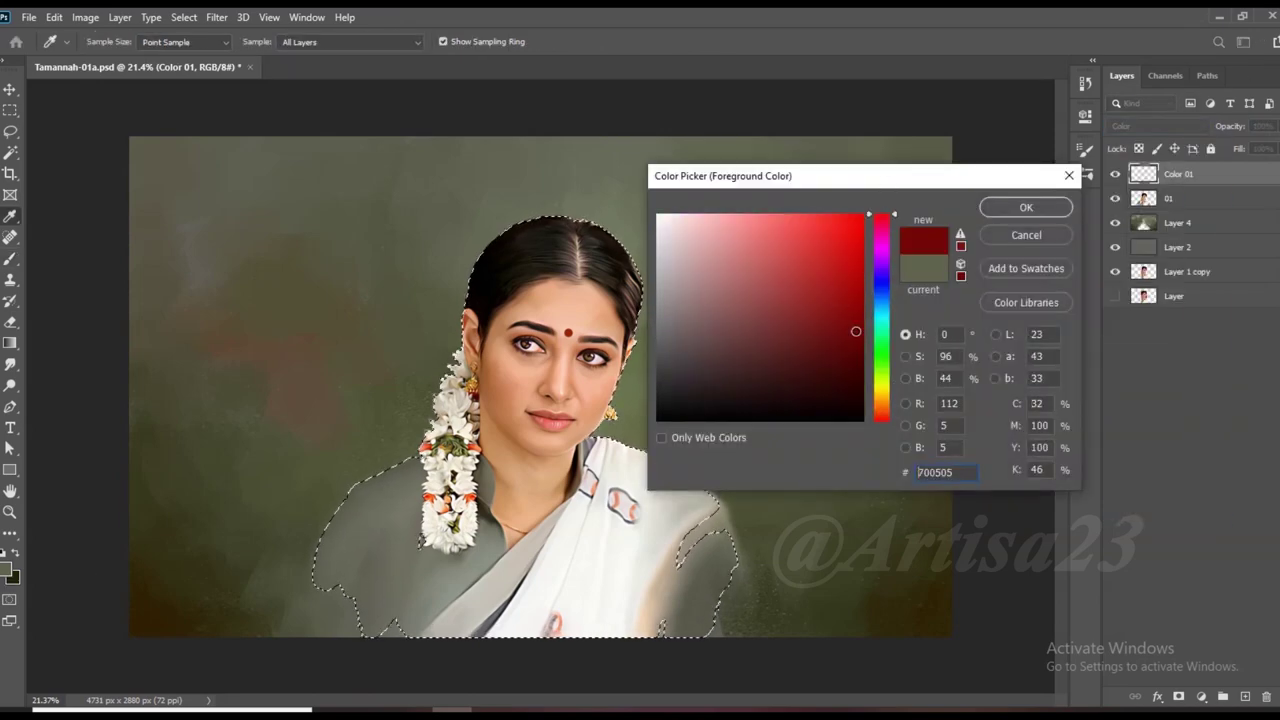
left_click(1026, 207)
key("b")
scroll(526, 378, "up", 3)
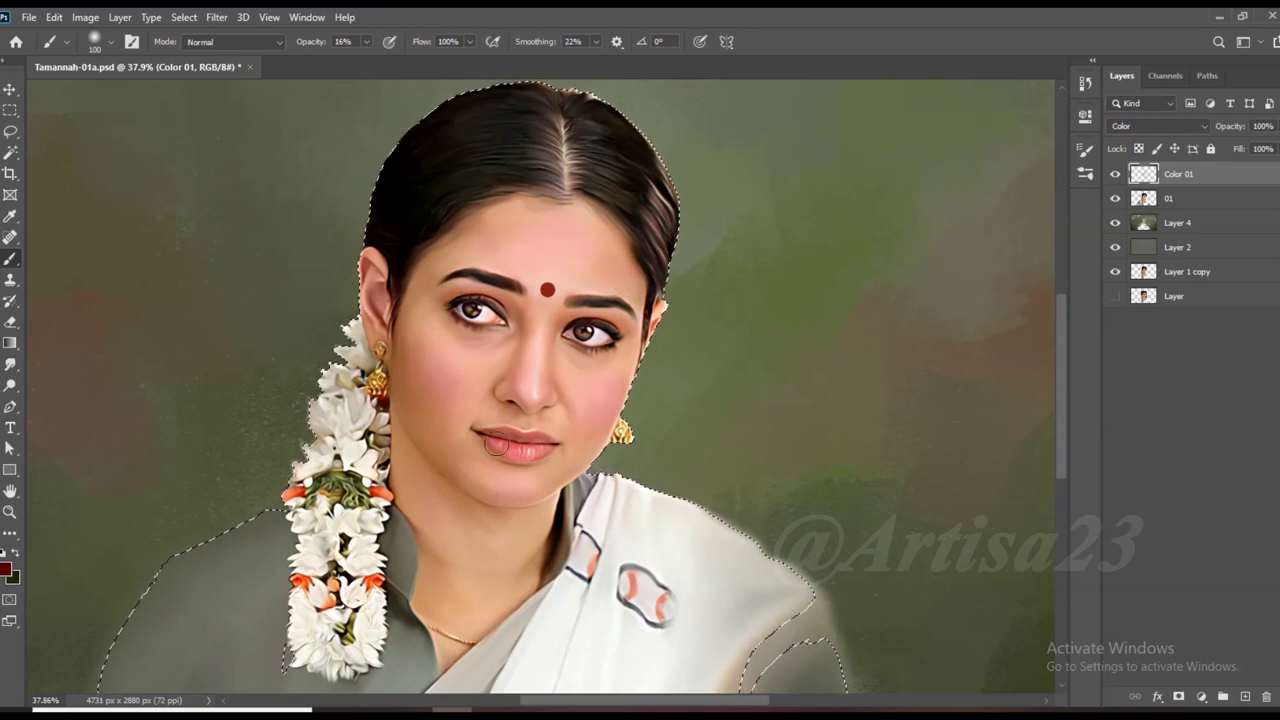
Apply Color Balance with midtones at +100 Red and -20 Yellow.
left_click(85, 17)
left_click(271, 71)
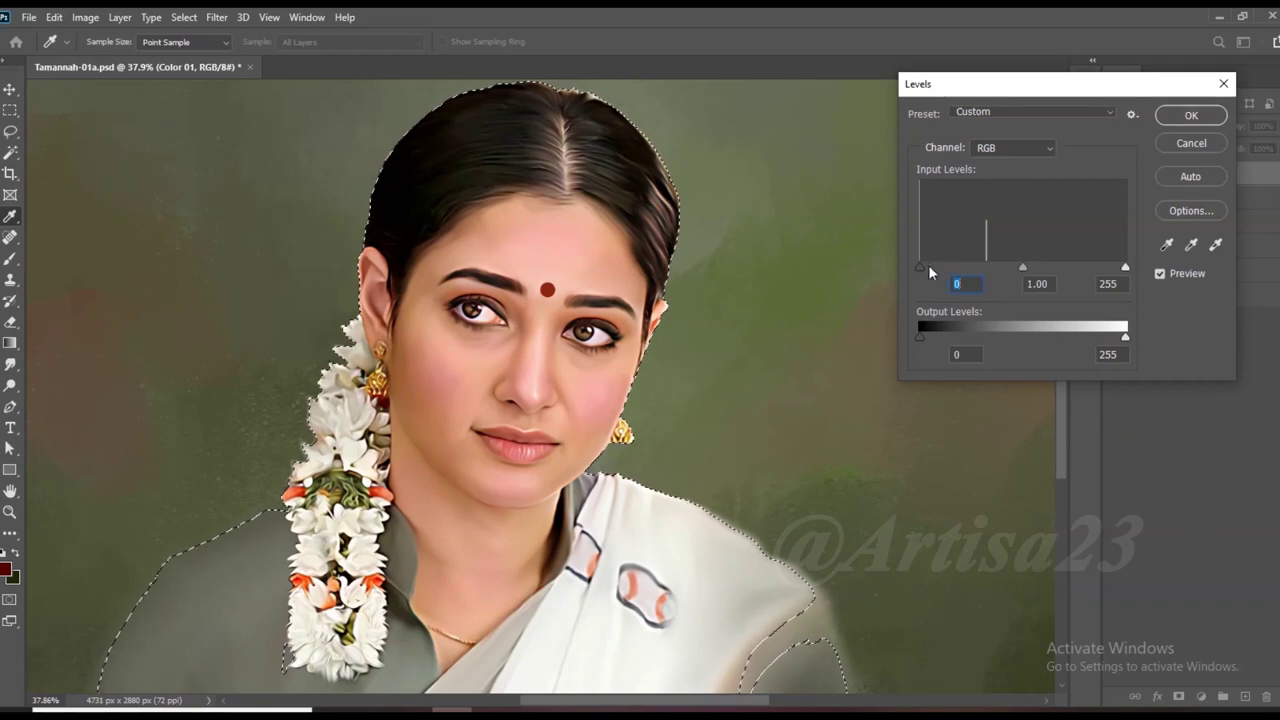
left_click(1223, 83)
left_click(85, 17)
left_click(271, 157)
left_click_drag(975, 208, 1044, 212)
left_click_drag(940, 244, 925, 252)
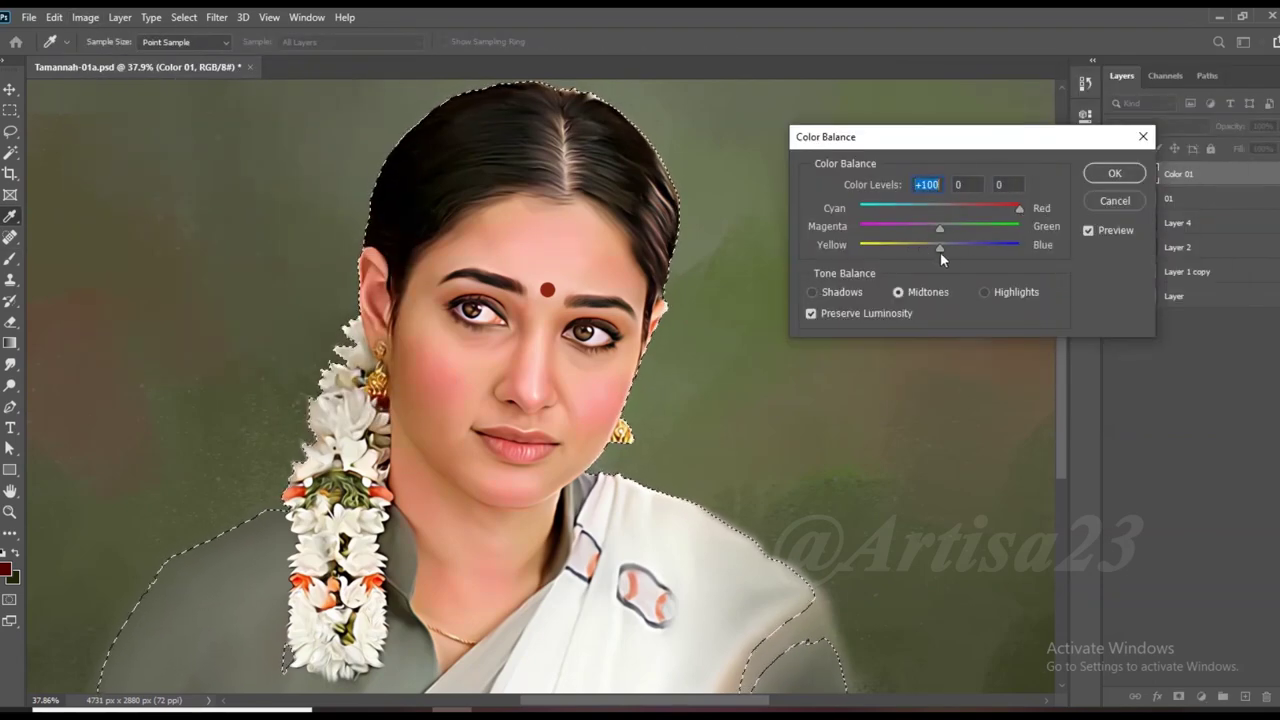
left_click(1114, 173)
Smudge the red tint, erase the excess at 34% opacity, and add a new empty layer.
key("r")
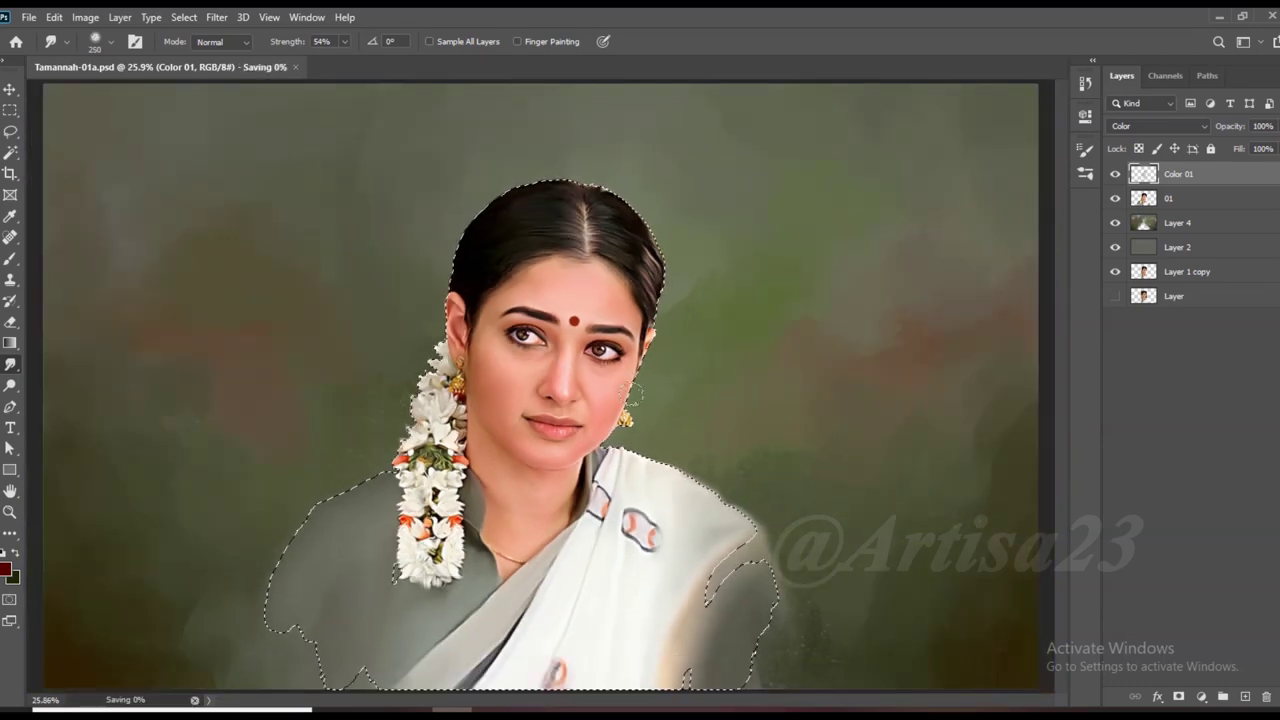
key("e")
left_click(300, 41)
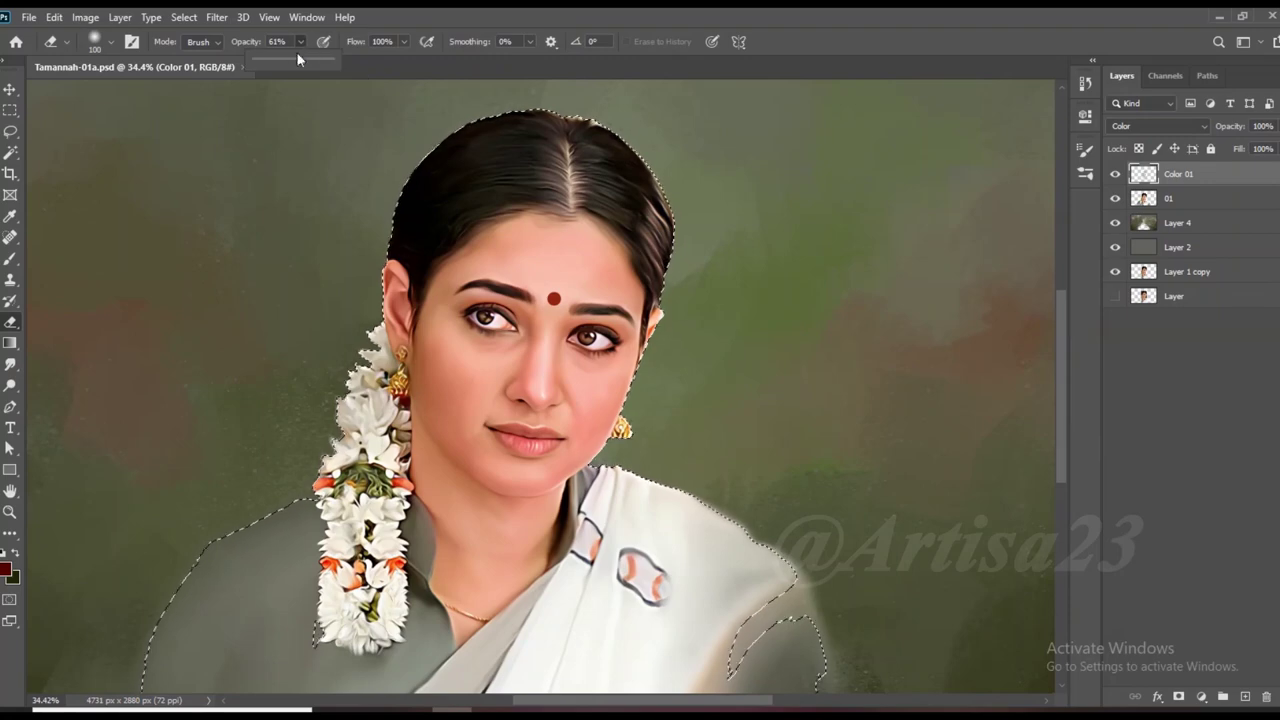
left_click_drag(297, 59, 280, 59)
scroll(668, 319, "up", 3)
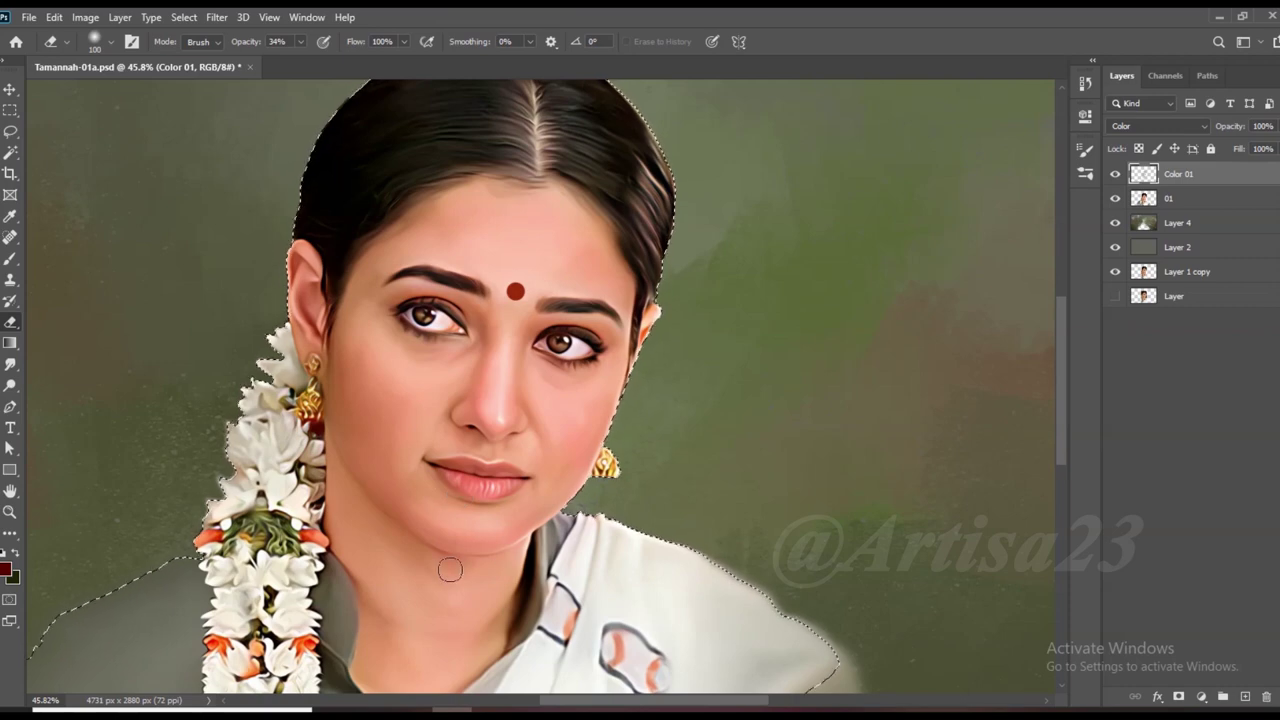
scroll(450, 569, "down", 3)
scroll(450, 569, "down", 2)
key("ctrl+shift+alt+n")
double_click(1178, 173)
Name the new layer Color 02 and choose an orange foreground colour.
type("Color")
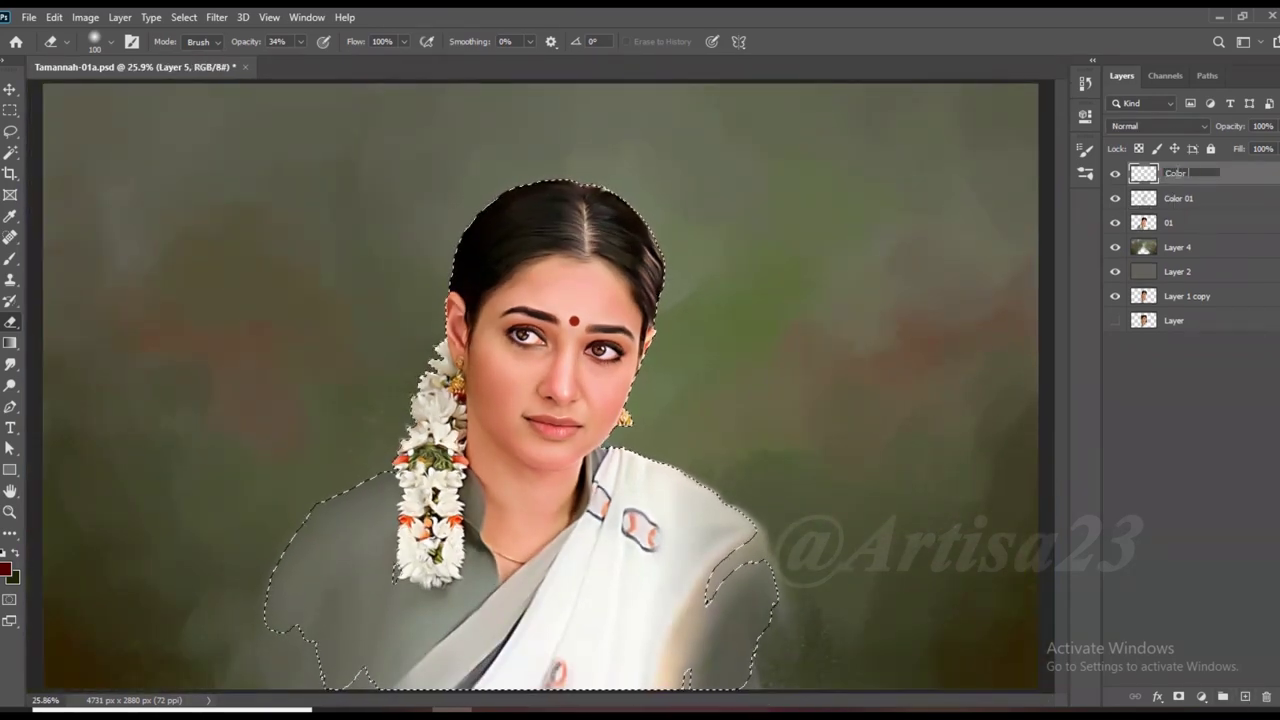
type(" 02")
key("Return")
scroll(83, 514, "up", 1)
key("i")
left_click(5, 568)
left_click_drag(880, 416, 885, 399)
left_click(855, 222)
key("Return")
key("e")
Set Color 02 to Color blend mode and paint orange over the forehead, temple, cheek and chin.
left_click(1155, 126)
left_click(1130, 446)
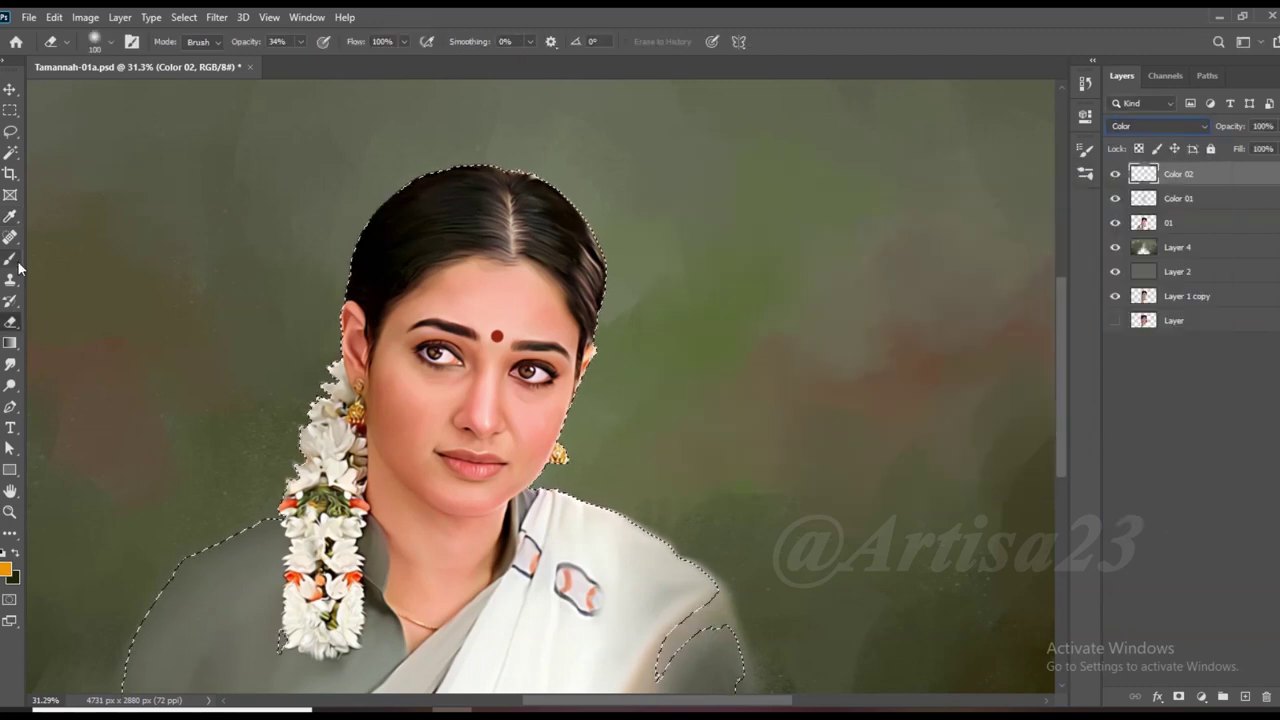
left_click(15, 262)
left_click_drag(474, 273, 449, 289)
key("bracketleft")
key("bracketleft")
left_click_drag(397, 372, 470, 372)
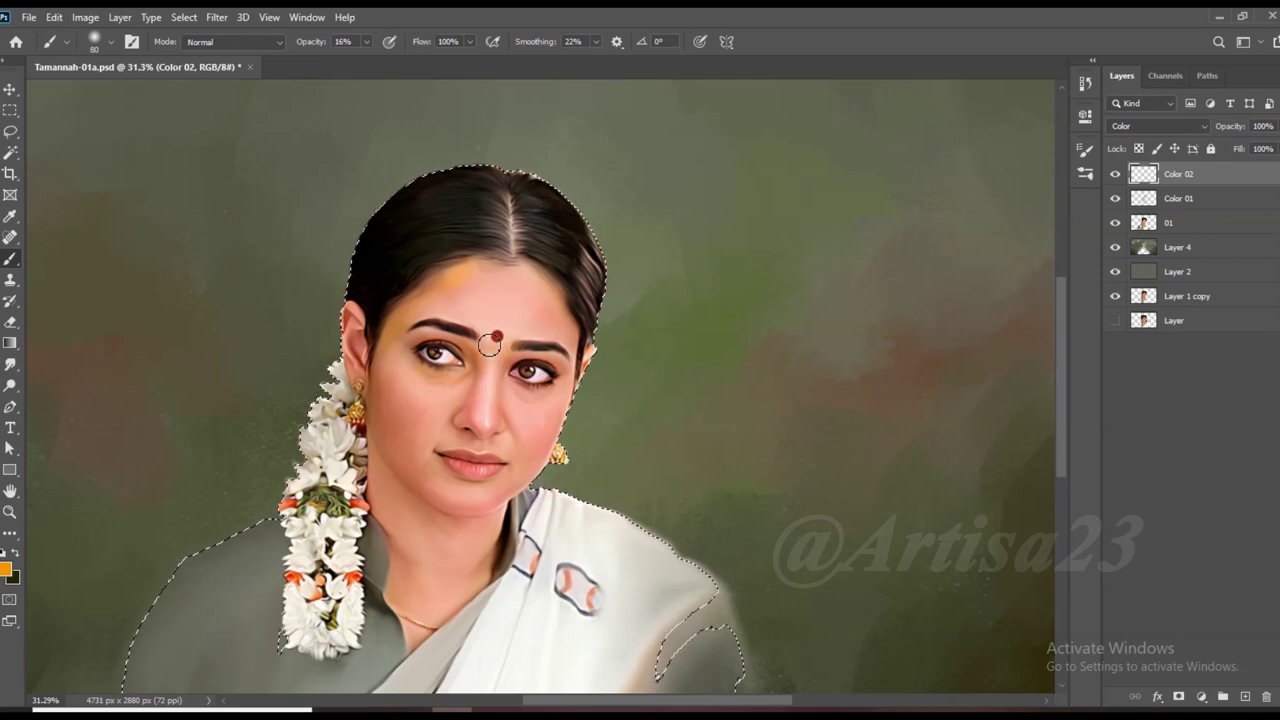
key("bracketright")
key("bracketright")
left_click_drag(530, 456, 496, 490)
Smudge the orange tint to blend it softly into the skin.
left_click(10, 364)
scroll(430, 290, "up", 2)
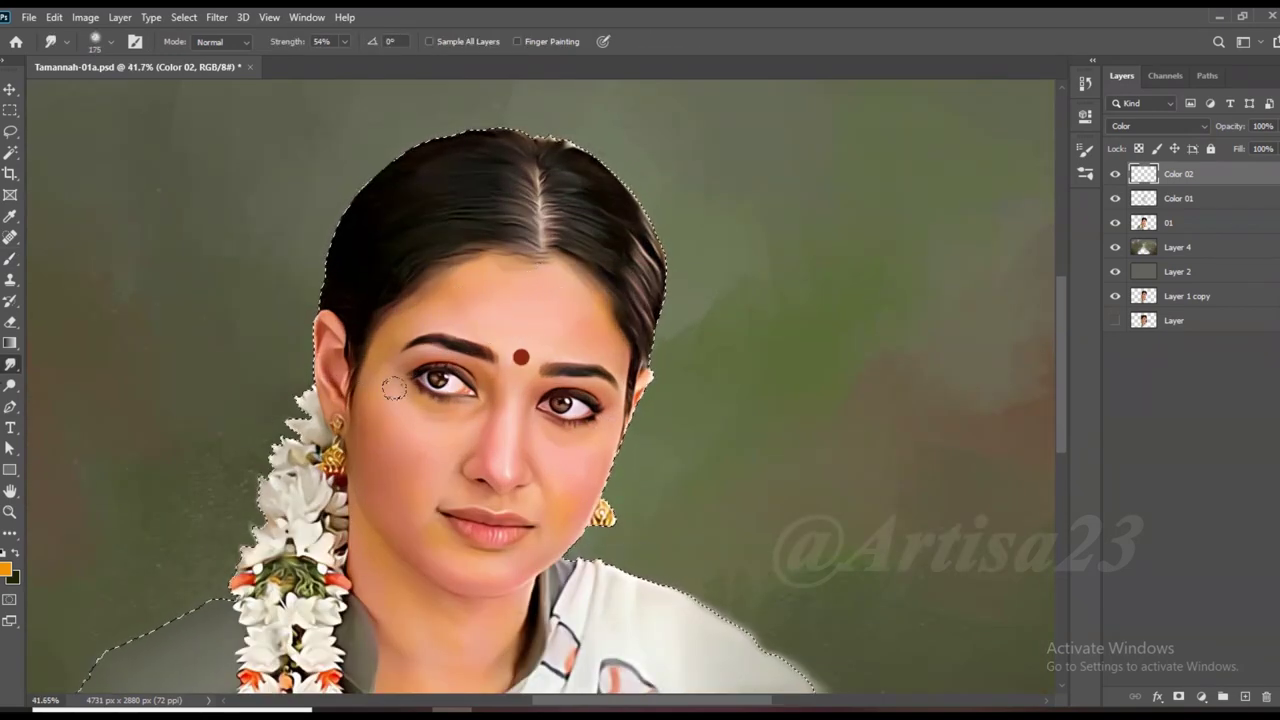
key("bracketright")
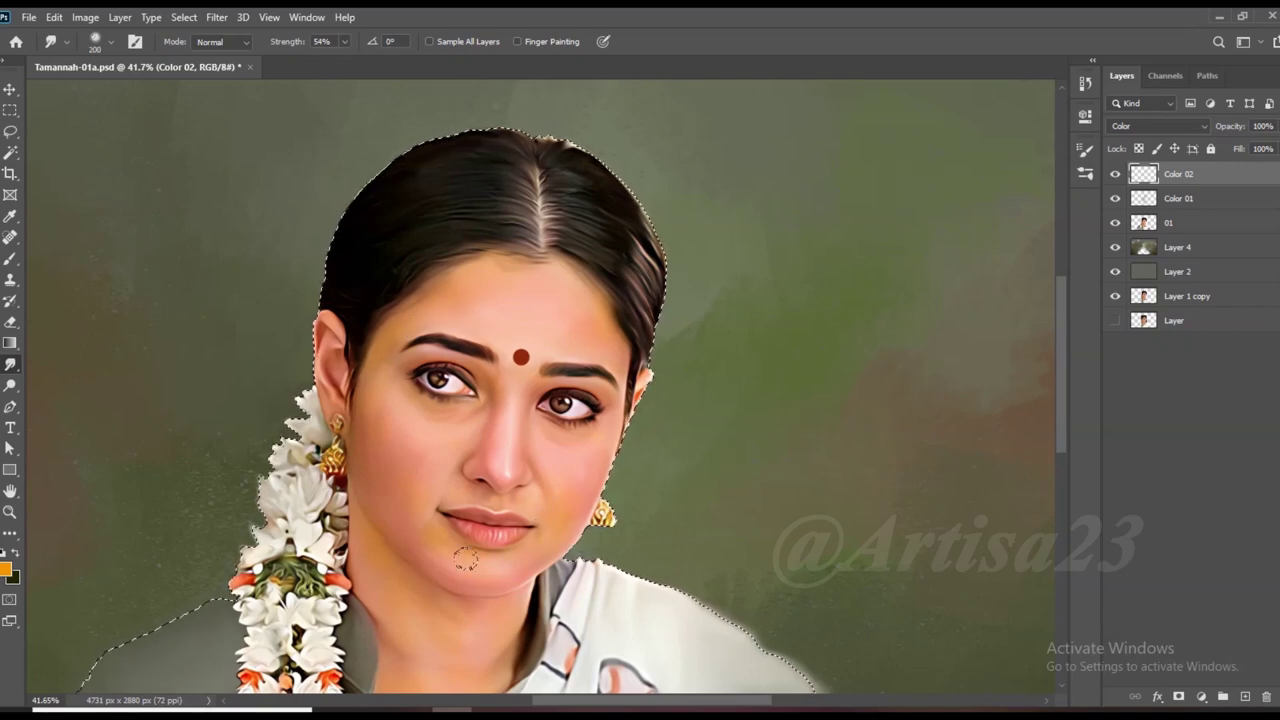
key("bracketleft")
key("bracketright")
scroll(416, 627, "down", 2)
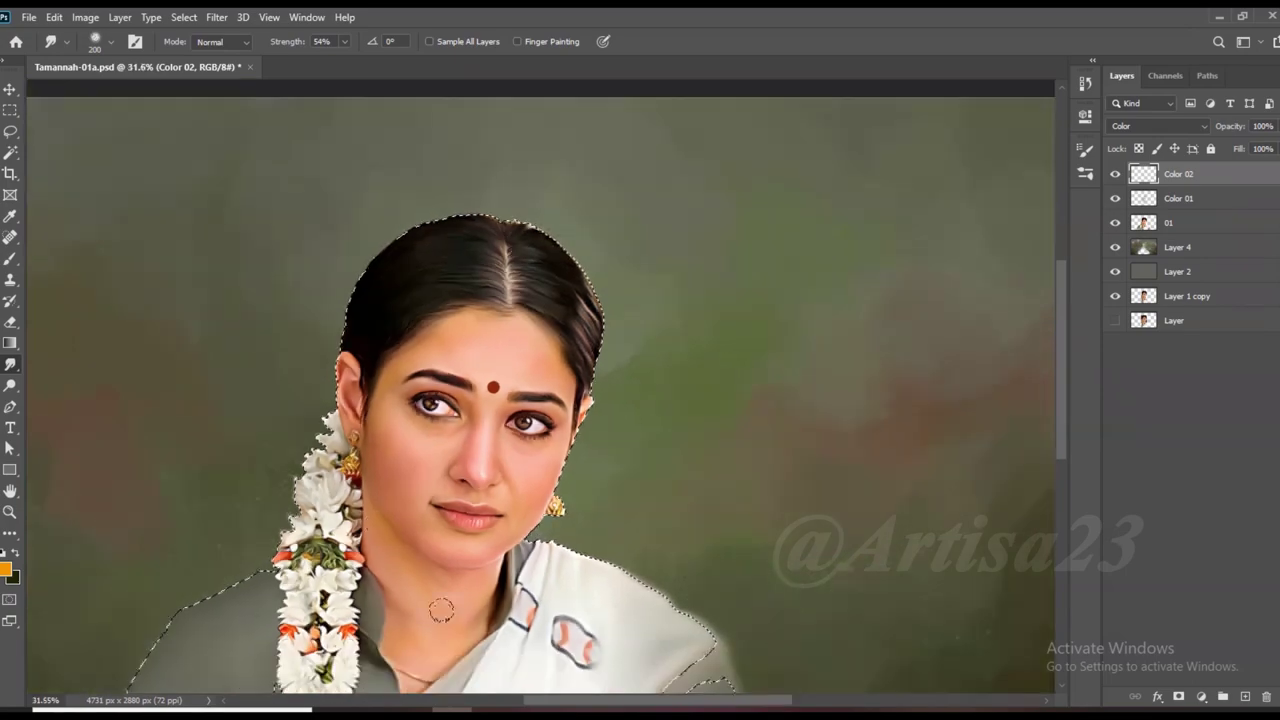
scroll(480, 520, "up", 1)
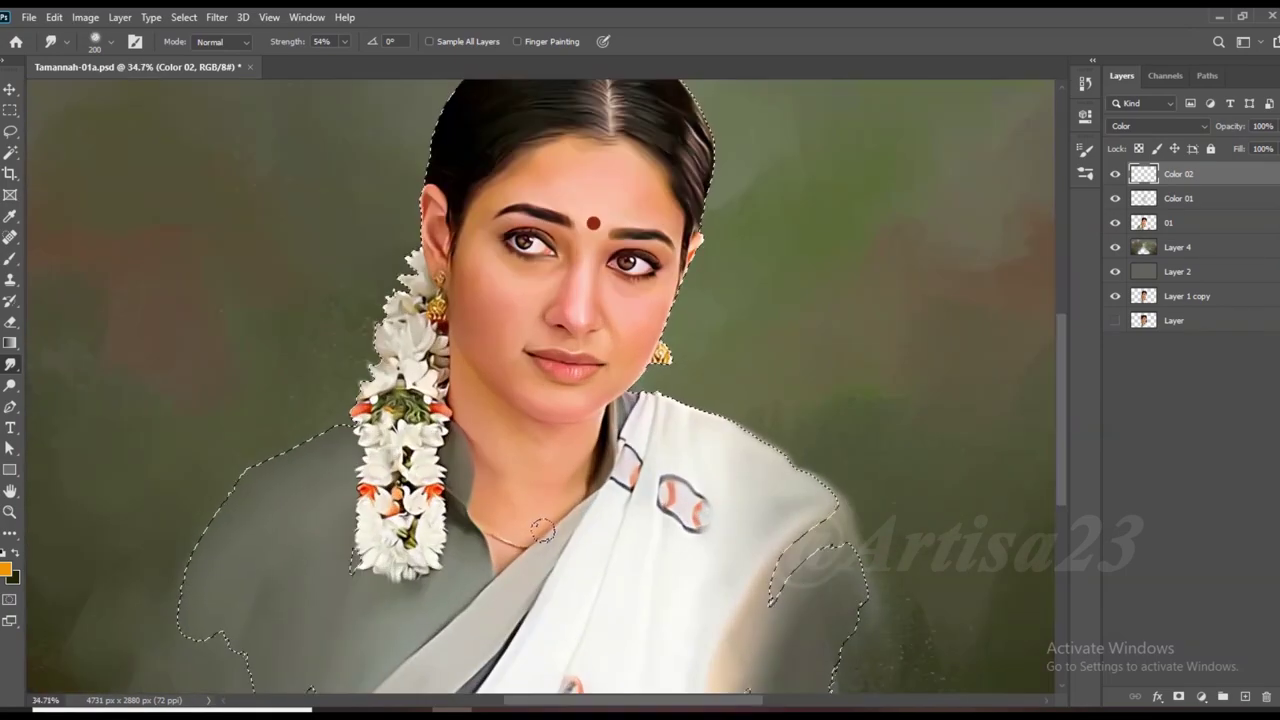
scroll(560, 425, "up", 1)
scroll(560, 425, "down", 2)
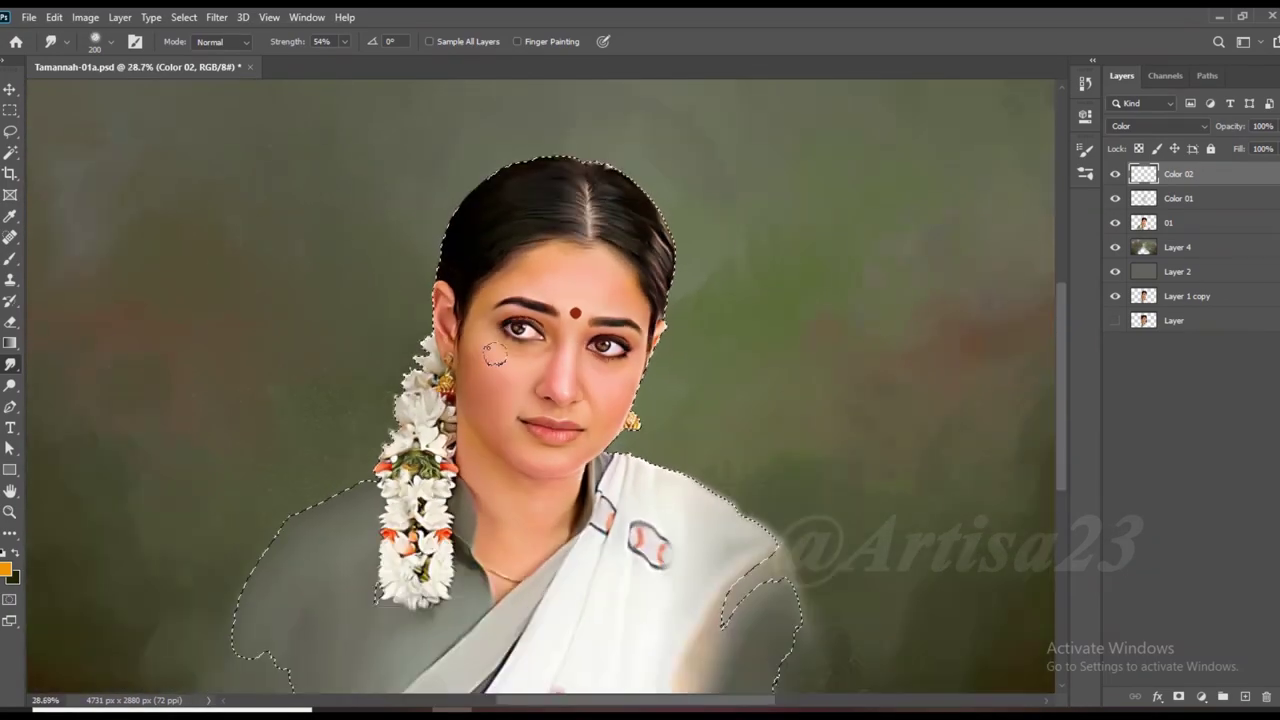
scroll(430, 320, "up", 1)
scroll(430, 320, "down", 1)
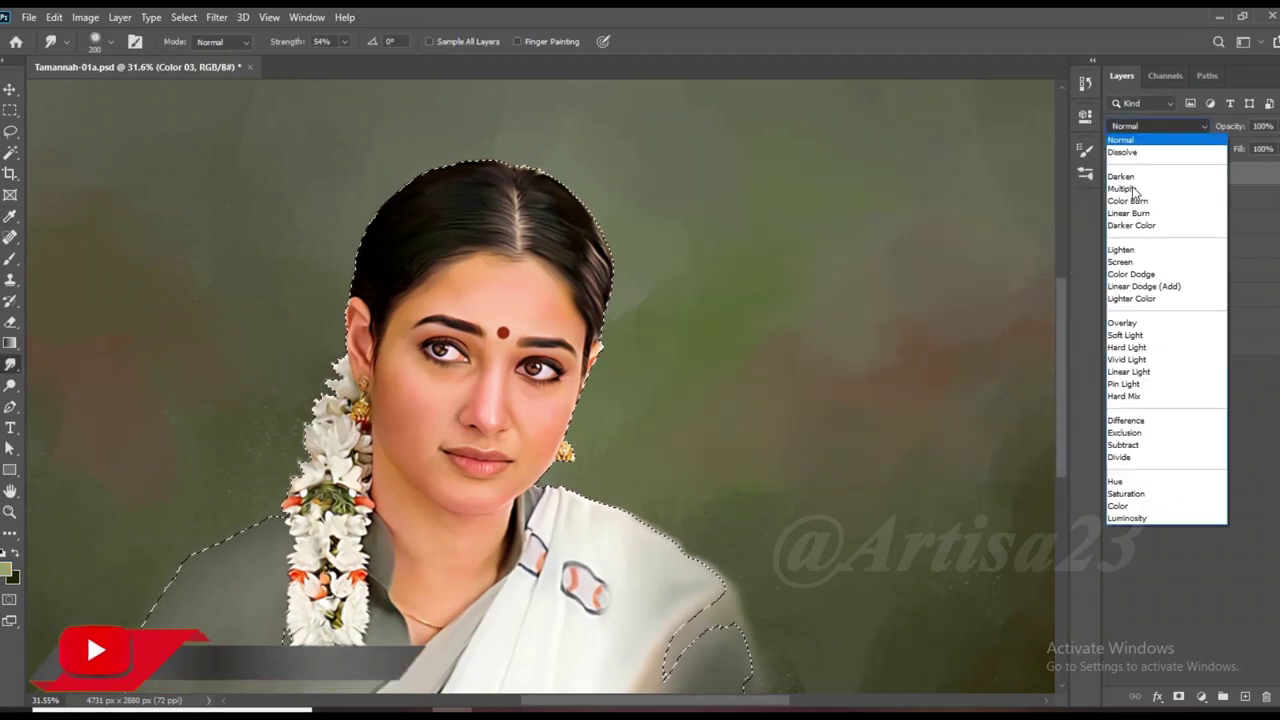
Set Color 03 to Color blend mode and brush a faint green tint over the upper eyelid.
left_click(1117, 505)
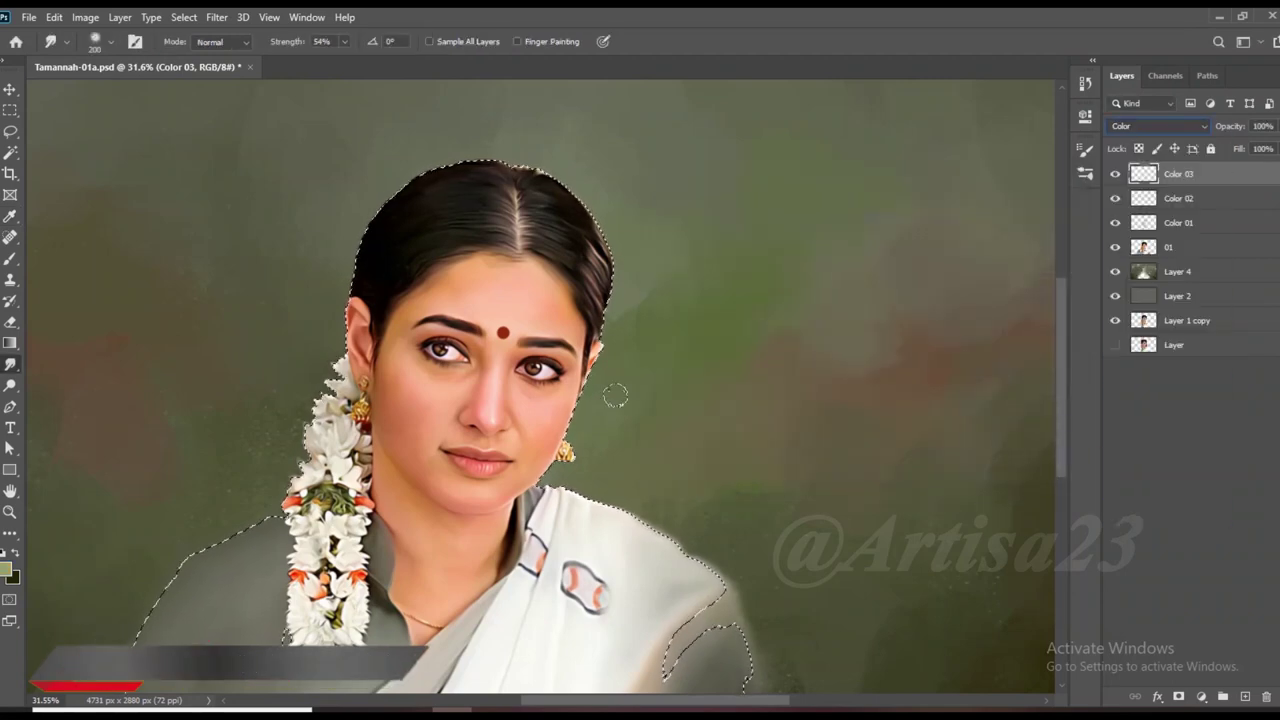
key("b")
scroll(432, 372, "up", 4)
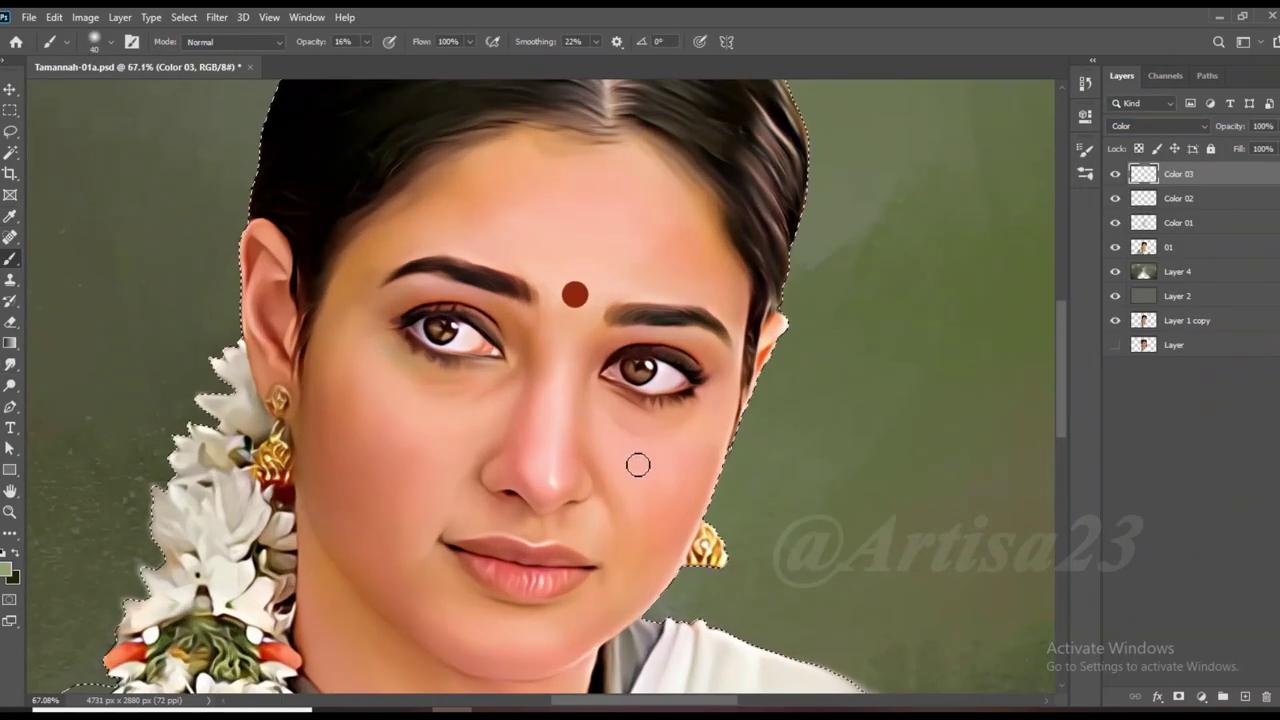
left_click_drag(709, 394, 650, 345)
scroll(600, 450, "down", 4)
scroll(580, 500, "up", 3)
scroll(575, 525, "up", 1)
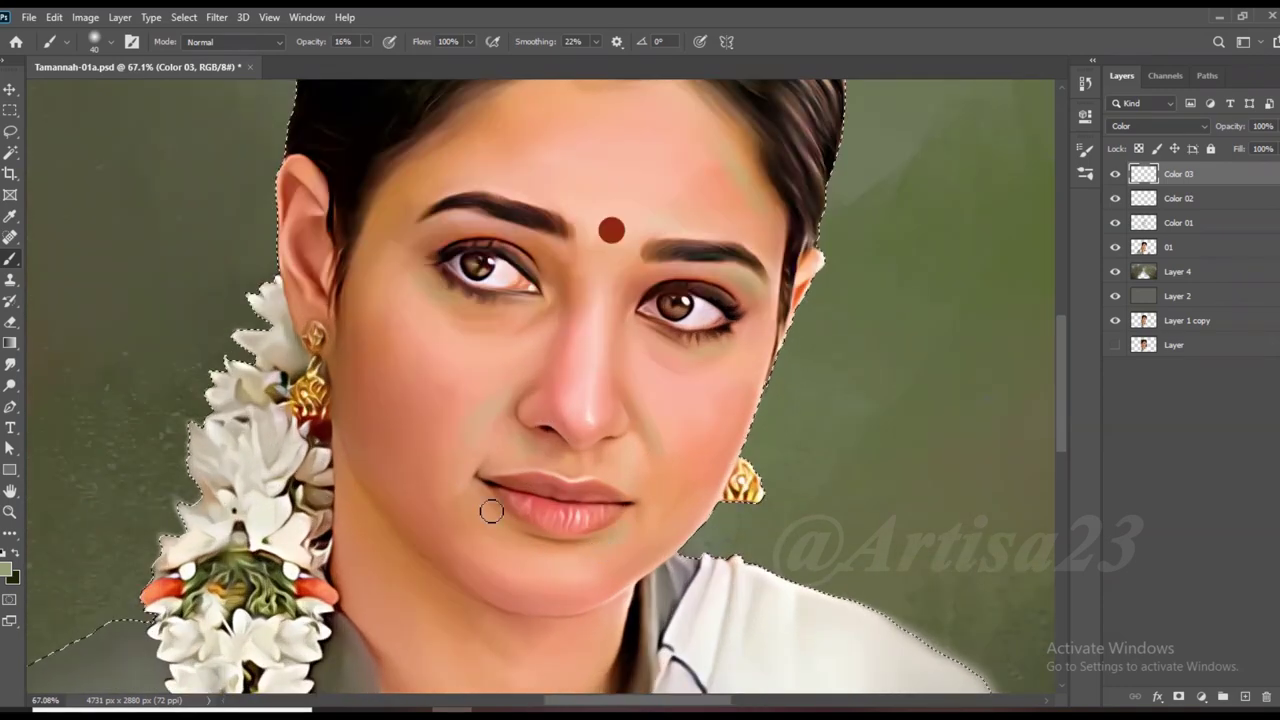
scroll(489, 514, "down", 3)
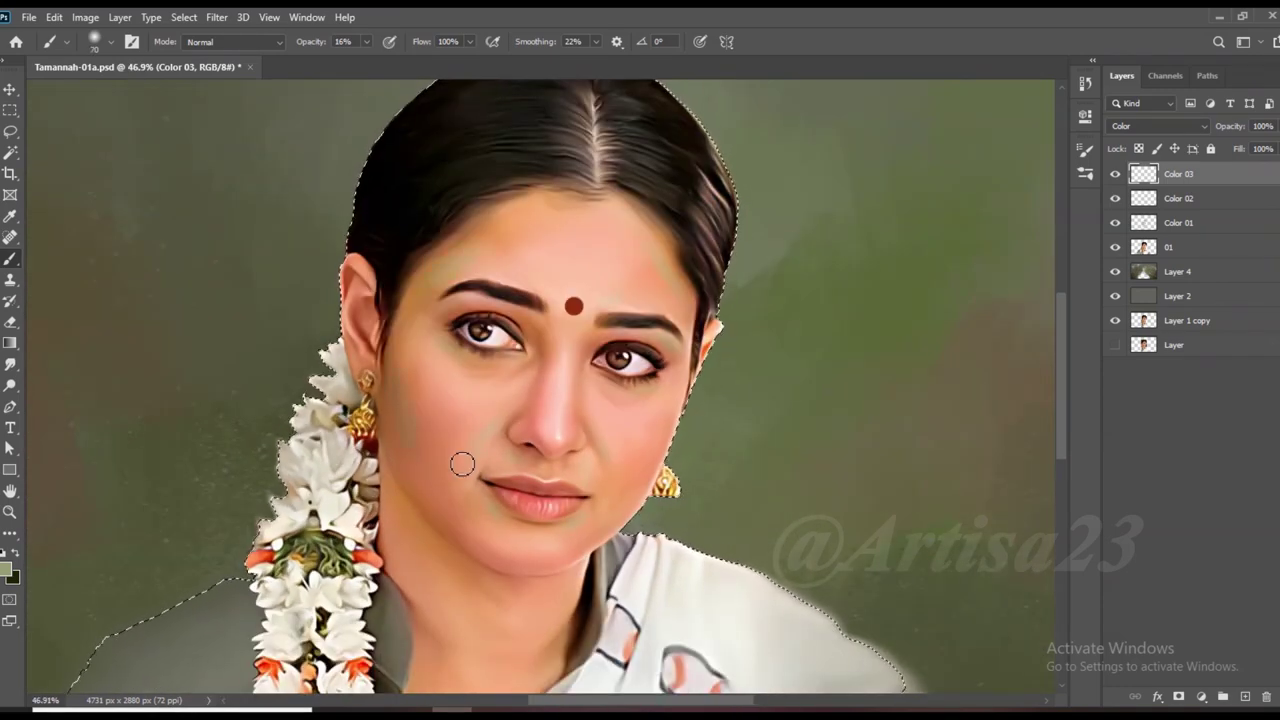
scroll(418, 591, "down", 1)
Smudge the green tint, fit the image on screen, and add a new top layer.
left_click(10, 364)
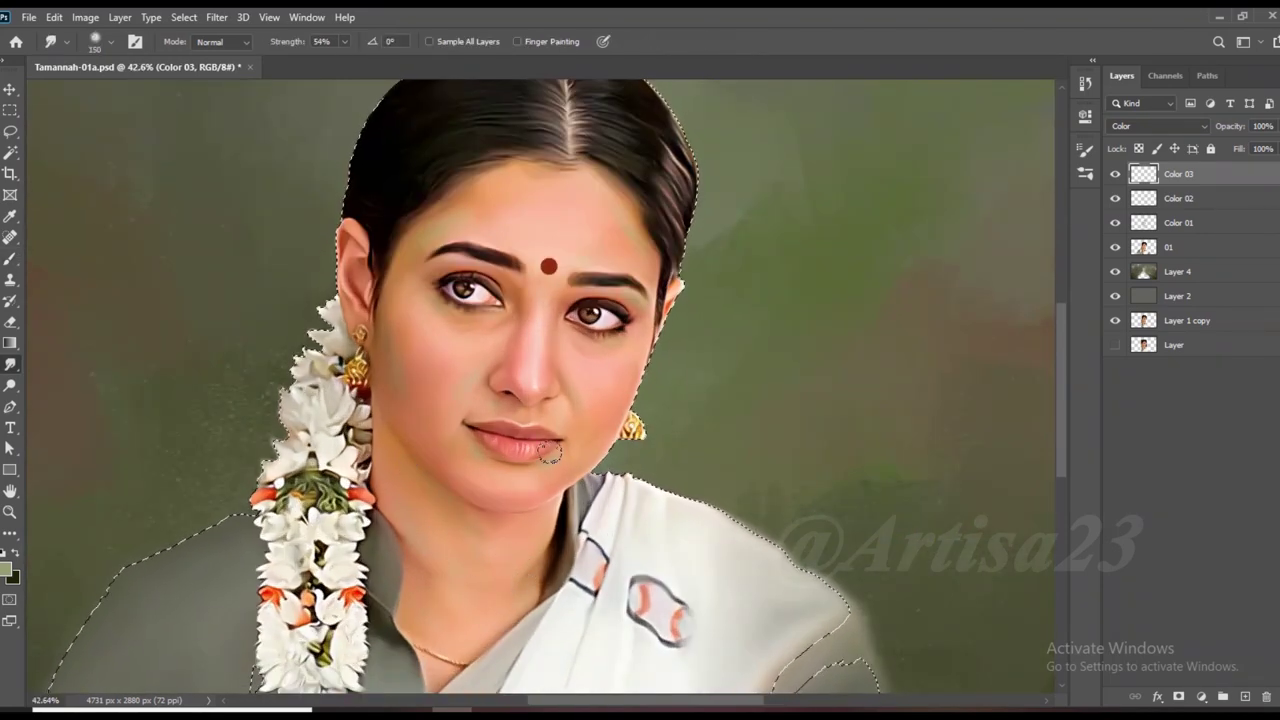
key("bracketleft")
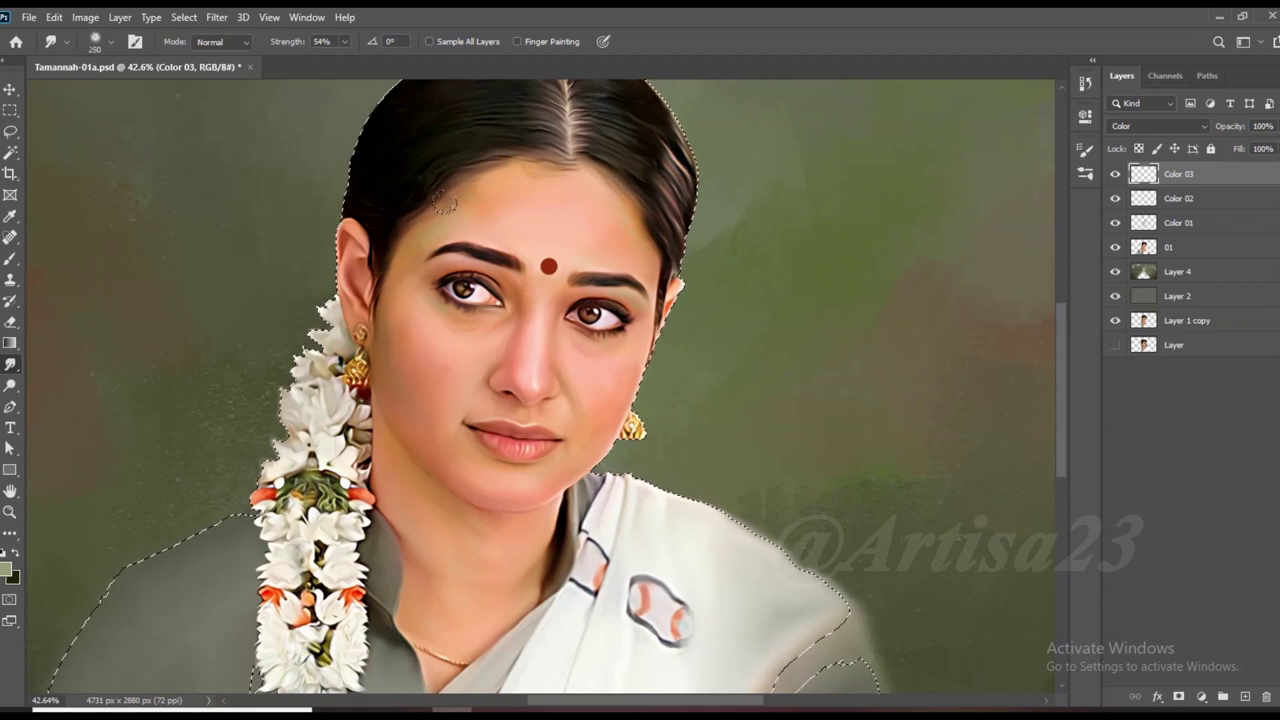
key("ctrl+0")
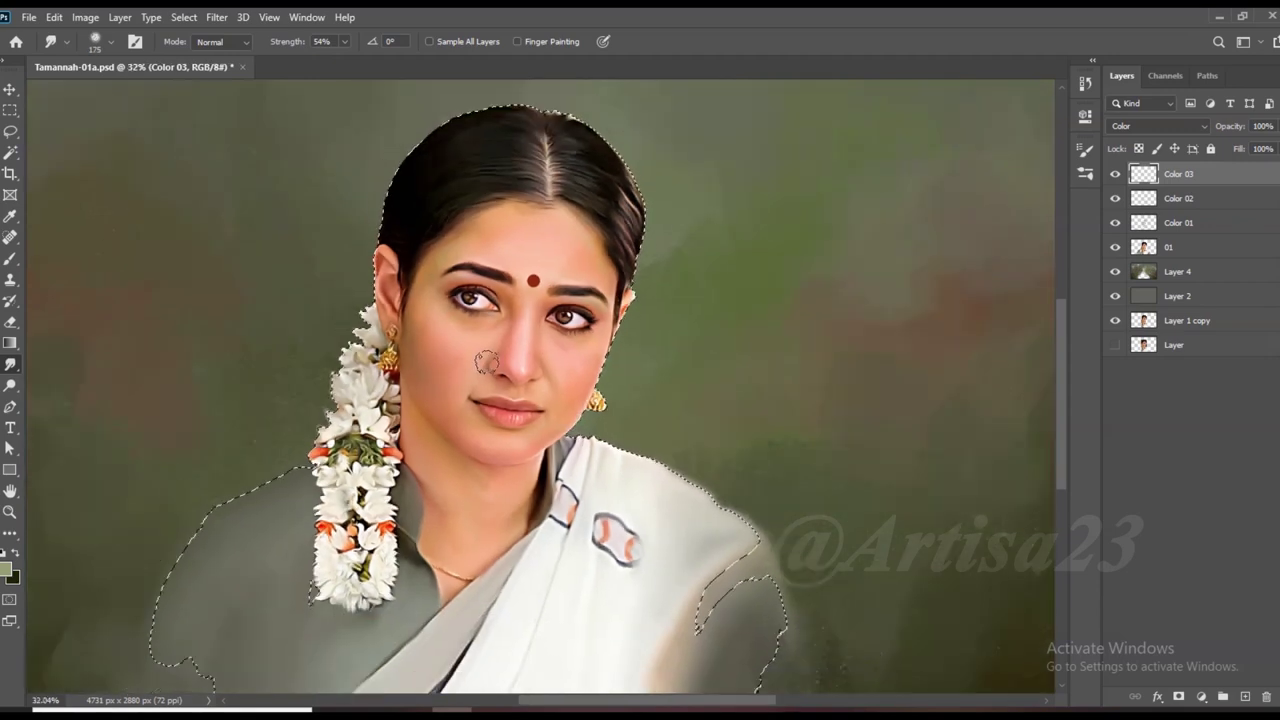
key("ctrl+shift+alt+n")
Name the new layer Lips and pick a dark red foreground colour for the brush.
type("Lips")
key("Return")
scroll(630, 400, "down", 1)
scroll(630, 400, "up", 2)
key("b")
left_click(5, 568)
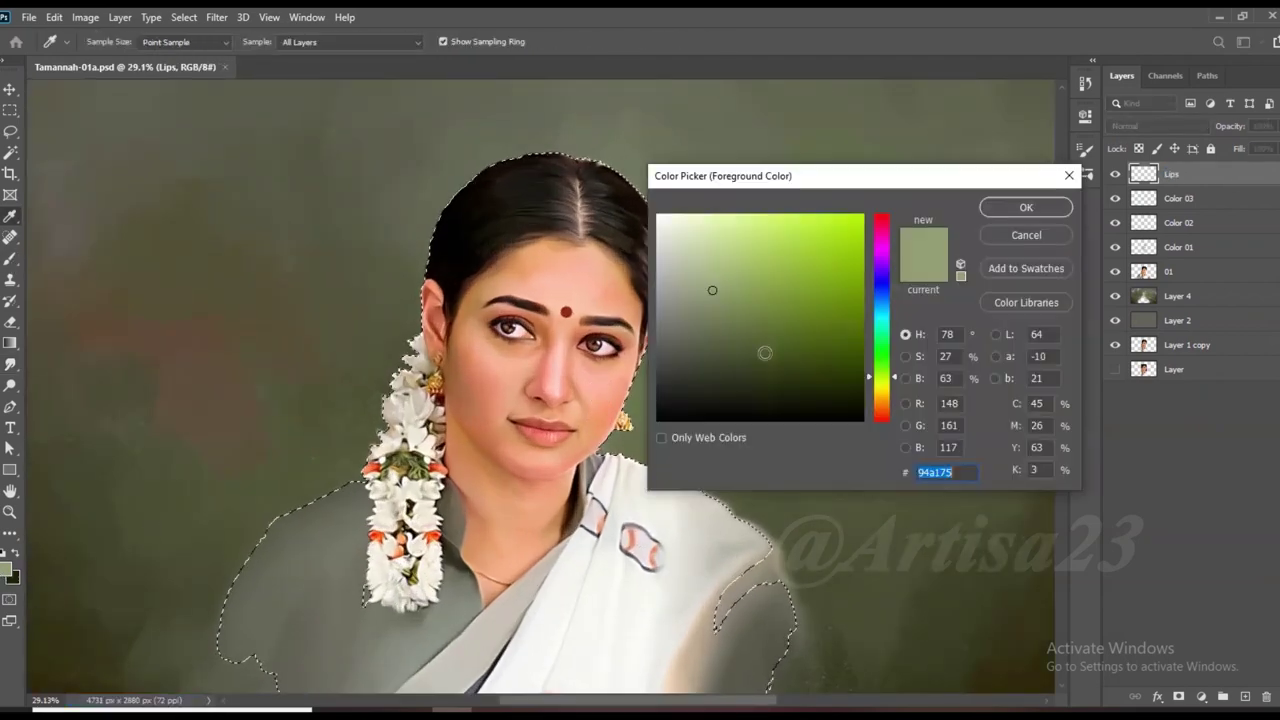
left_click(880, 214)
left_click(855, 300)
left_click(1023, 206)
Paint the lips dark red at 84% brush opacity, resizing the brush for the seam.
left_click_drag(424, 62, 412, 62)
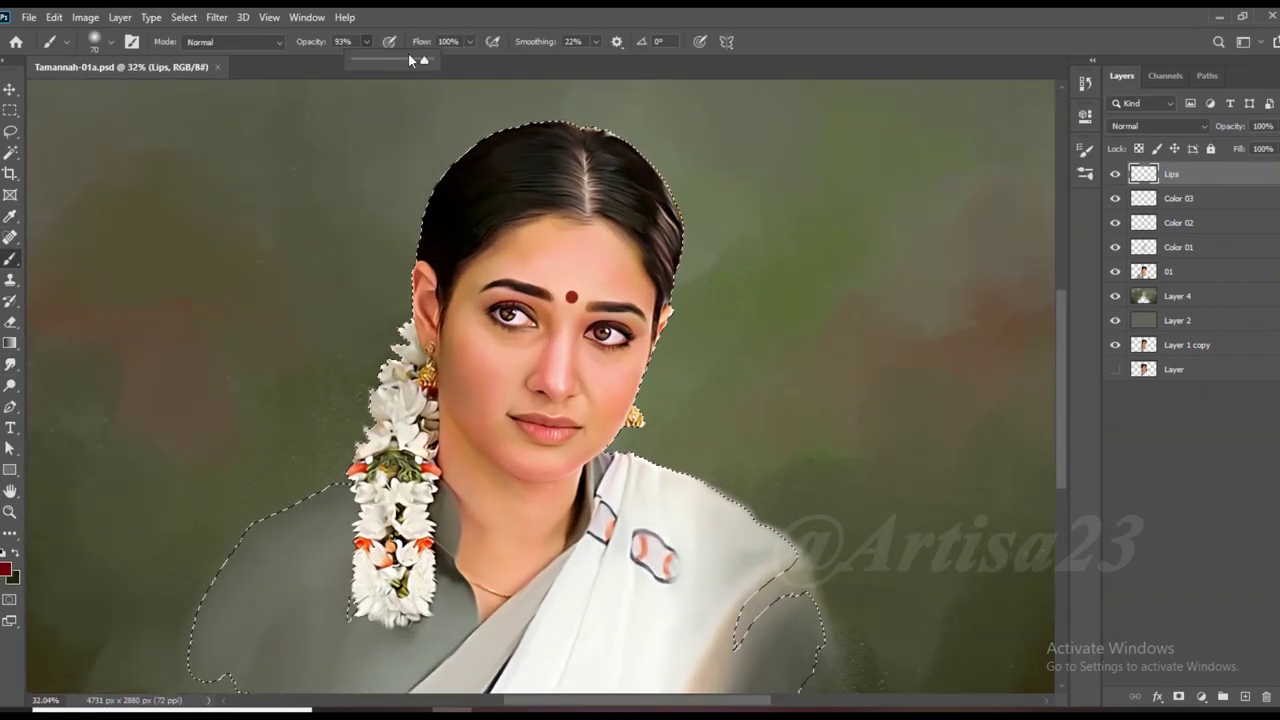
scroll(560, 425, "up", 5)
mouse_move(585, 417)
left_mouse_down()
mouse_move(560, 405)
mouse_move(600, 412)
mouse_move(520, 402)
mouse_move(509, 386)
mouse_move(420, 363)
mouse_move(651, 394)
mouse_move(530, 440)
mouse_move(640, 440)
mouse_move(480, 471)
mouse_move(566, 491)
mouse_move(360, 397)
mouse_move(680, 423)
mouse_move(369, 406)
mouse_move(560, 409)
mouse_move(430, 440)
left_mouse_up()
scroll(560, 424, "up", 4)
key("bracketright")
key("bracketleft")
Set the Lips layer blend mode to Soft Light and clear the selection.
left_click(1160, 126)
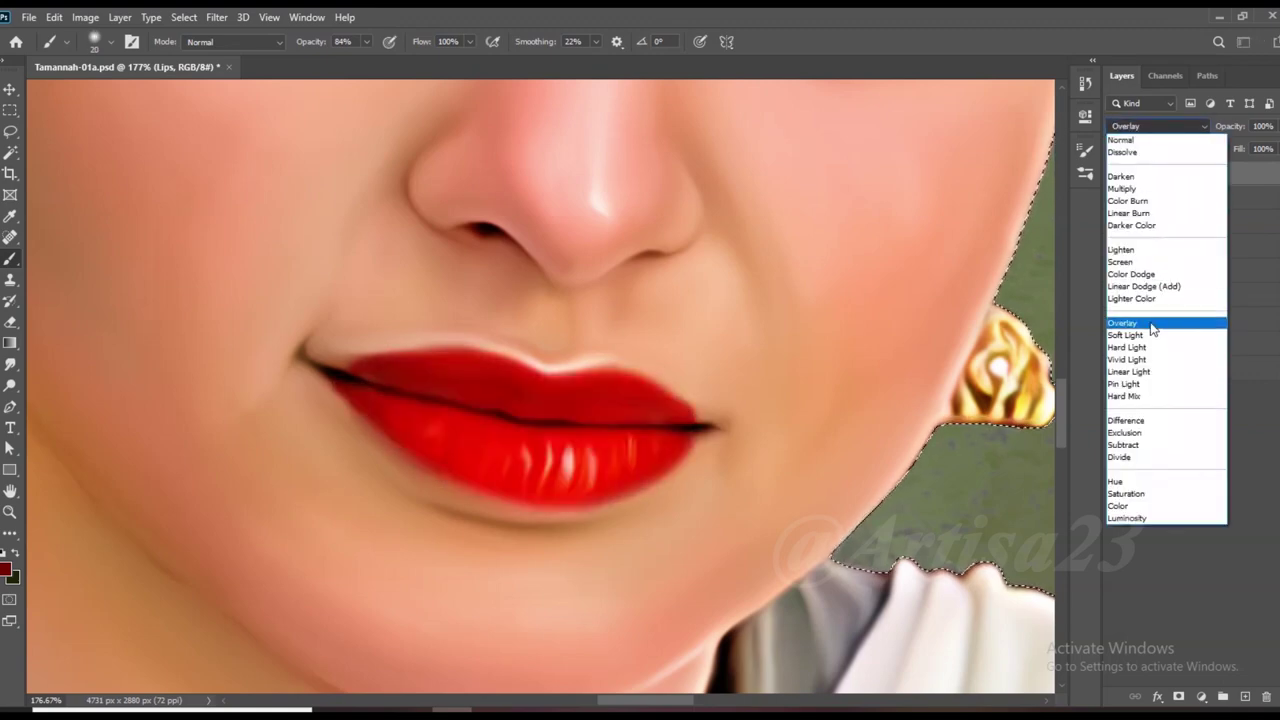
left_click(1158, 331)
key("v")
scroll(558, 368, "down", 6)
key("ctrl+d")
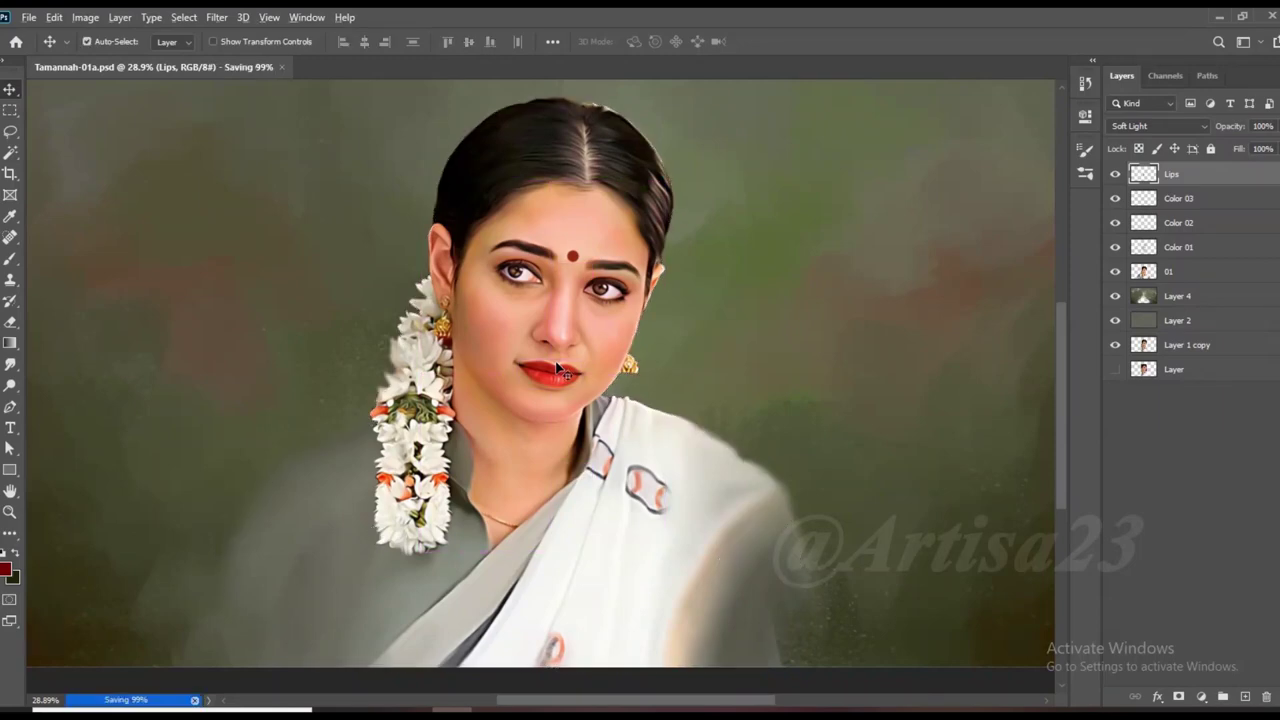
Shift the lips' hue toward pink with Hue/Saturation and lower Lips opacity to 71%.
left_click(85, 17)
left_click(320, 137)
mouse_move(887, 216)
left_mouse_down()
mouse_move(835, 218)
mouse_move(850, 218)
left_mouse_up()
left_click(1071, 137)
left_click(1271, 126)
left_click_drag(1268, 148, 1262, 148)
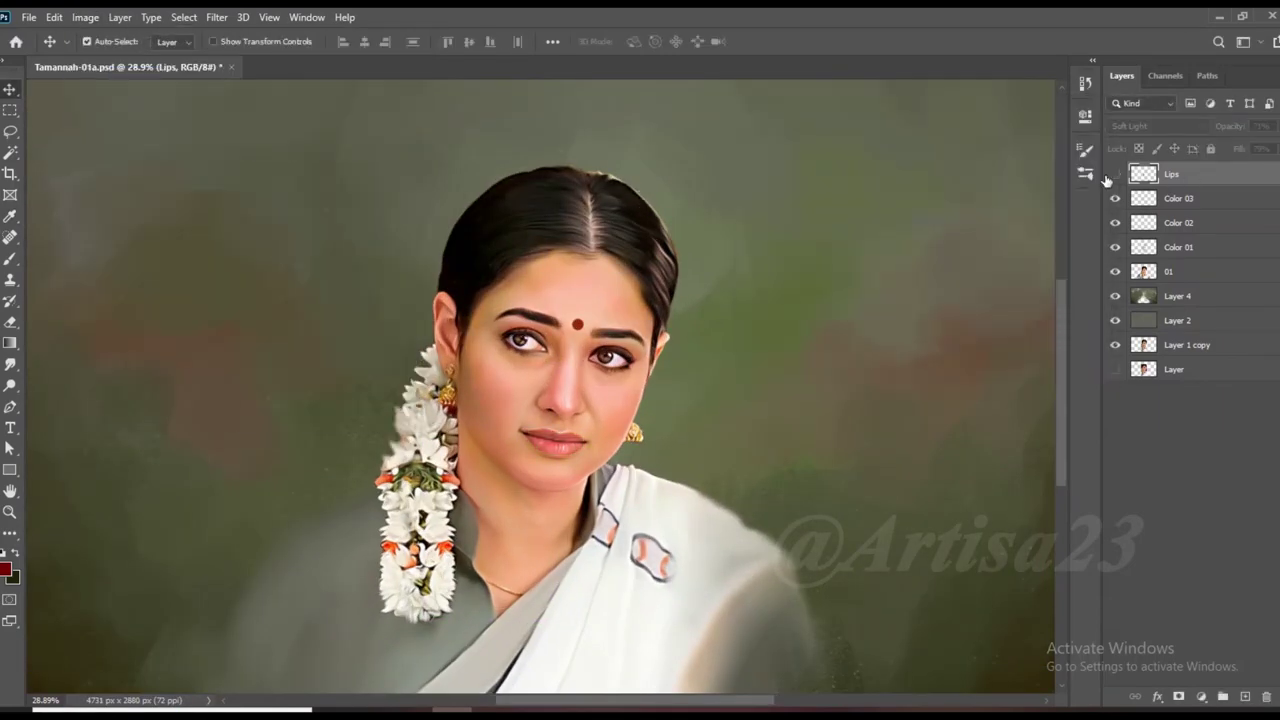
Shift the lips' hue further and apply a magenta-leaning Color Balance.
left_click(85, 17)
mouse_move(117, 137)
left_click(320, 137)
mouse_move(887, 216)
left_mouse_down()
mouse_move(863, 218)
mouse_move(897, 228)
left_mouse_up()
left_click(1071, 137)
left_click(85, 17)
left_click(320, 159)
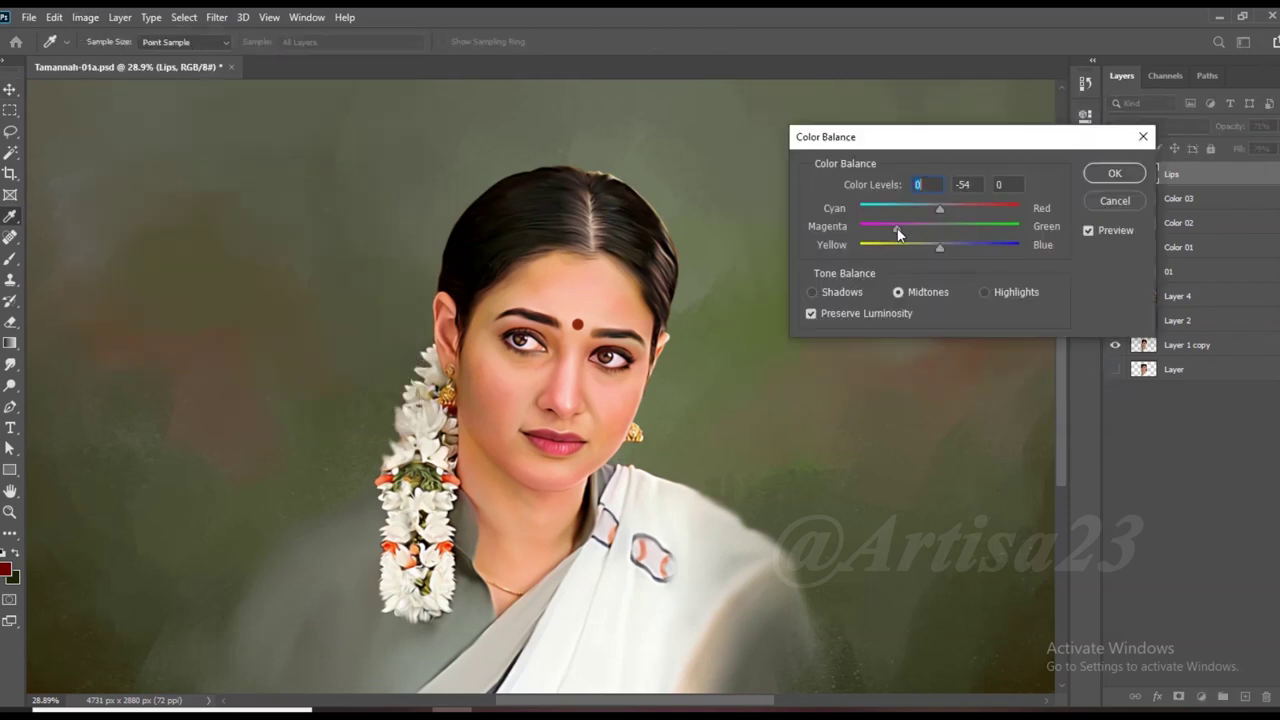
left_click(1114, 173)
Set the Lips layer opacity to 64% and add a new layer above it.
left_click_drag(1262, 147, 1250, 162)
scroll(666, 443, "down", 2)
scroll(666, 440, "up", 2)
scroll(660, 408, "down", 2)
scroll(663, 410, "down", 1)
scroll(775, 362, "up", 3)
key("ctrl+shift+alt+n")
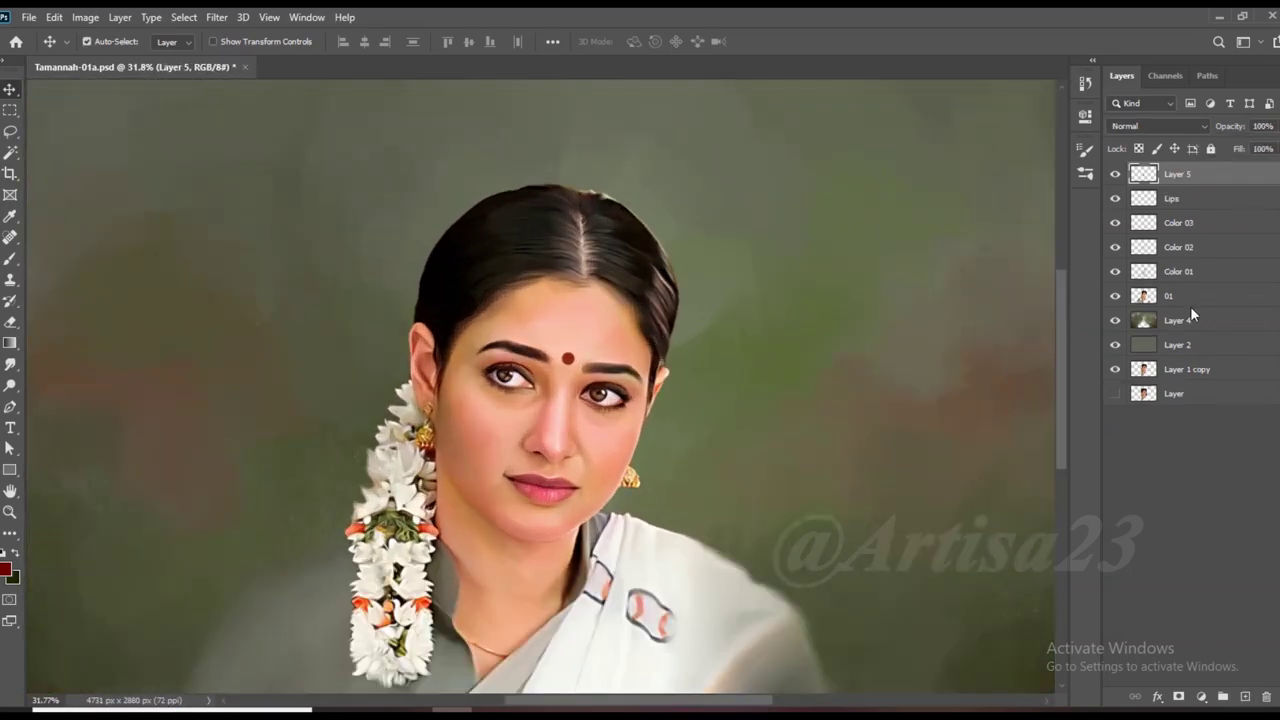
type("Hair 01")
Name the layer Hair 01 and set up a round brush in light cream.
key("Return")
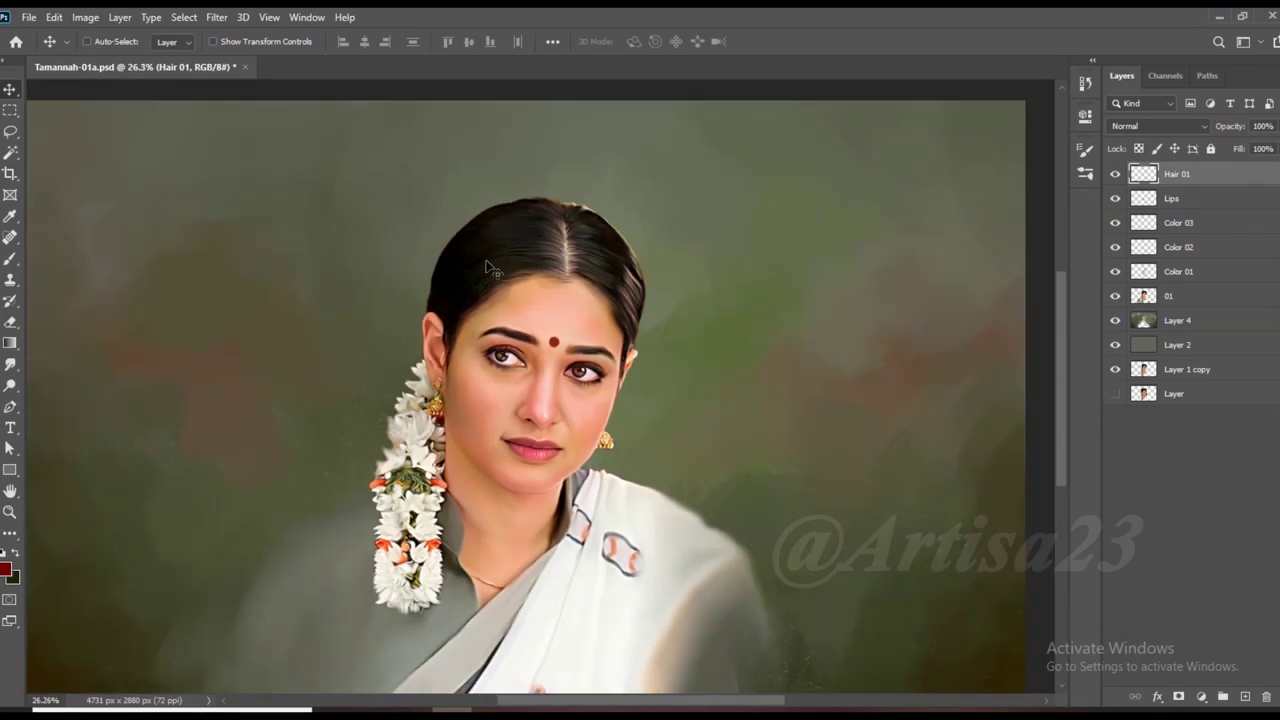
scroll(650, 173, "up", 3)
key("b")
key("F5")
left_click(934, 177)
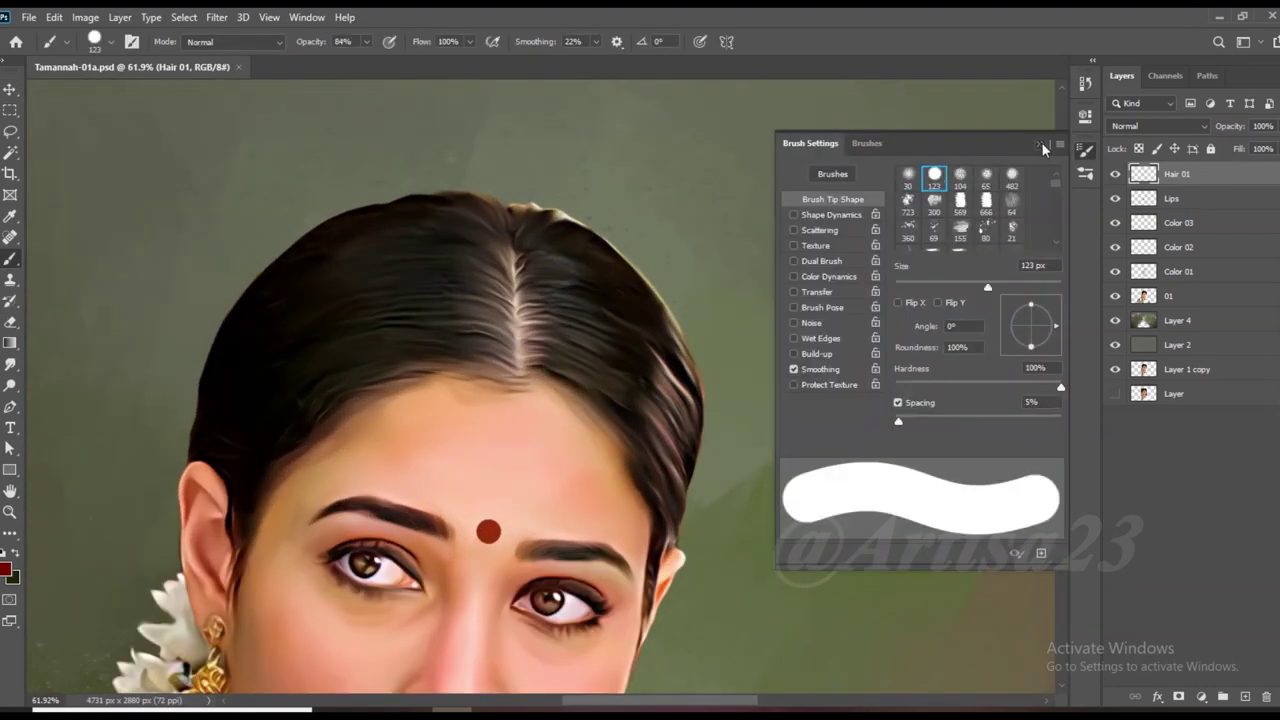
left_click(1040, 143)
scroll(572, 215, "up", 1)
scroll(557, 194, "up", 3)
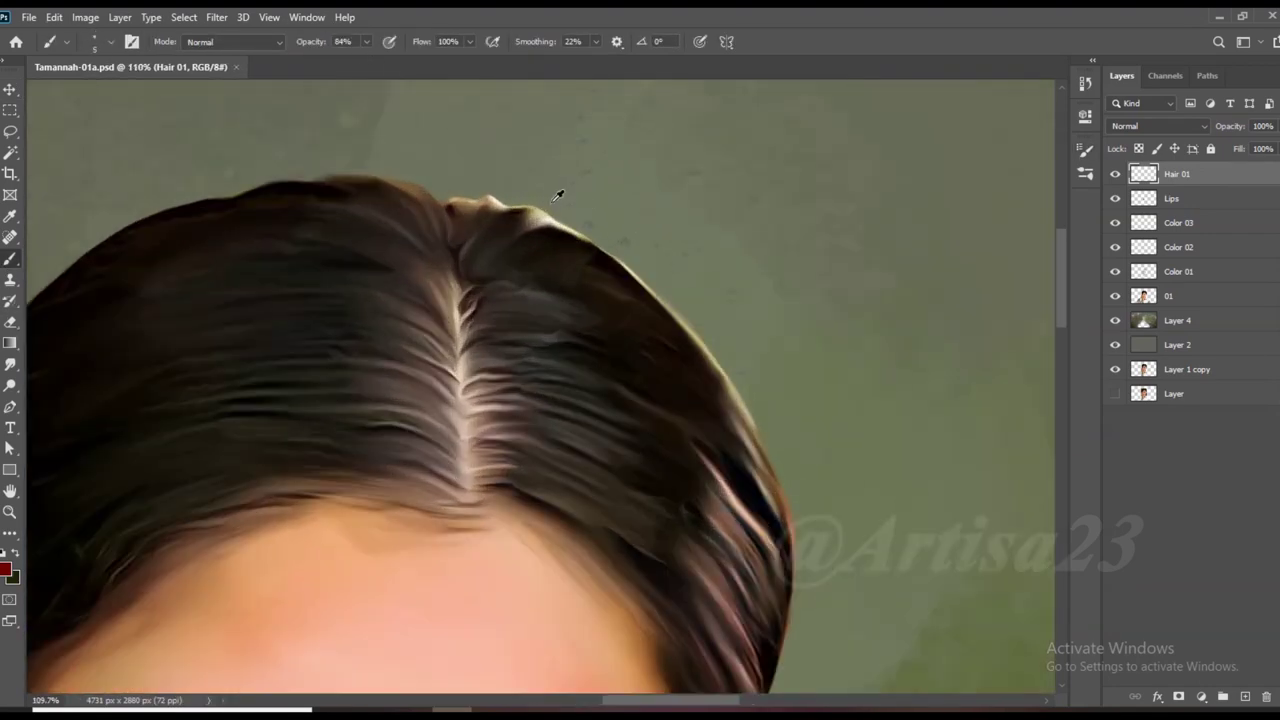
scroll(571, 249, "up", 3)
left_click(571, 249, "alt")
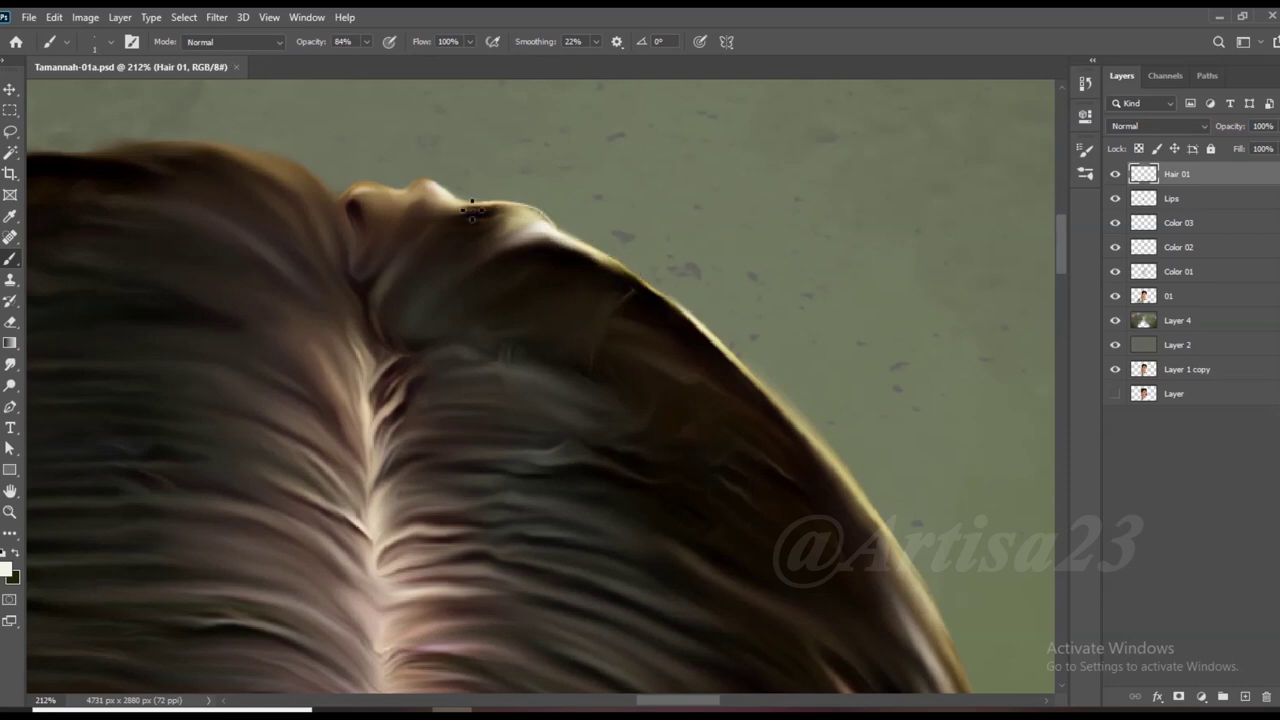
Paint light flyaway strands along the hair edge, the crown and the right hairline.
mouse_move(545, 212)
left_mouse_down()
mouse_move(383, 190)
mouse_move(400, 187)
left_mouse_up()
left_click_drag(338, 190, 281, 148)
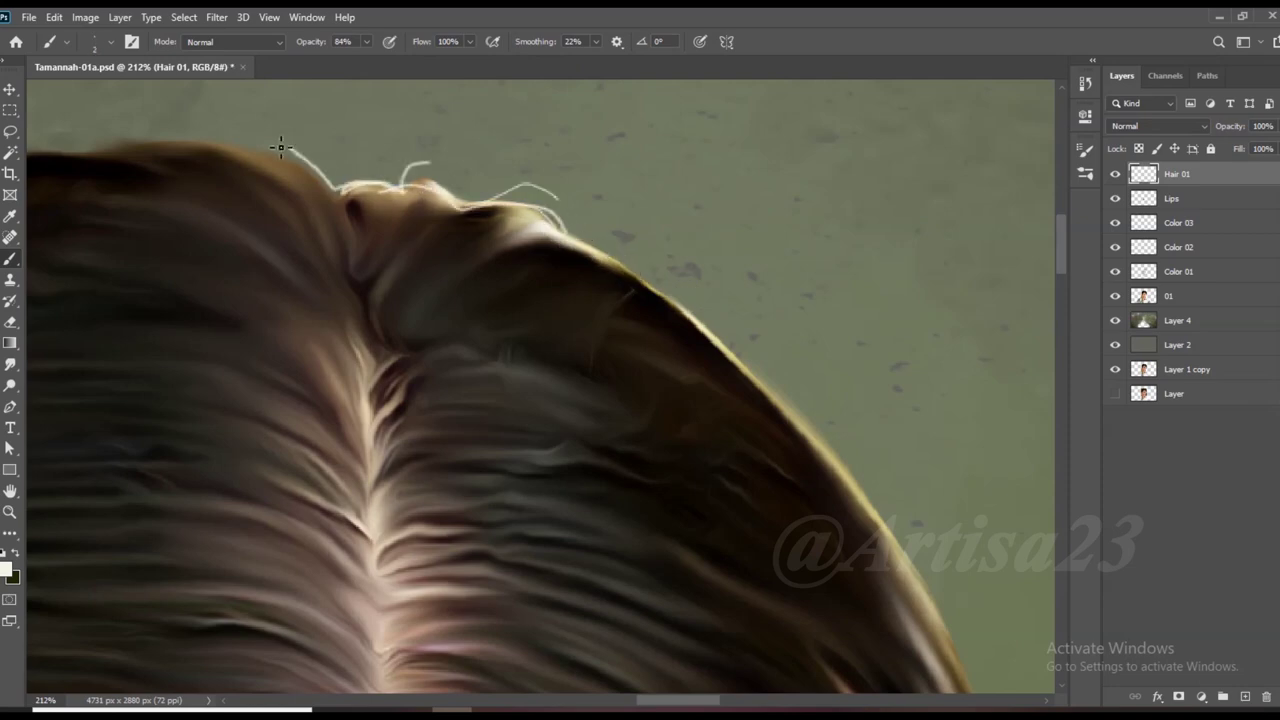
scroll(245, 142, "down", 2)
scroll(302, 185, "up", 1)
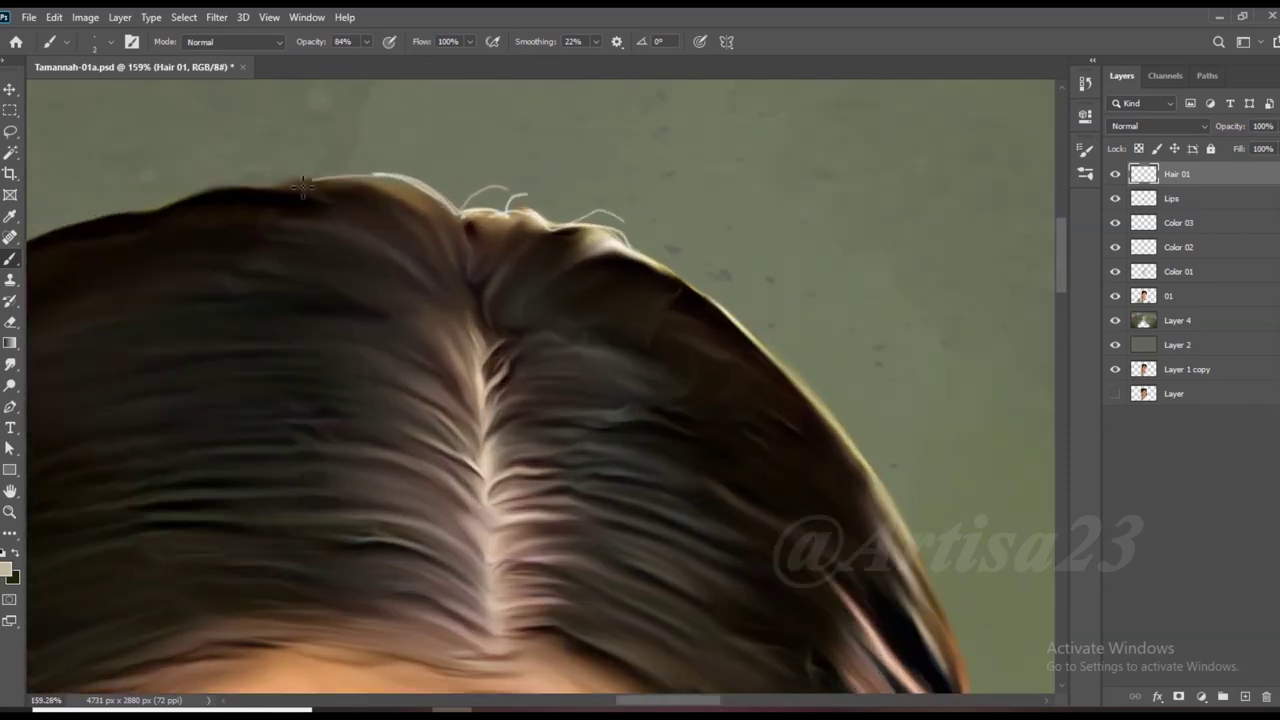
scroll(362, 172, "down", 1)
scroll(484, 212, "up", 1)
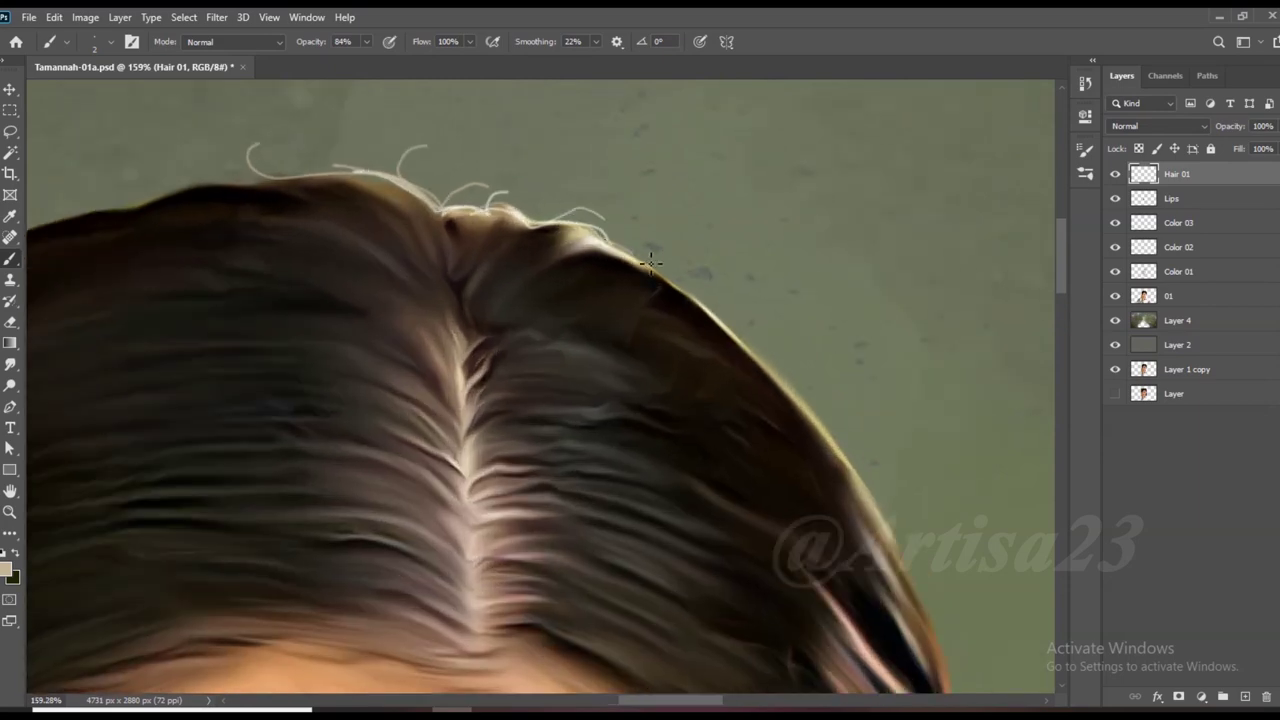
scroll(650, 261, "up", 1)
left_click_drag(689, 277, 749, 290)
mouse_move(690, 284)
left_mouse_down()
mouse_move(570, 217)
mouse_move(670, 278)
left_mouse_up()
Zoom in and out to inspect the flyaway strands around the hair outline.
scroll(650, 280, "down", 1)
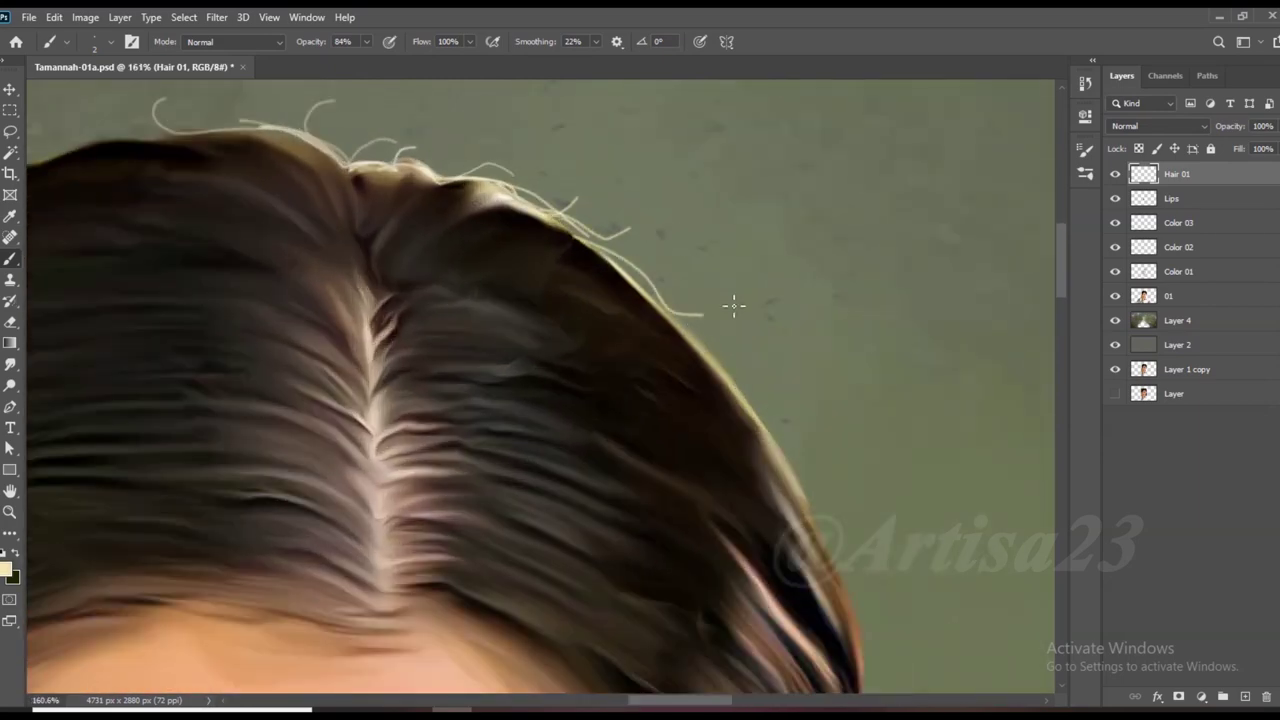
scroll(722, 375, "down", 1)
scroll(414, 251, "up", 1)
scroll(418, 258, "down", 1)
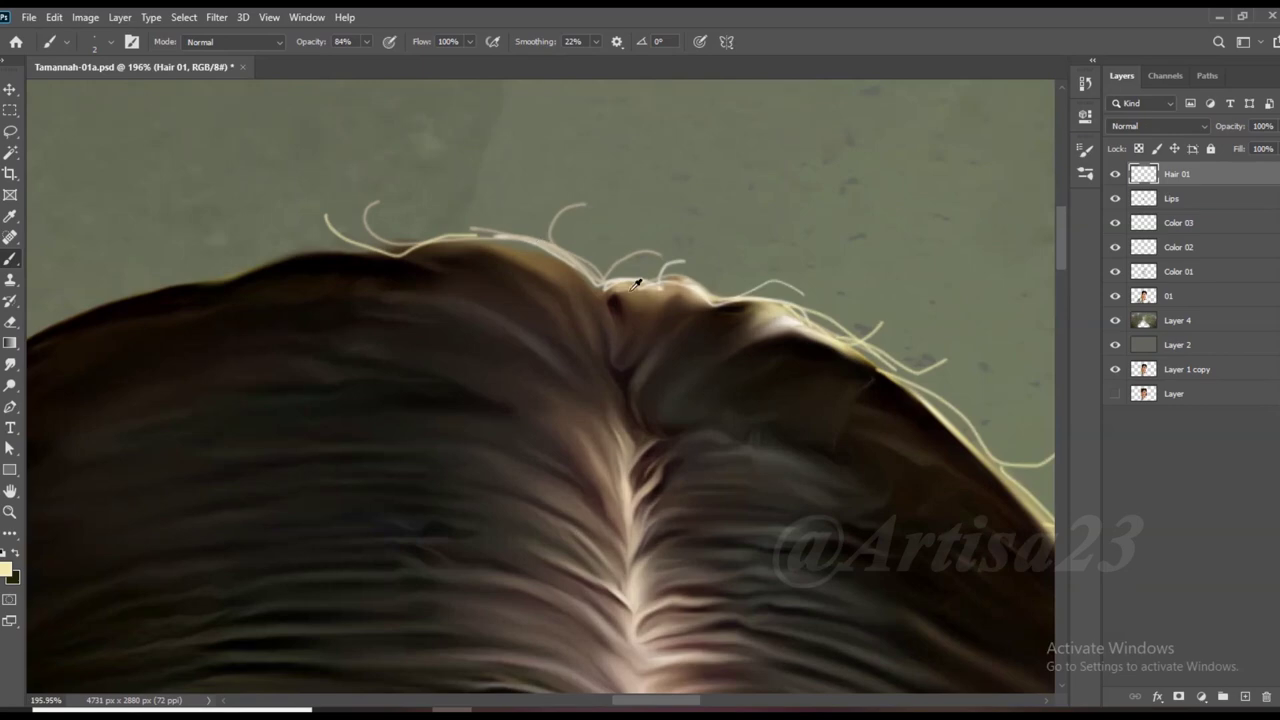
scroll(421, 265, "up", 1)
scroll(341, 280, "down", 1)
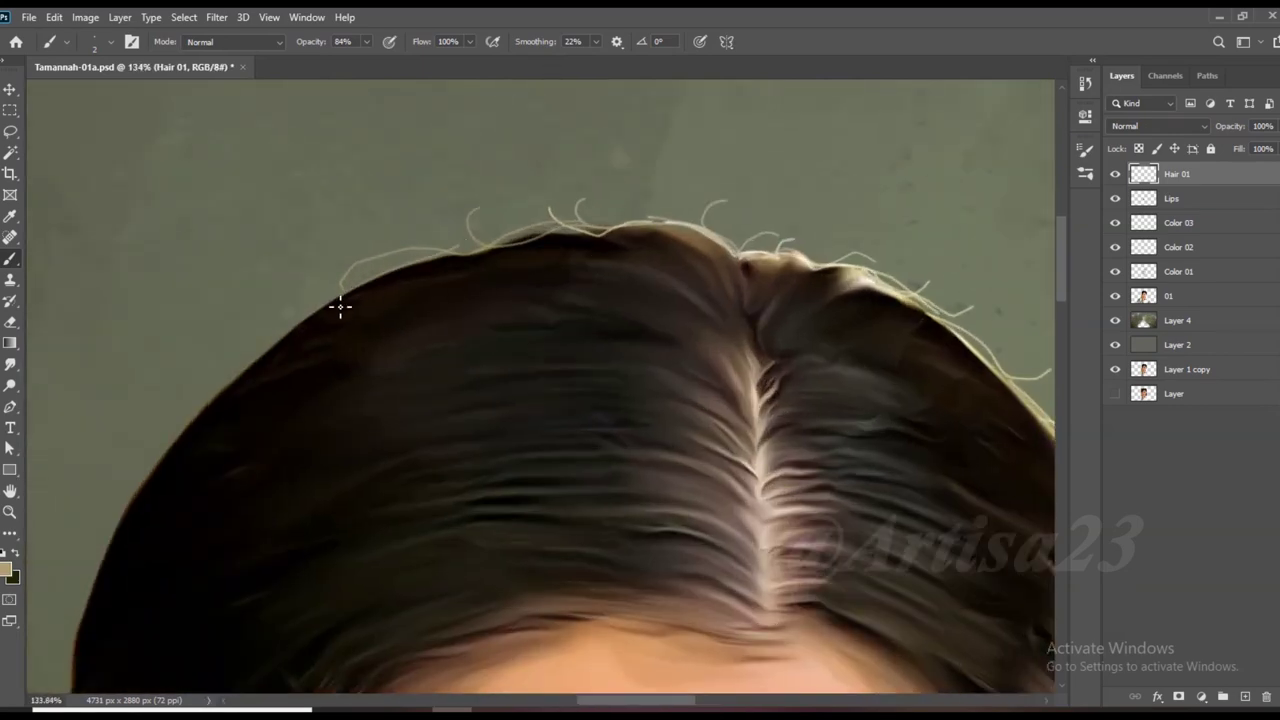
scroll(343, 300, "down", 1)
scroll(334, 343, "up", 1)
scroll(445, 268, "down", 1)
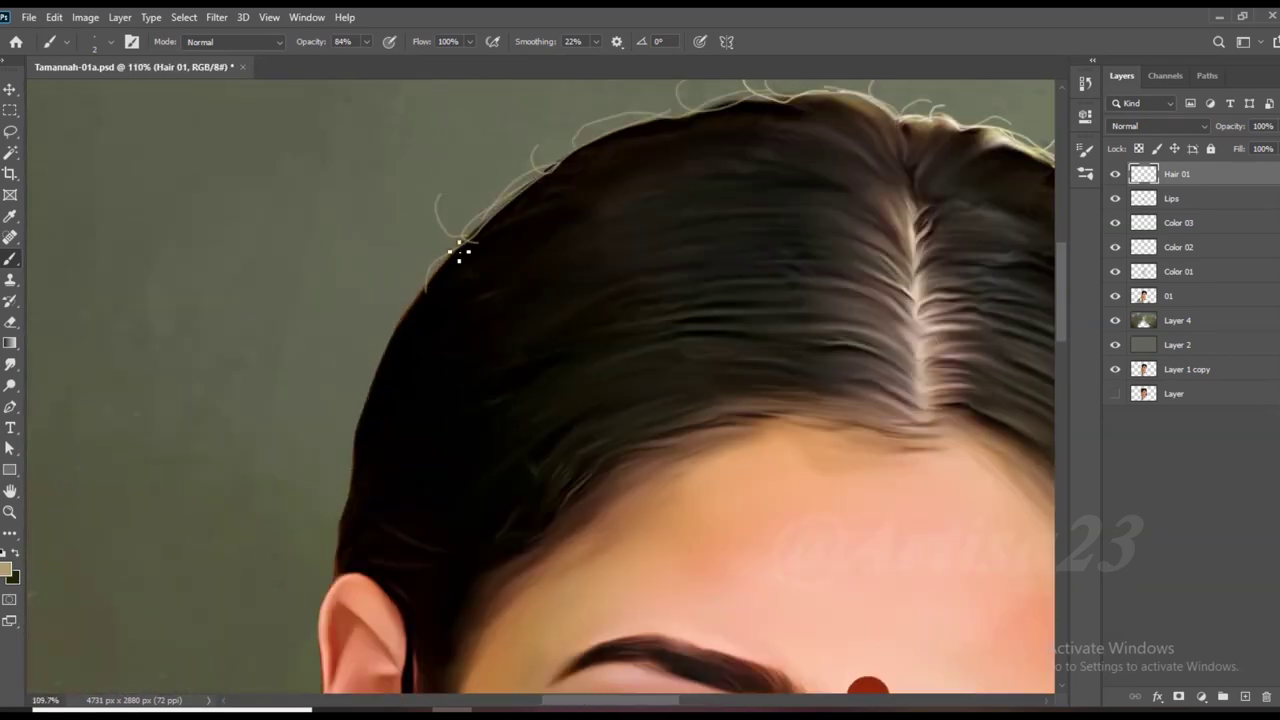
scroll(448, 292, "down", 1)
scroll(405, 337, "up", 1)
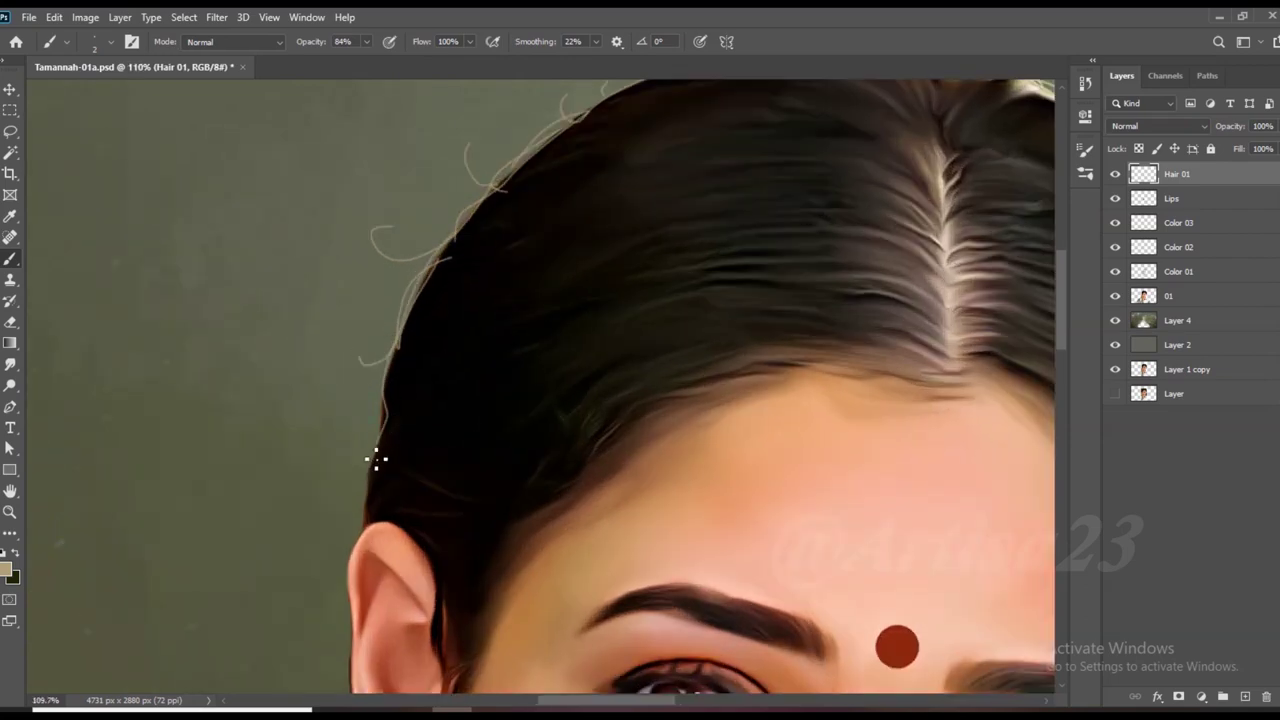
scroll(600, 194, "down", 2)
scroll(620, 197, "up", 2)
scroll(622, 200, "down", 2)
scroll(740, 271, "up", 2)
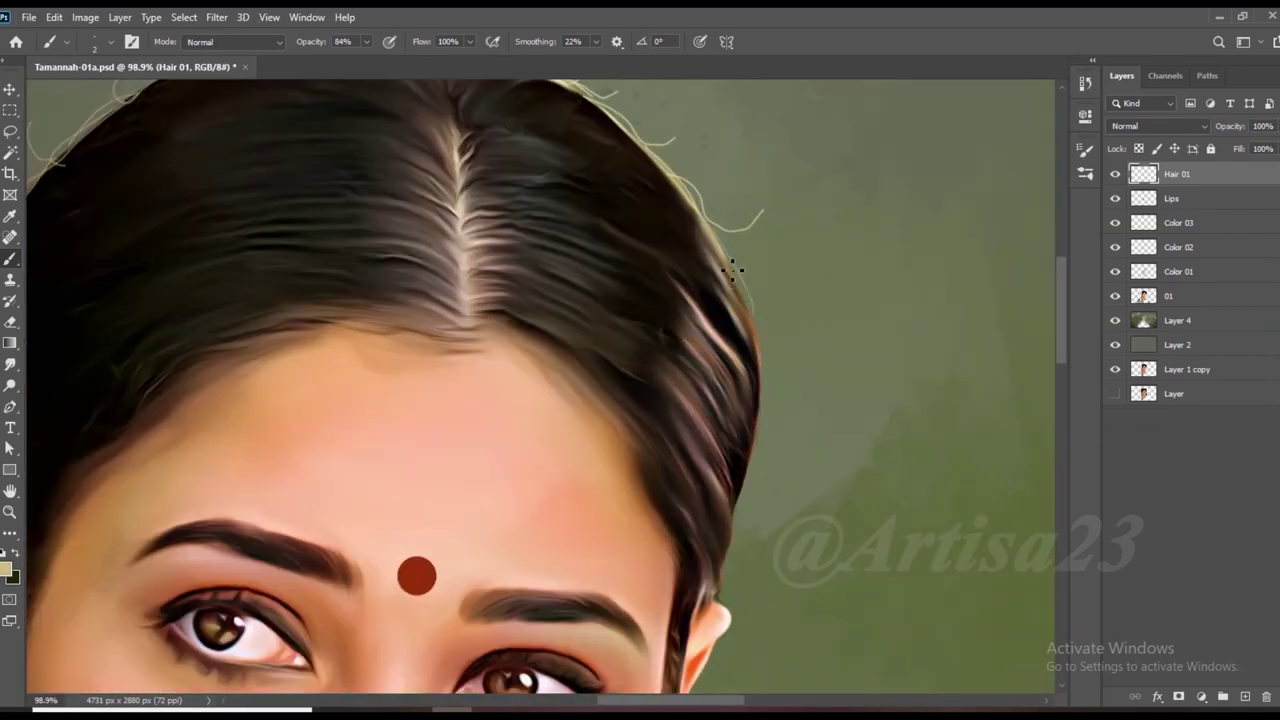
scroll(758, 340, "down", 1)
scroll(748, 330, "up", 1)
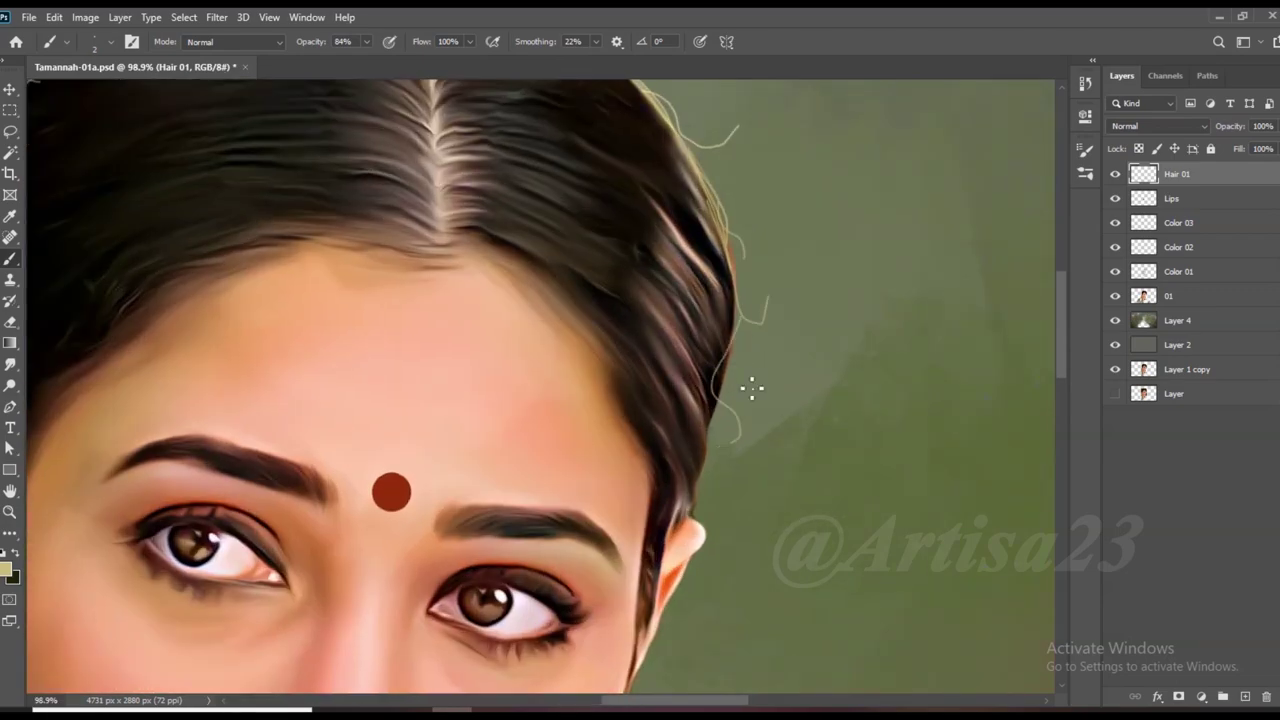
scroll(752, 390, "up", 2)
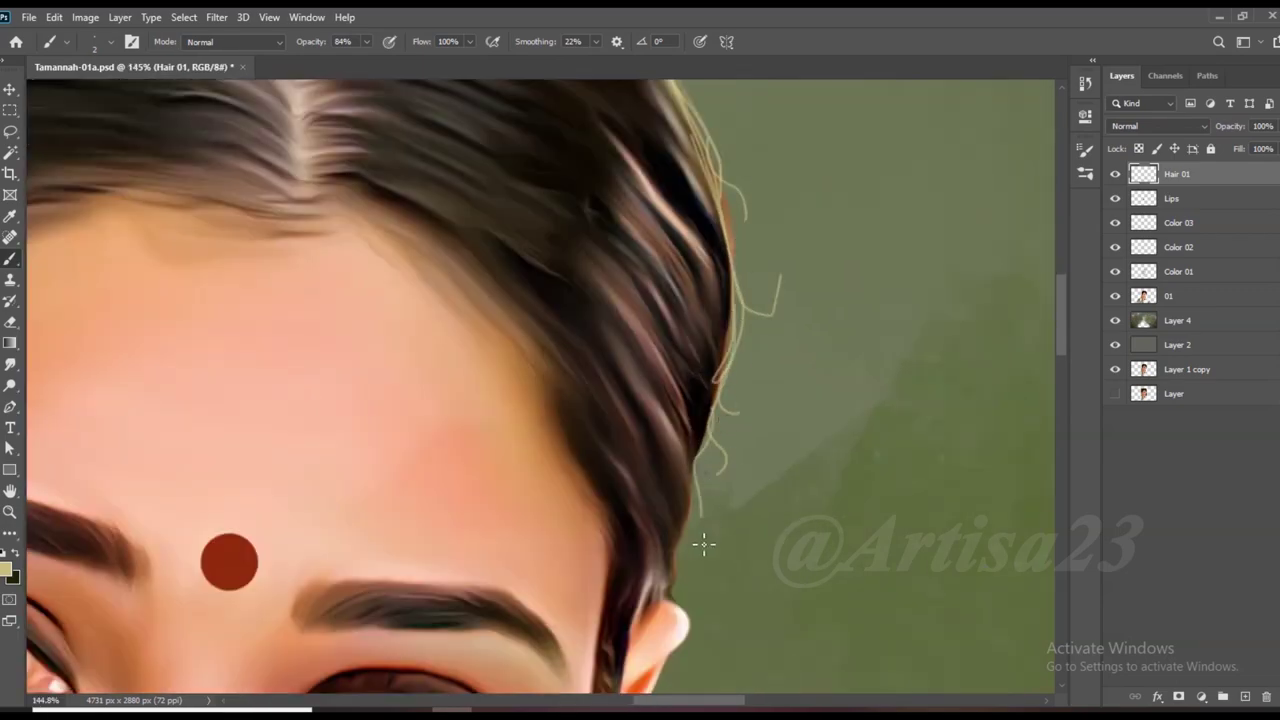
scroll(688, 603, "down", 3)
scroll(850, 500, "up", 3)
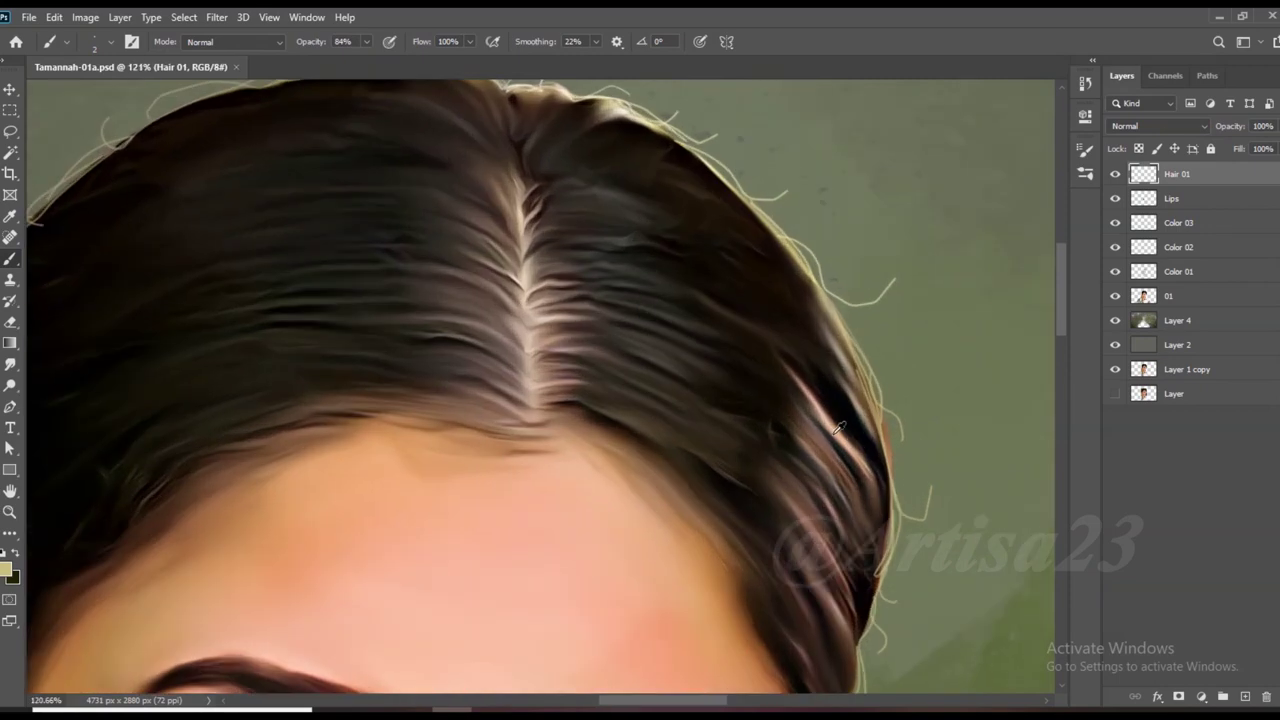
scroll(681, 327, "up", 1)
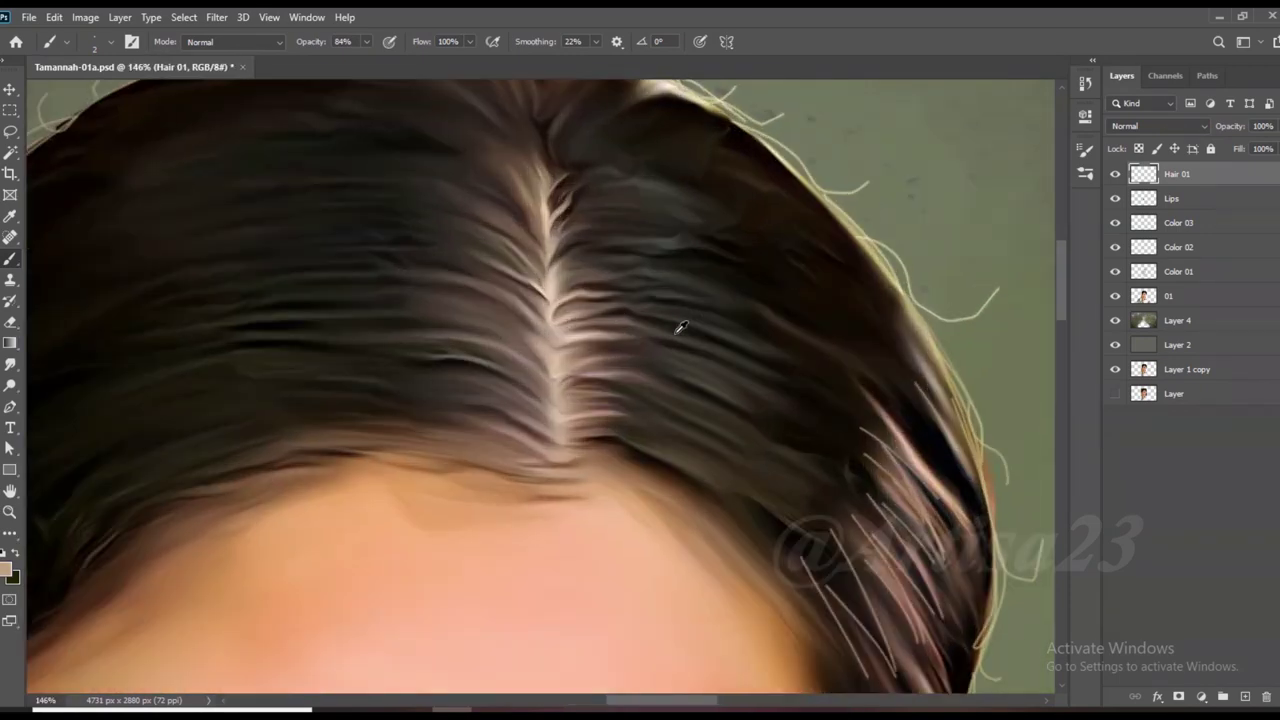
Paint four fine light strands across the crown right of the parting.
left_click_drag(620, 245, 712, 280)
left_click_drag(604, 175, 702, 196)
left_click_drag(612, 306, 750, 366)
left_click_drag(622, 416, 745, 488)
scroll(746, 489, "down", 2)
Paint six light strands across the crown left of the parting.
left_click_drag(529, 288, 626, 304)
left_click_drag(534, 240, 643, 276)
scroll(689, 363, "down", 2)
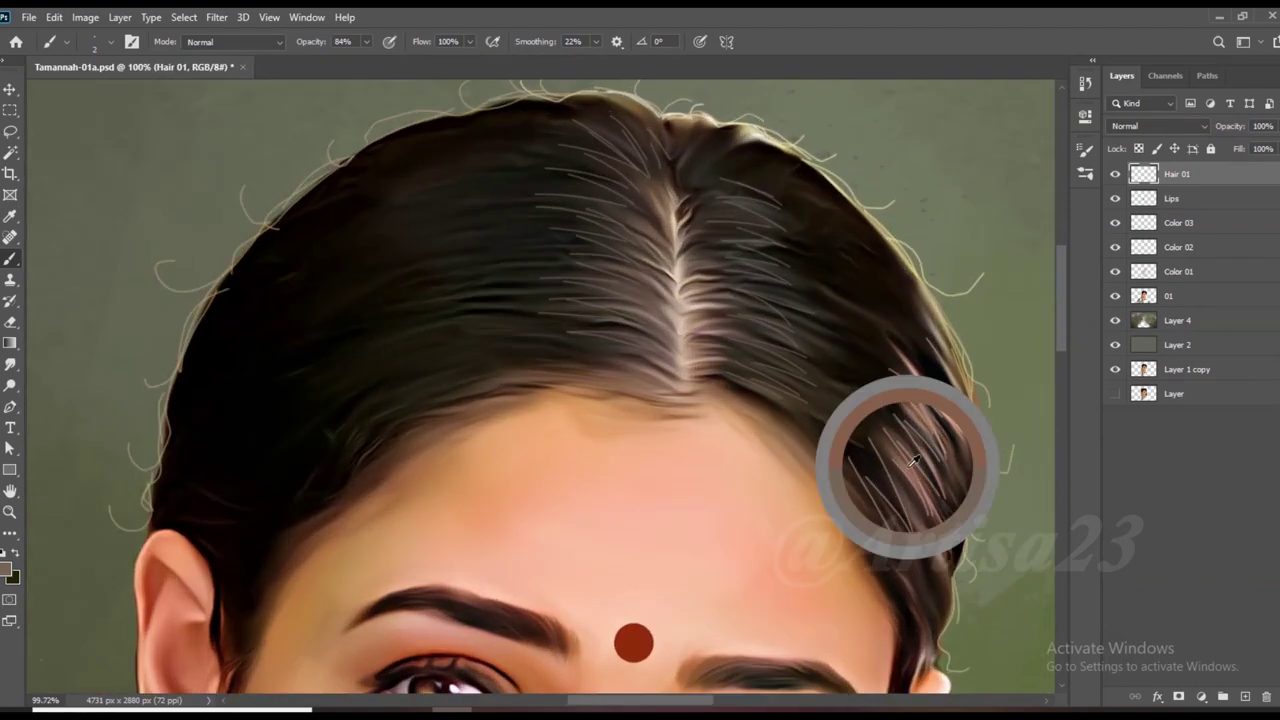
scroll(671, 343, "up", 1)
left_click_drag(680, 314, 522, 302)
mouse_move(670, 280)
left_mouse_down()
mouse_move(543, 283)
mouse_move(664, 248)
left_mouse_up()
left_click_drag(545, 210, 686, 223)
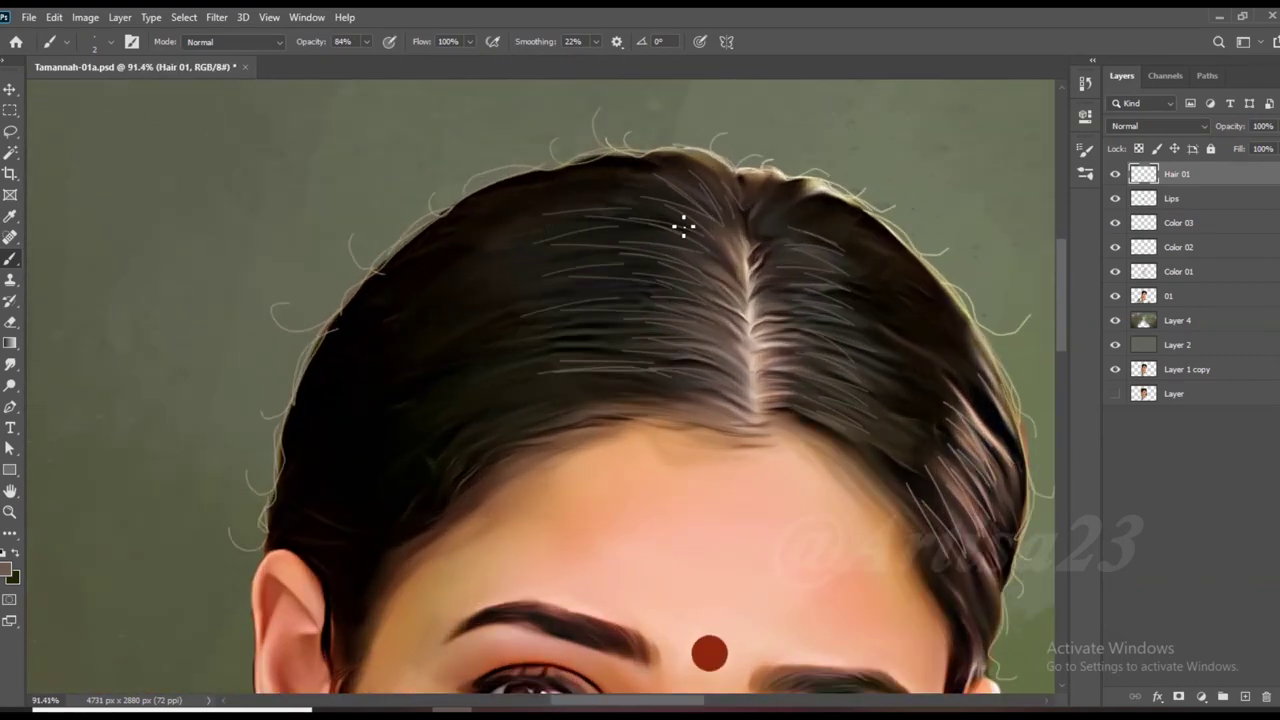
left_click_drag(594, 187, 672, 206)
Add a faint light strand near the hairline.
scroll(615, 350, "down", 1)
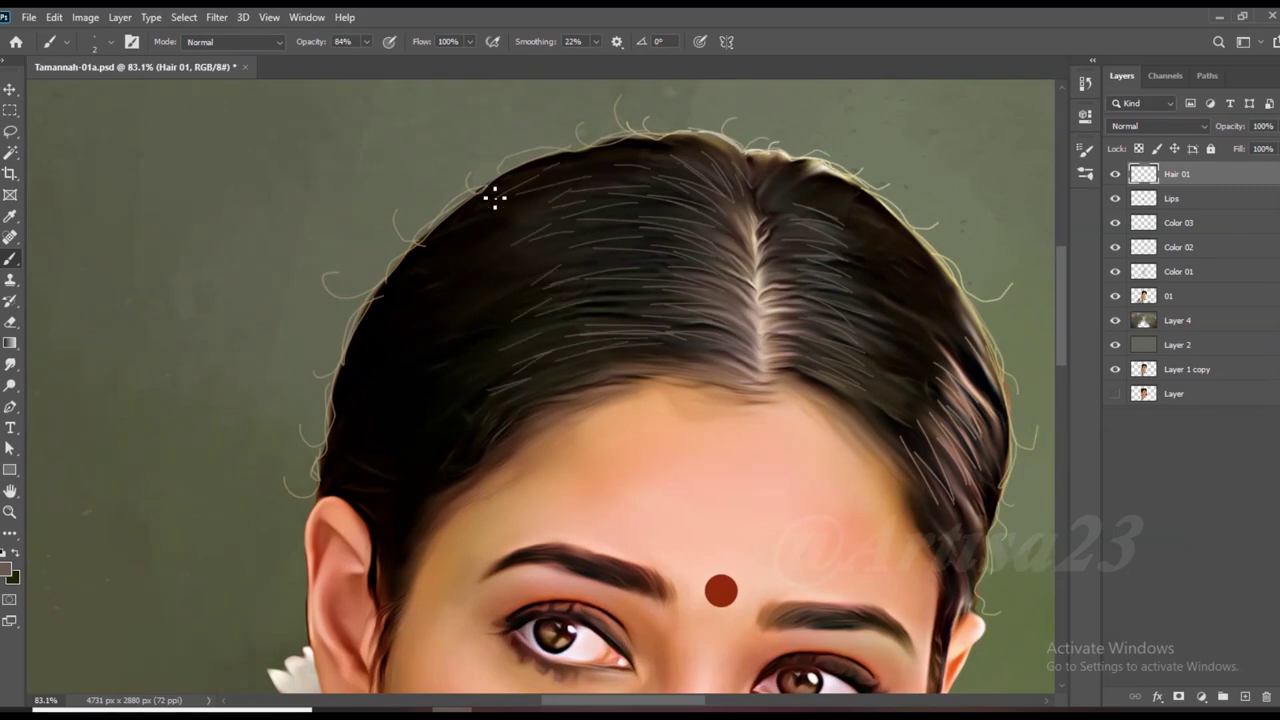
scroll(490, 255, "down", 2)
scroll(434, 426, "up", 3)
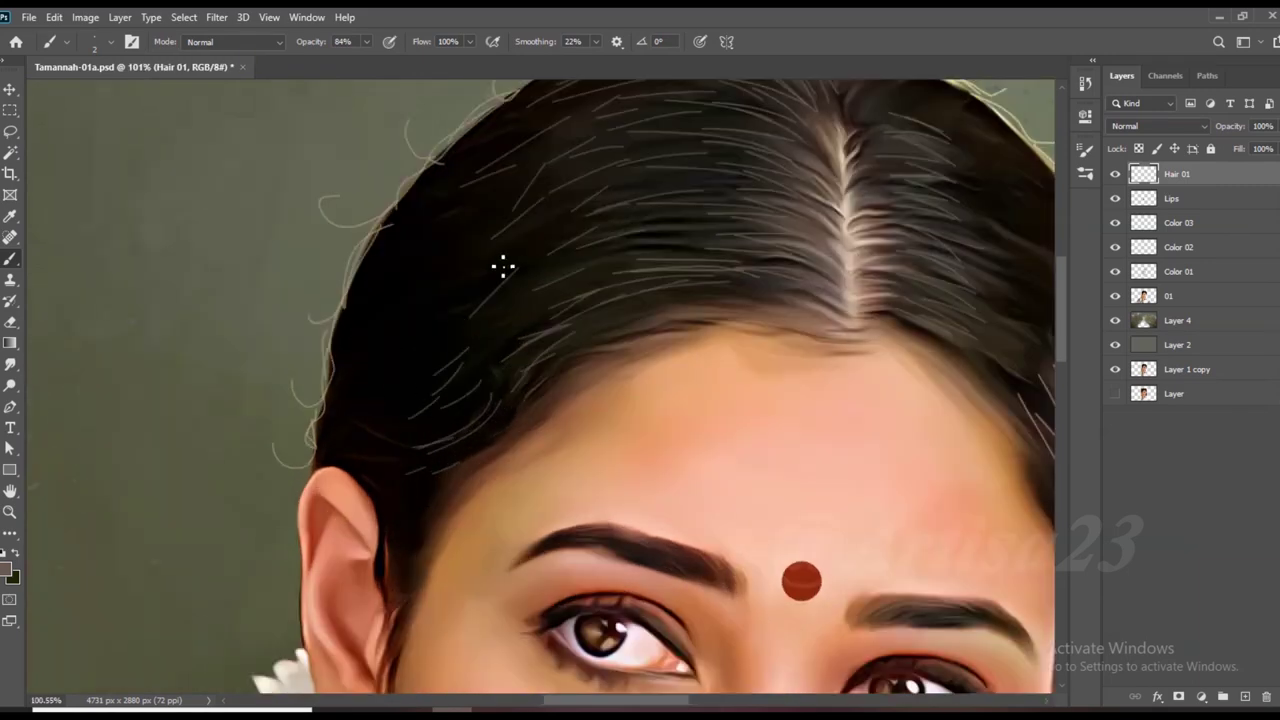
scroll(750, 333, "down", 1)
scroll(750, 333, "up", 2)
left_click_drag(660, 322, 501, 318)
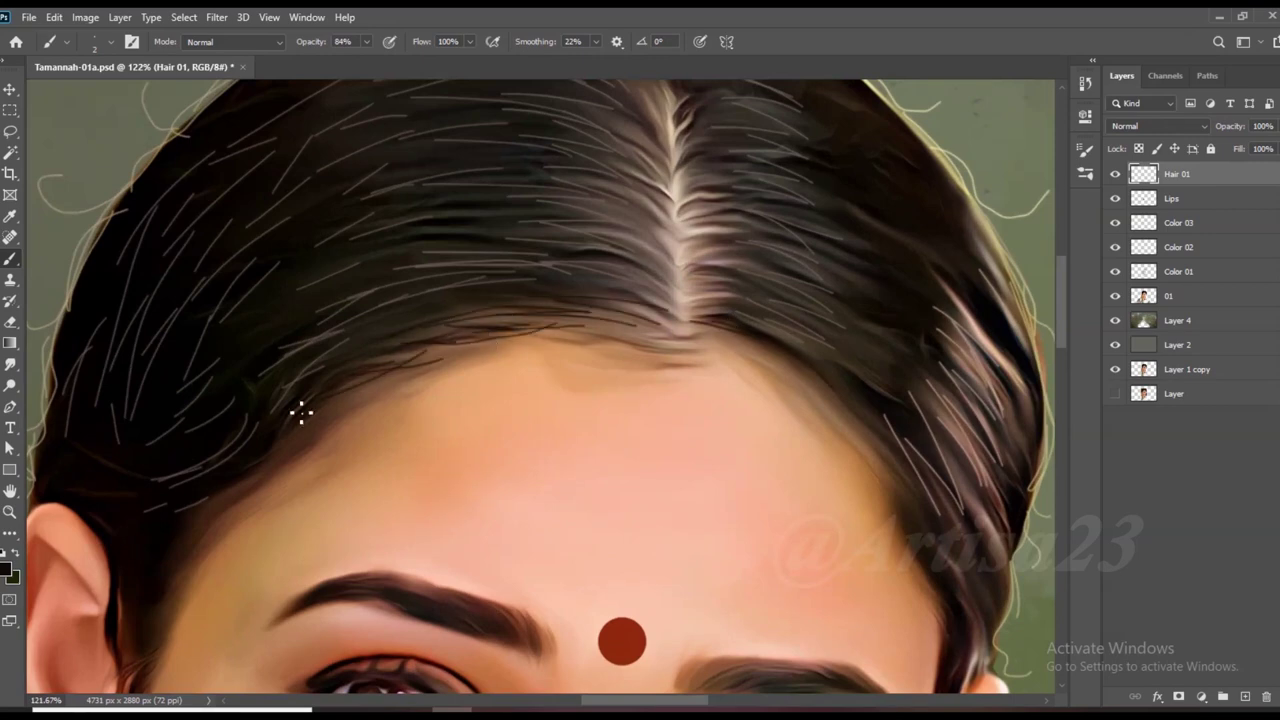
Paint dark strands by the parting, diagonally across the crown and along the forehead hairline.
scroll(606, 345, "up", 1)
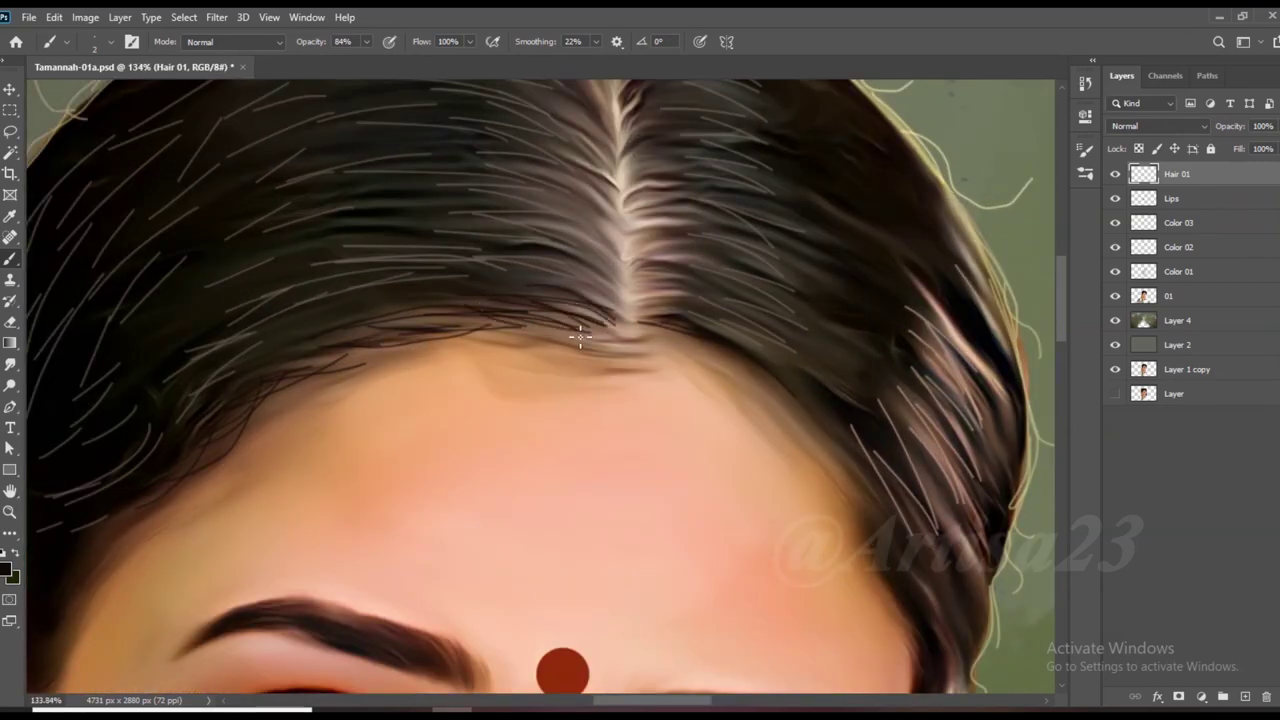
scroll(643, 322, "down", 3)
left_click_drag(646, 328, 732, 379)
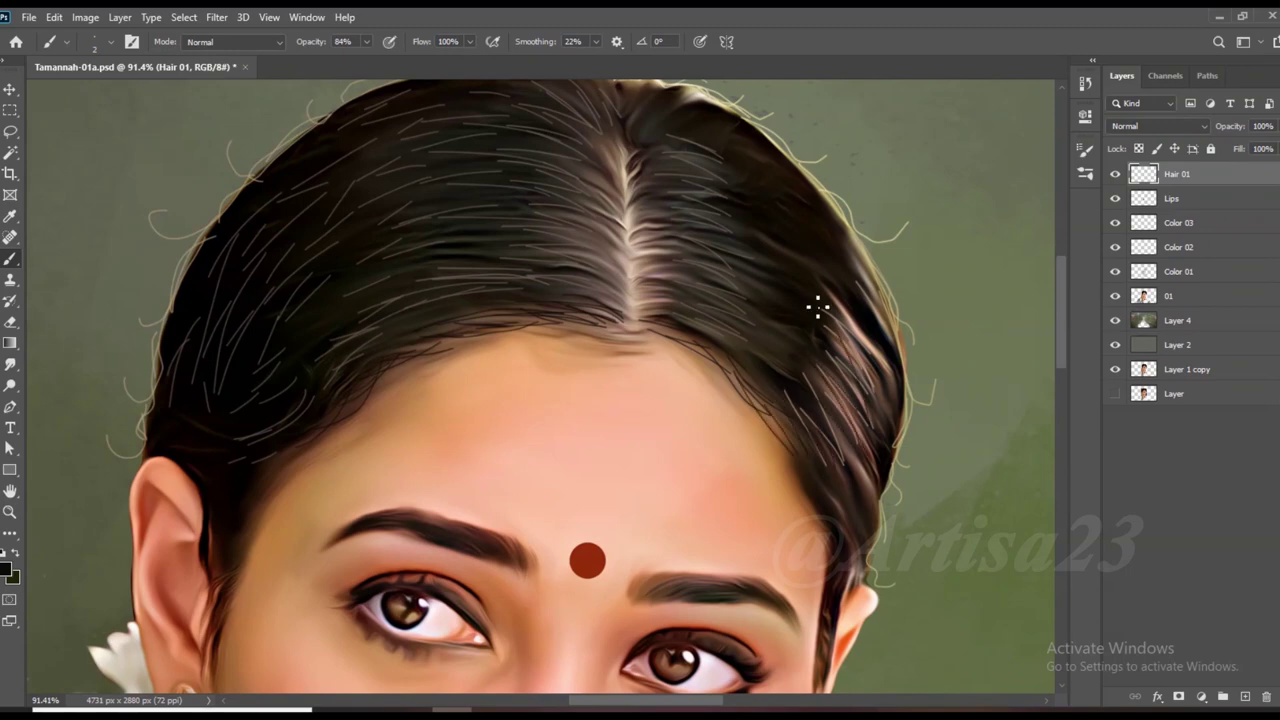
scroll(830, 332, "up", 2)
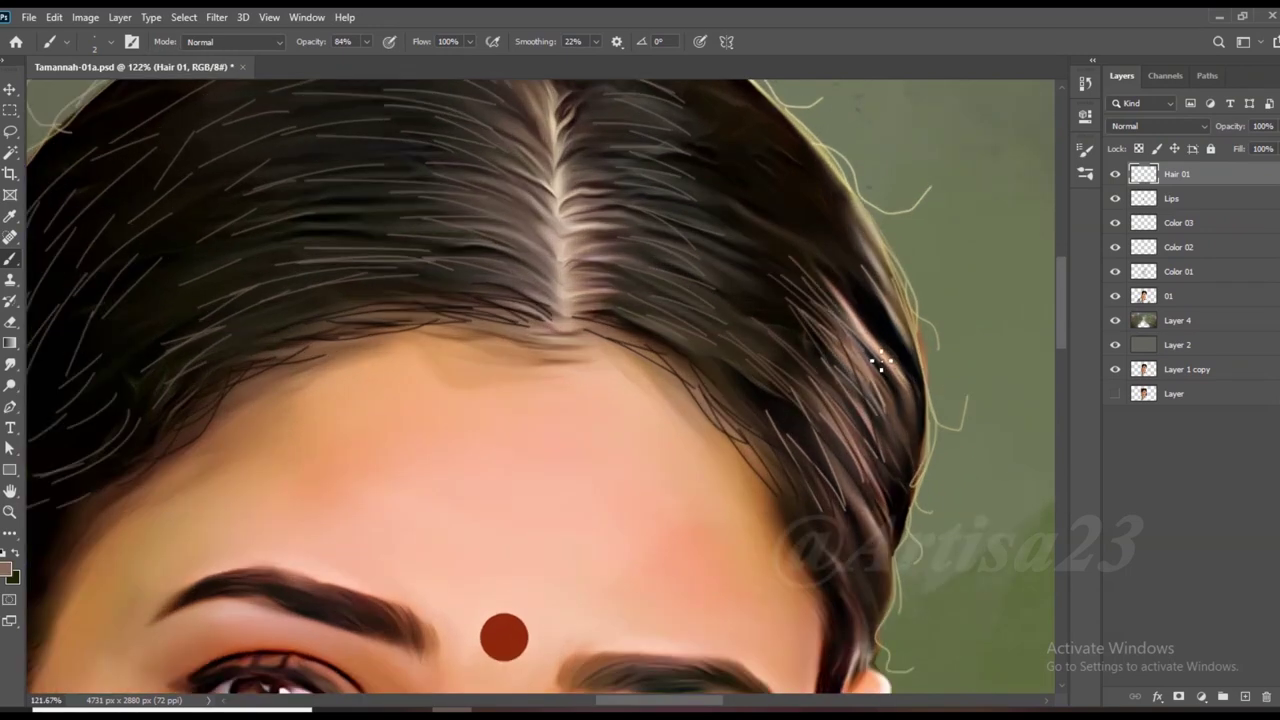
scroll(863, 443, "down", 2)
scroll(646, 357, "up", 2)
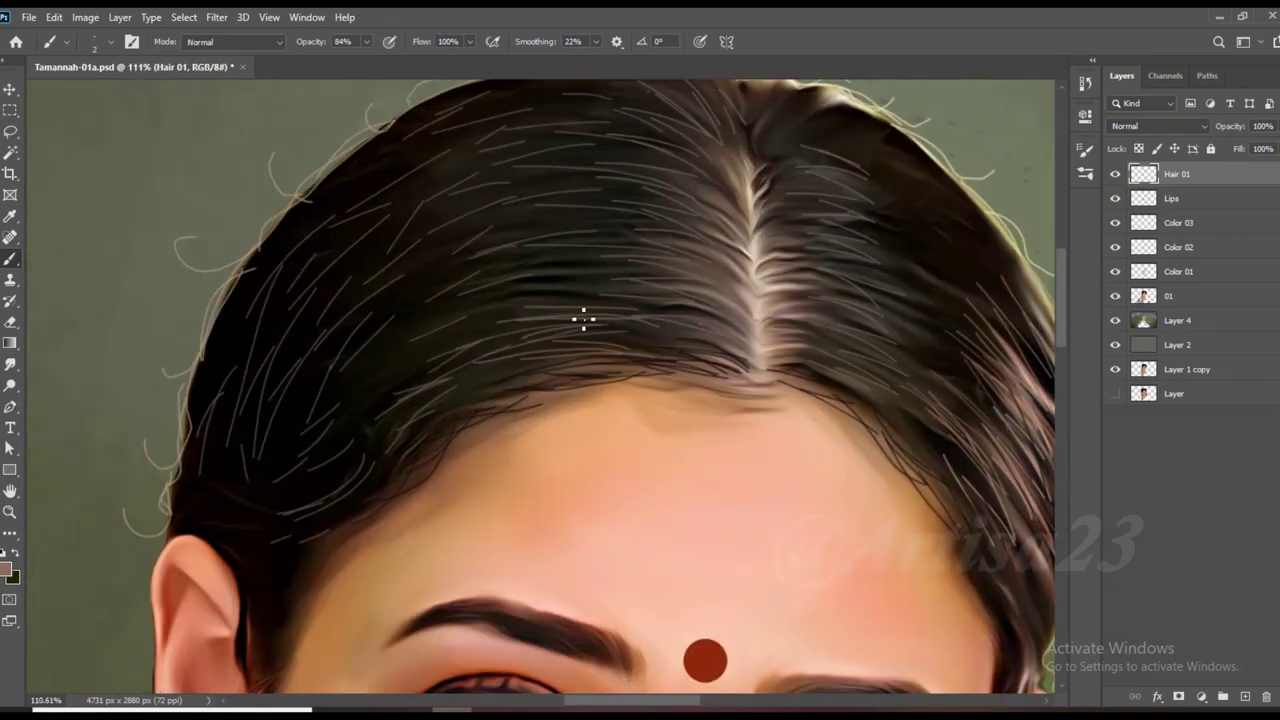
scroll(546, 157, "down", 1)
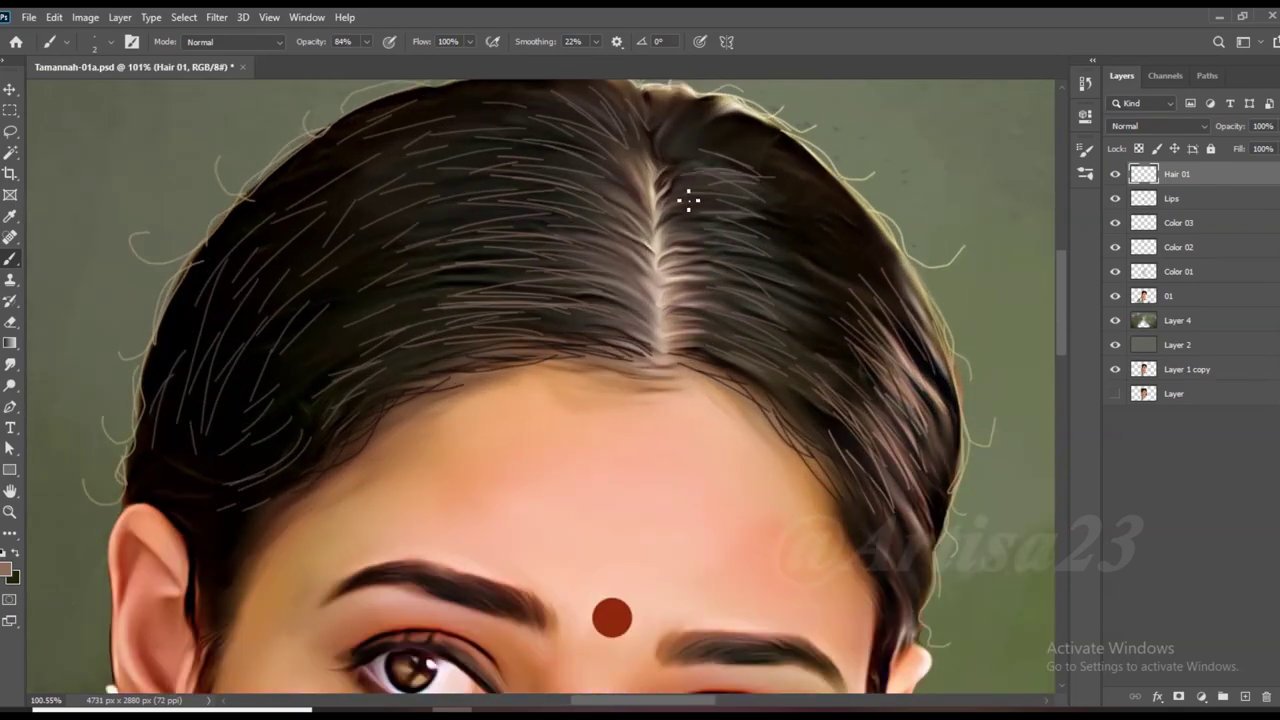
scroll(721, 308, "up", 3)
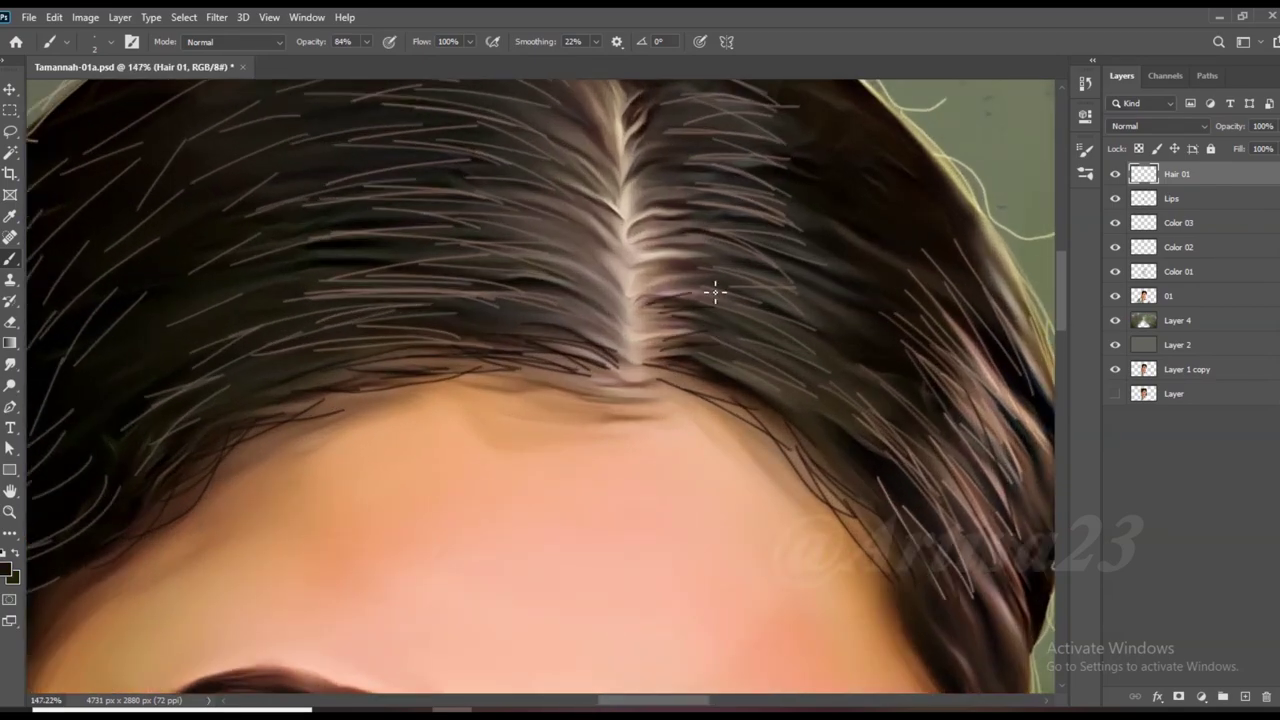
scroll(684, 257, "down", 1)
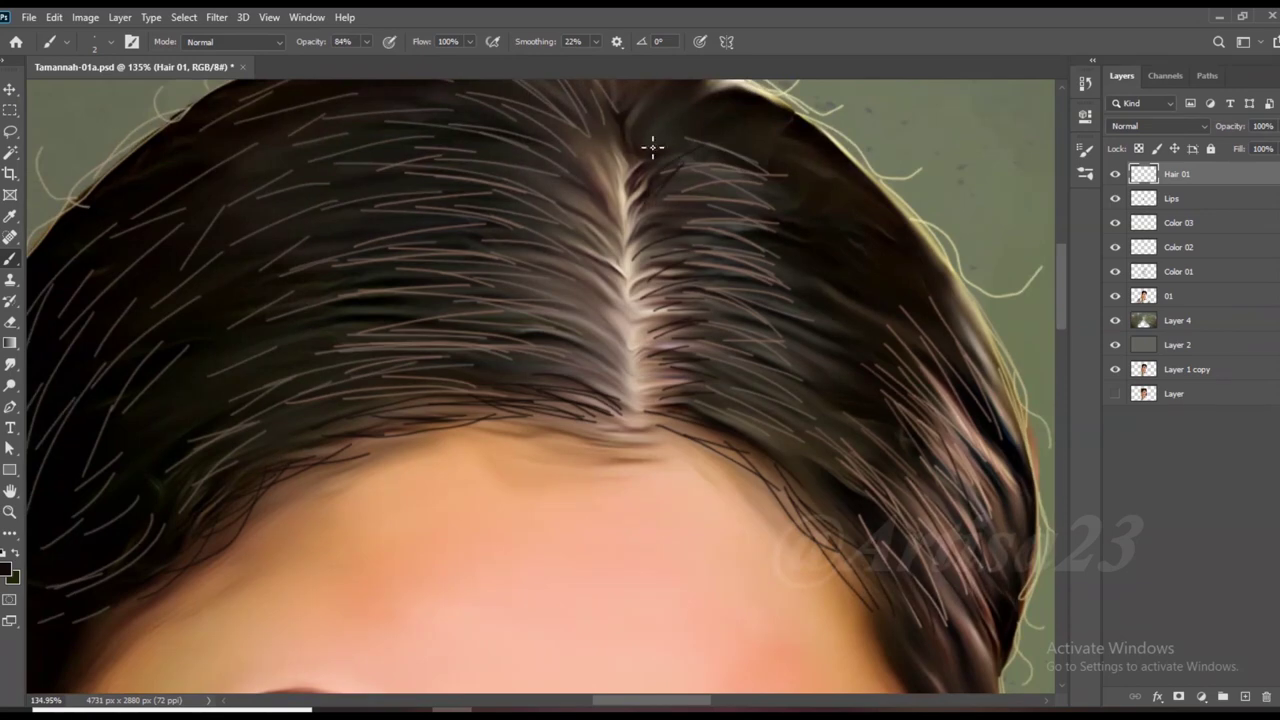
left_click_drag(612, 130, 625, 242)
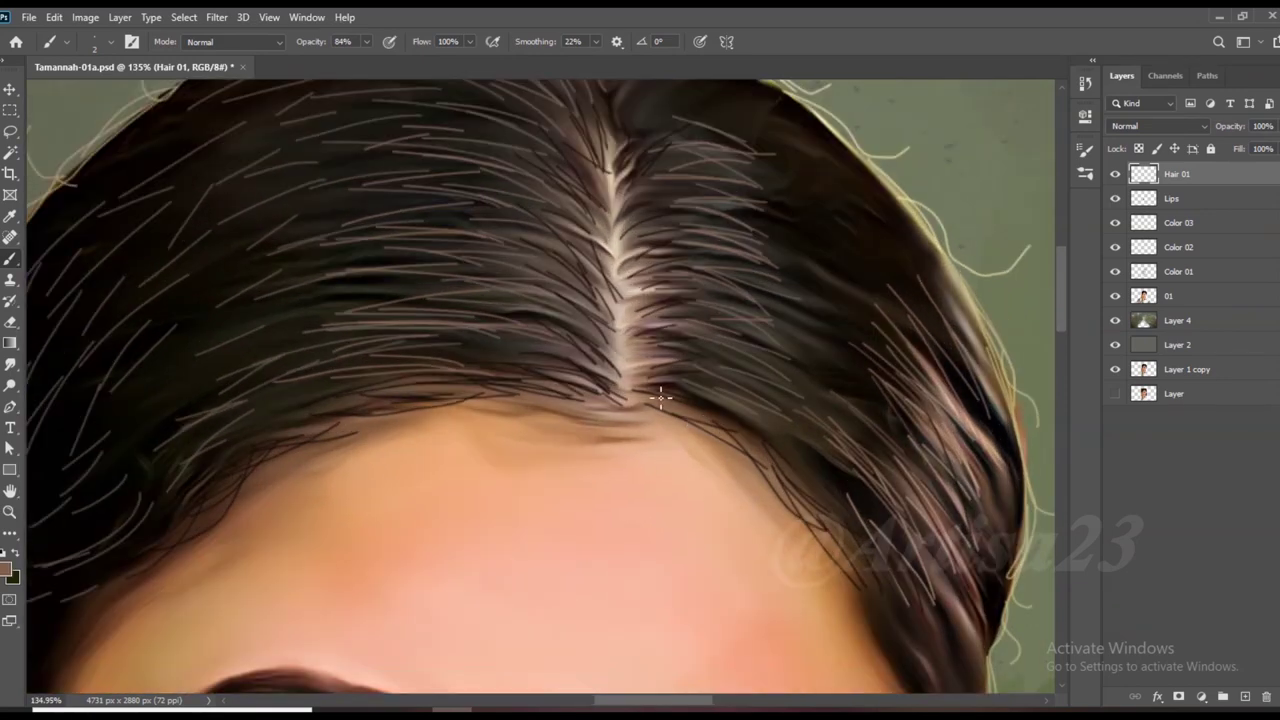
left_click_drag(690, 405, 797, 507)
left_click_drag(564, 413, 425, 390)
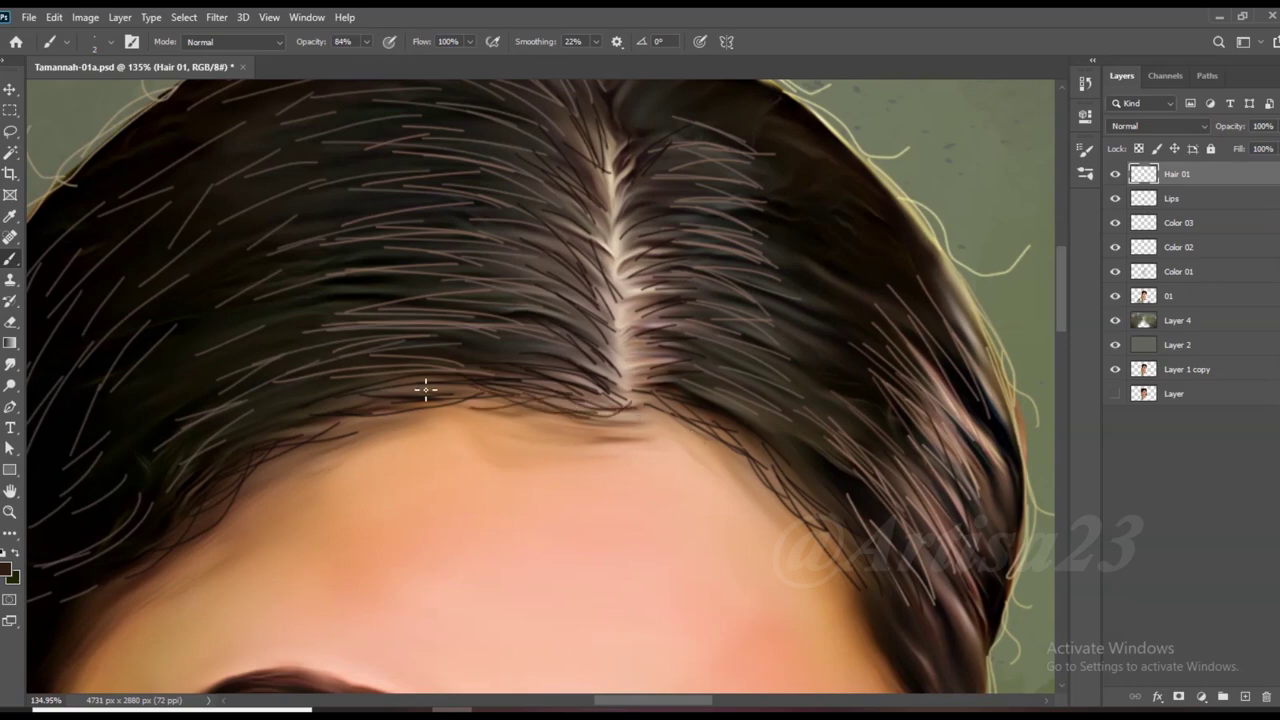
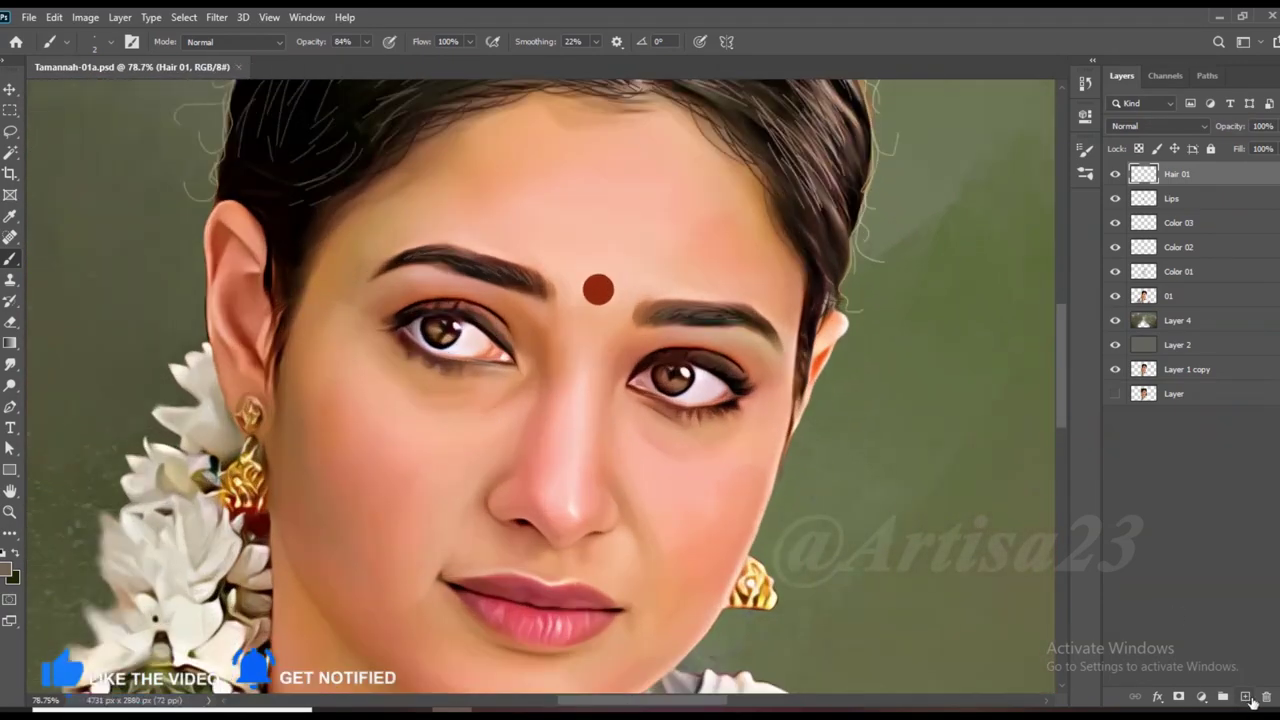
Add a new layer for the eyelashes, inspect the eyes, then select layer 01.
left_click(1246, 697)
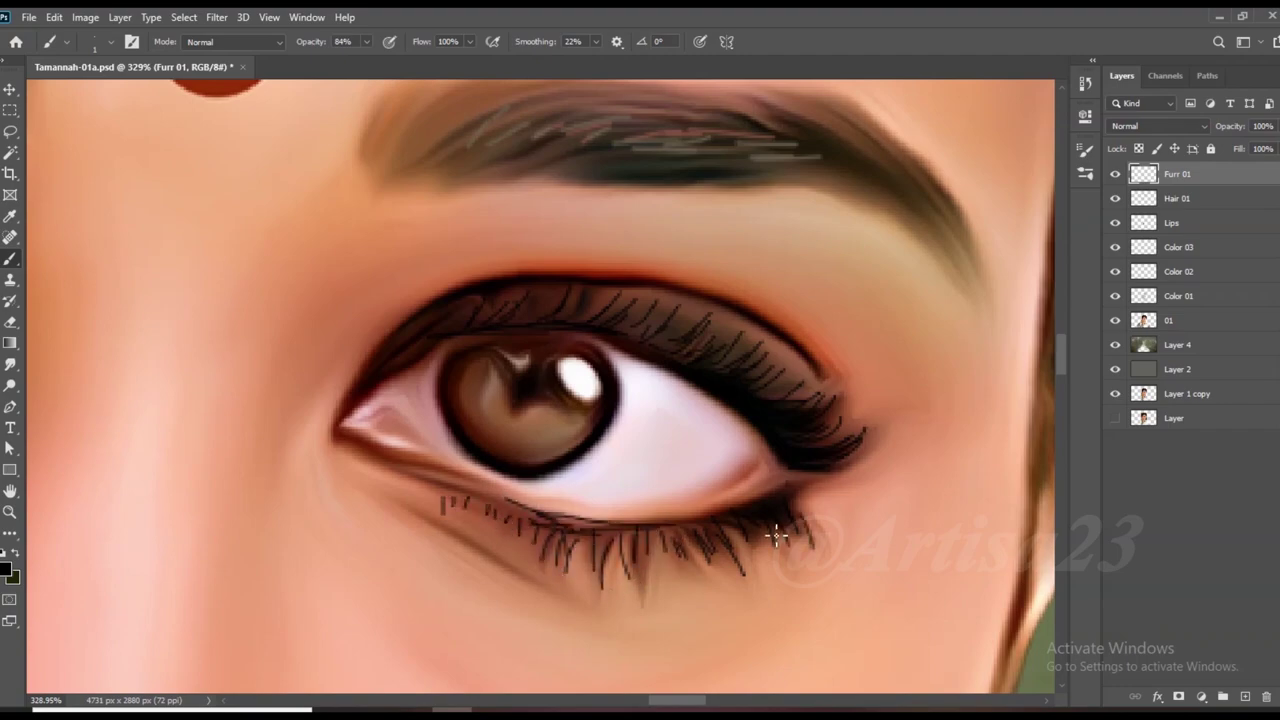
scroll(797, 543, "down", 5)
scroll(563, 332, "up", 5)
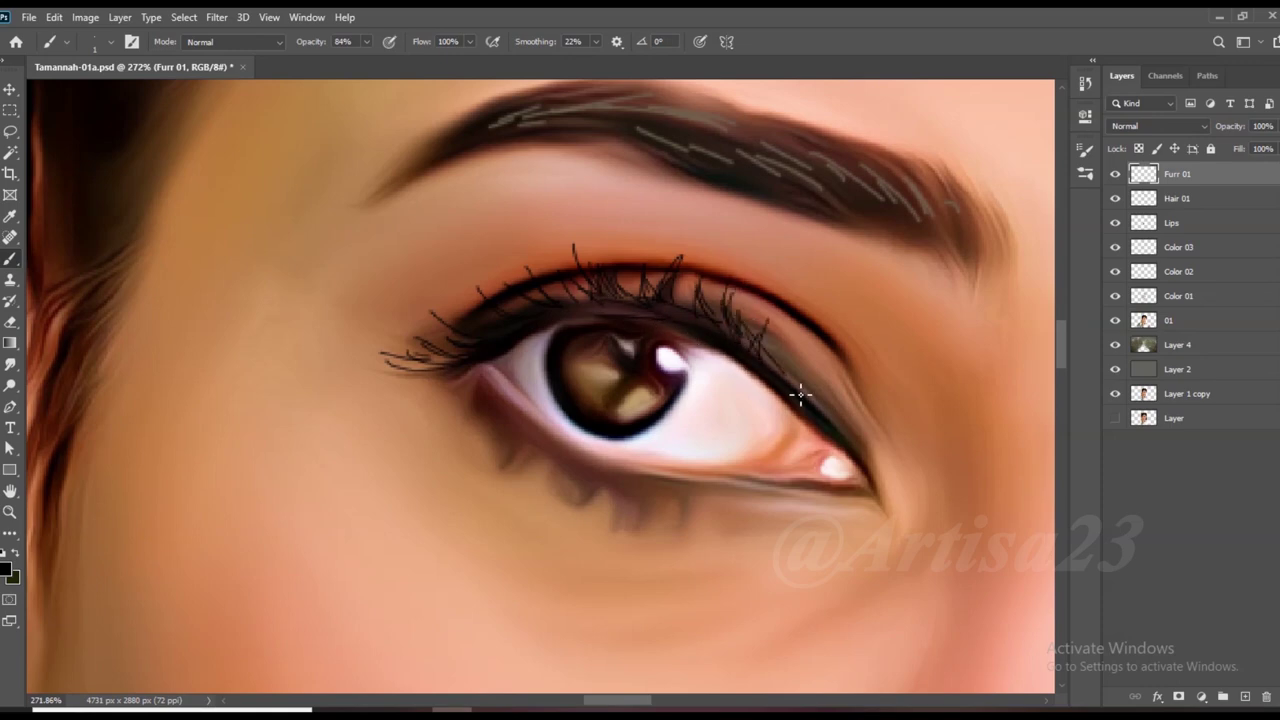
scroll(598, 429, "up", 1)
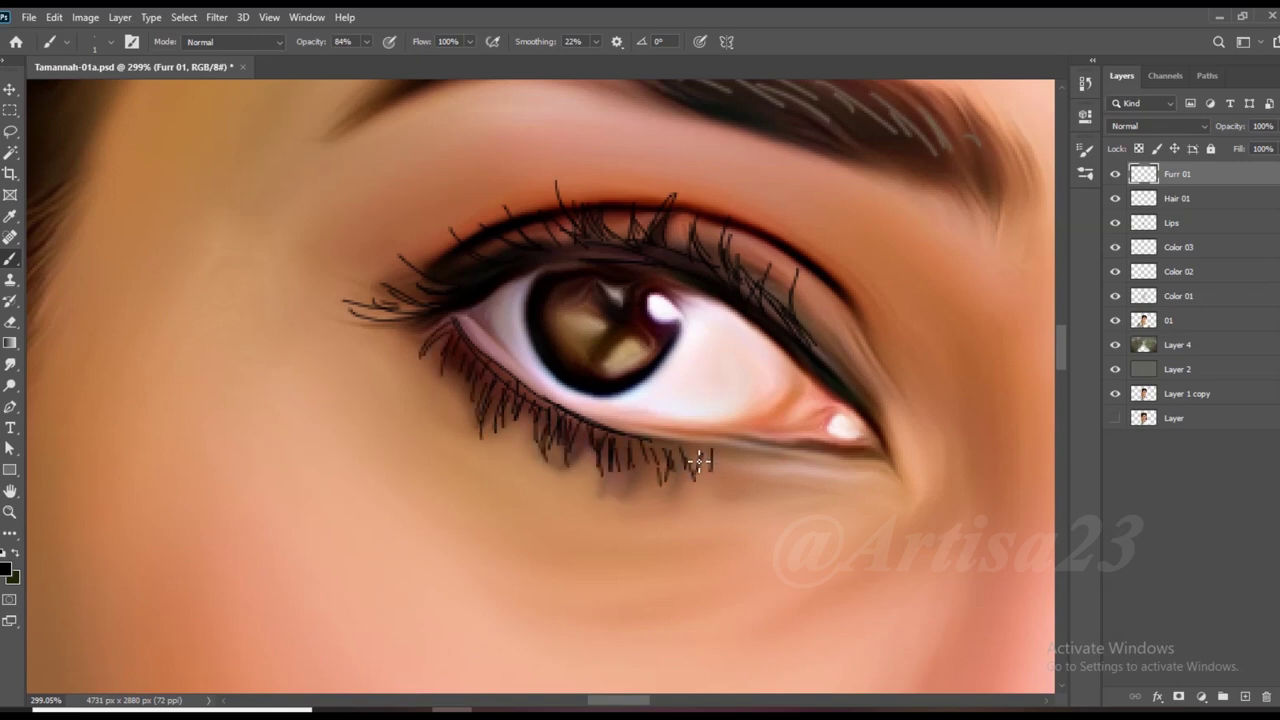
scroll(680, 440, "down", 3)
scroll(894, 429, "down", 3)
scroll(848, 428, "up", 3)
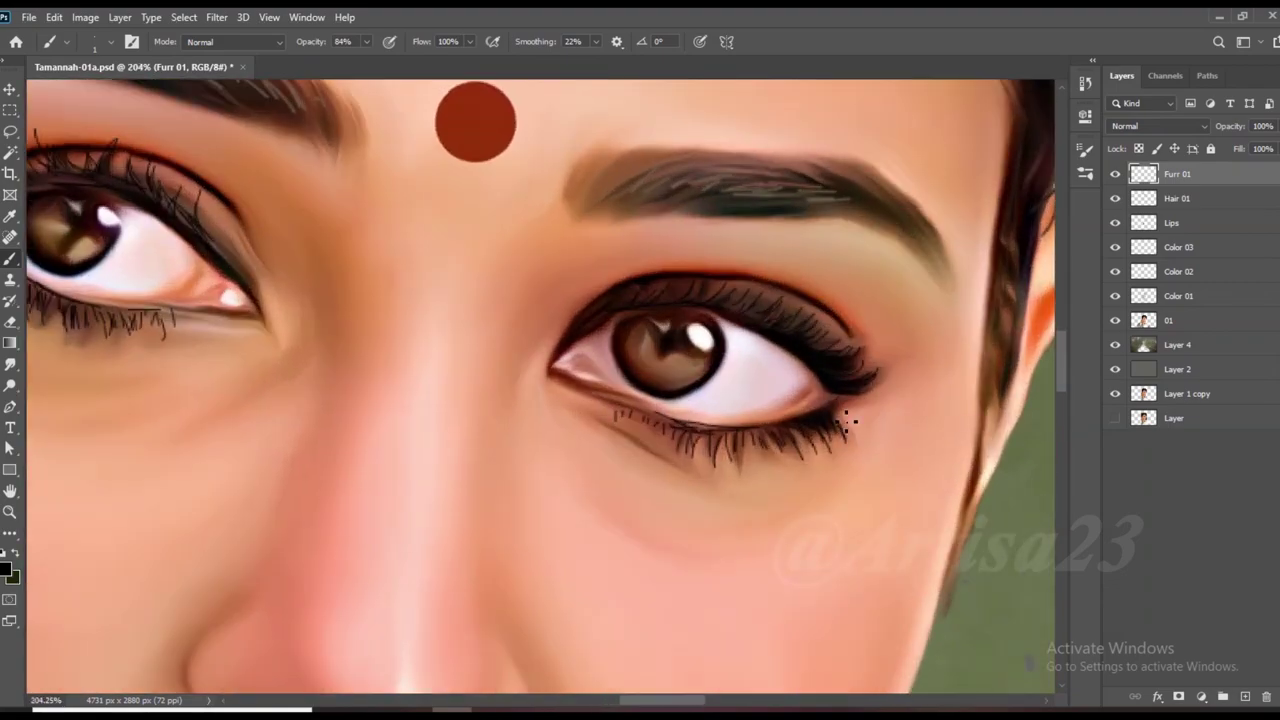
scroll(864, 402, "down", 3)
scroll(394, 366, "up", 3)
scroll(485, 368, "up", 2)
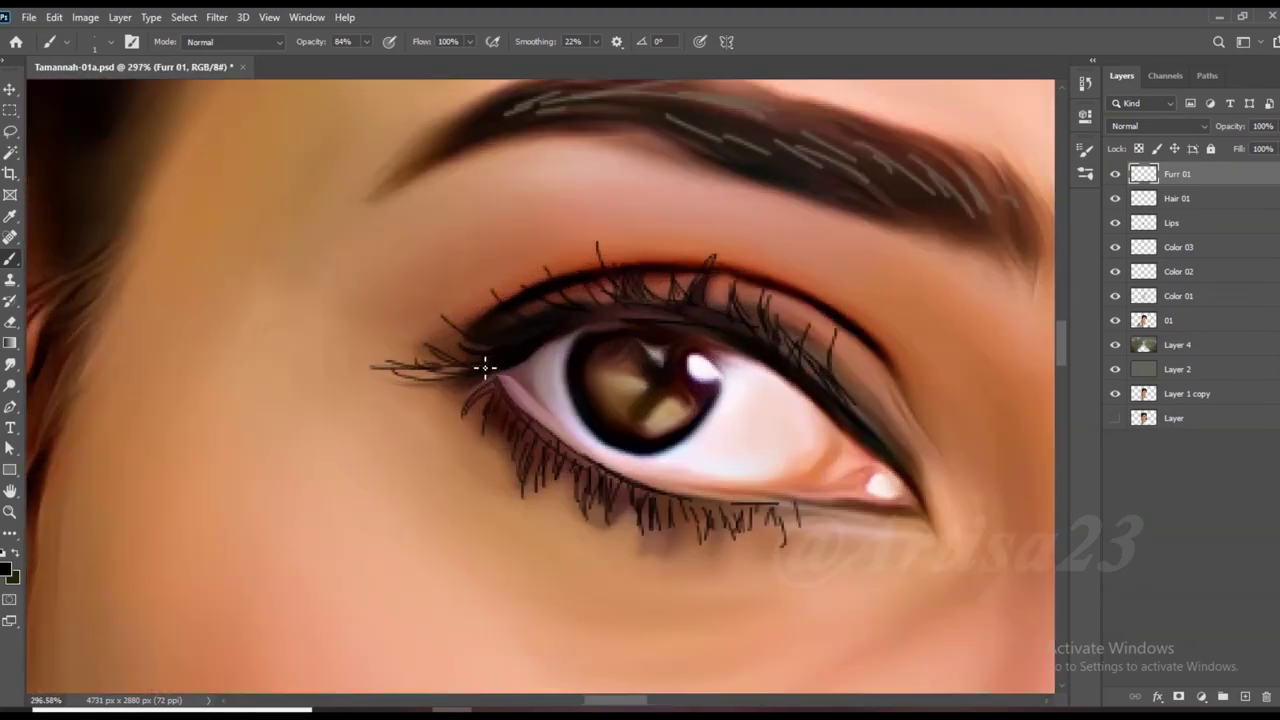
scroll(478, 369, "down", 3)
scroll(478, 369, "down", 3)
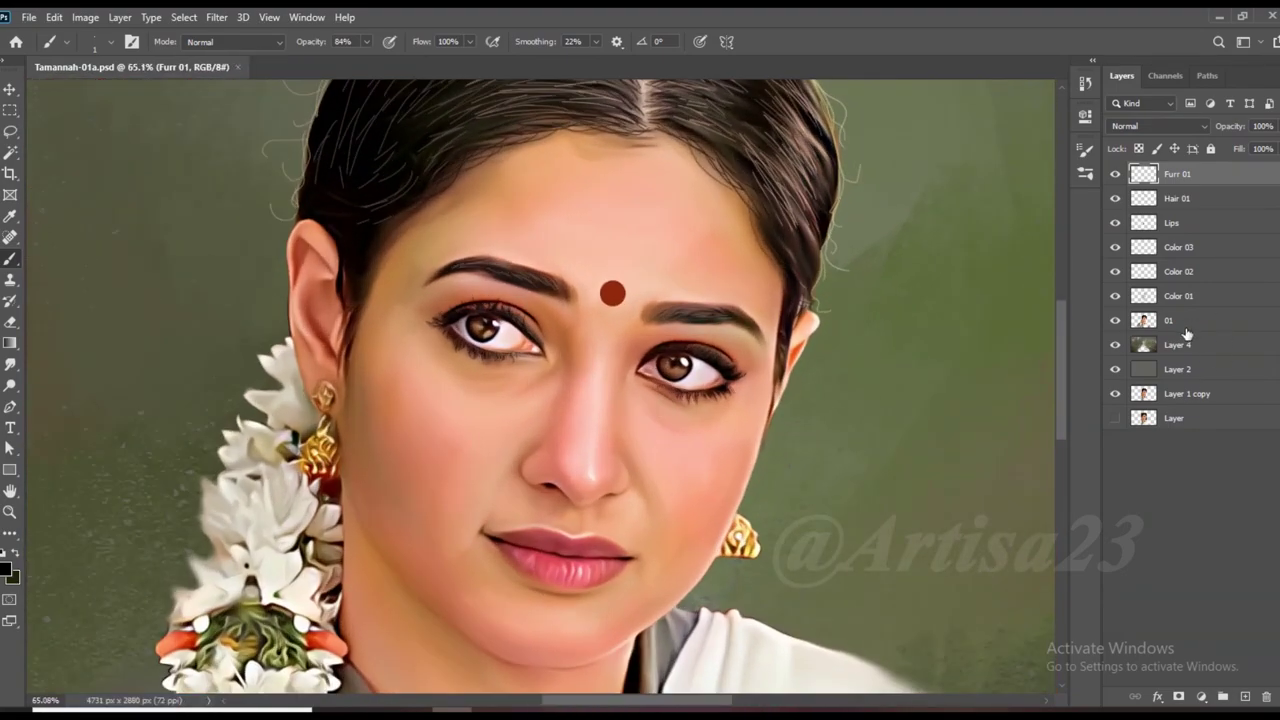
left_click(1187, 325)
Add a new layer above 01 and name it Line.
left_click(1245, 696)
double_click(1178, 319)
type("e")
key("Return")
scroll(692, 378, "up", 6)
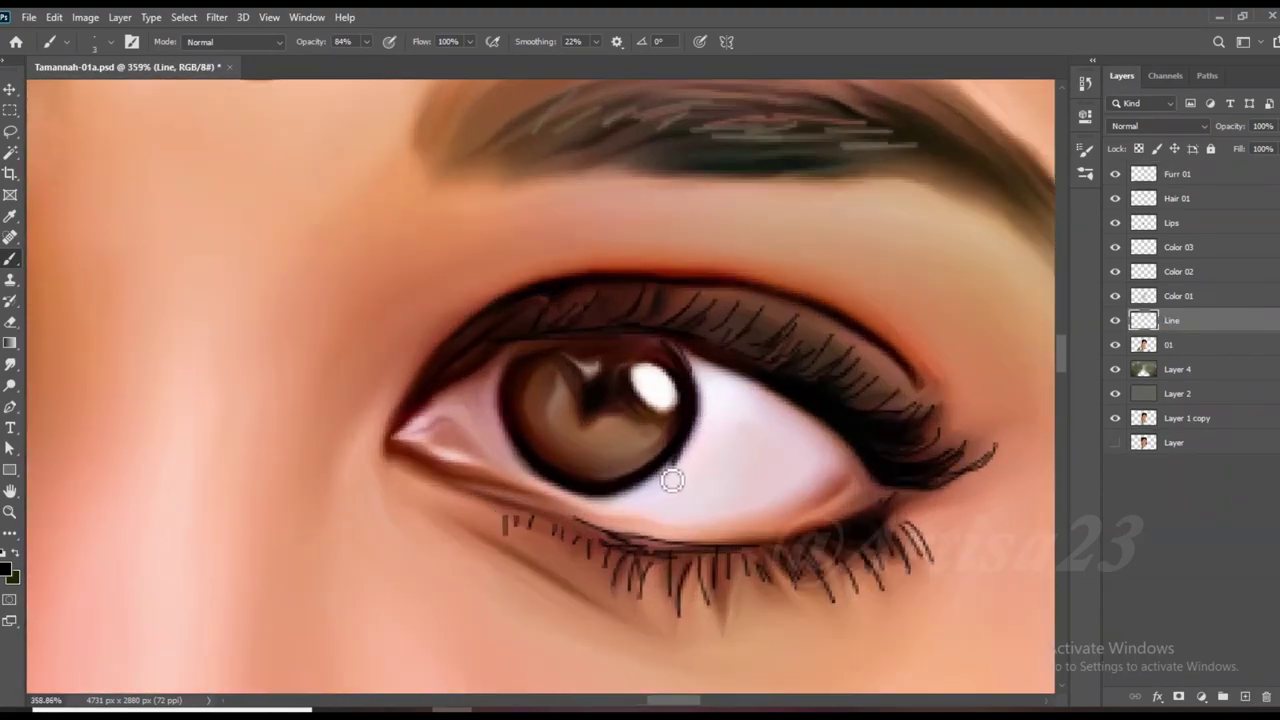
Darken the pupil and upper iris, then paint a reddish dark line along the lower eyelid.
mouse_move(562, 382)
left_mouse_down()
mouse_move(629, 423)
mouse_move(628, 406)
left_mouse_up()
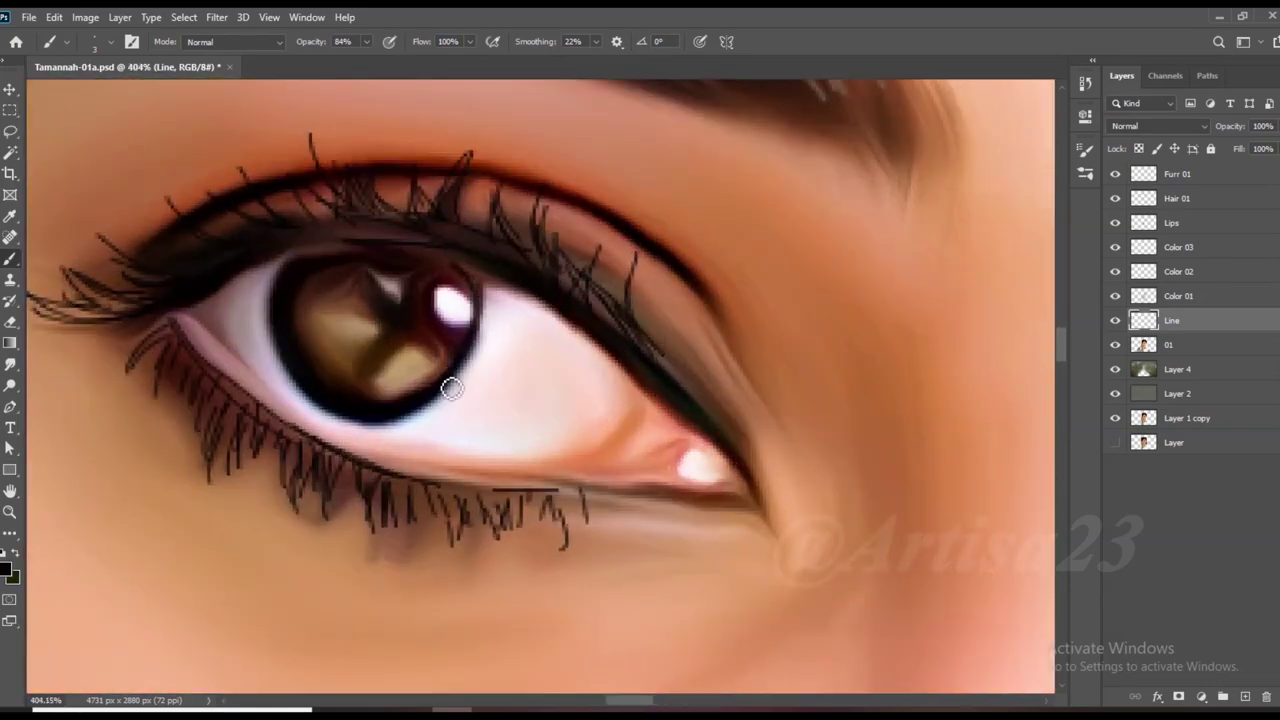
mouse_move(293, 286)
left_mouse_down()
mouse_move(386, 294)
mouse_move(366, 294)
mouse_move(317, 246)
mouse_move(486, 288)
mouse_move(451, 380)
mouse_move(486, 291)
left_mouse_up()
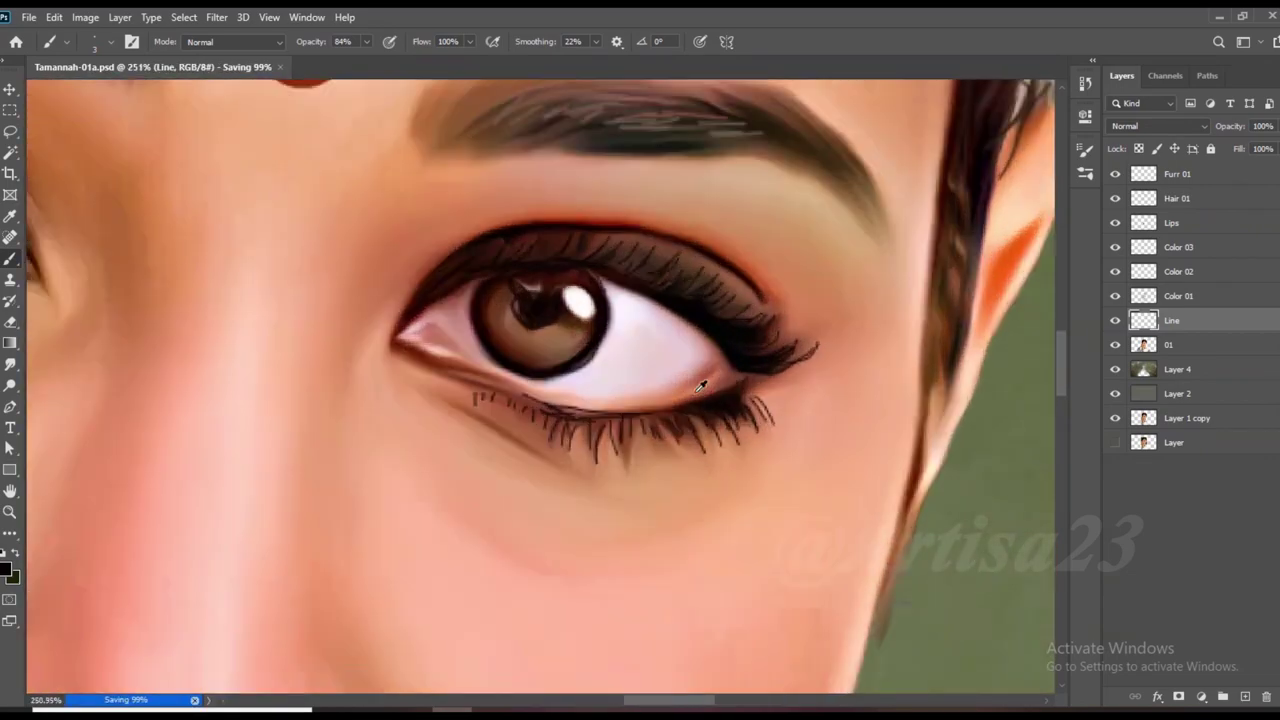
left_click(712, 350, "alt")
mouse_move(752, 340)
left_mouse_down()
mouse_move(674, 400)
mouse_move(406, 431)
mouse_move(234, 374)
left_mouse_up()
scroll(407, 350, "down", 2)
scroll(407, 350, "up", 1)
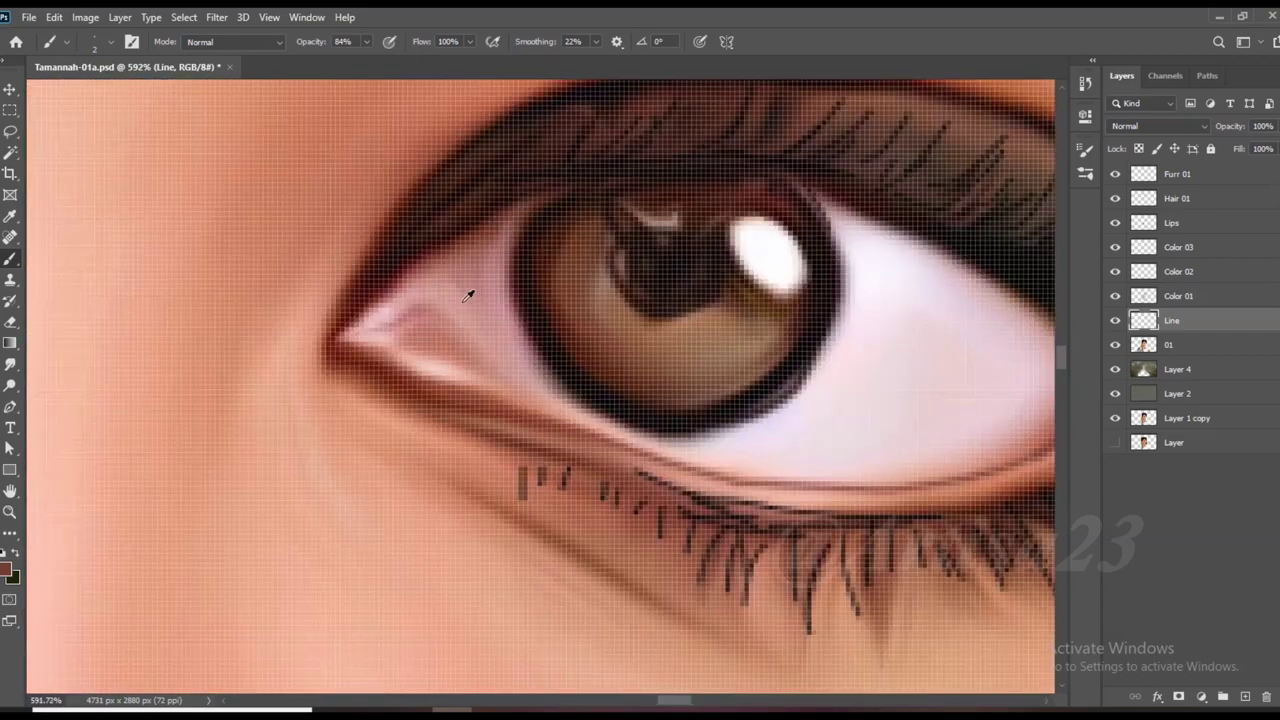
scroll(466, 291, "up", 1)
Add thin reddish strokes at both eye corners and extend the lower lid rim line.
left_click_drag(444, 249, 505, 400)
scroll(559, 335, "down", 1)
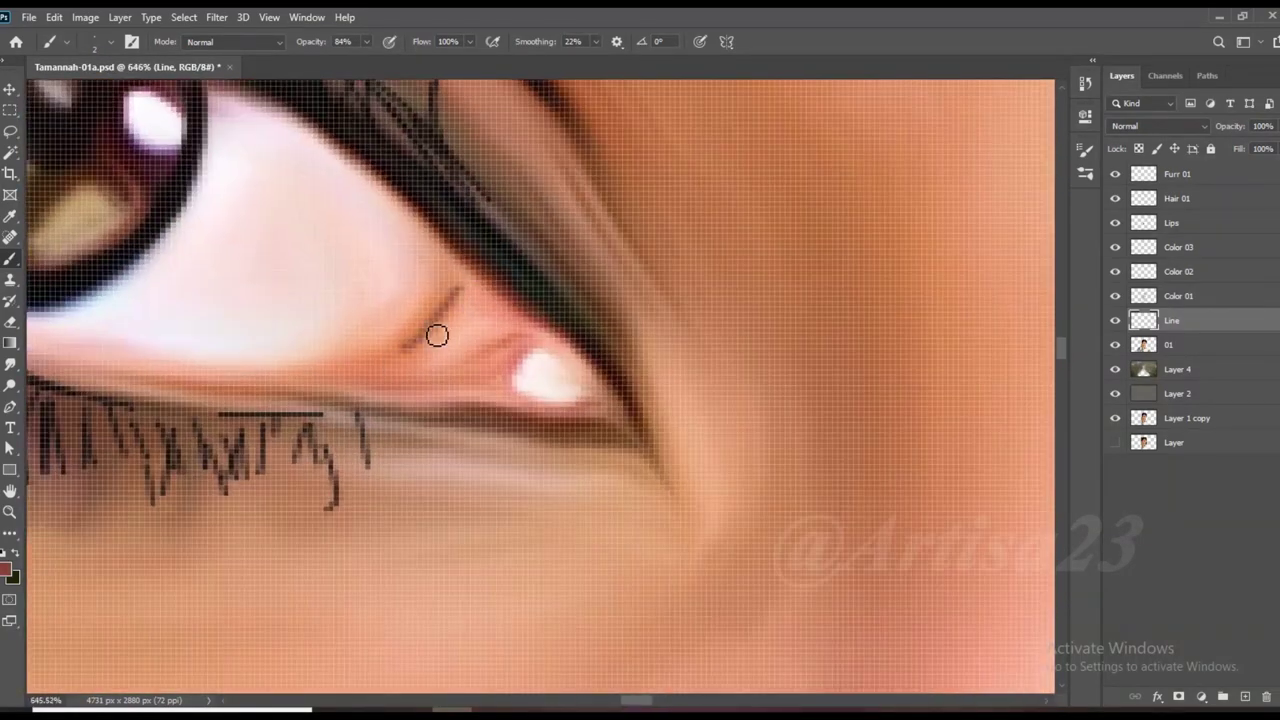
left_click_drag(434, 334, 351, 357)
mouse_move(213, 258)
left_mouse_down()
mouse_move(383, 389)
mouse_move(660, 424)
left_mouse_up()
Switch to the Smudge tool to soften the eye strokes.
key("r")
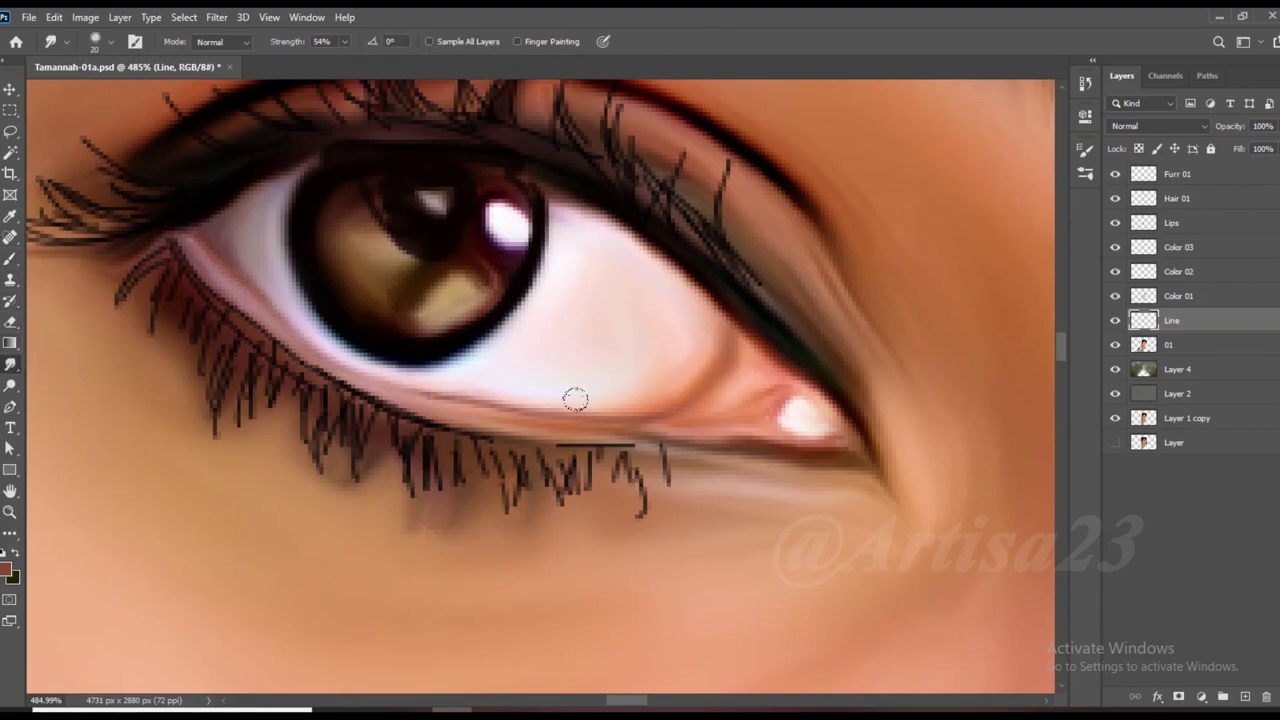
scroll(207, 315, "down", 5)
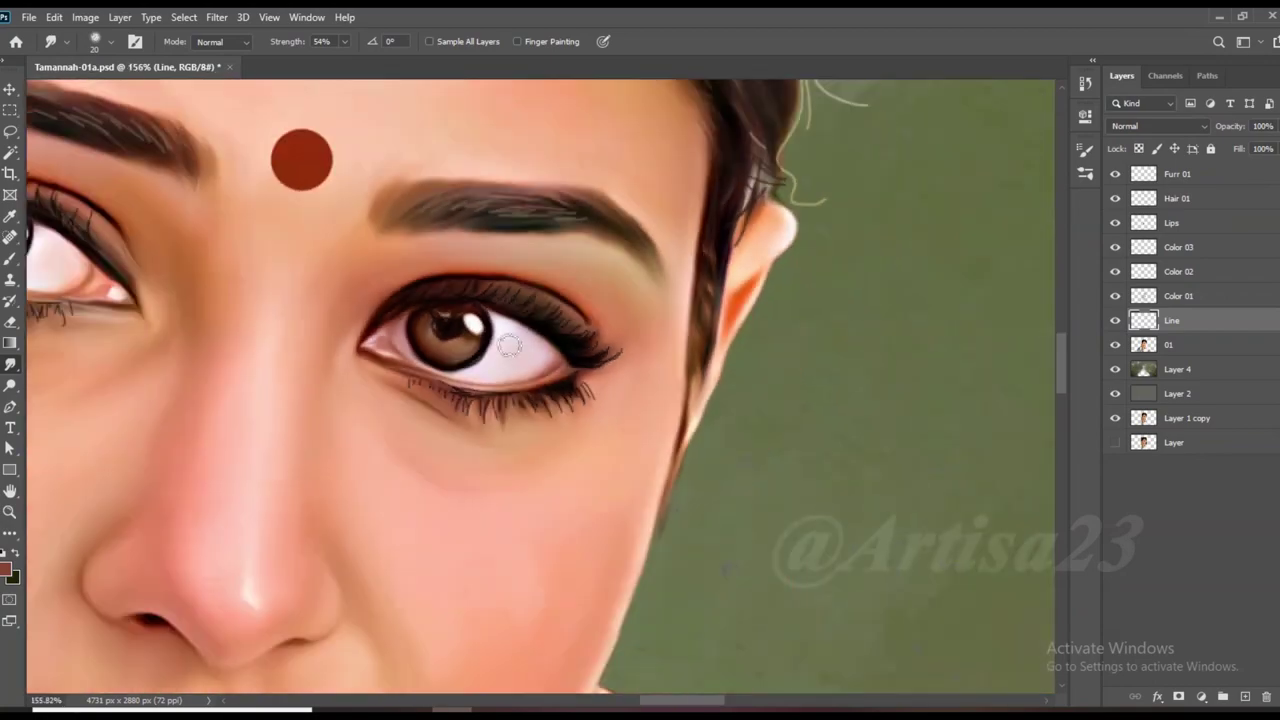
scroll(509, 345, "down", 3)
scroll(560, 360, "down", 2)
scroll(600, 375, "down", 1)
scroll(634, 389, "down", 1)
Add a new top layer named Light.
left_click(1245, 699)
double_click(1187, 190)
key("Escape")
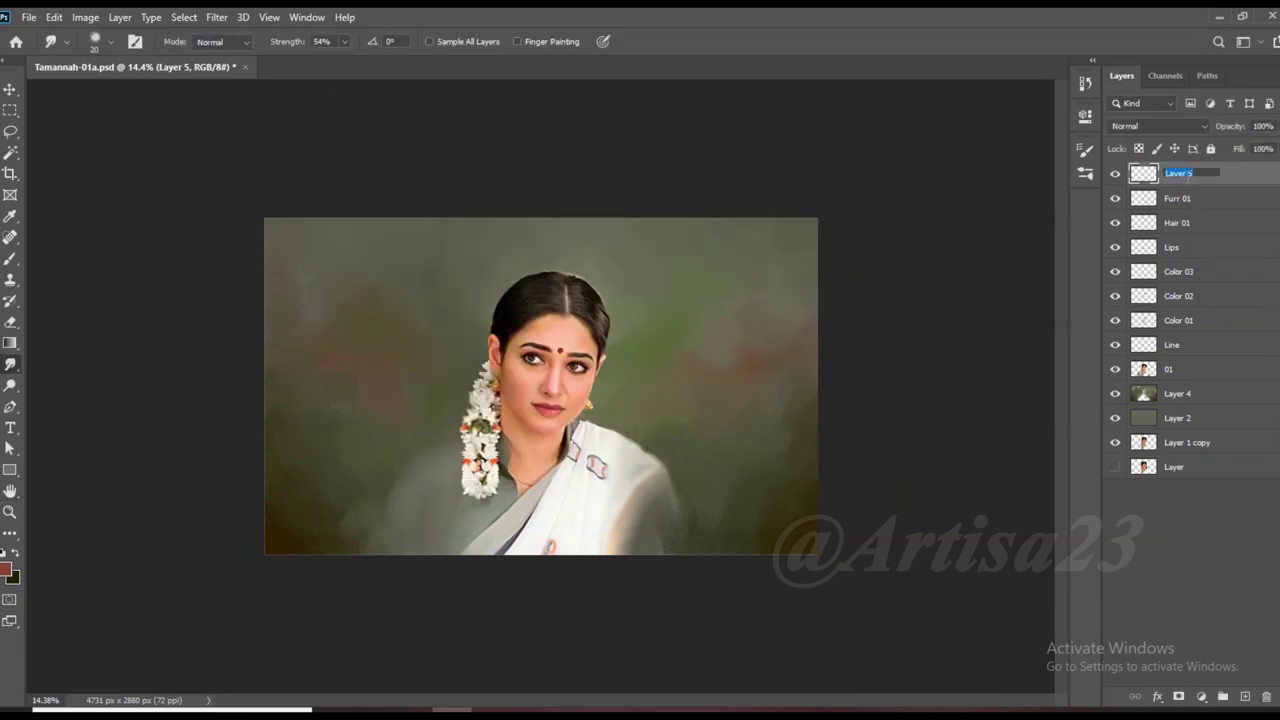
type("Light")
key("Return")
scroll(541, 386, "up", 2)
Set the foreground colour to white #ffffff and choose a soft brush preset.
left_click(10, 216)
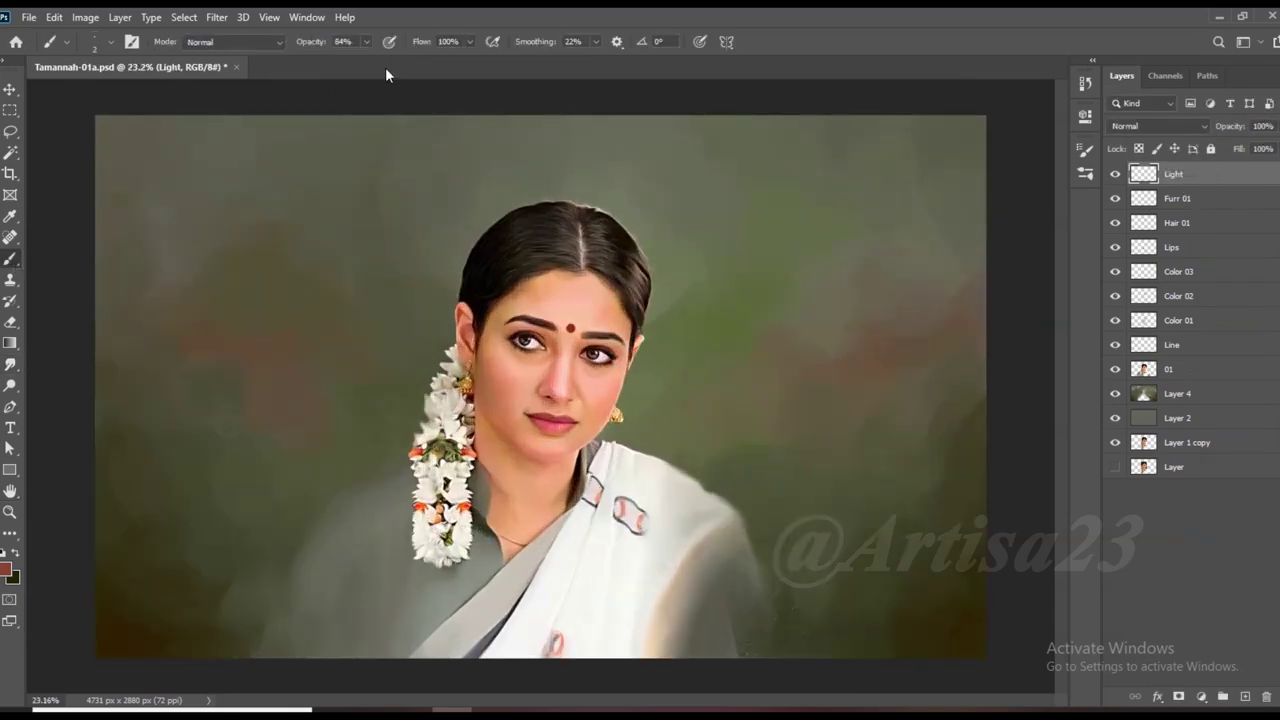
left_click(7, 569)
type("ffffff")
left_click(1026, 207)
key("b")
scroll(567, 387, "up", 3)
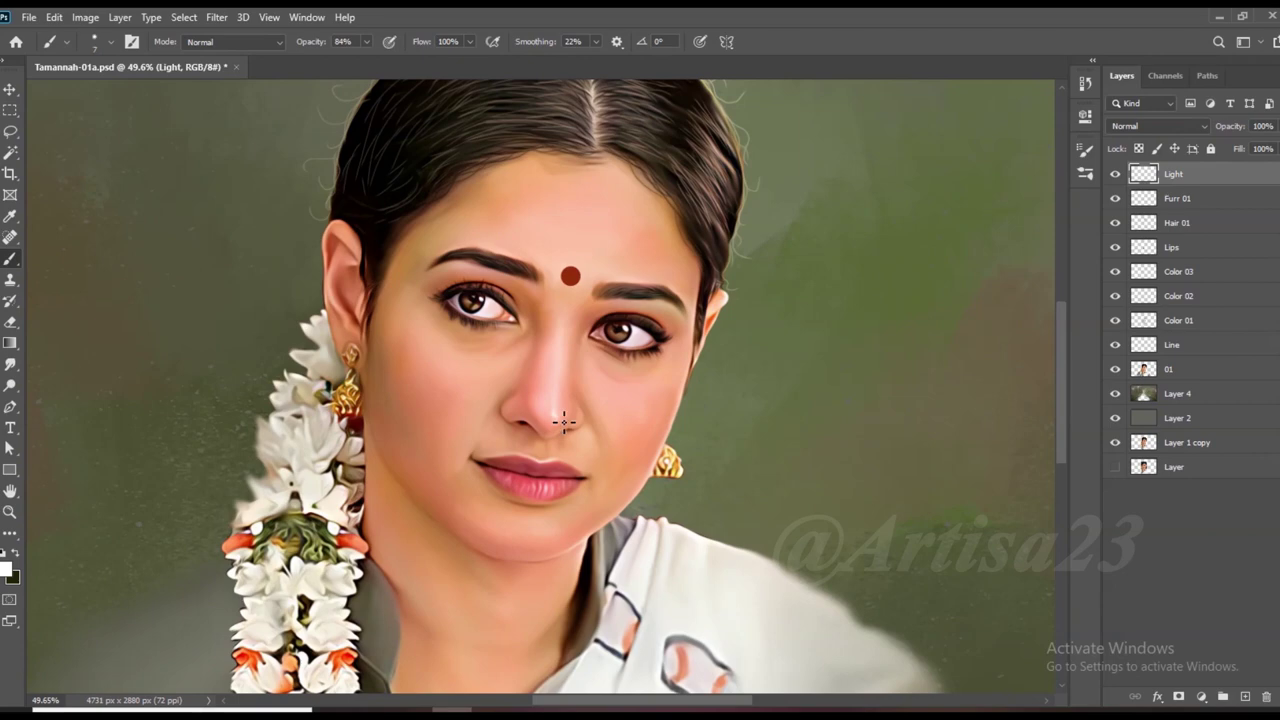
key("F5")
left_click(921, 178)
left_click(1036, 143)
Paint white highlights on the left cheek, above the lips, on the chin and along the neck.
left_click_drag(436, 368, 474, 362)
key("bracketright")
left_click(541, 452)
left_click_drag(556, 528, 526, 526)
left_click(448, 611)
key("bracketleft")
left_click_drag(509, 609, 546, 586)
Dab two white highlights on the forehead.
scroll(526, 582, "up", 2)
left_click(545, 294)
left_click(556, 330)
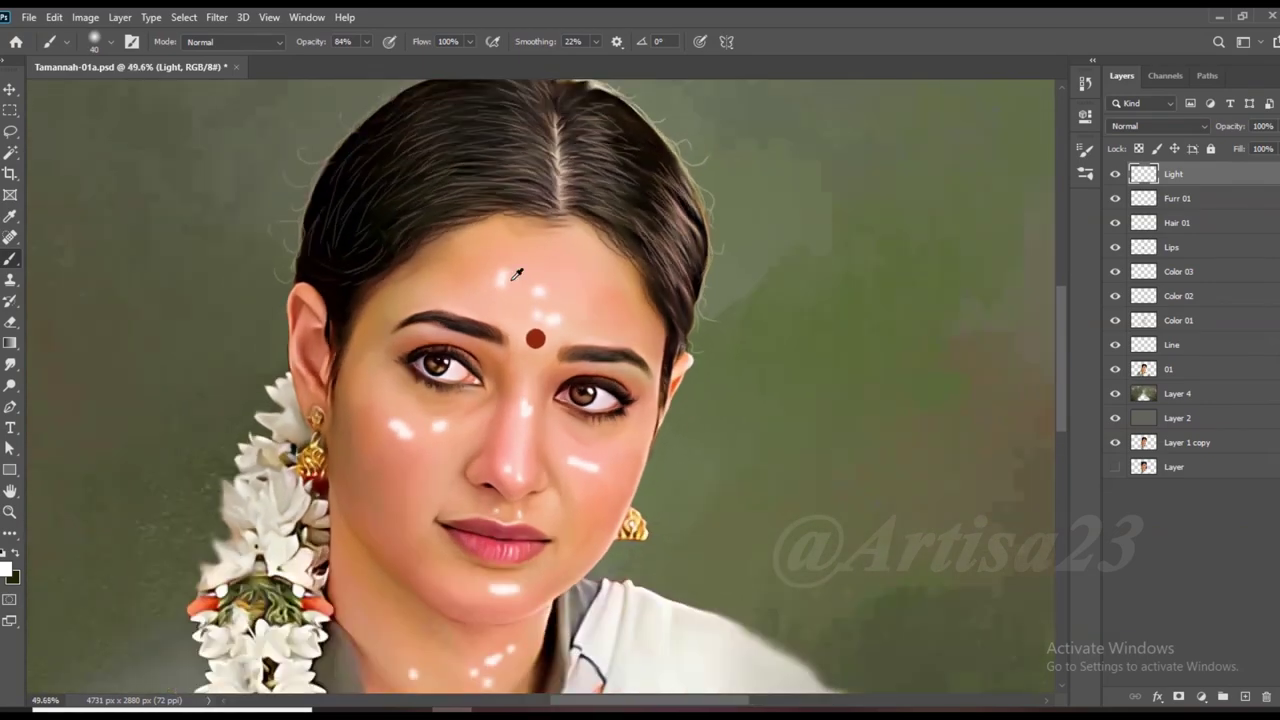
scroll(529, 371, "up", 3)
Smudge the white highlights on the nose, both cheeks and forehead into the skin.
key("r")
left_click_drag(513, 424, 510, 356)
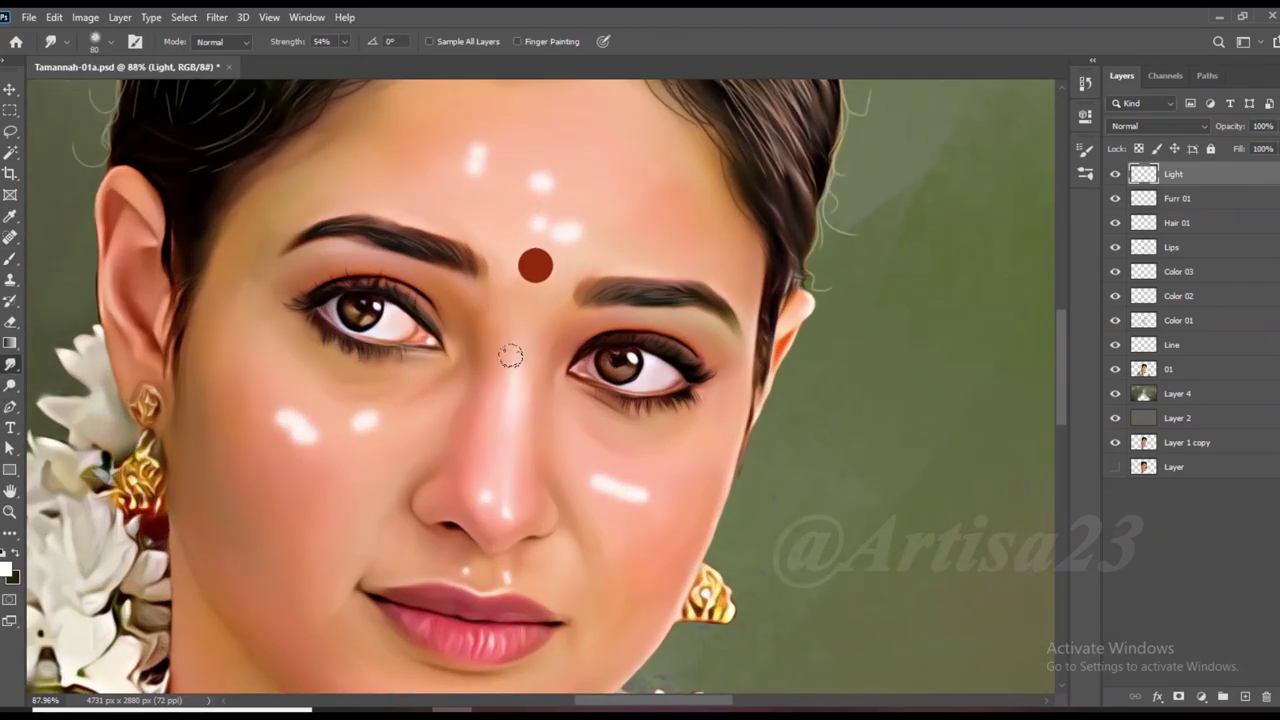
left_click_drag(640, 488, 638, 485)
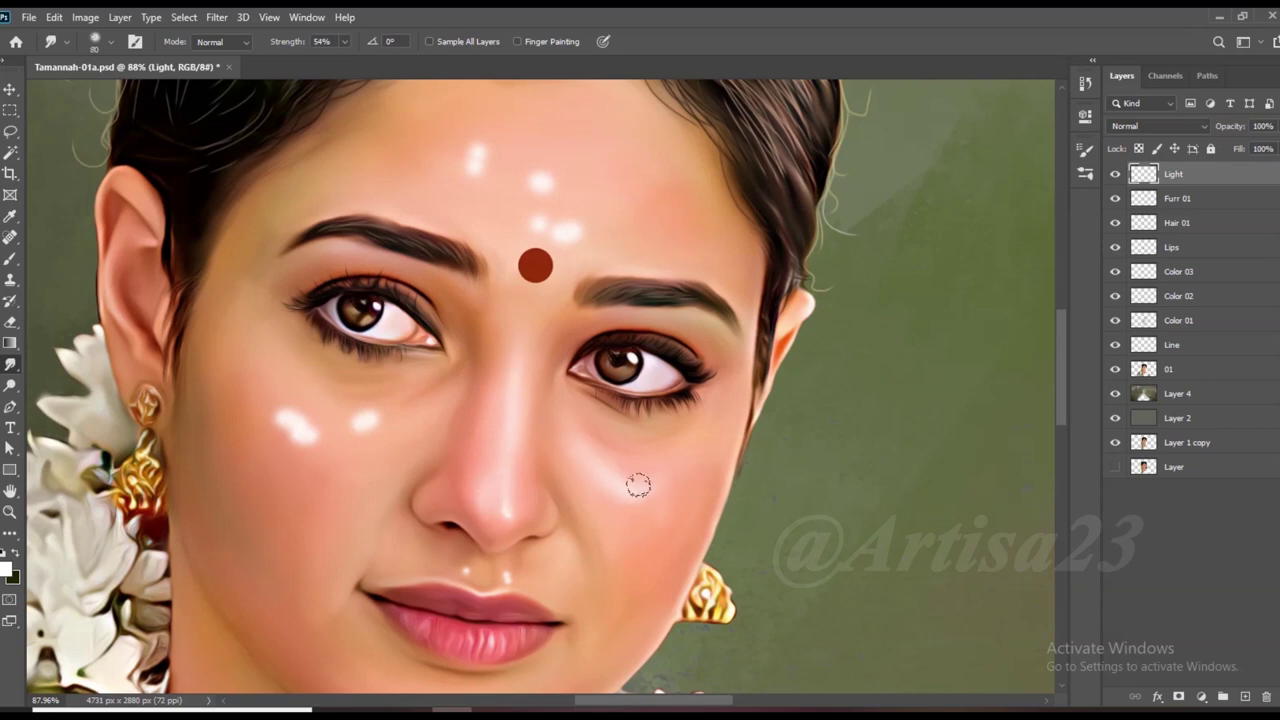
mouse_move(380, 420)
left_mouse_down()
mouse_move(323, 417)
mouse_move(358, 441)
left_mouse_up()
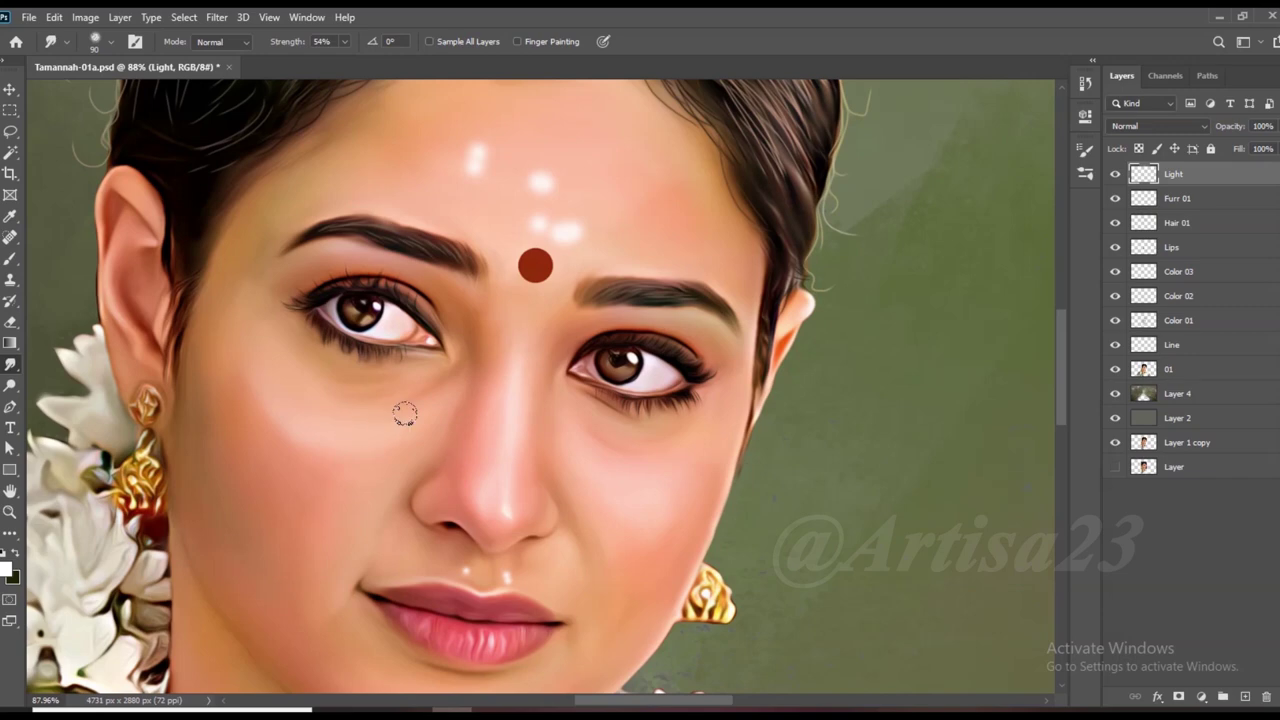
mouse_move(546, 208)
left_mouse_down()
mouse_move(549, 163)
mouse_move(453, 127)
left_mouse_up()
Resize the smudge brush for finer blending while checking the highlights.
key("bracketright")
key("bracketright")
scroll(560, 157, "down", 2)
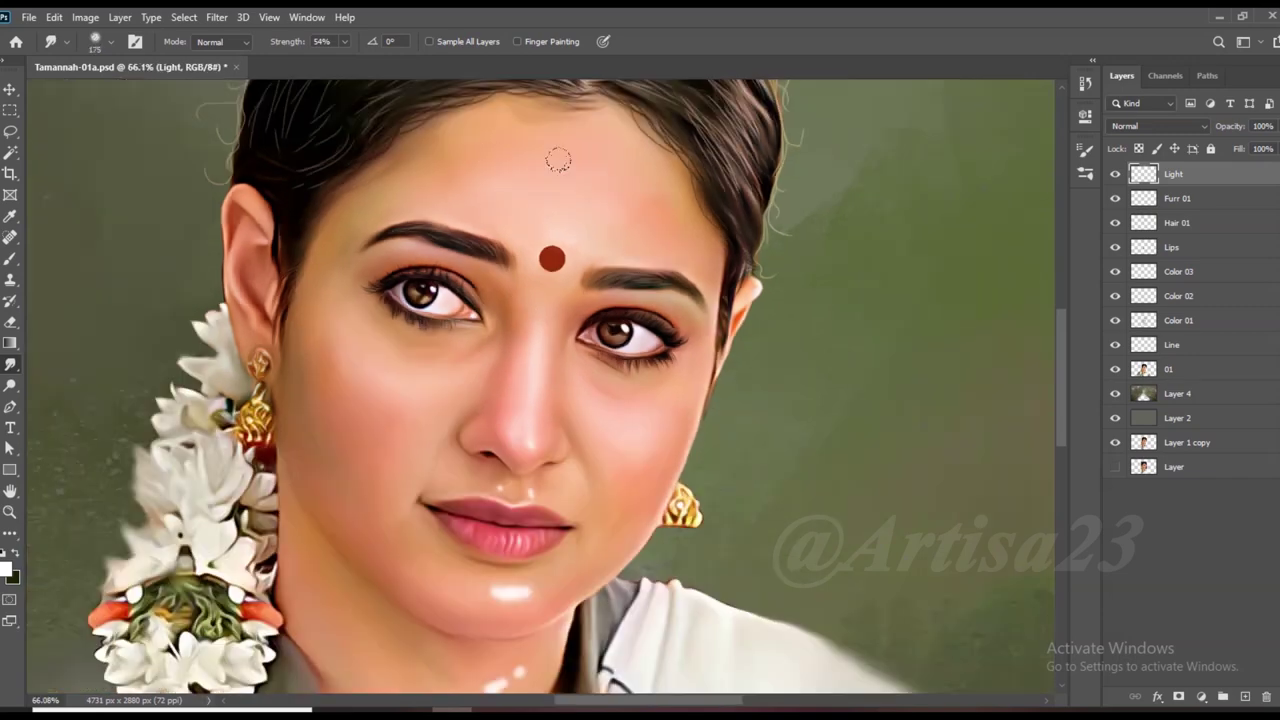
scroll(524, 426, "up", 3)
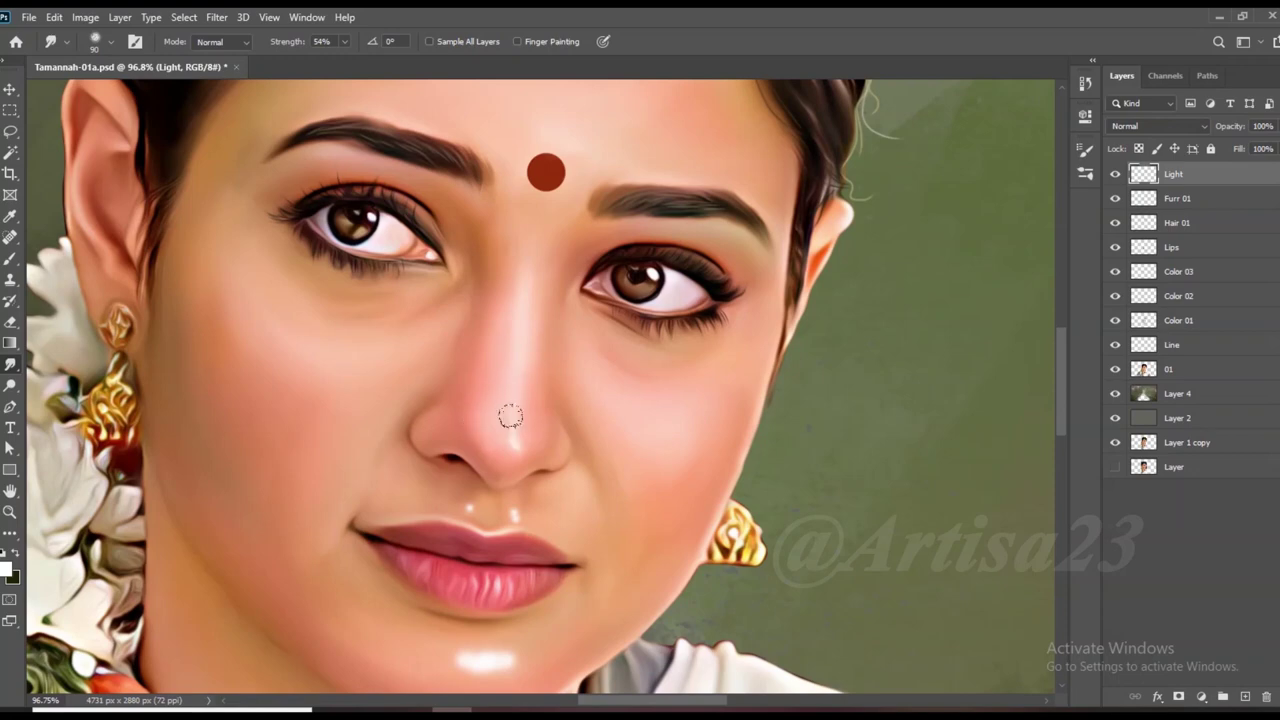
key("bracketleft")
key("bracketleft")
key("bracketleft")
scroll(545, 609, "down", 1)
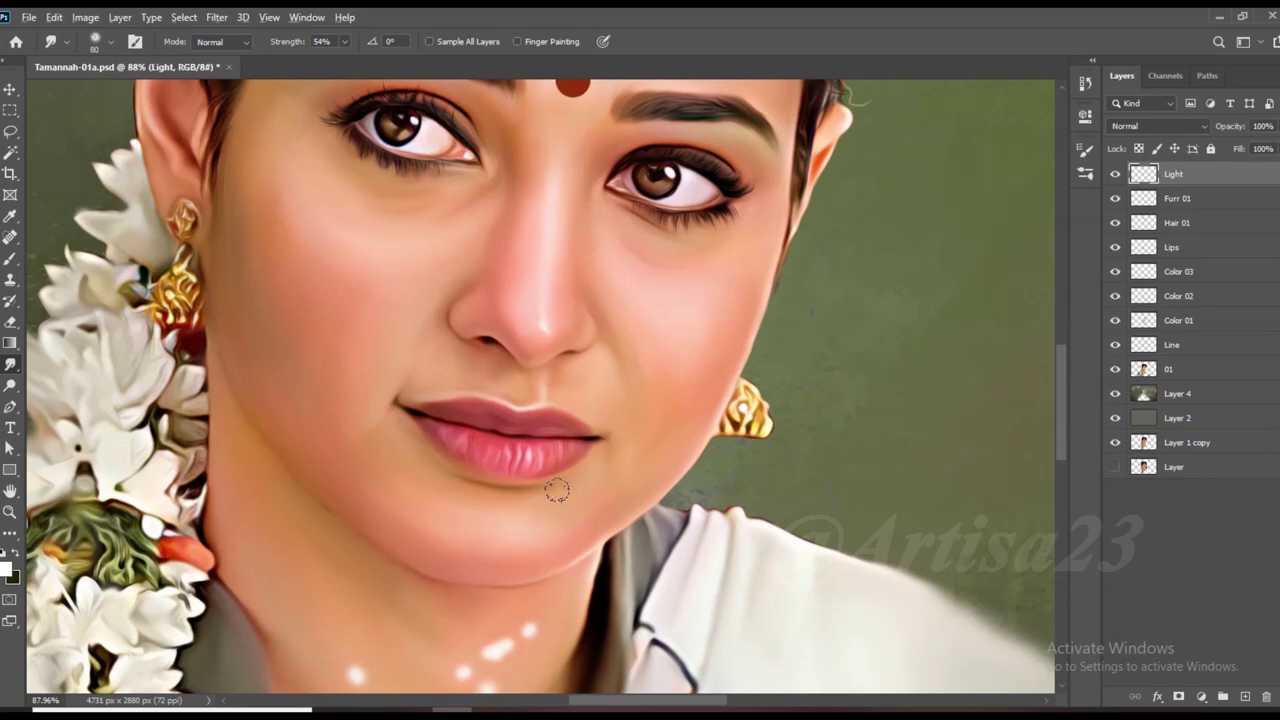
scroll(555, 488, "down", 2)
scroll(540, 548, "up", 1)
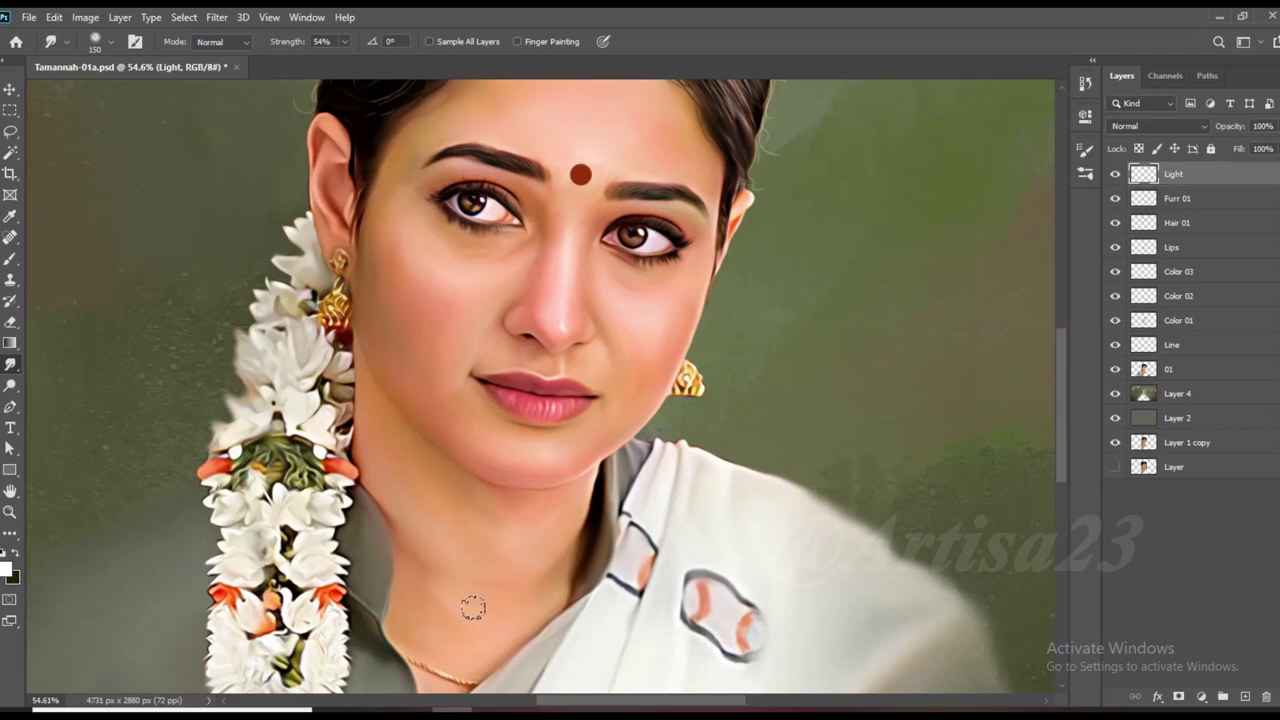
scroll(505, 543, "down", 1)
scroll(555, 280, "up", 2)
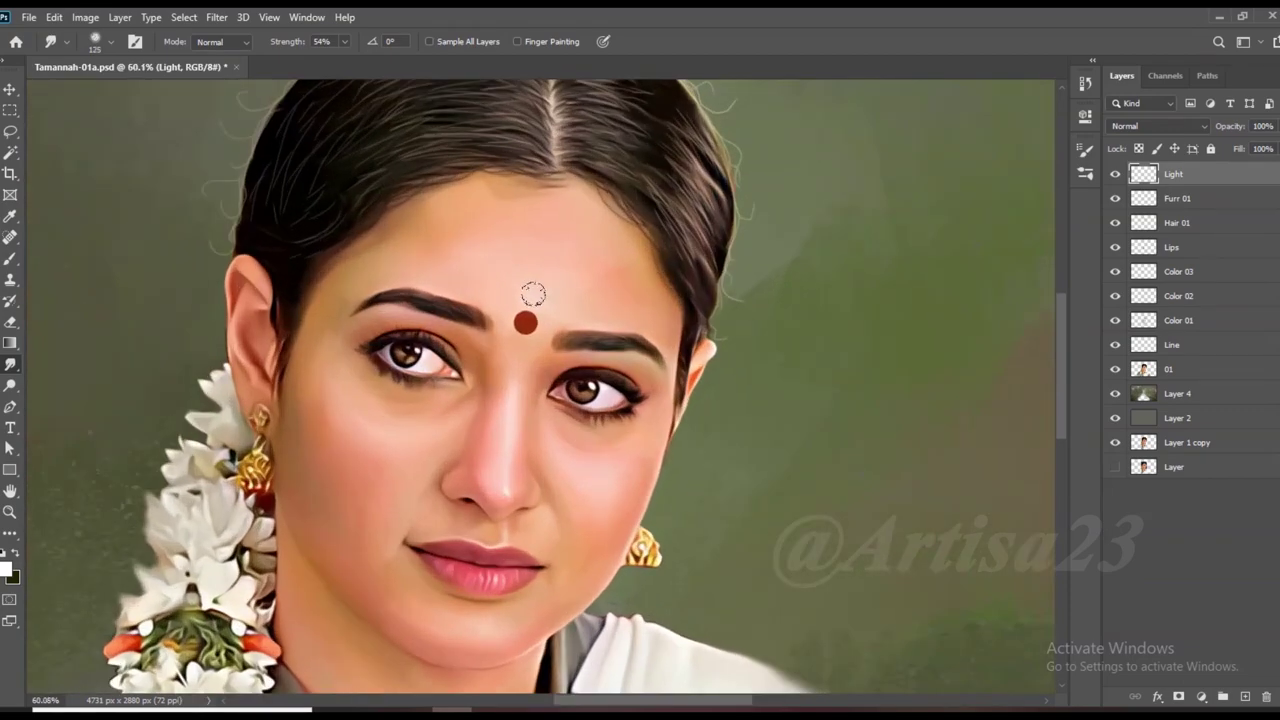
scroll(585, 270, "down", 3)
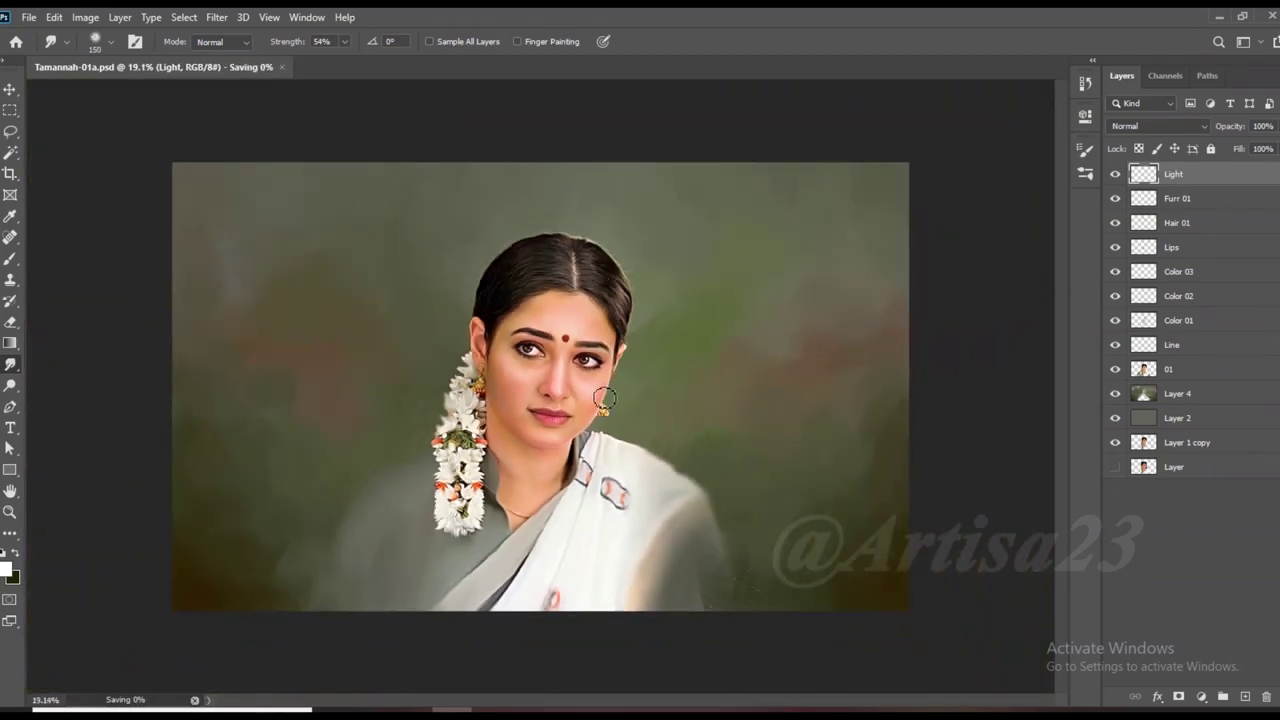
scroll(525, 286, "up", 3)
Paint a soft light stroke above the upper lip with the Brush.
left_click(10, 258)
scroll(540, 405, "up", 3)
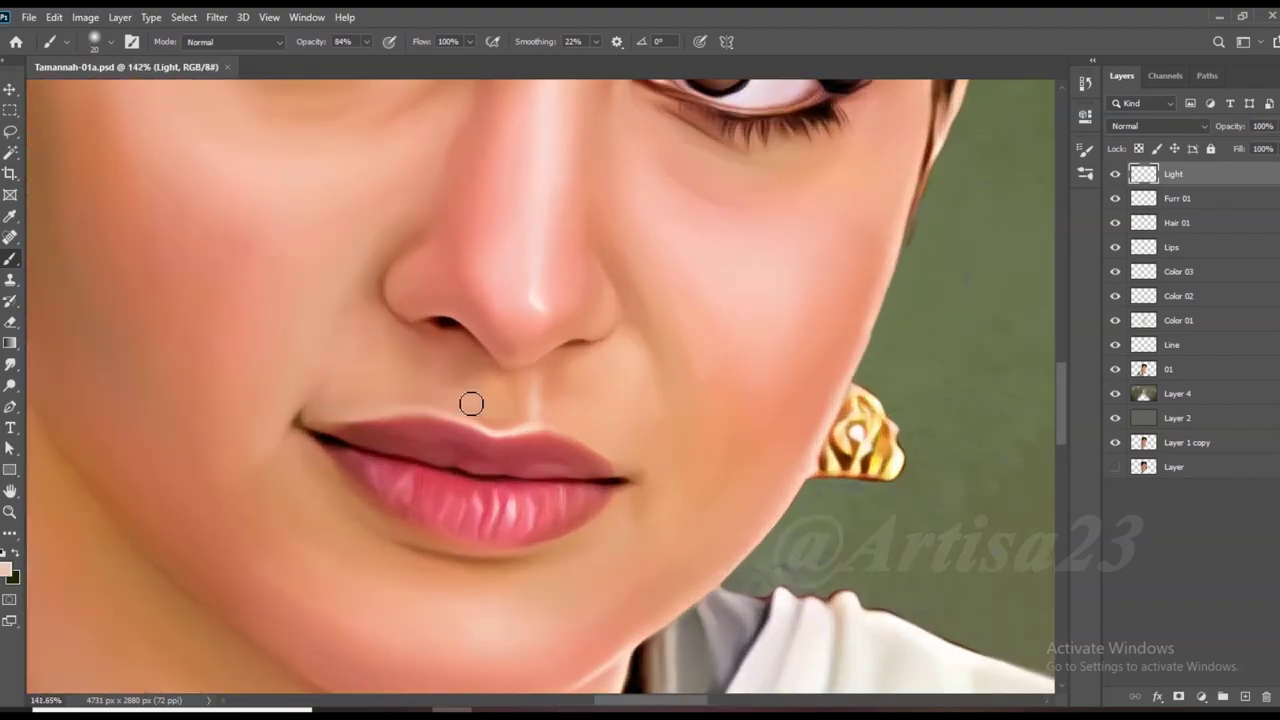
left_click_drag(486, 404, 476, 382)
left_click(10, 364)
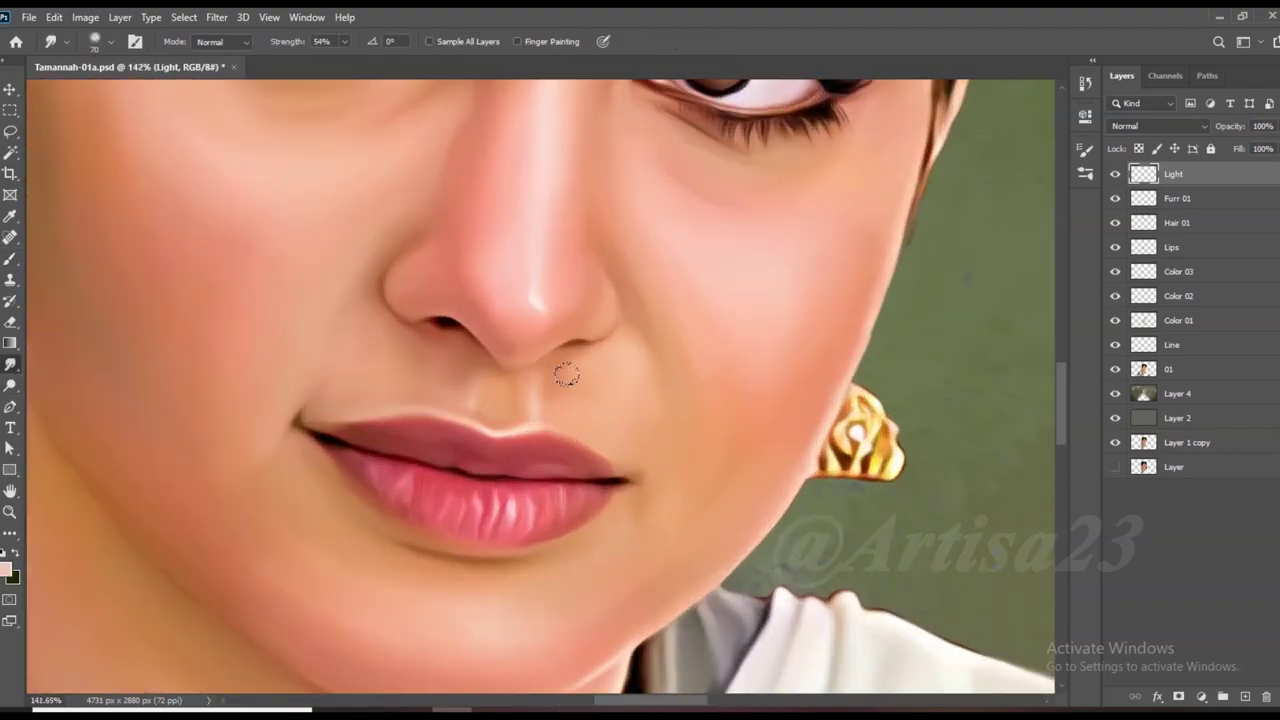
scroll(566, 374, "down", 5)
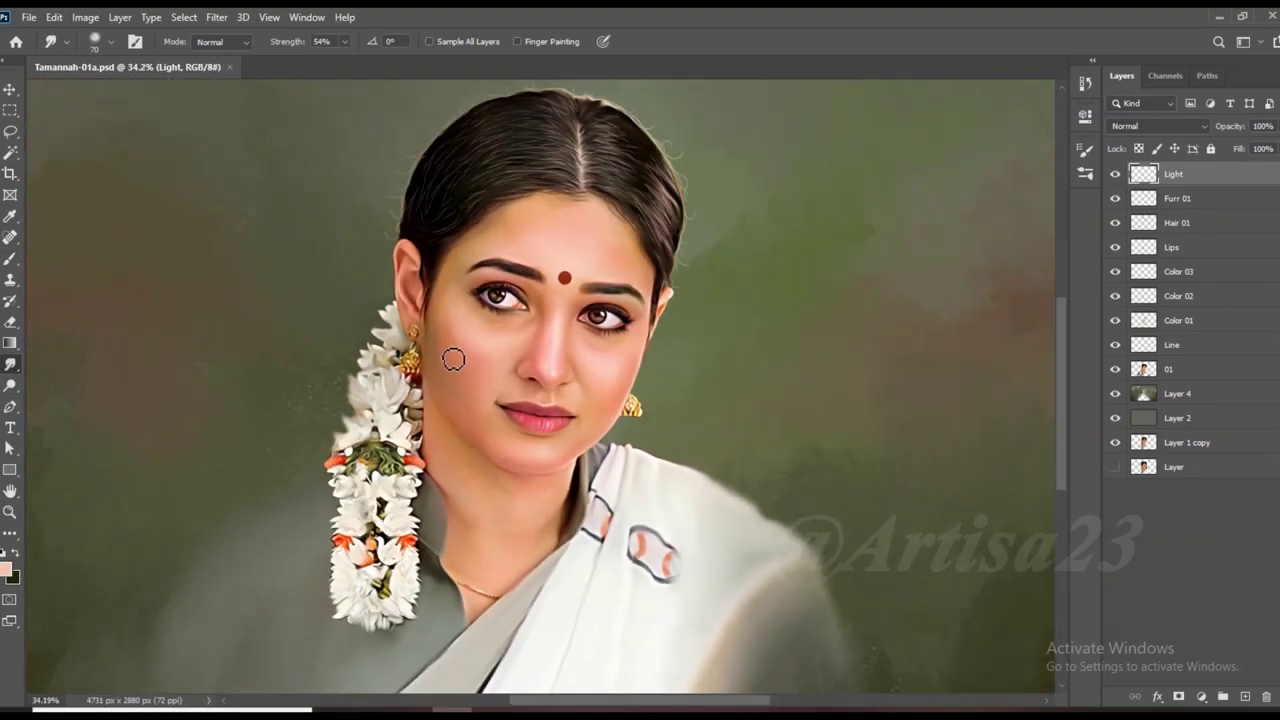
scroll(453, 359, "down", 5)
scroll(690, 420, "up", 2)
Group the paint layers into Group 1, duplicate it as backup, and merge Light through 01 into Light.
left_click(1221, 425, "shift")
key("ctrl+g")
key("ctrl+j")
left_click(1133, 171)
left_click(1190, 389, "shift")
right_click(1190, 389)
left_click(1000, 494)
scroll(651, 400, "up", 1)
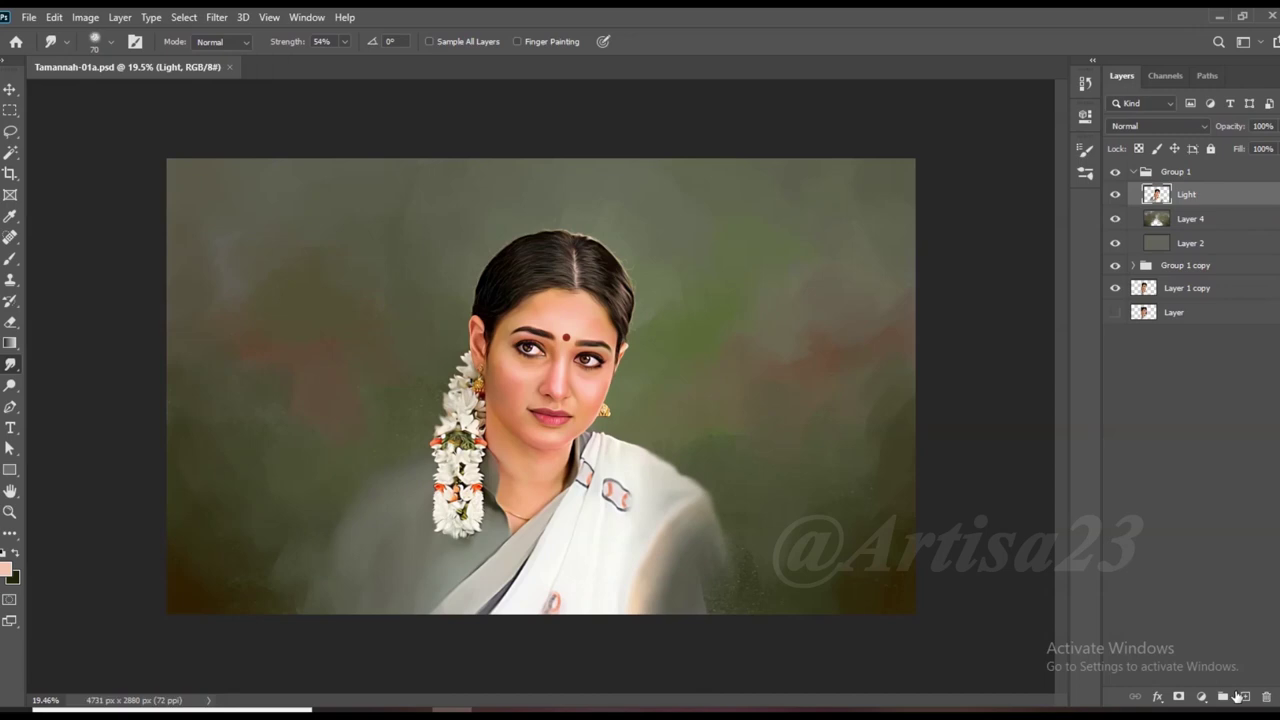
Add a layer mask to Light and paint out the halo along the hair edge with a large, low-opacity brush.
left_click(1179, 697)
left_click(10, 260)
scroll(509, 220, "up", 2)
key("5")
key("8")
key("bracketright")
key("bracketright")
key("bracketright")
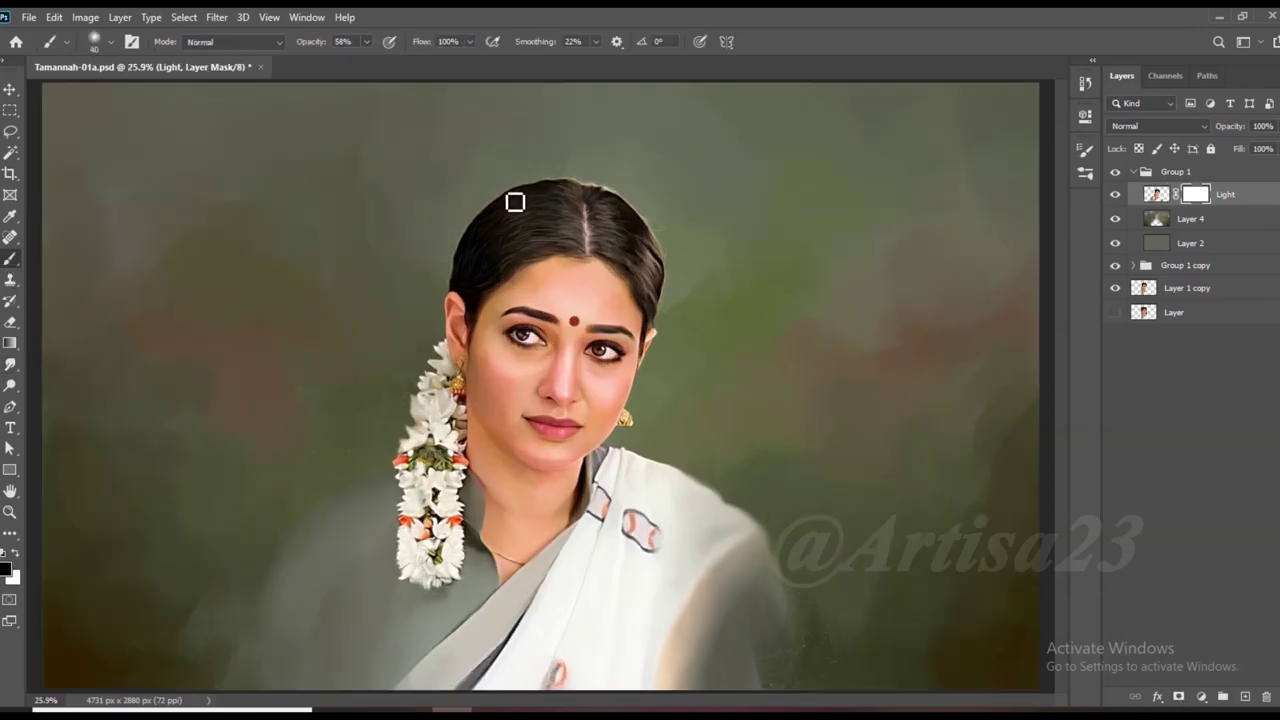
left_click_drag(487, 187, 452, 265)
key("bracketright")
key("bracketright")
key("bracketright")
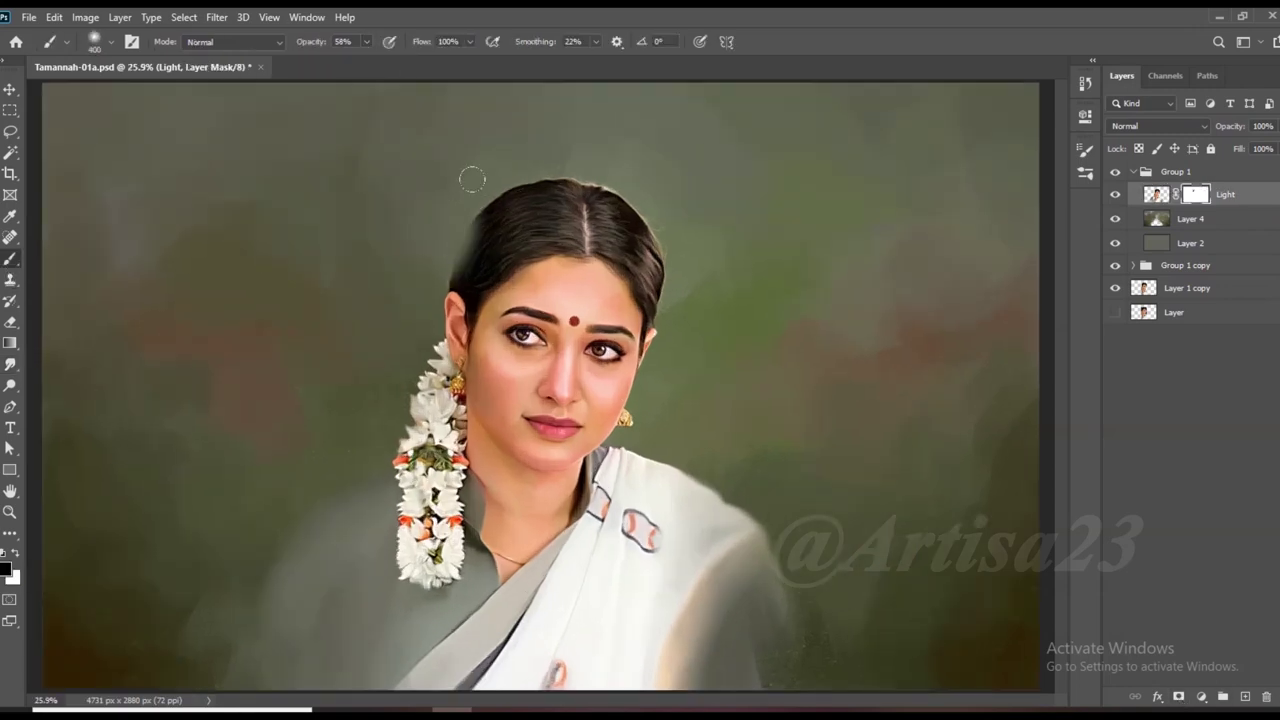
left_click_drag(494, 226, 462, 262)
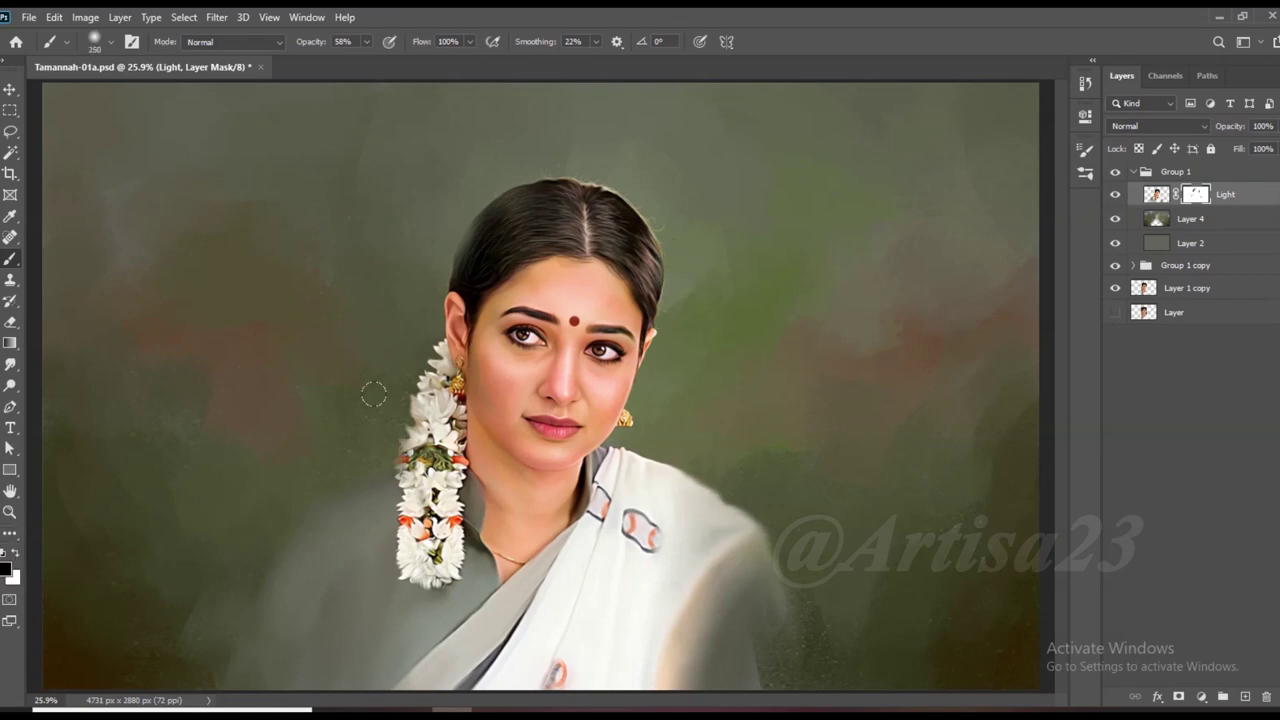
Save the file with Ctrl+S.
scroll(355, 444, "down", 3)
key("ctrl+s")
scroll(677, 409, "up", 1)
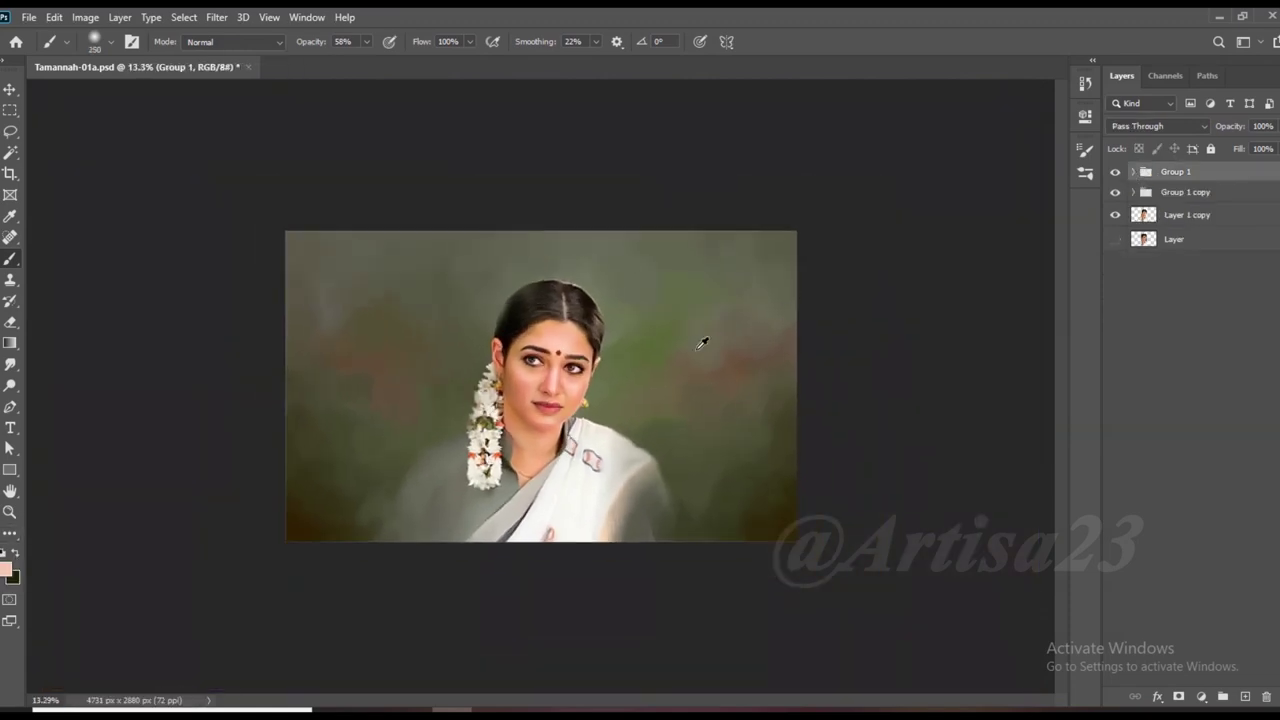